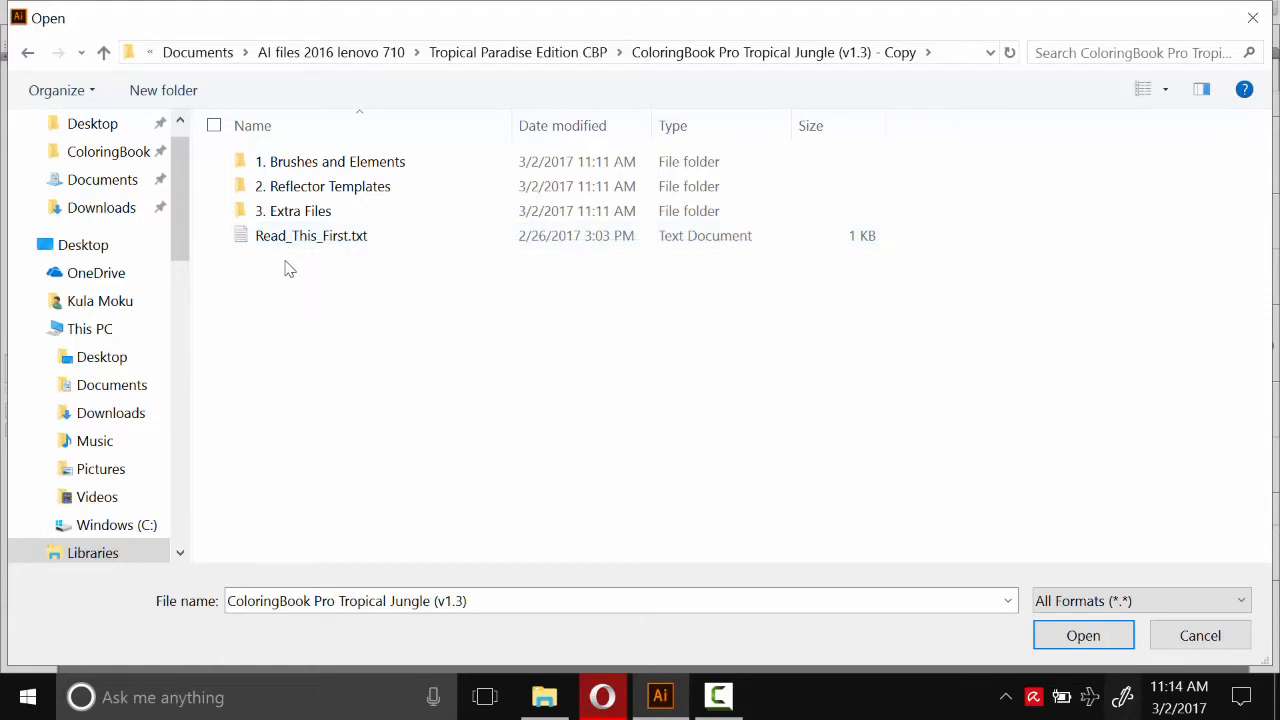
- Open the 1. Jungle Elements.ait template from the 1. Brushes and Elements folder
double_click(330, 172)
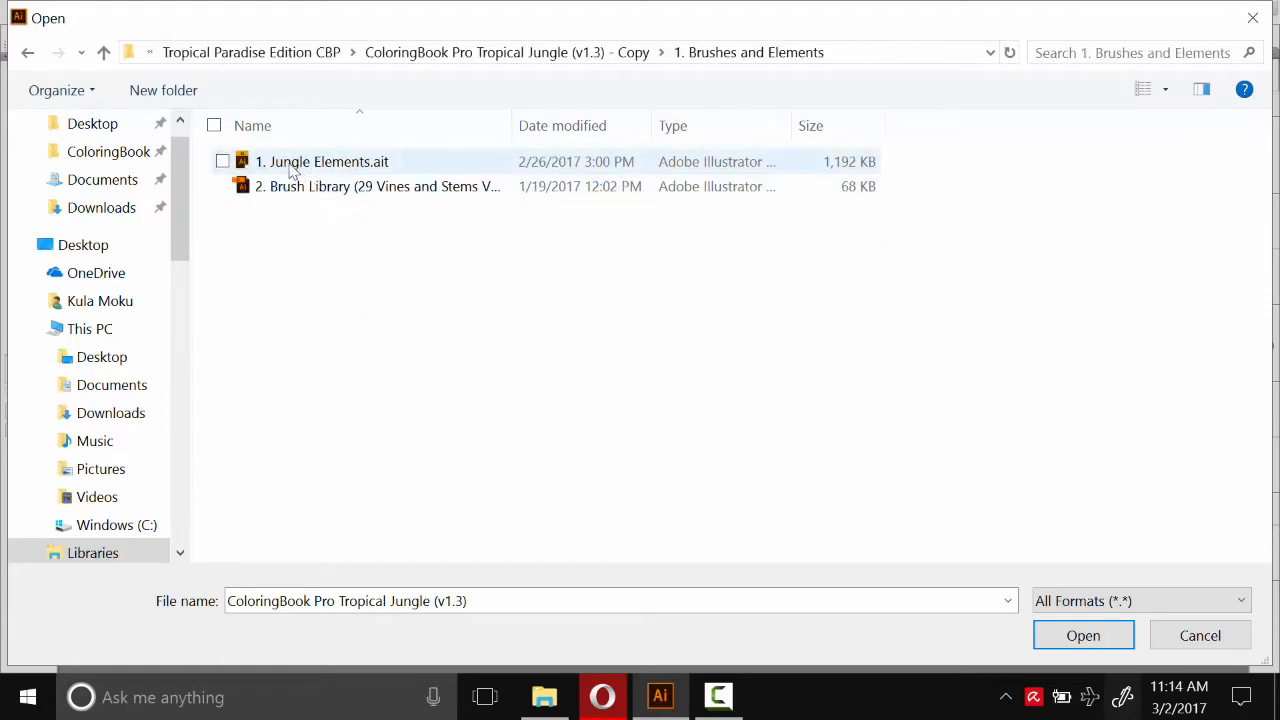
double_click(324, 168)
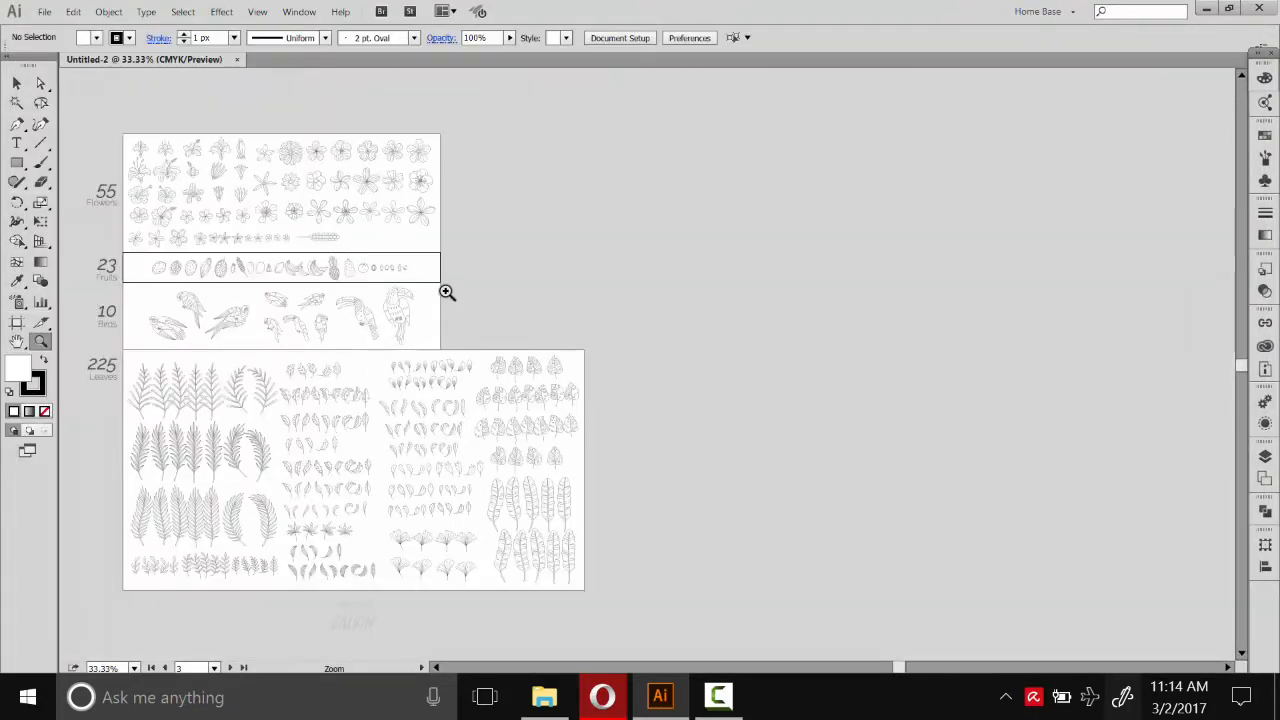
- Examine the flowers, fruits, birds and leaves artwork in the jungle elements document
key(space)
drag(311, 259, 414, 287)
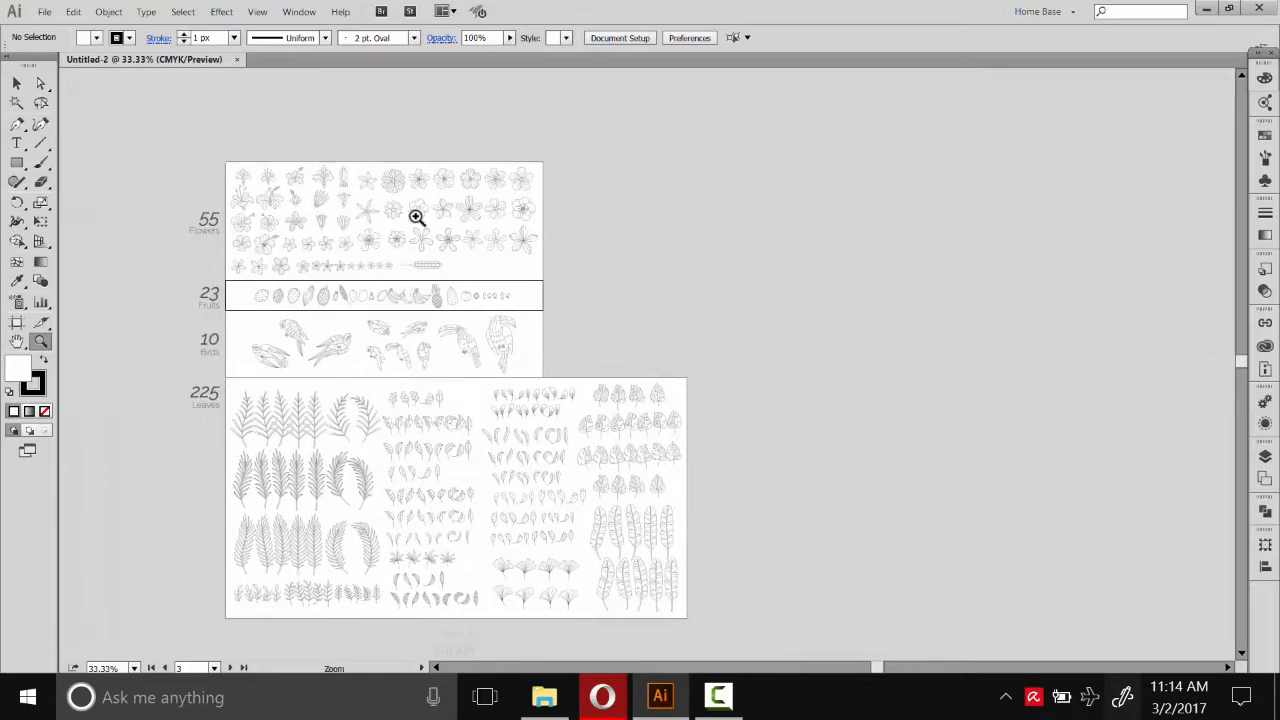
click(414, 230)
click(646, 366)
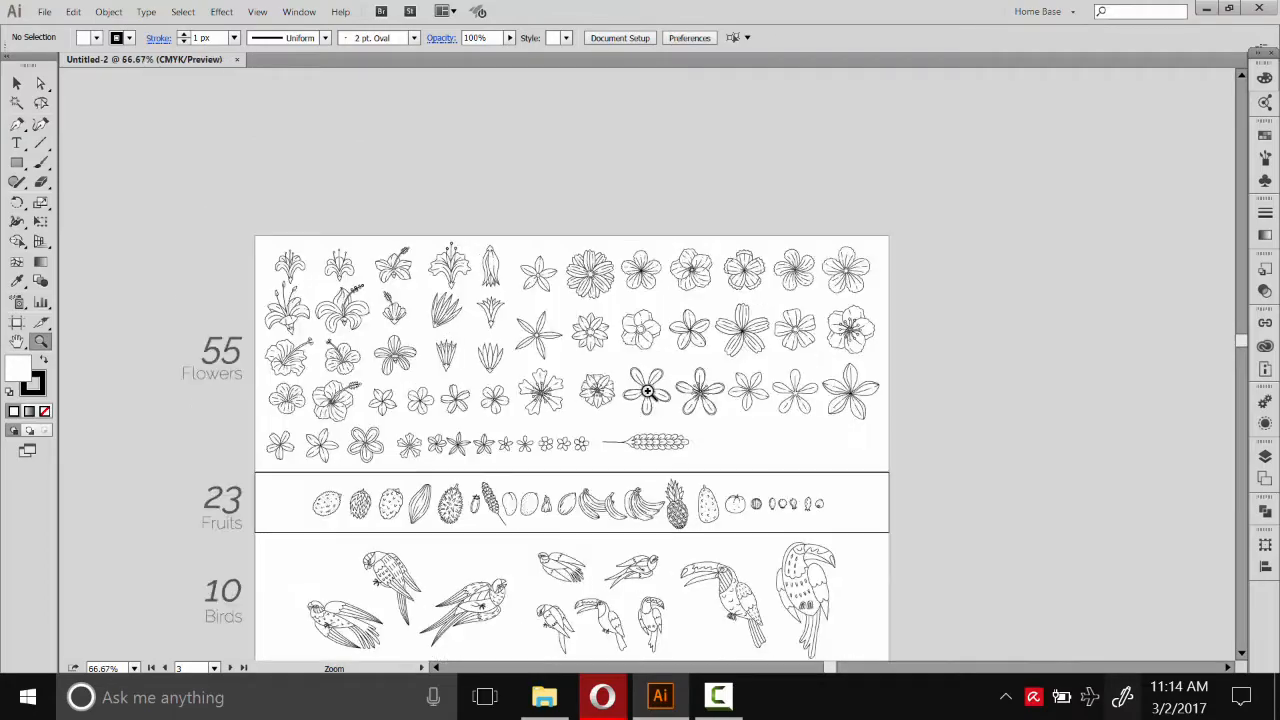
drag(554, 444, 603, 317)
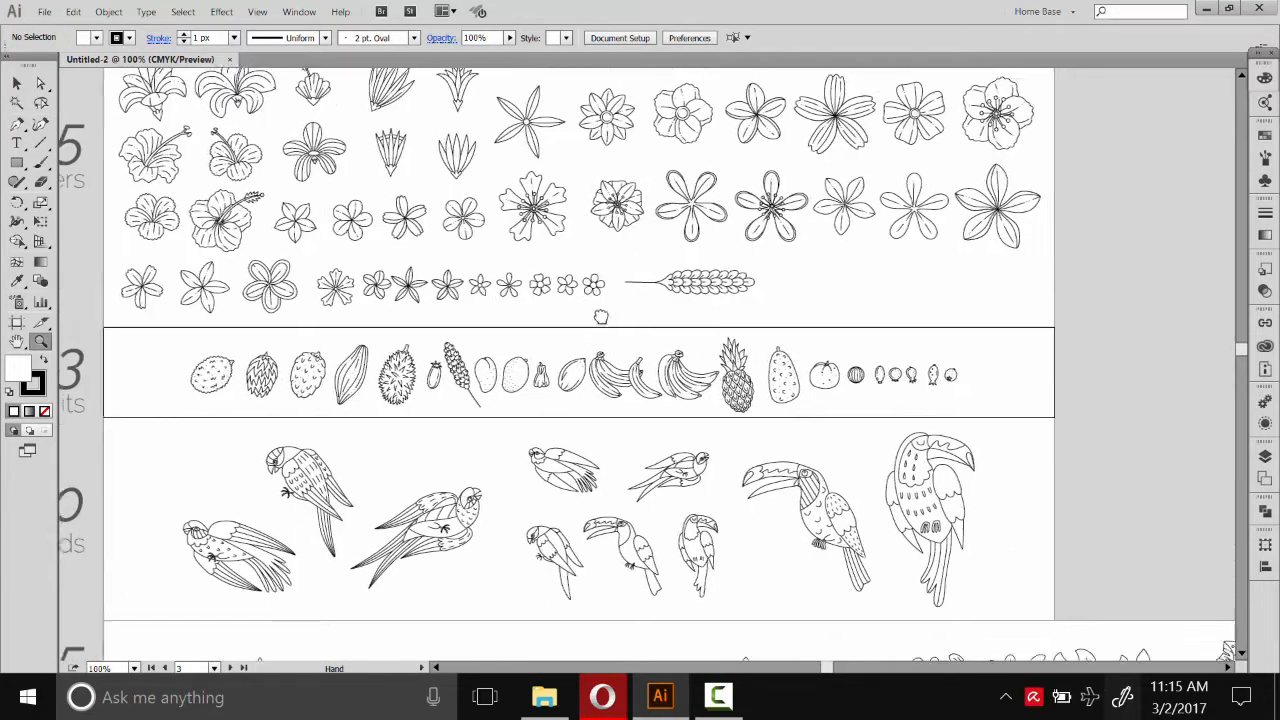
drag(604, 408, 586, 281)
drag(621, 489, 591, 220)
drag(621, 411, 590, 212)
drag(616, 349, 606, 285)
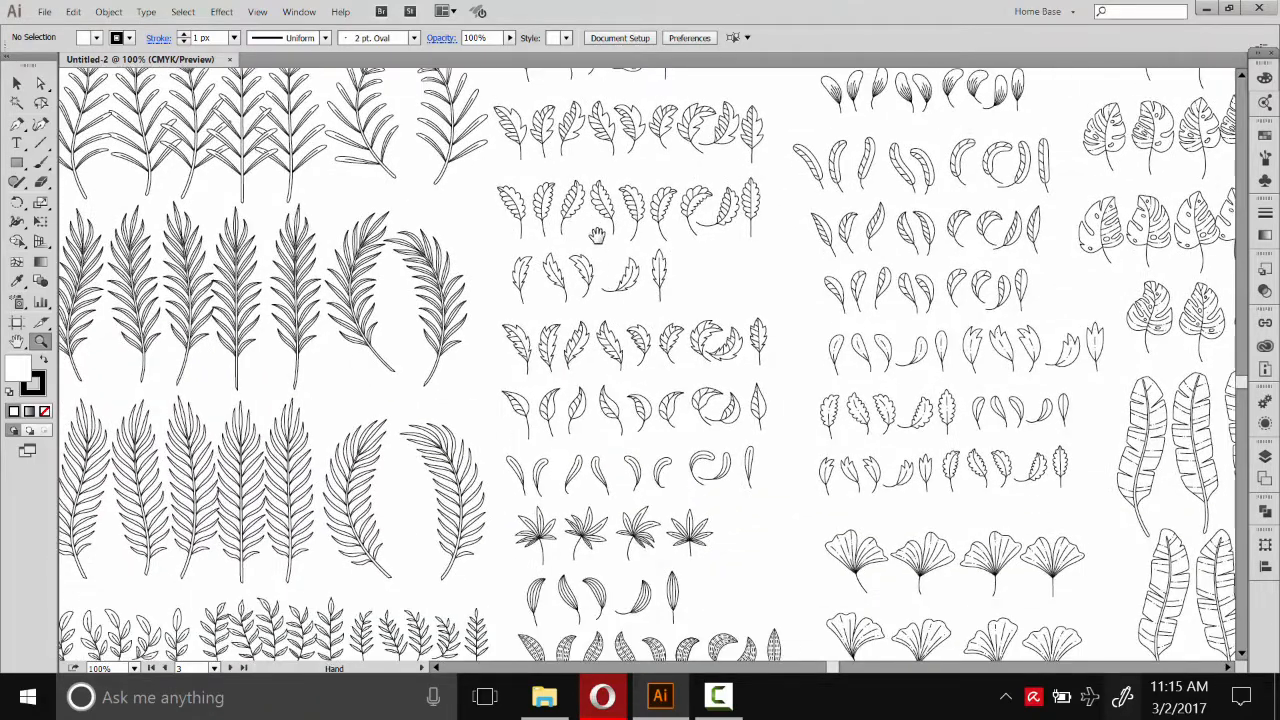
drag(579, 137, 610, 293)
drag(613, 230, 649, 438)
drag(572, 162, 617, 333)
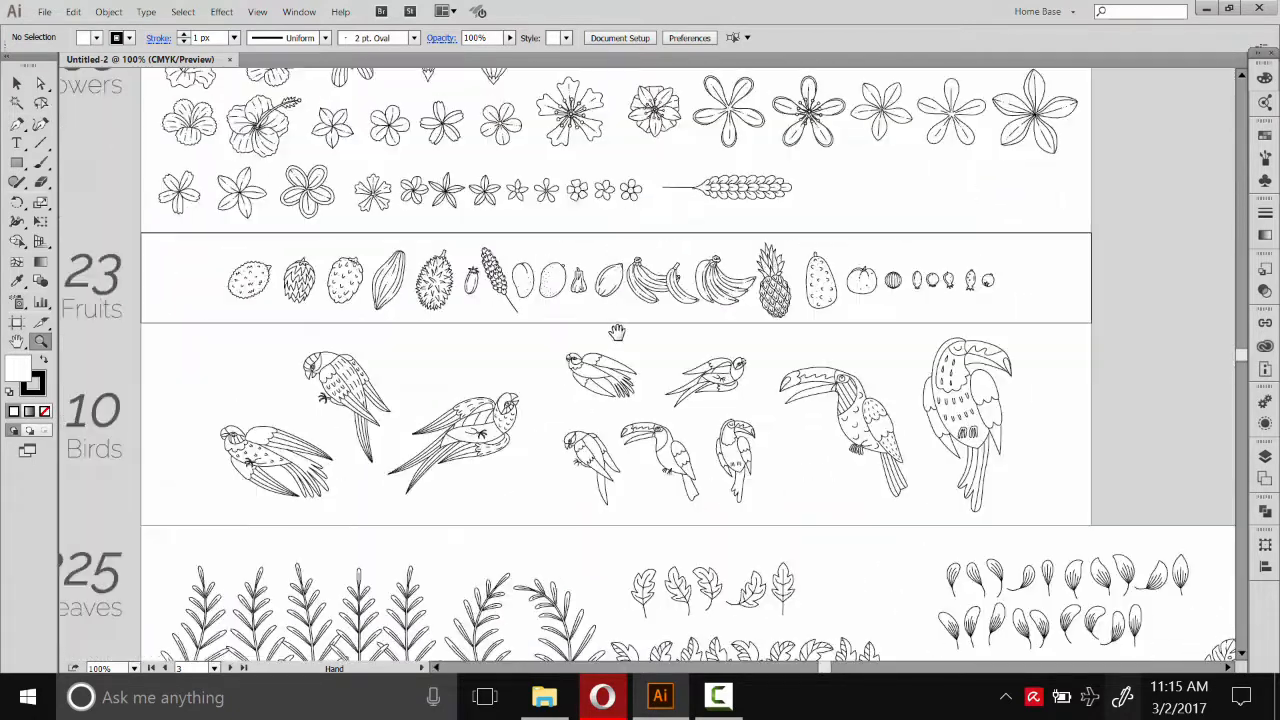
drag(630, 202, 626, 295)
drag(605, 175, 606, 229)
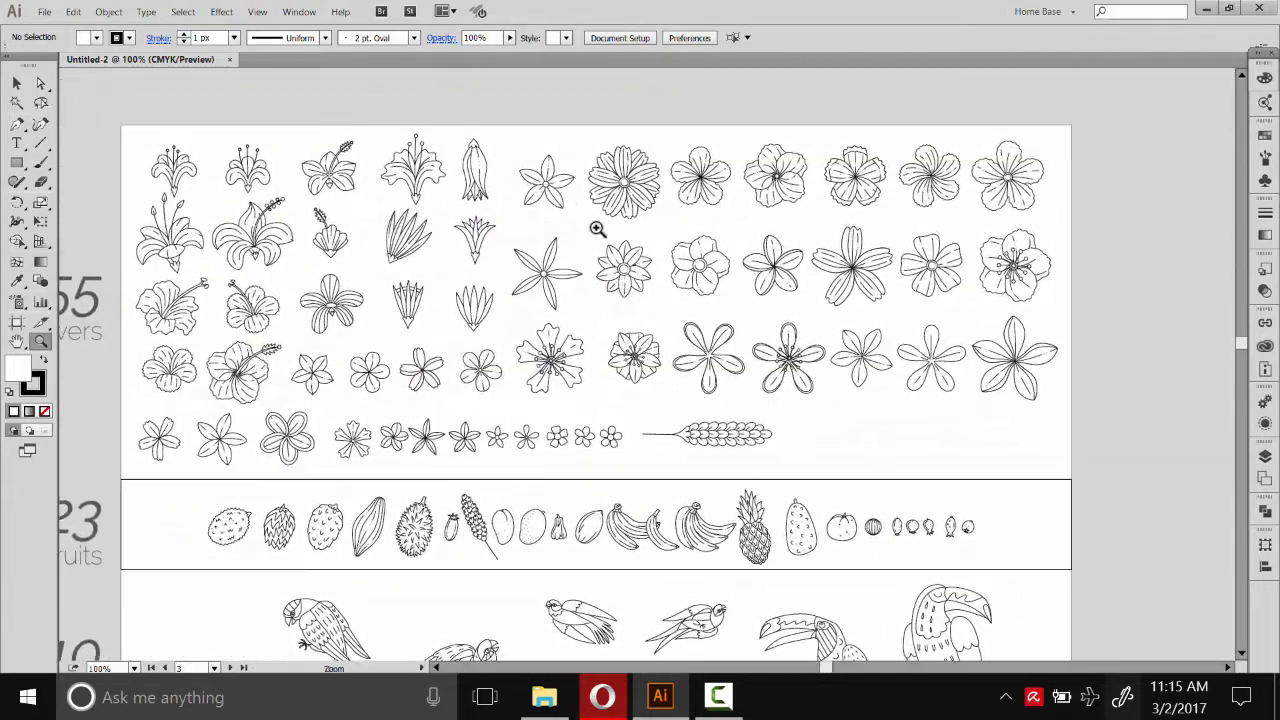
- Open 6 Sided Reflector Template.ait from the 2. Reflector Templates folder
click(44, 11)
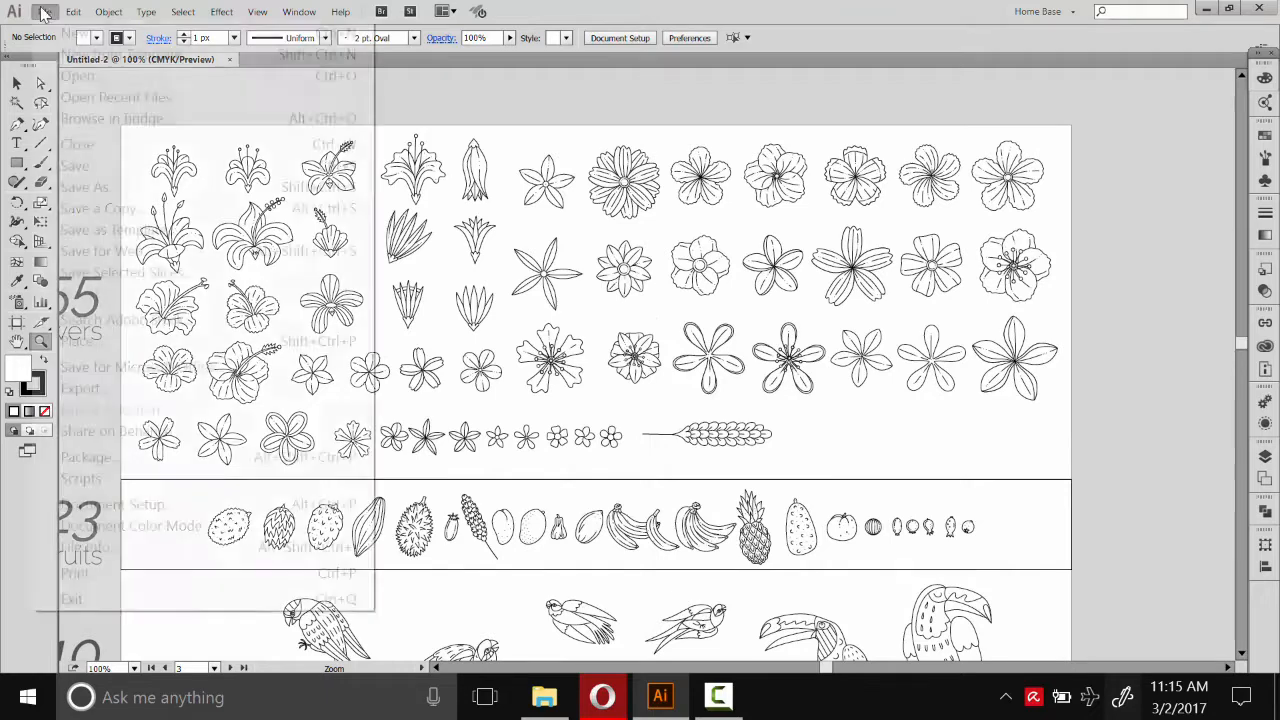
click(82, 76)
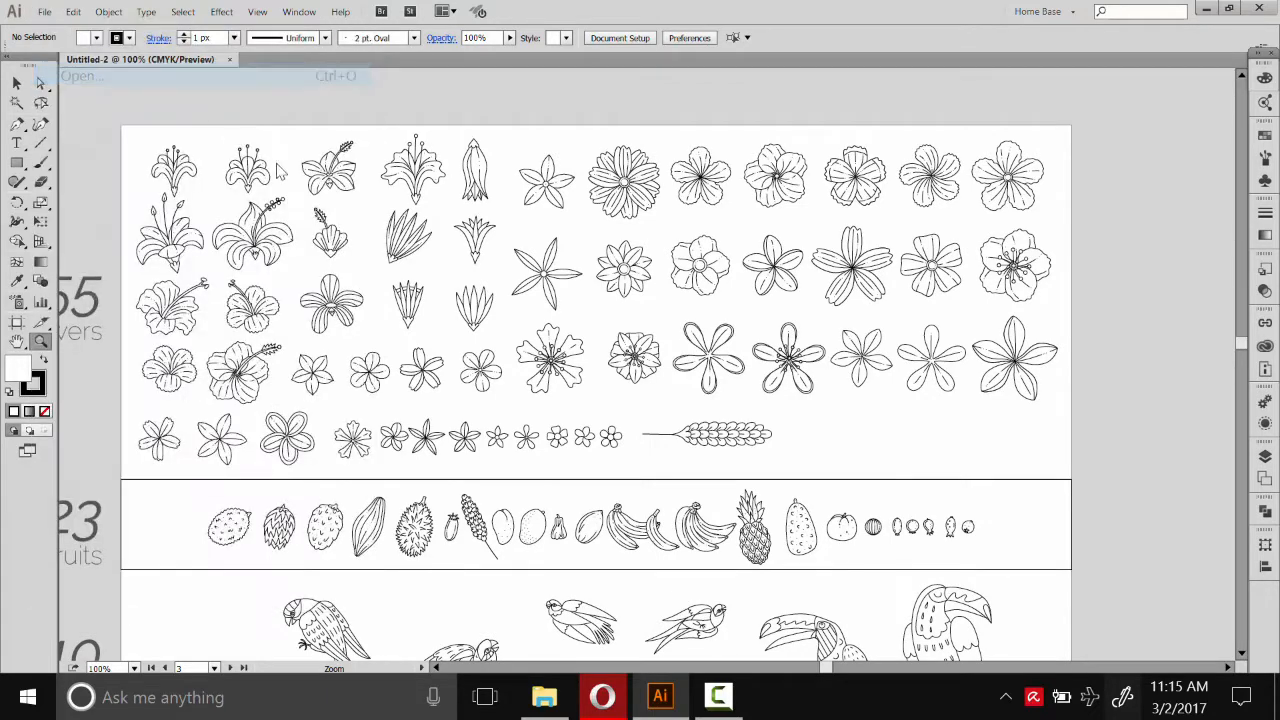
click(104, 52)
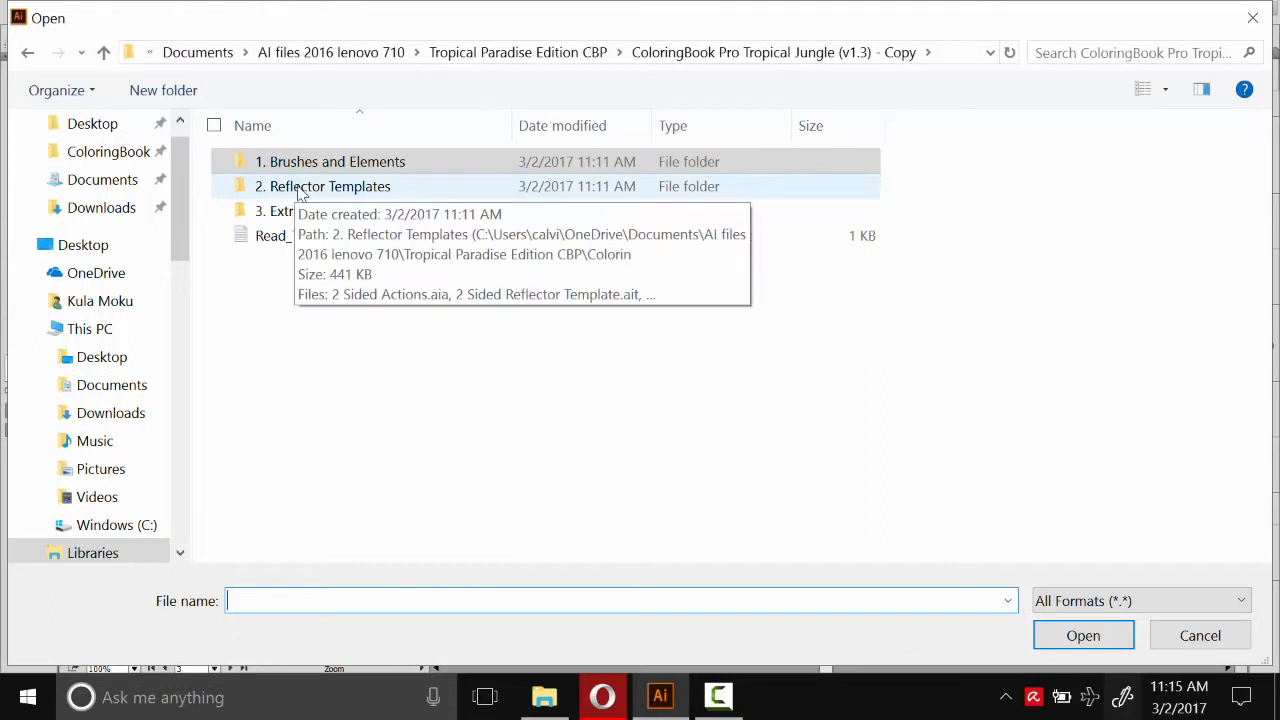
double_click(320, 198)
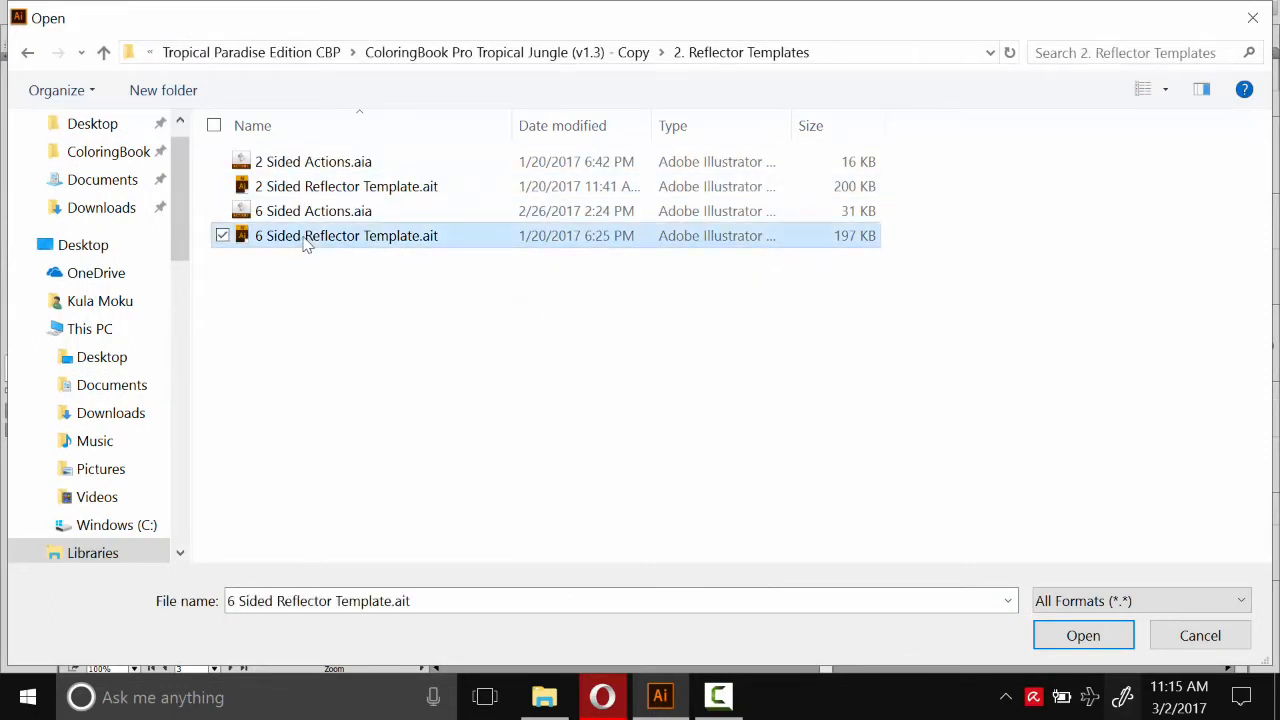
double_click(305, 236)
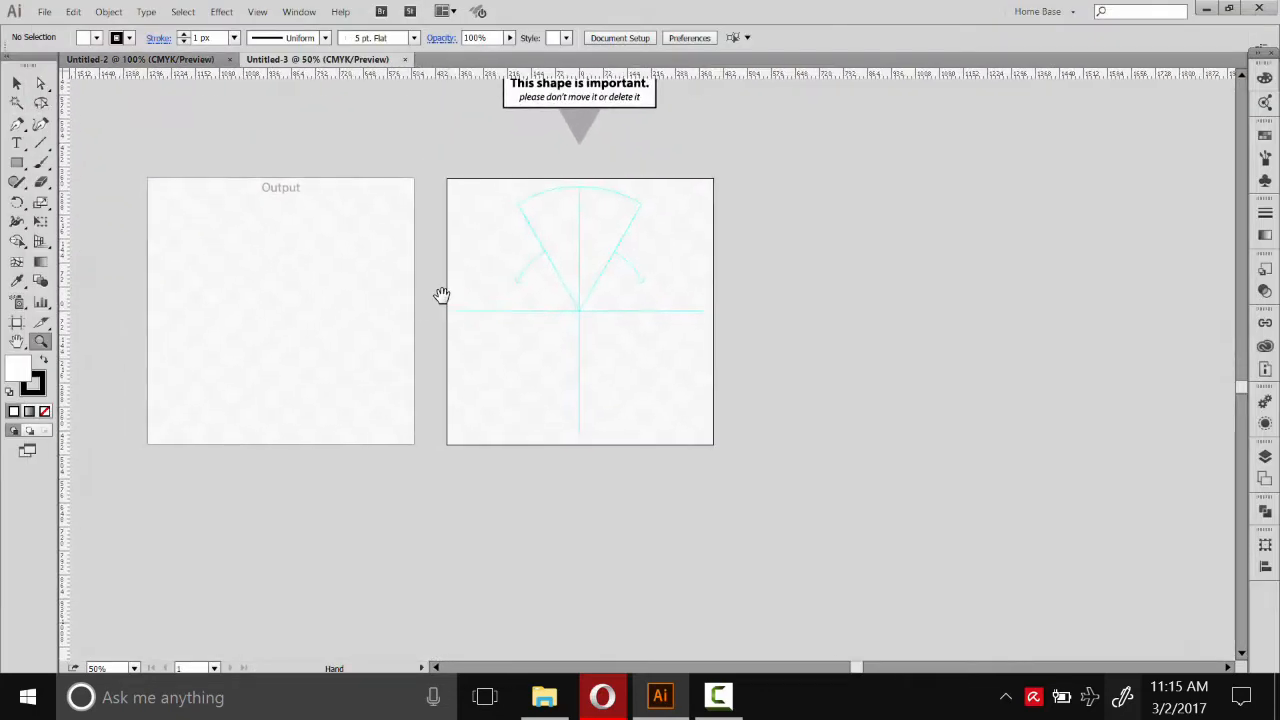
click(594, 309)
click(640, 355)
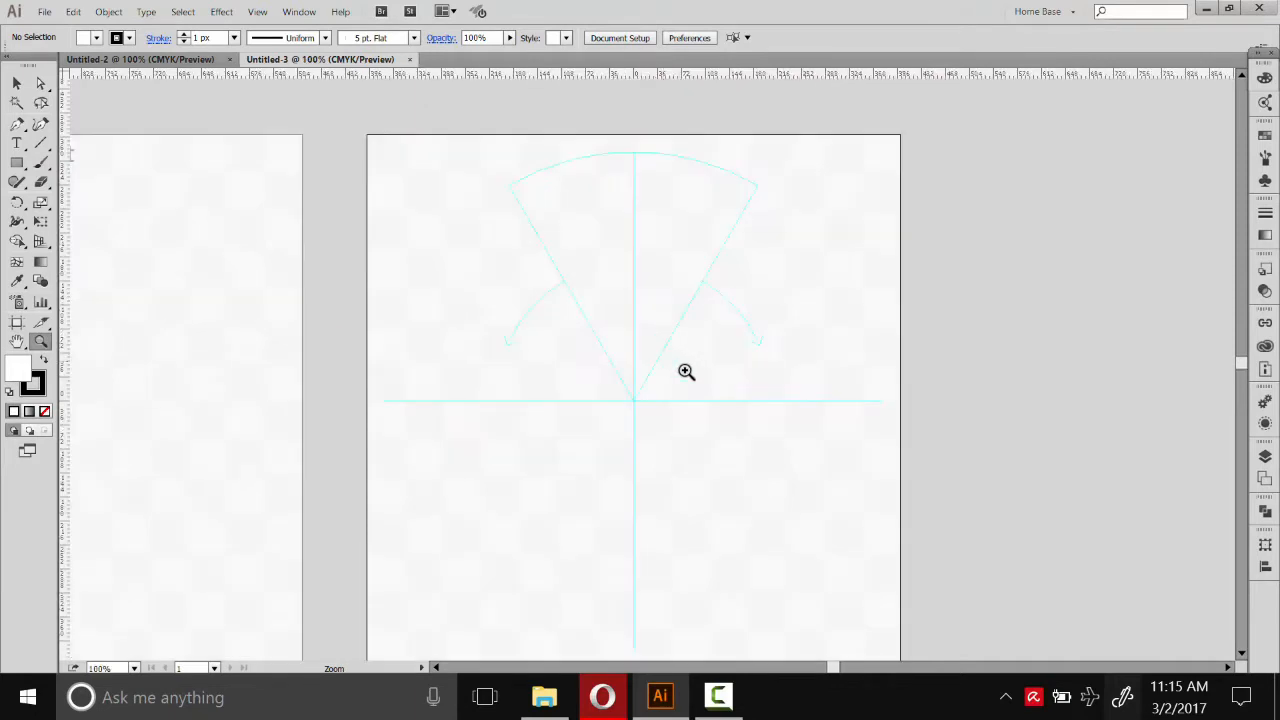
drag(643, 326, 623, 306)
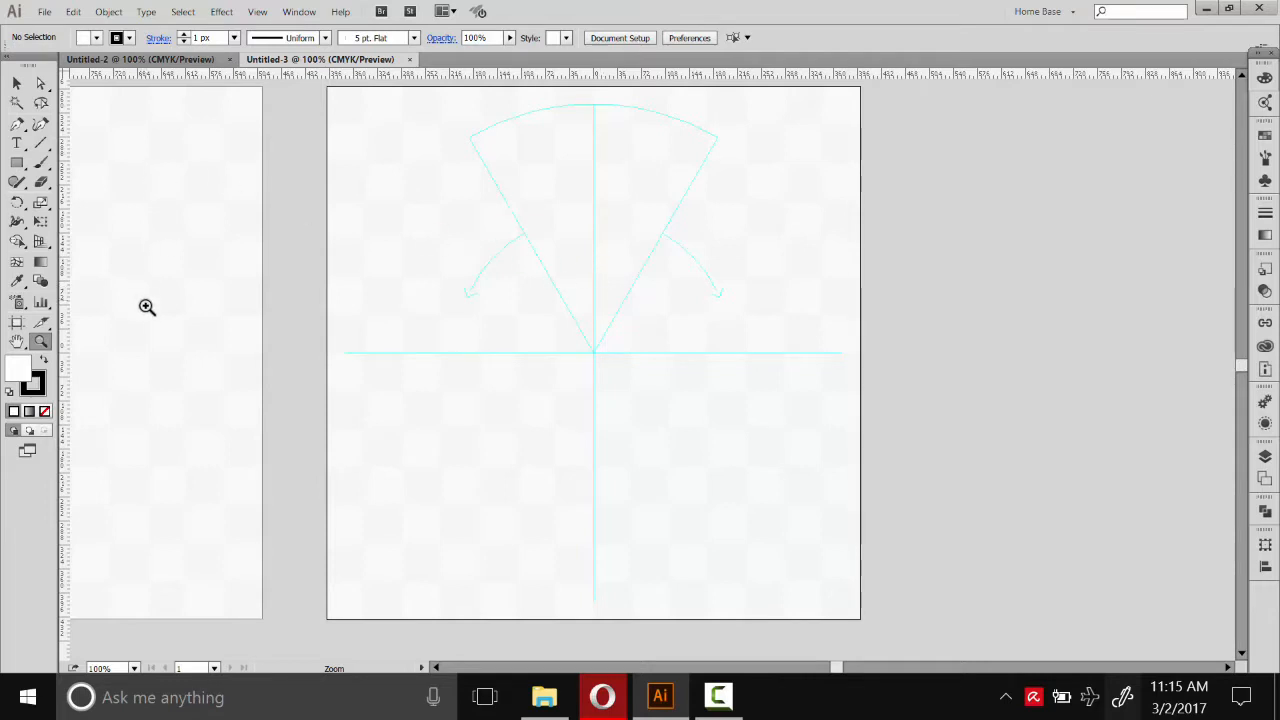
- Show the Actions and clear all the existing default ones
click(299, 12)
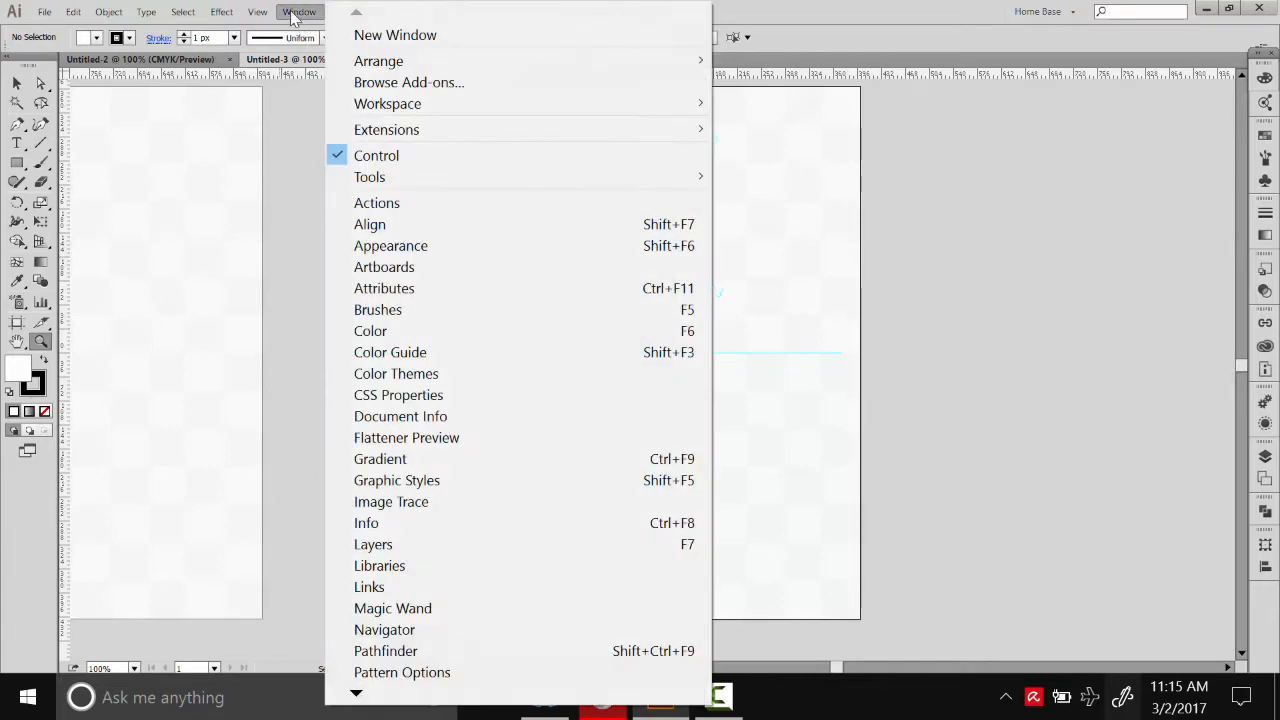
click(376, 203)
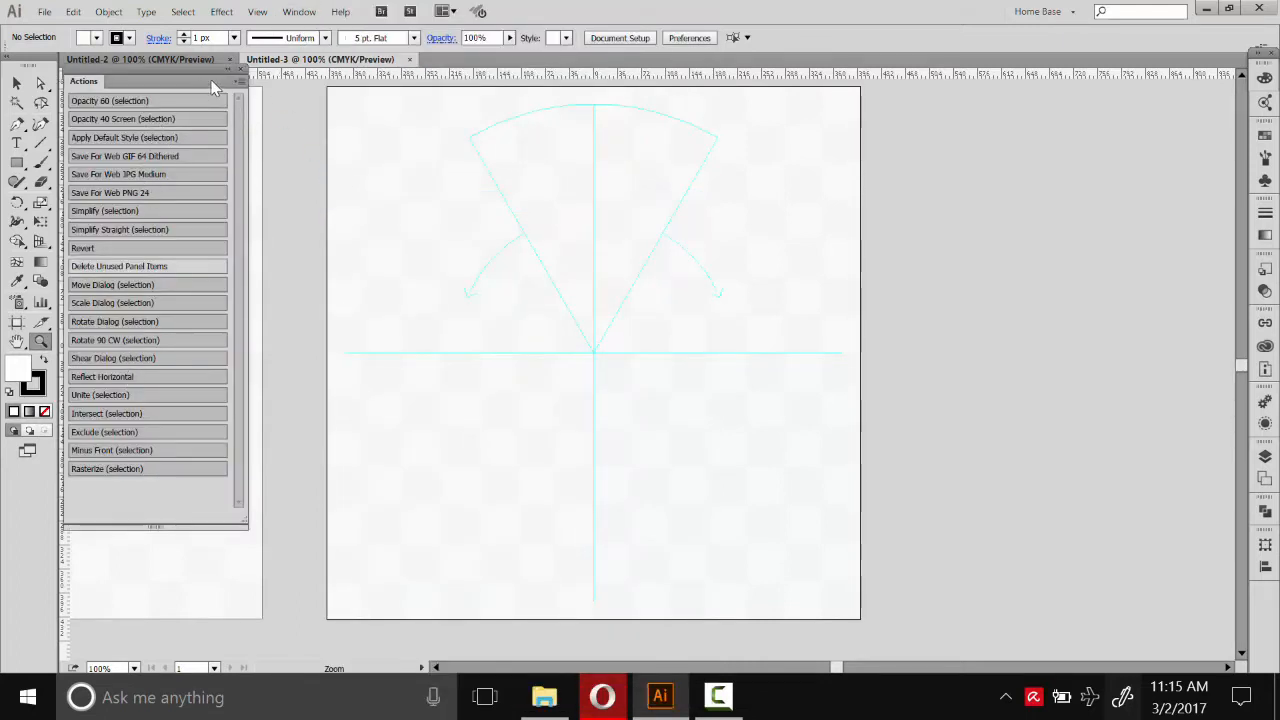
click(240, 81)
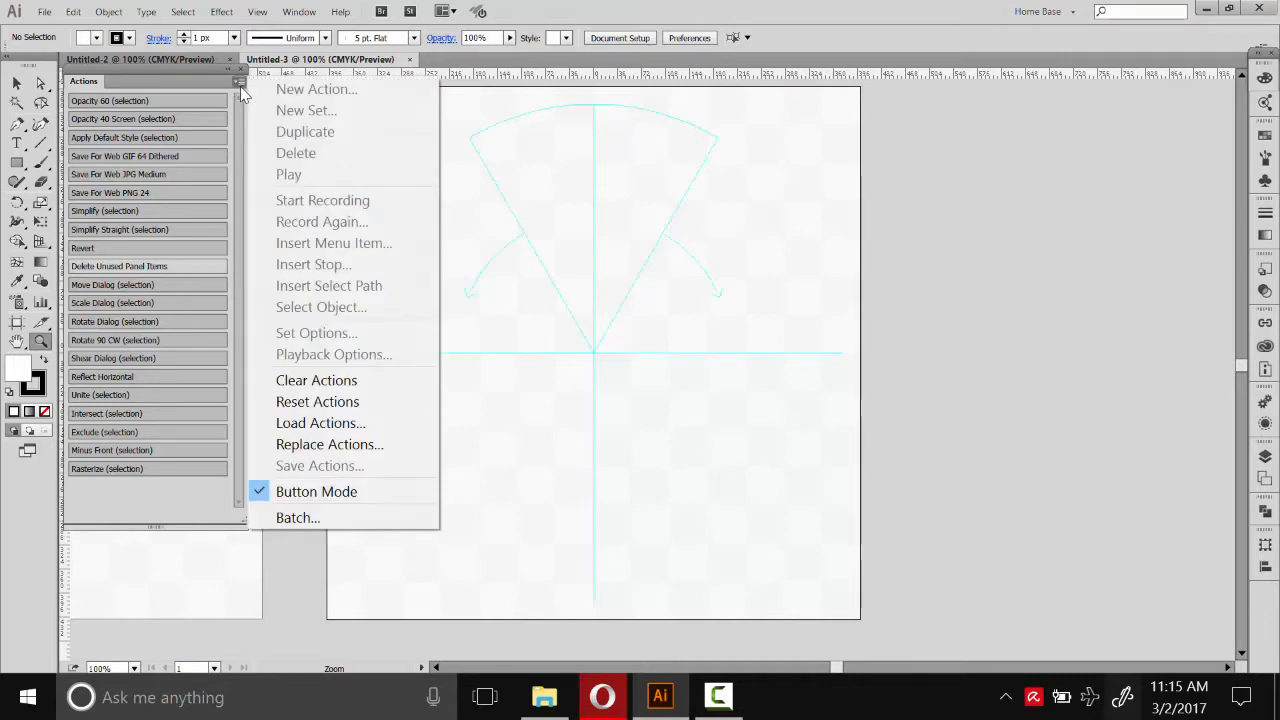
click(316, 380)
click(622, 374)
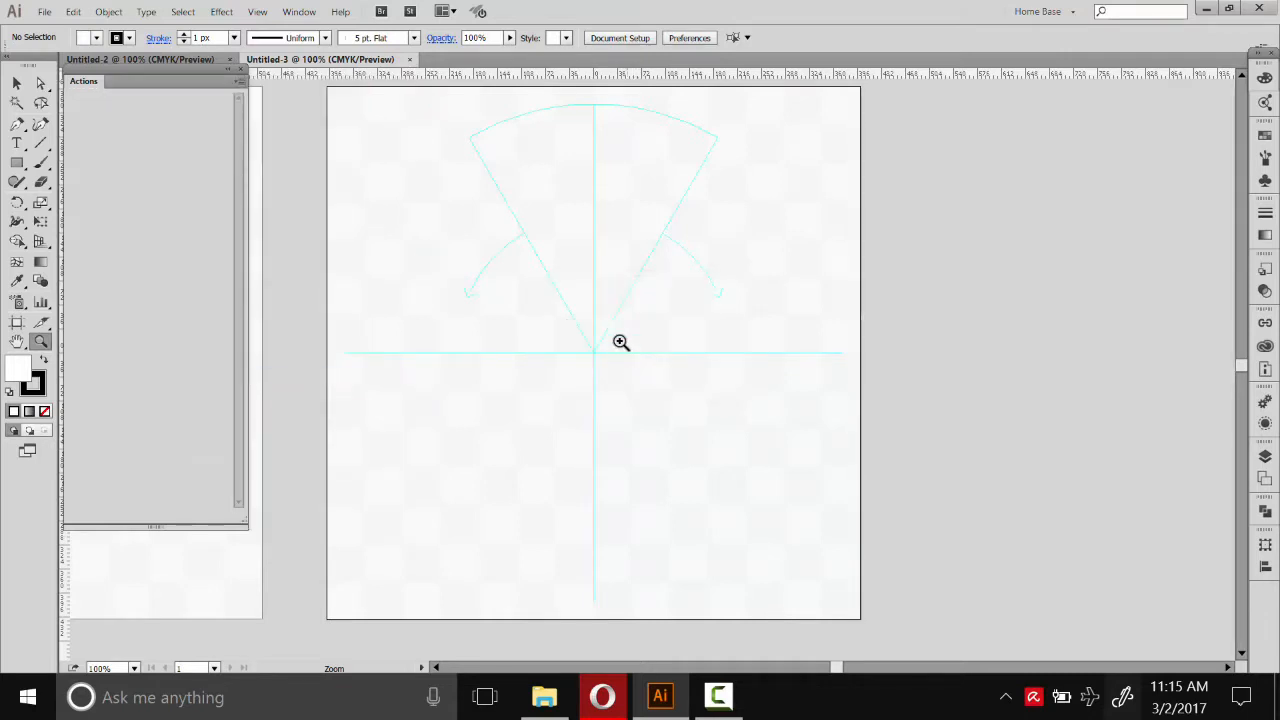
- Load the action set 6 Sided Actions.aia from the 2. Reflector Templates folder in ColoringBook Pro Tropical Jungle (v1.3)
click(239, 84)
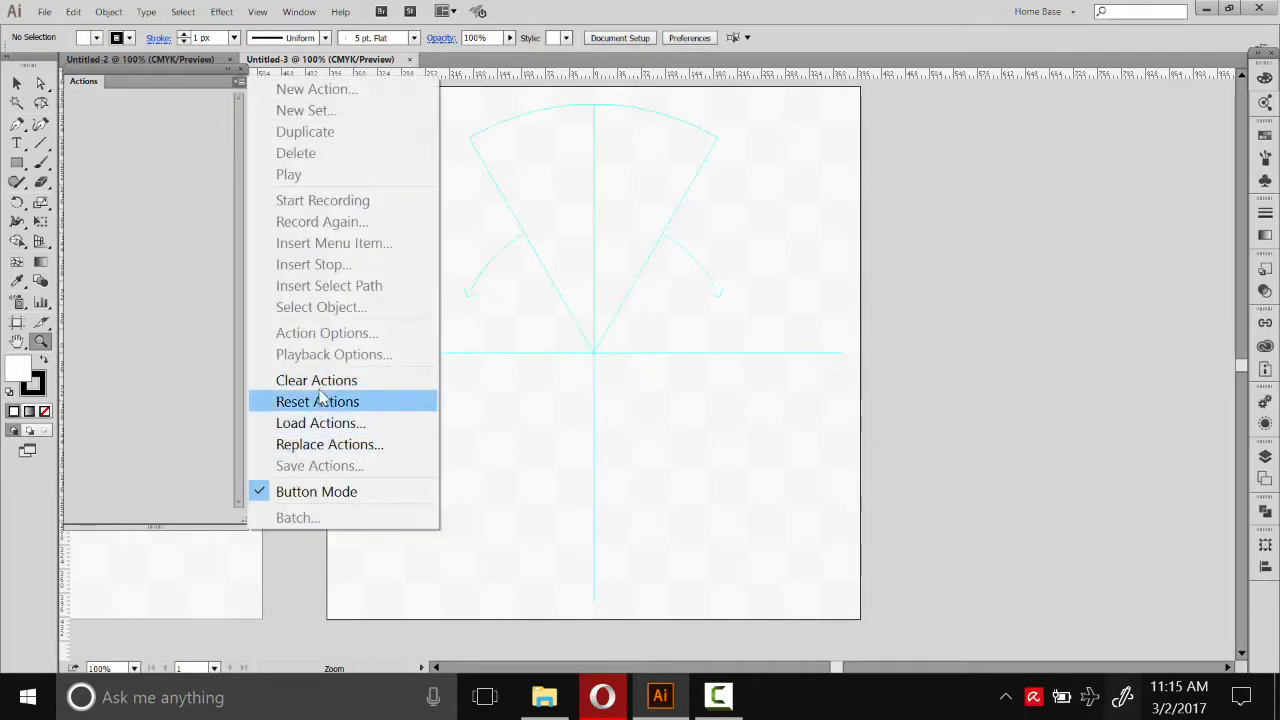
click(313, 425)
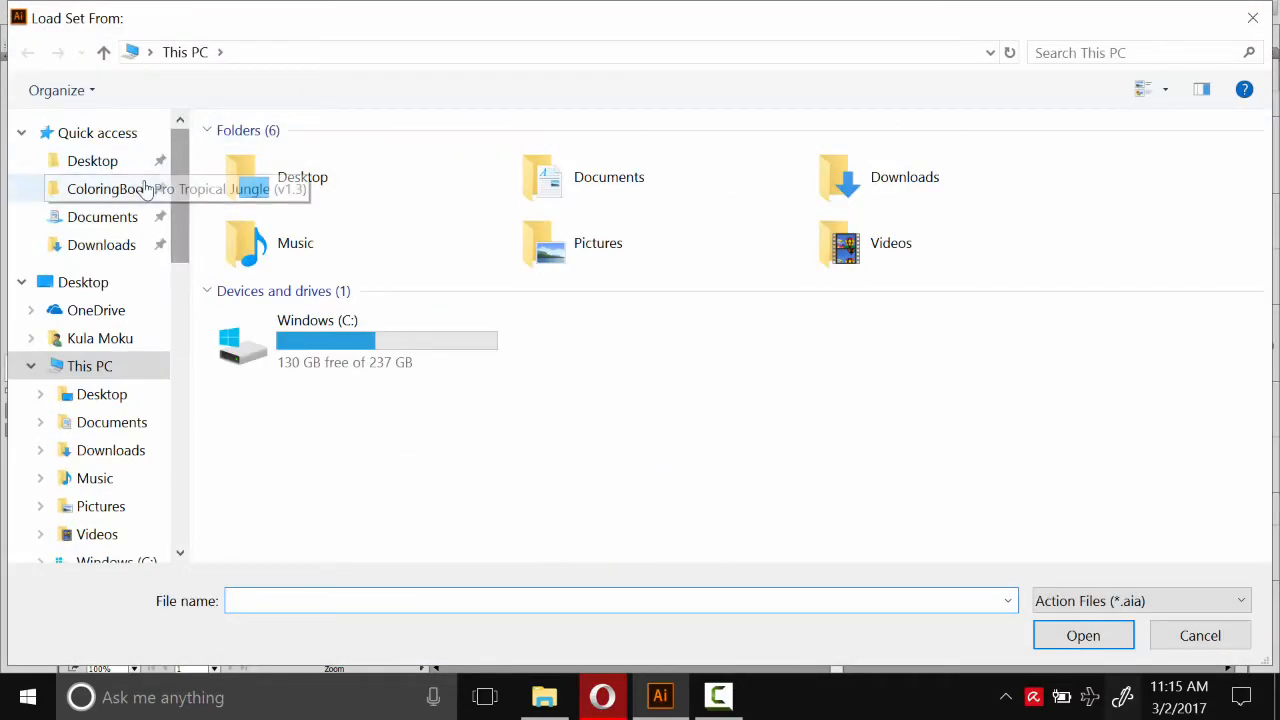
click(110, 164)
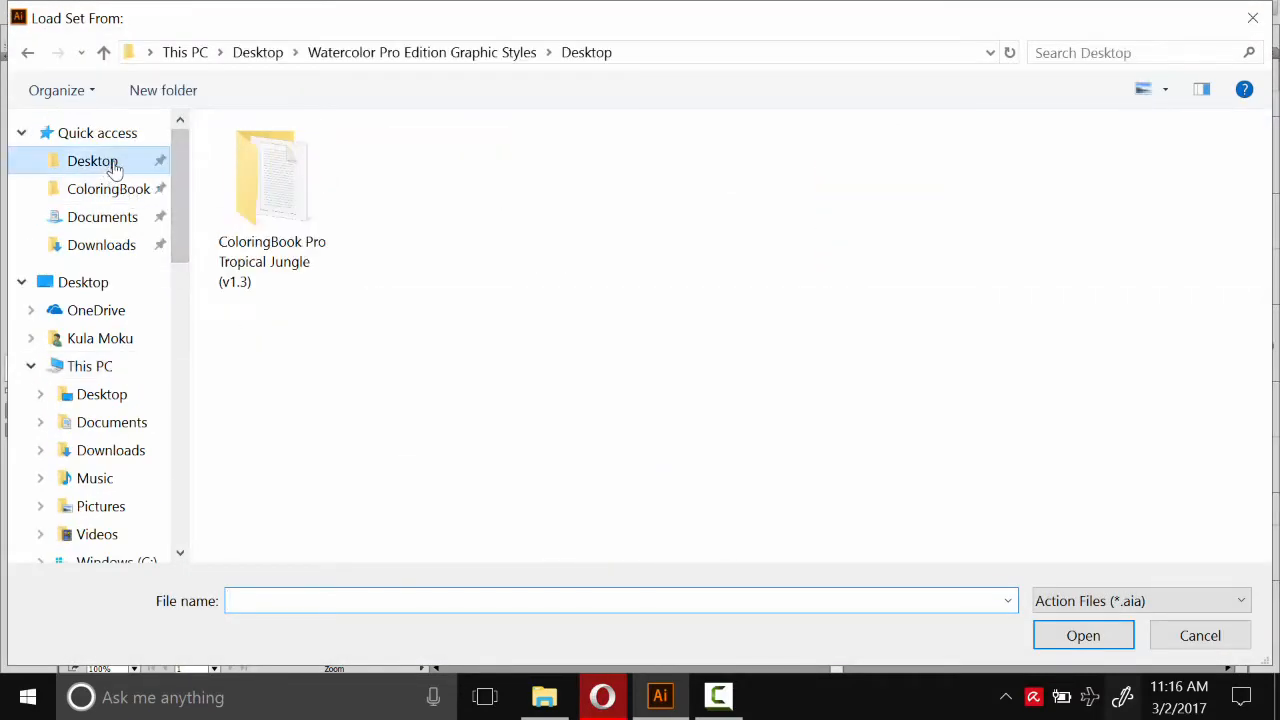
double_click(286, 183)
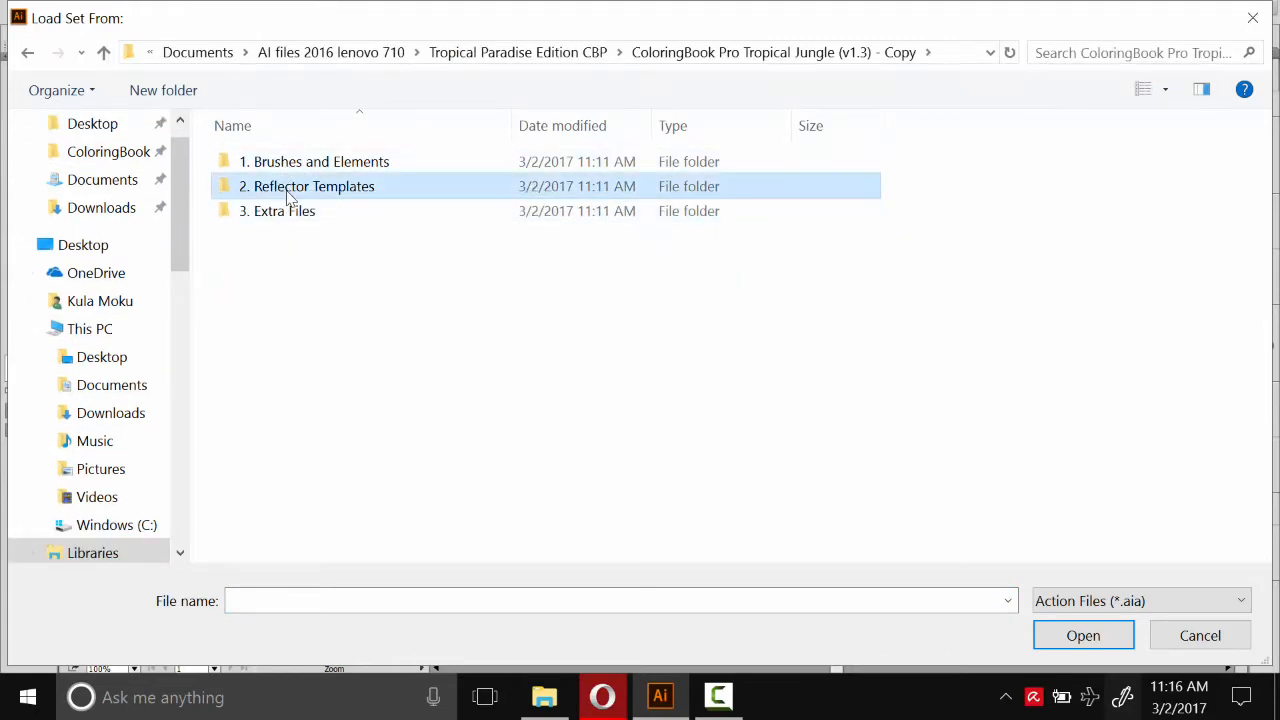
double_click(289, 190)
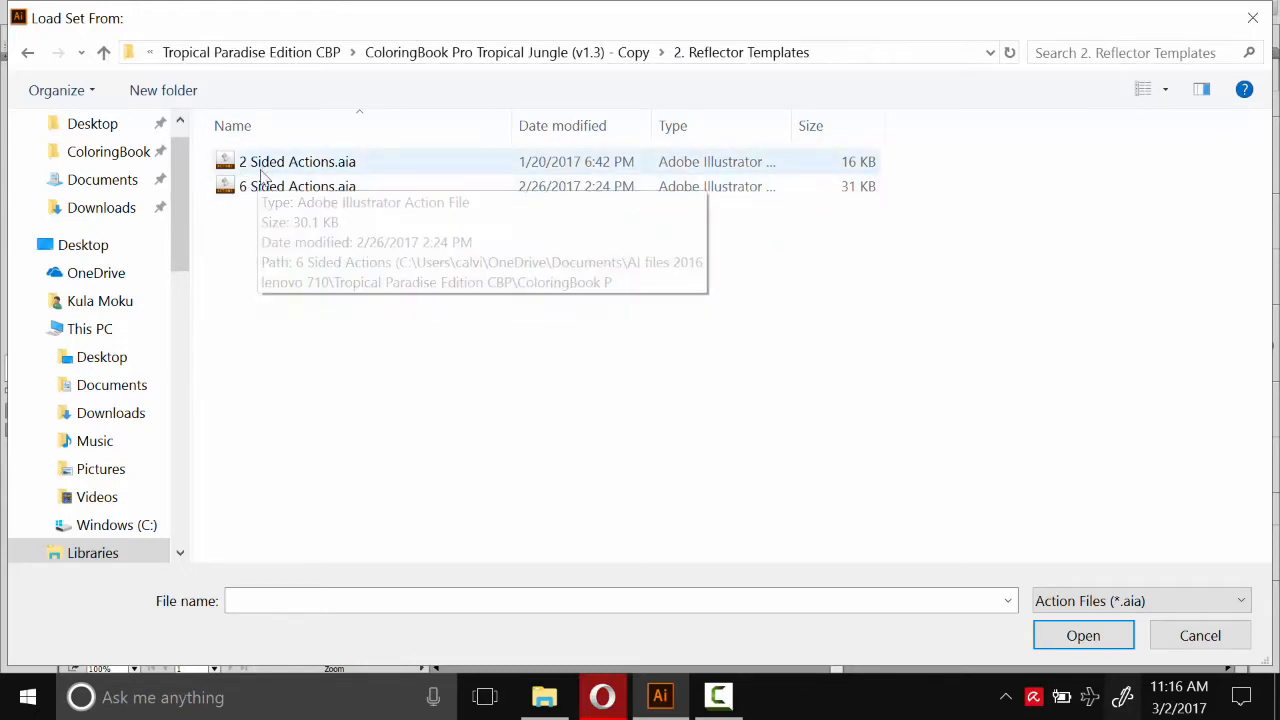
double_click(268, 190)
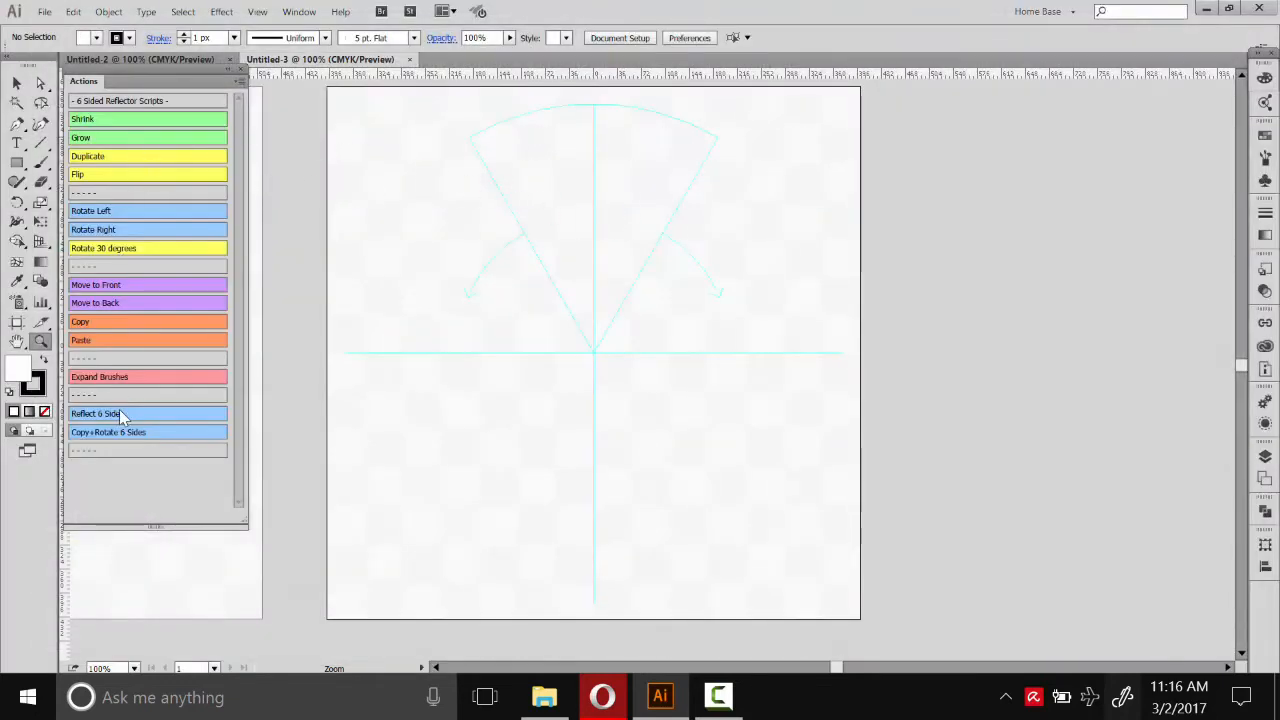
- Turn Button Mode off and back on for the loaded six-sided reflector actions
click(240, 81)
click(310, 492)
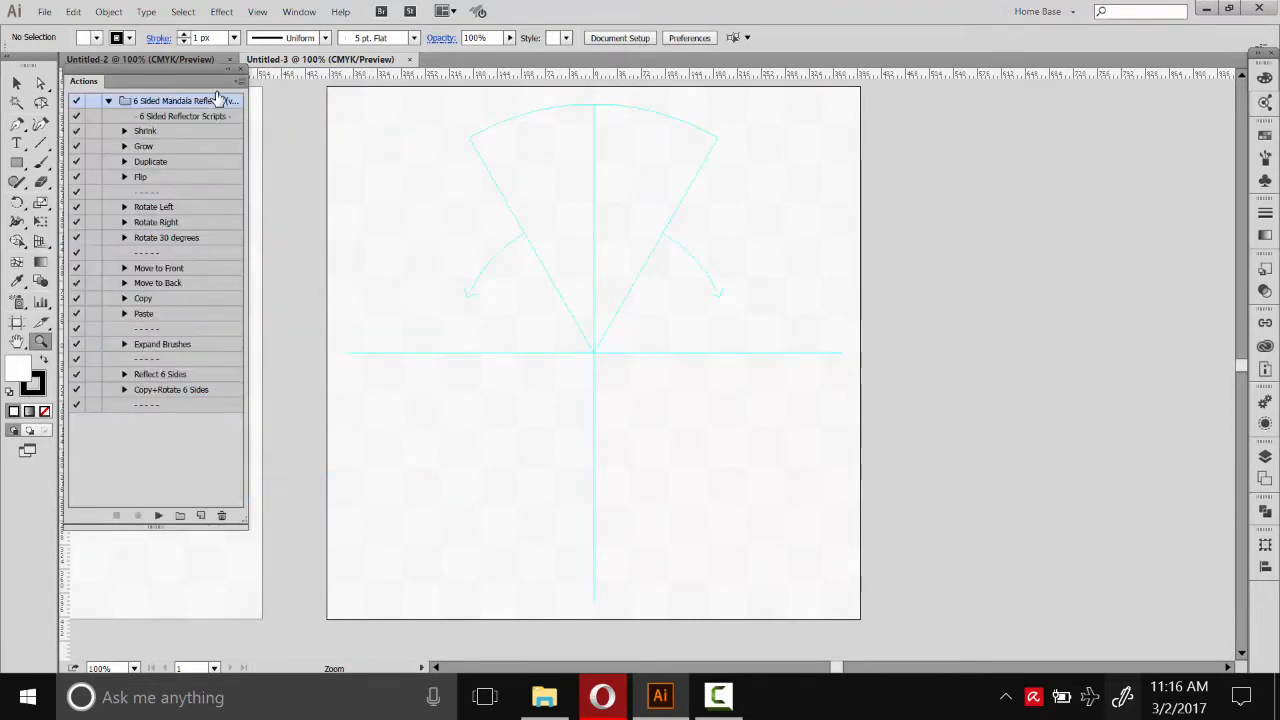
click(239, 84)
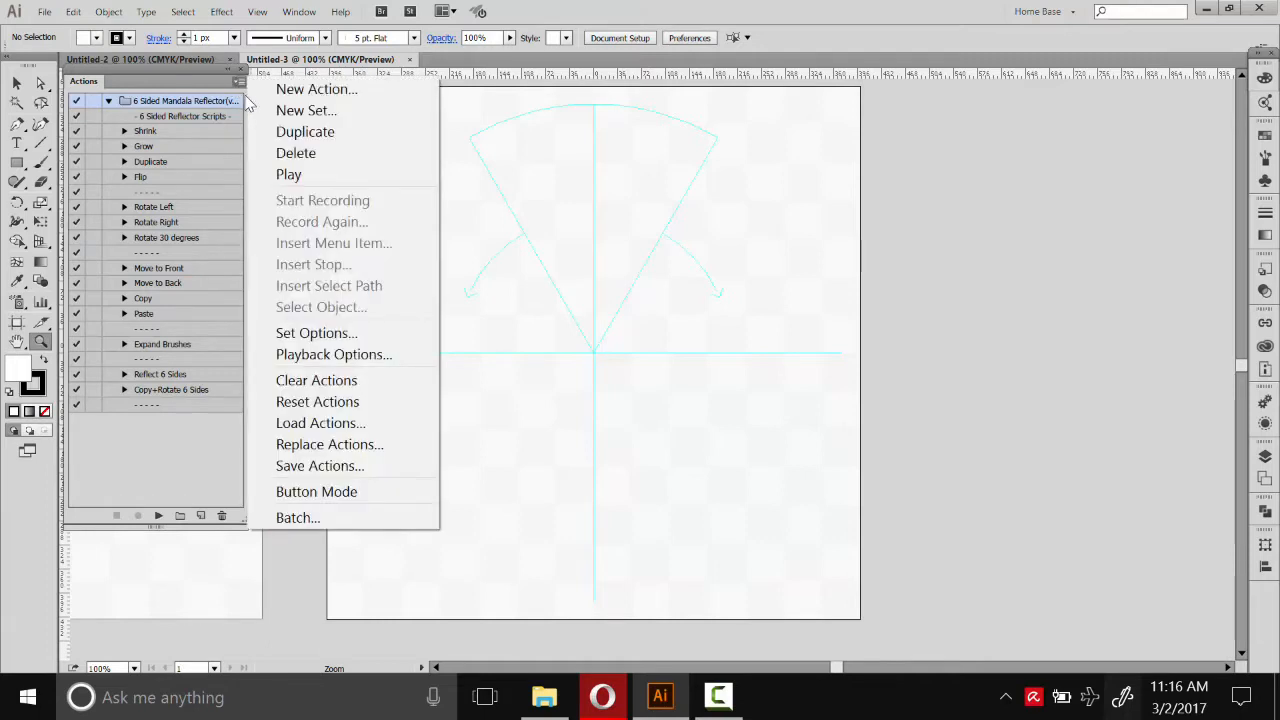
click(333, 492)
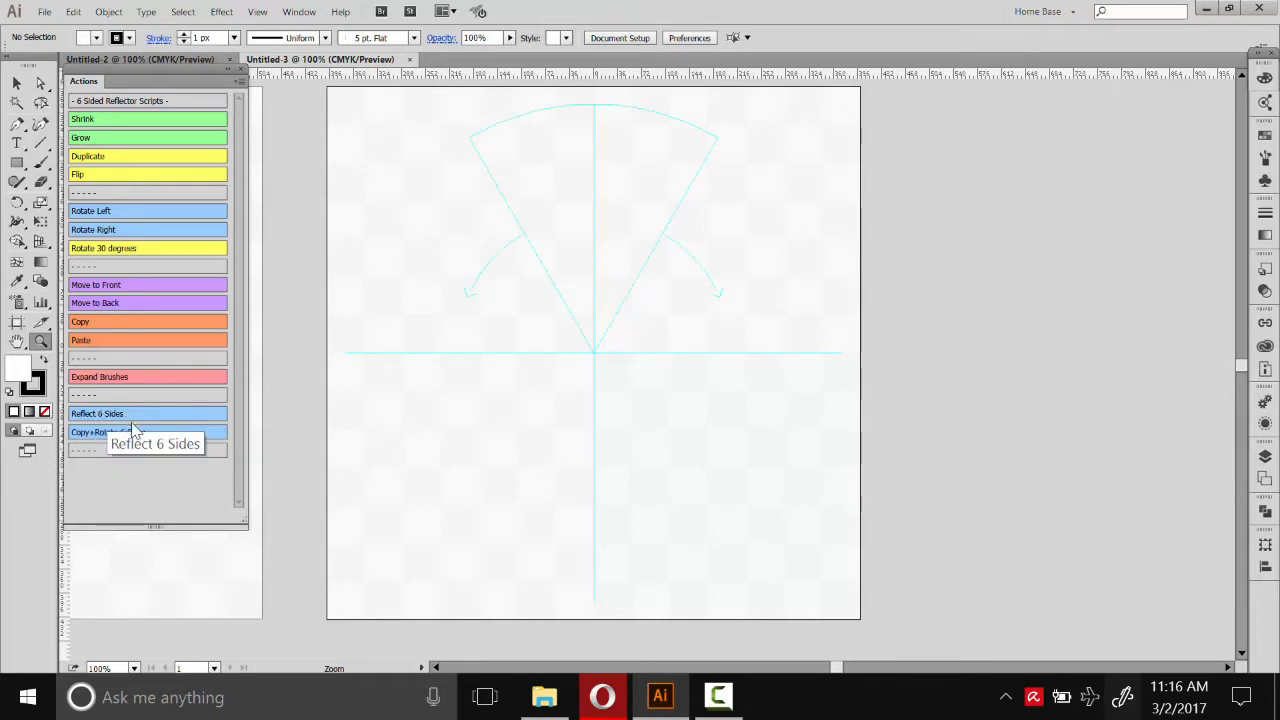
- Move the floating Actions slightly lower, and check the jungle elements document before returning to the reflector template
click(623, 265)
drag(208, 83, 221, 125)
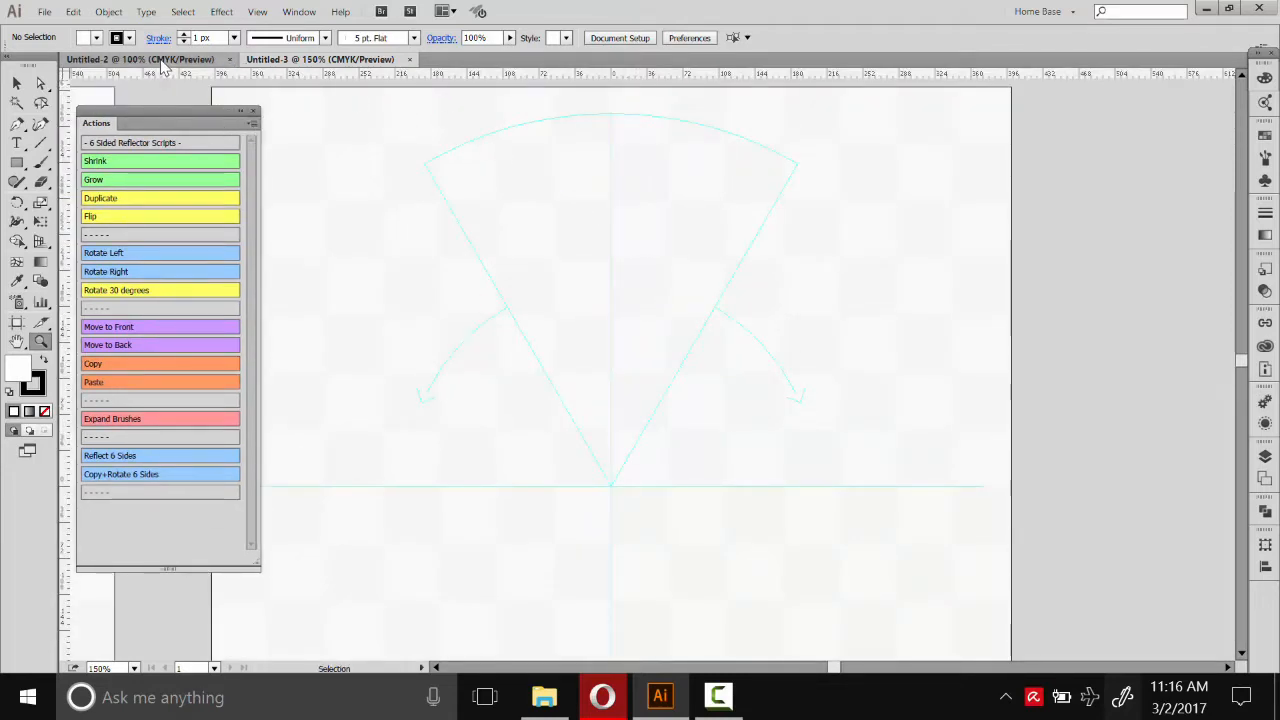
click(162, 60)
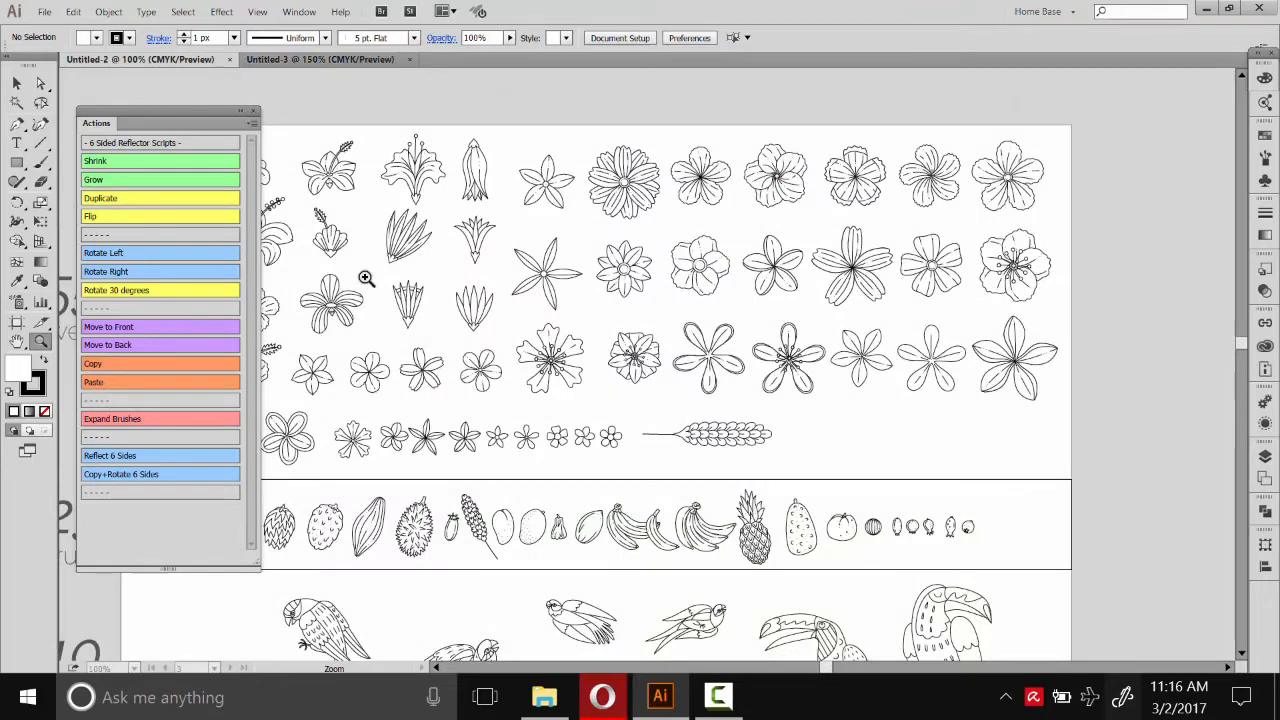
click(340, 60)
- Load the brush library 2. Brush Library (29 Vines and Stems Vol. 1).ai from the kit's 1. Brushes and Elements folder
click(302, 13)
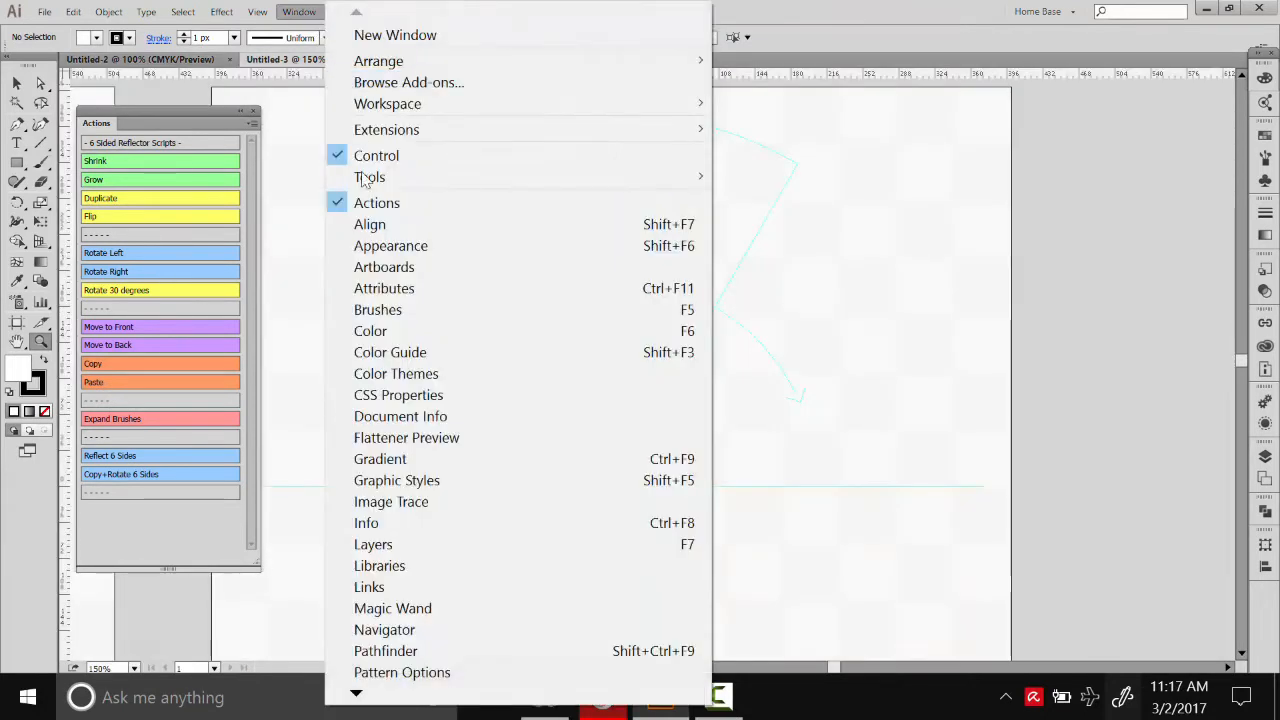
click(398, 307)
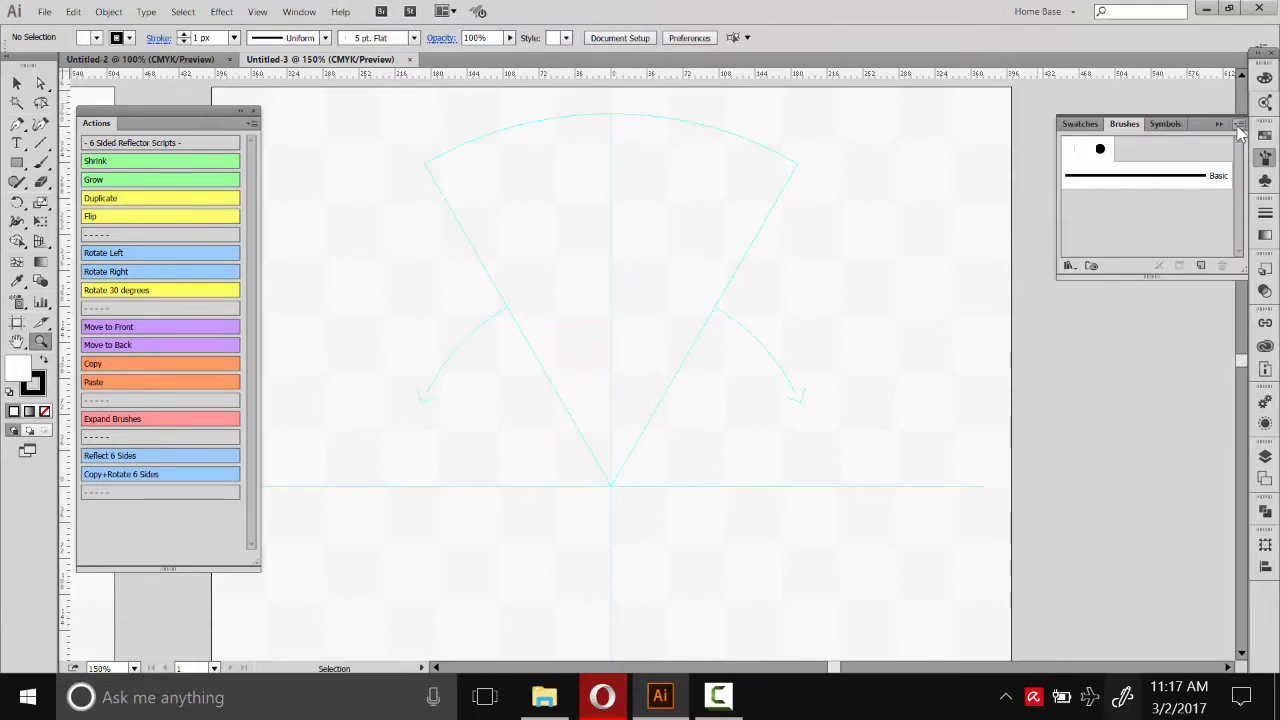
click(1239, 128)
mouse_move(1055, 462)
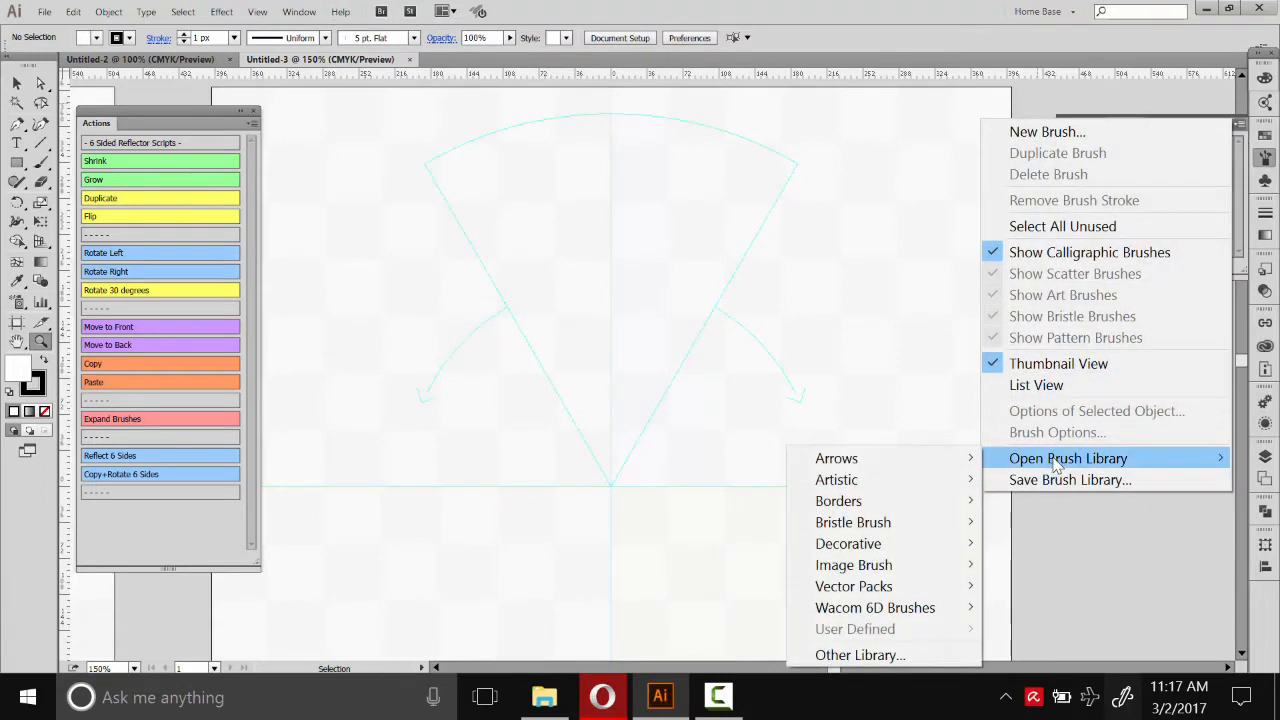
click(864, 653)
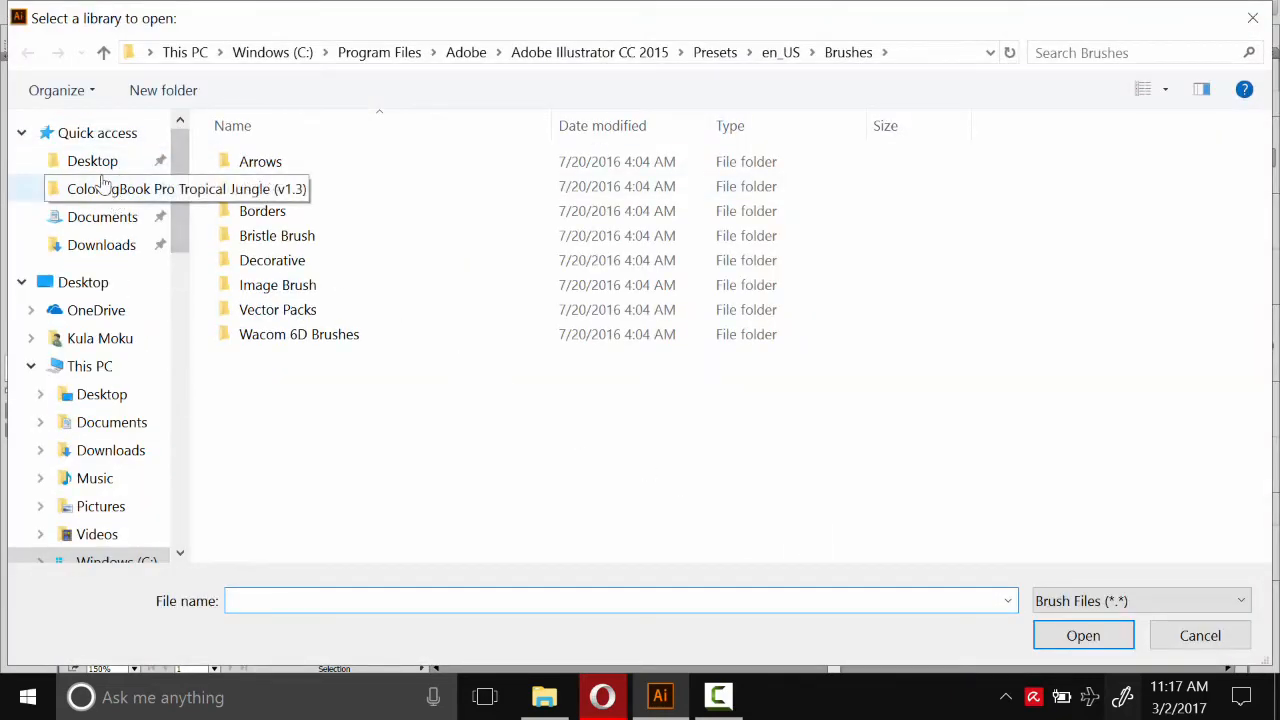
click(110, 162)
double_click(266, 163)
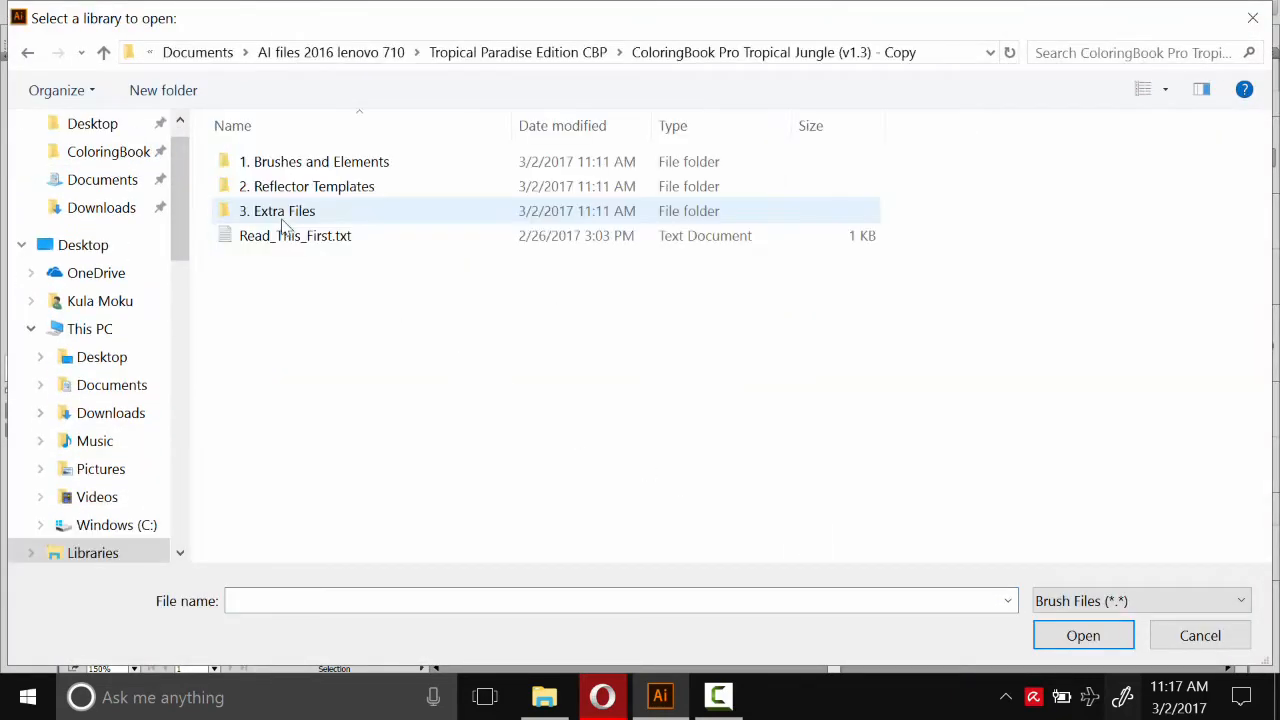
double_click(289, 163)
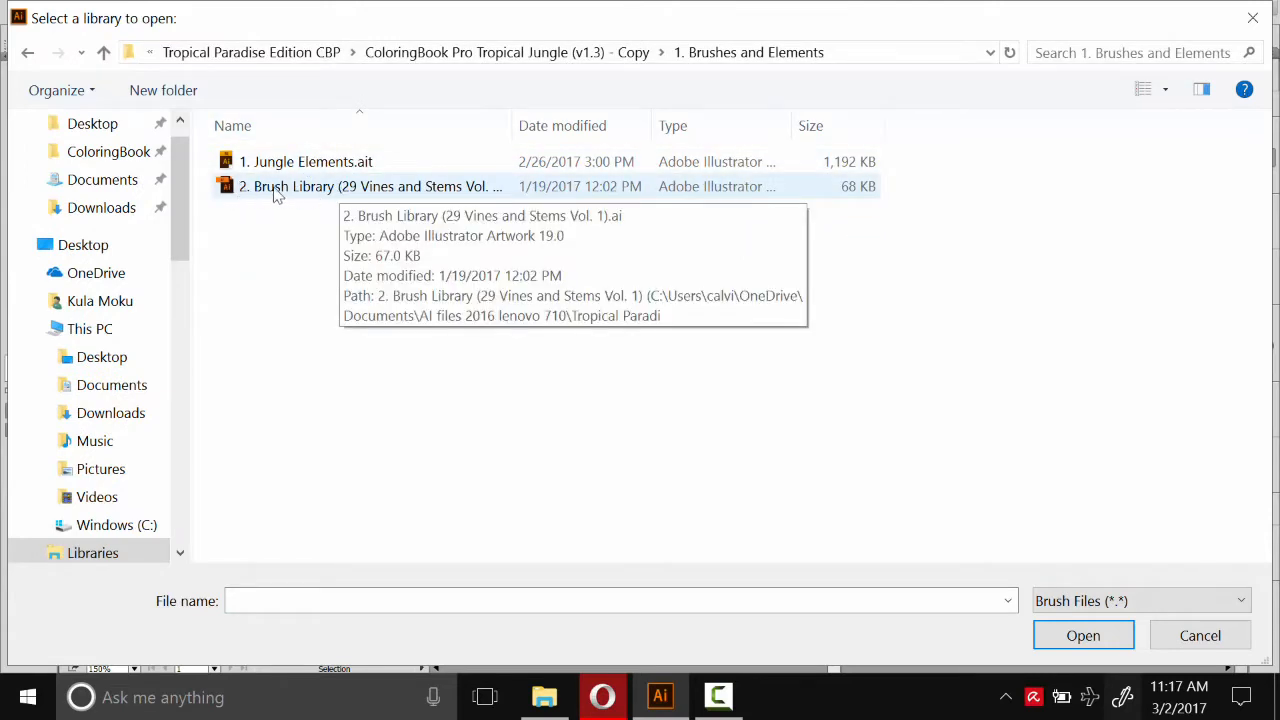
double_click(330, 190)
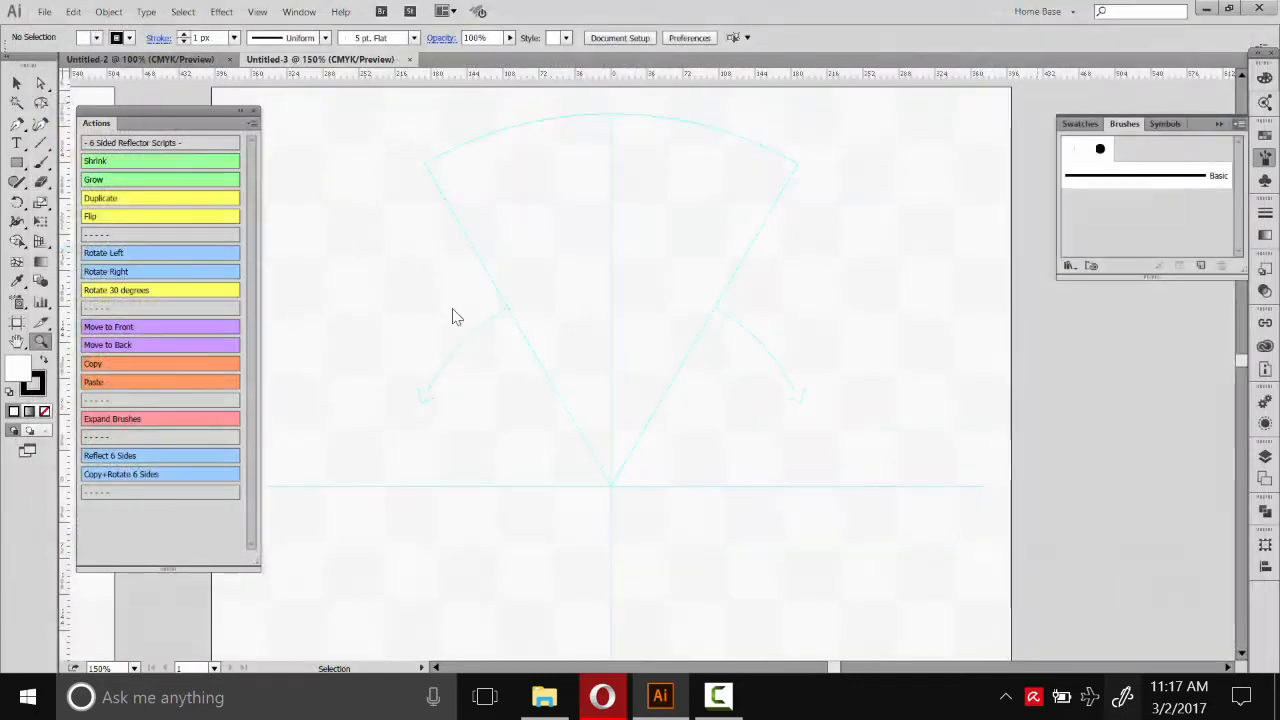
- Expand and lengthen the floating vines and stems brush library, place it beside the reflector wedge, and collapse the default Brushes
drag(664, 310, 877, 298)
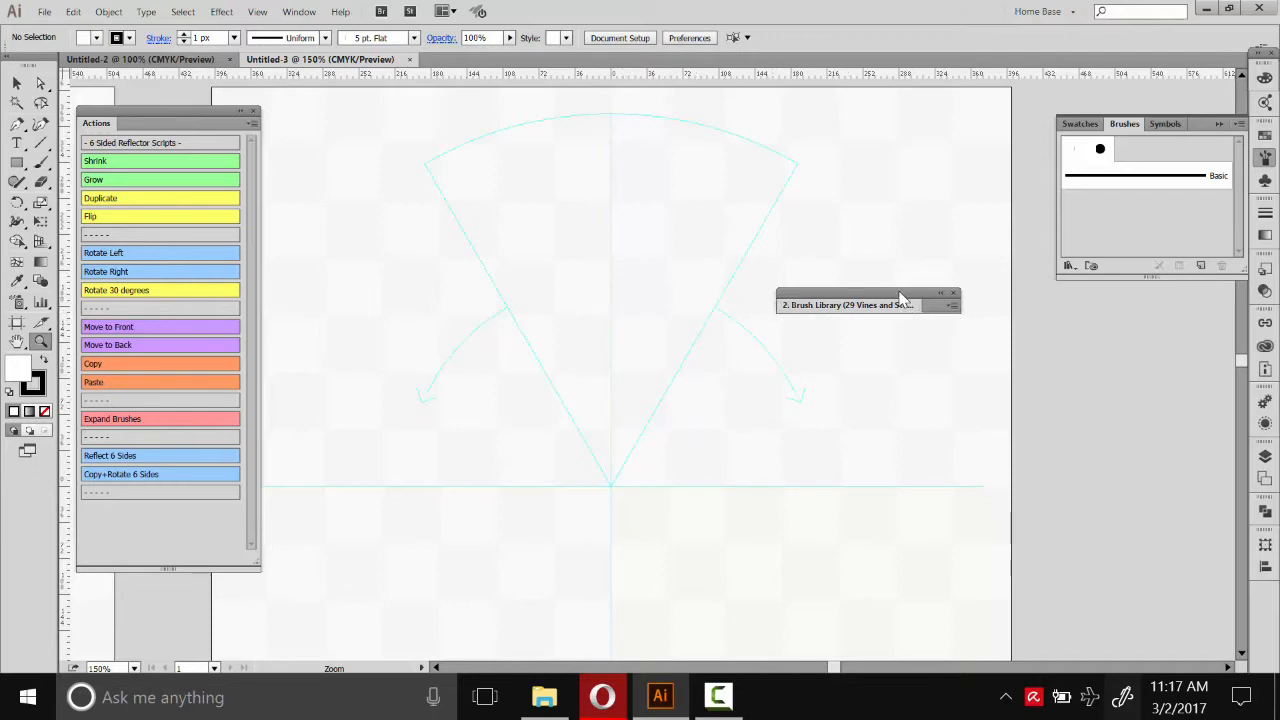
drag(903, 304, 955, 194)
click(922, 210)
drag(916, 197, 1080, 376)
click(1077, 392)
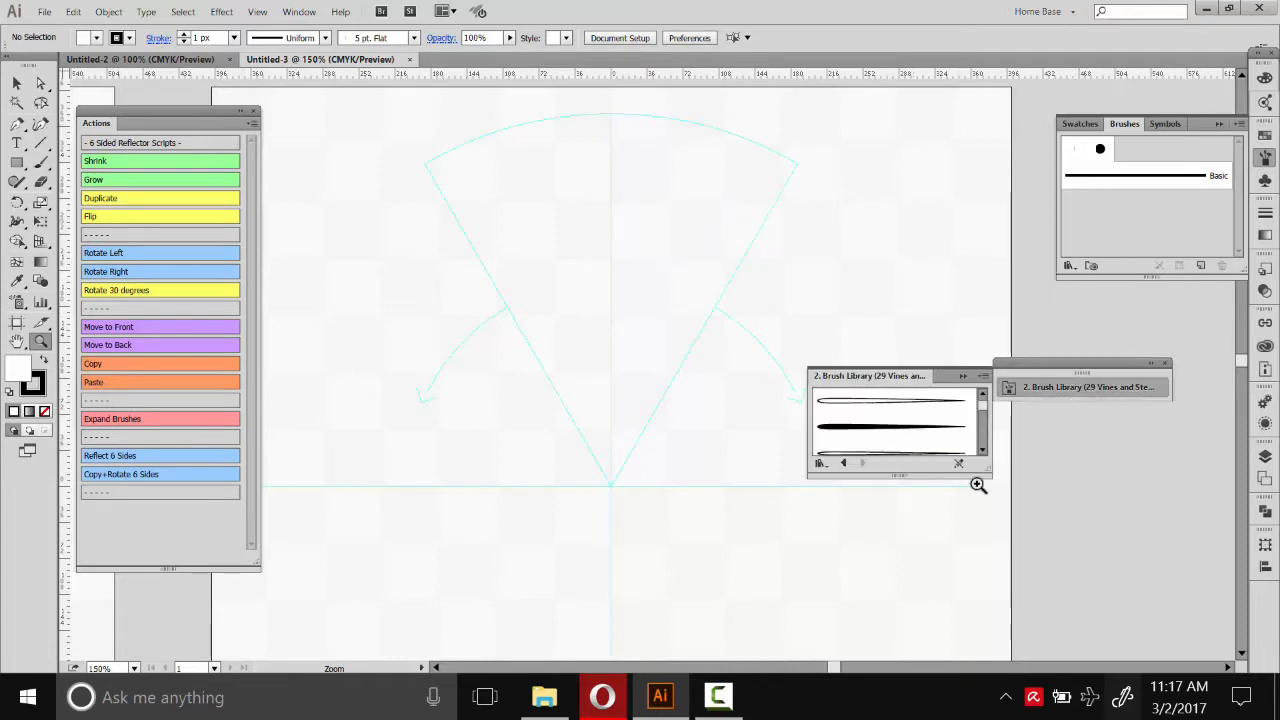
drag(989, 469, 983, 627)
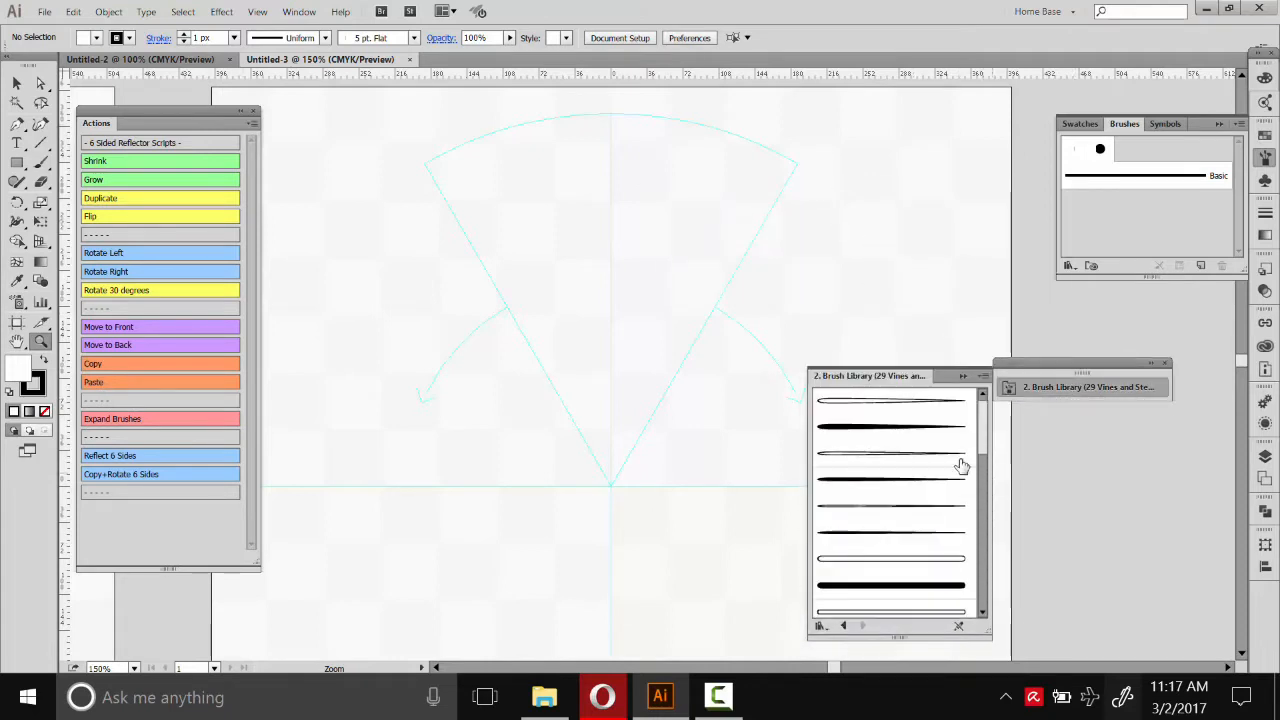
drag(947, 382, 971, 150)
drag(1005, 398, 1000, 595)
drag(969, 141, 1104, 116)
click(1240, 112)
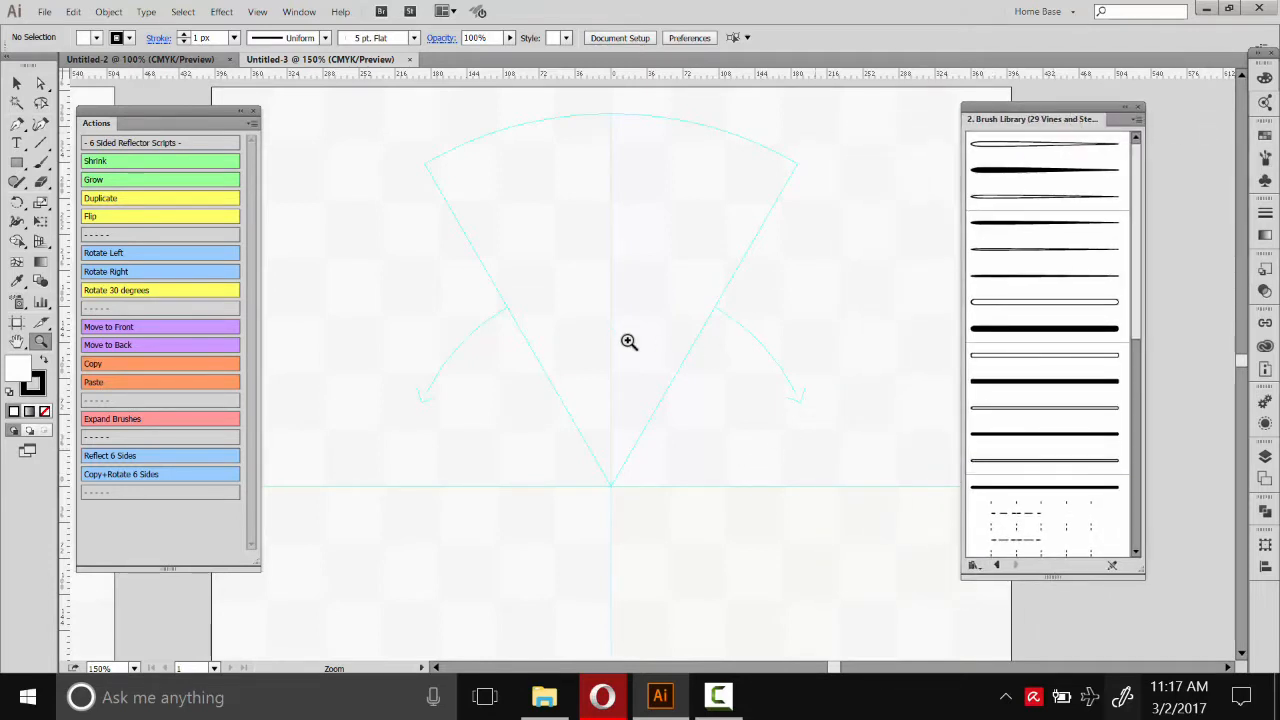
- Copy two five-petal flowers from the second visible row and one tiny five-petal flower from the jungle elements document
click(190, 60)
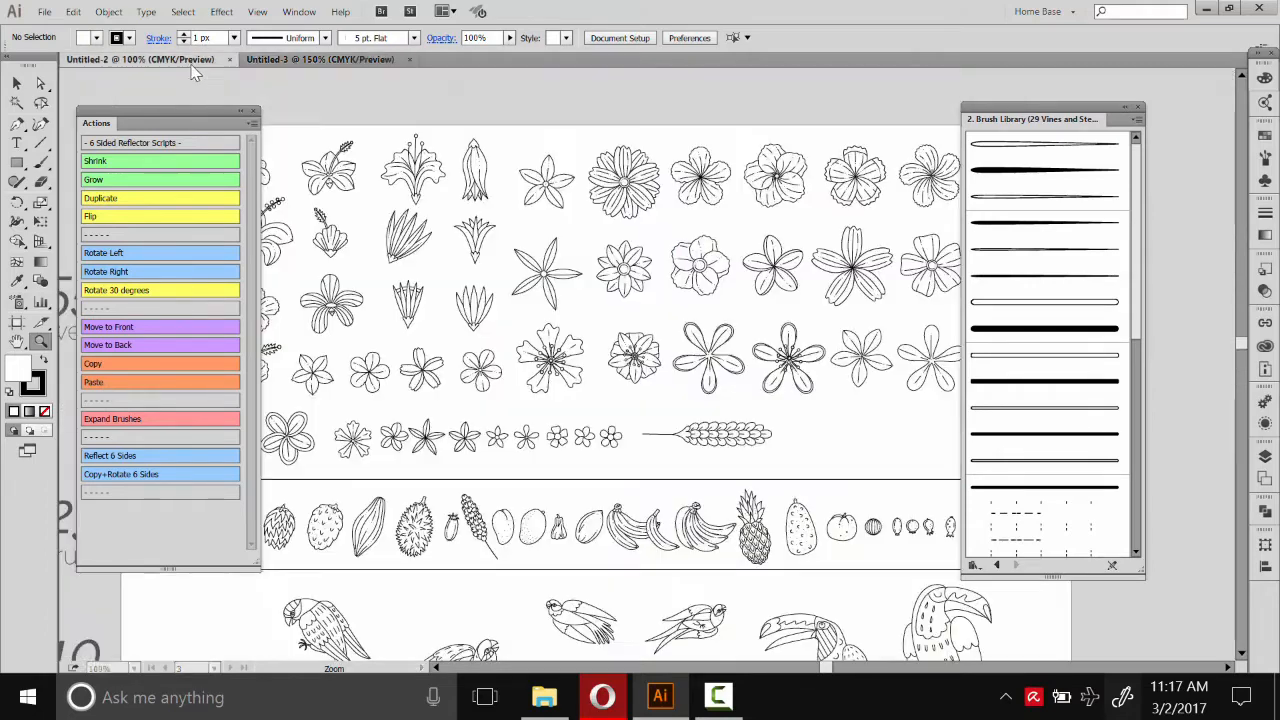
drag(723, 317, 722, 256)
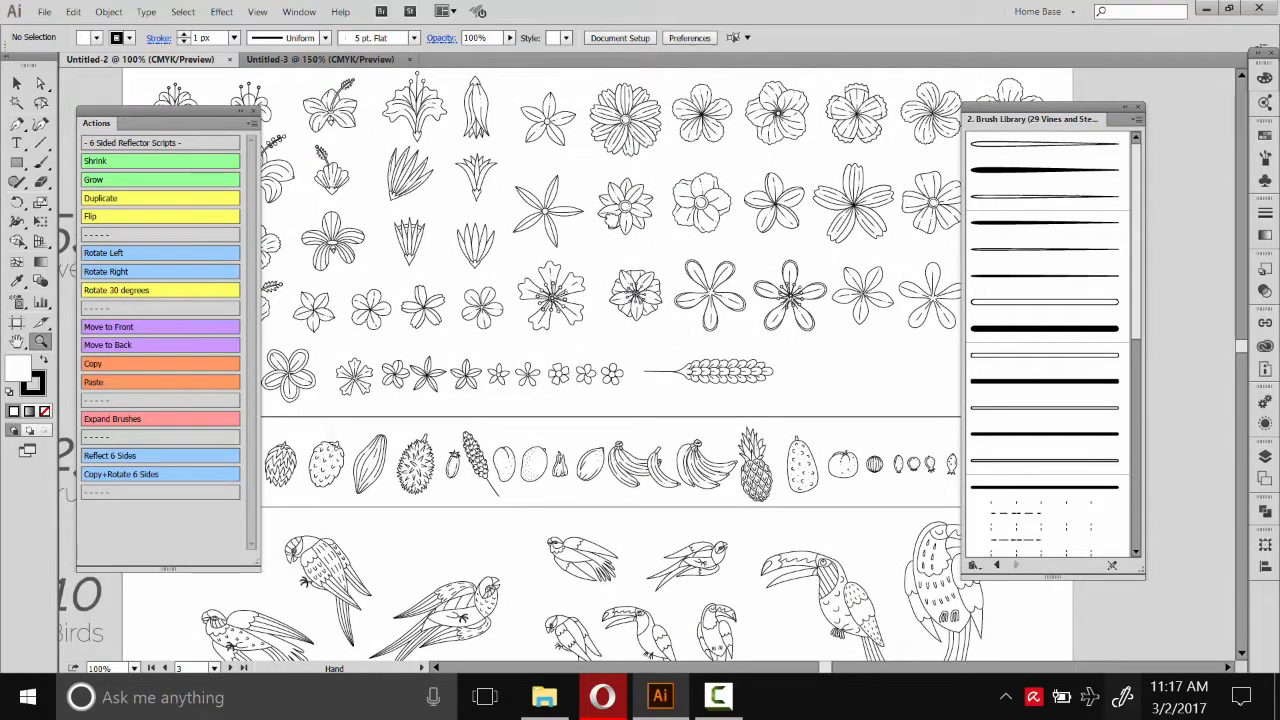
drag(586, 164, 454, 132)
click(16, 82)
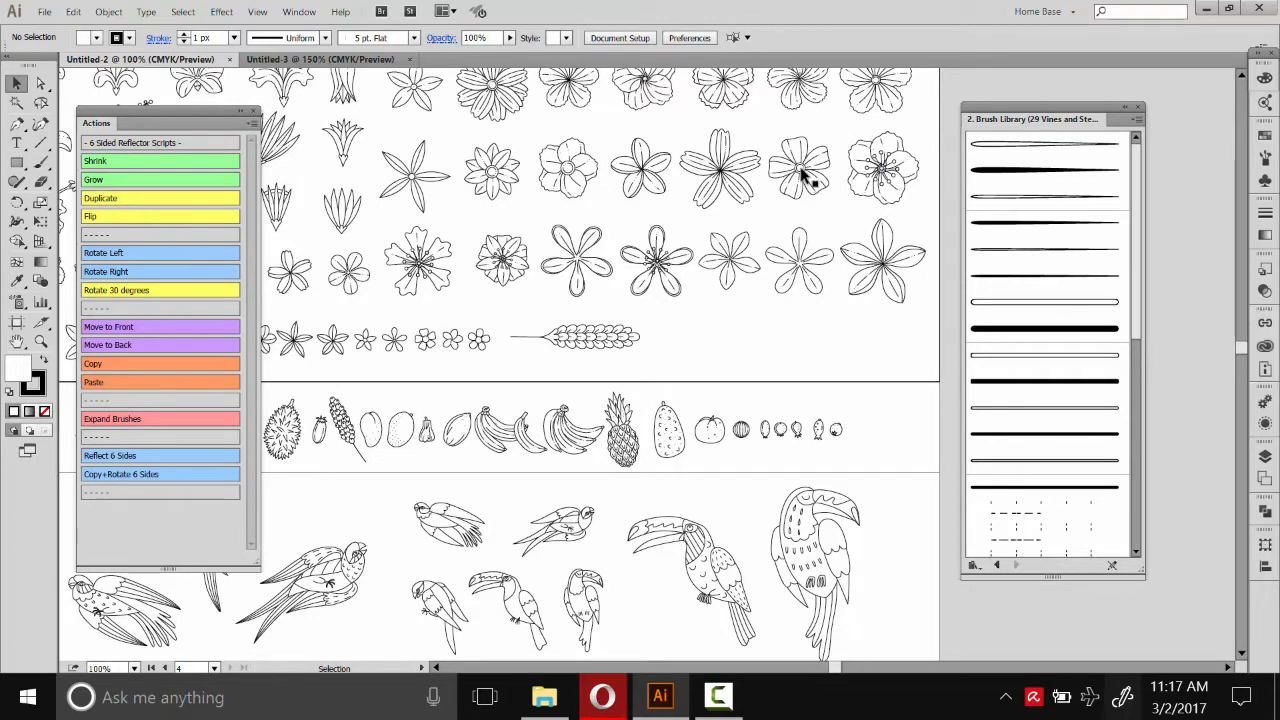
click(810, 174)
click(652, 170)
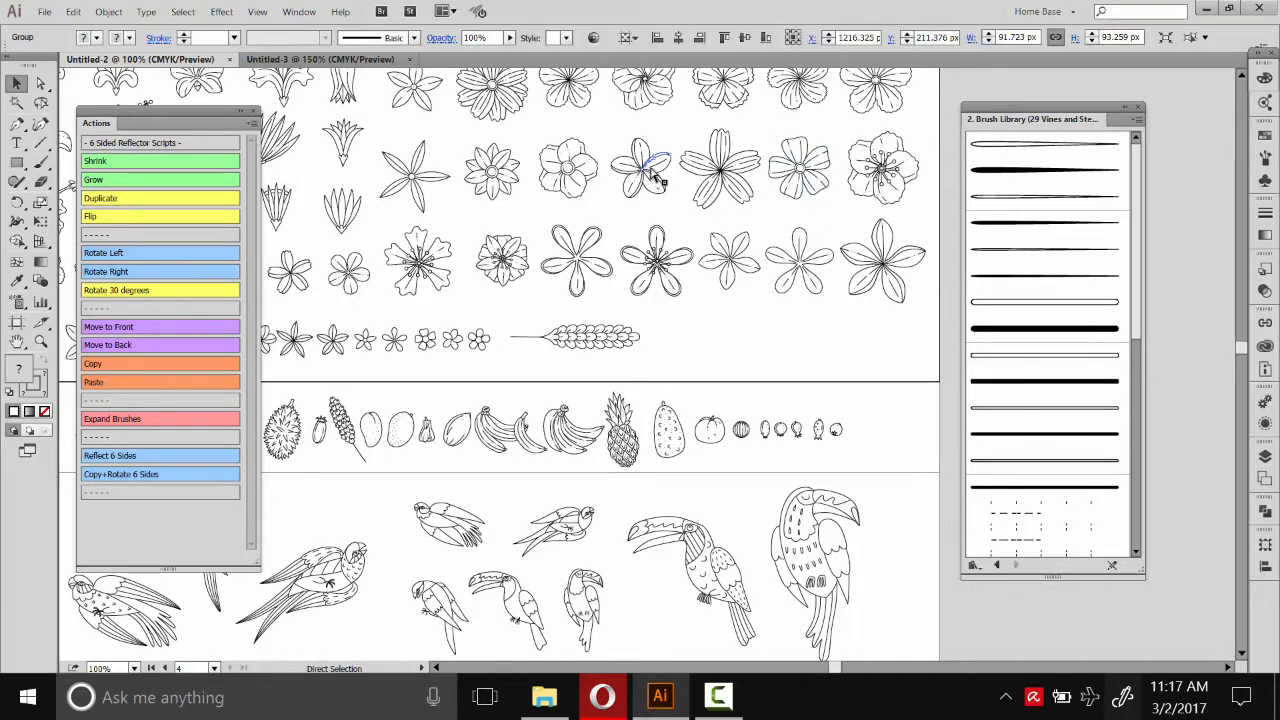
click(673, 133)
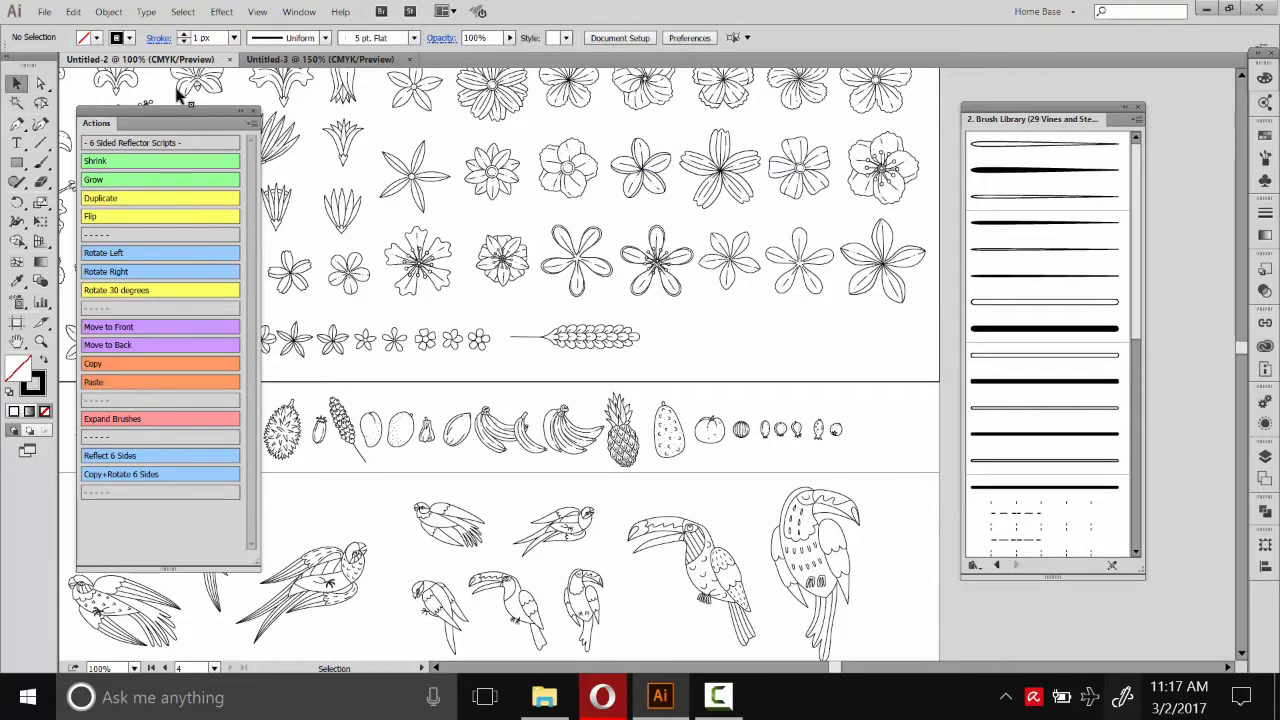
shift+click(648, 188)
shift+click(452, 342)
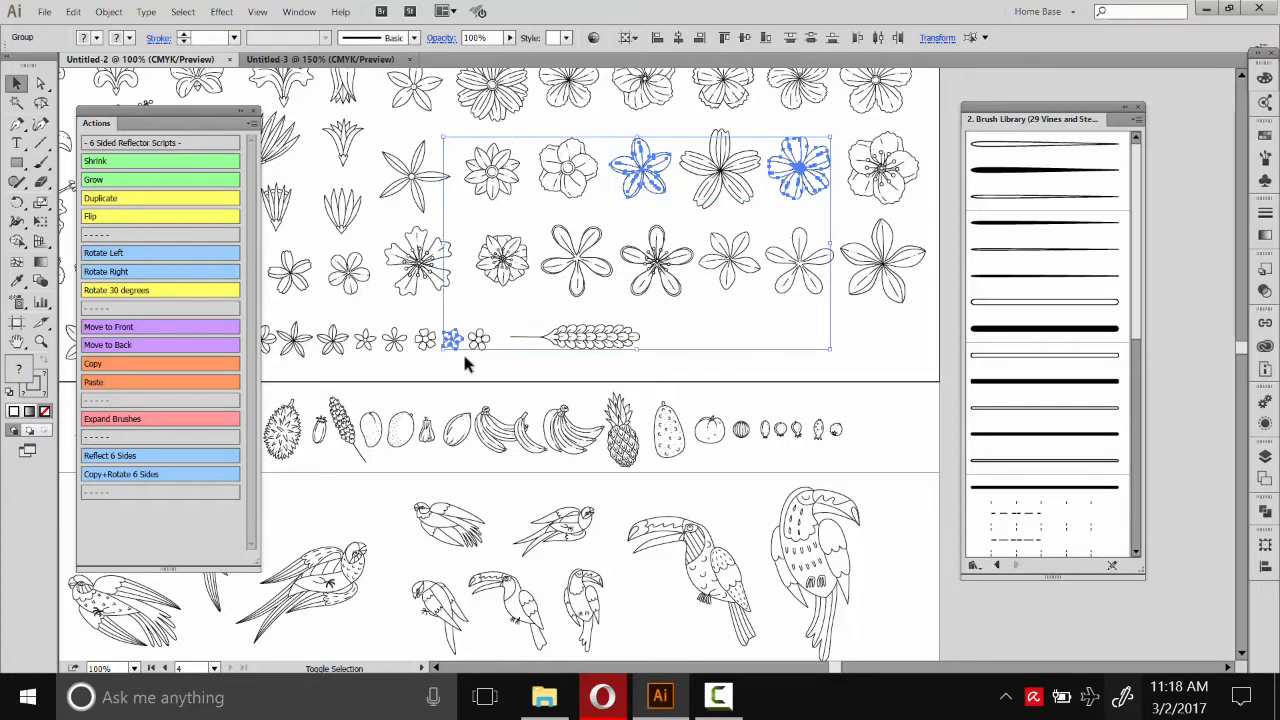
click(97, 368)
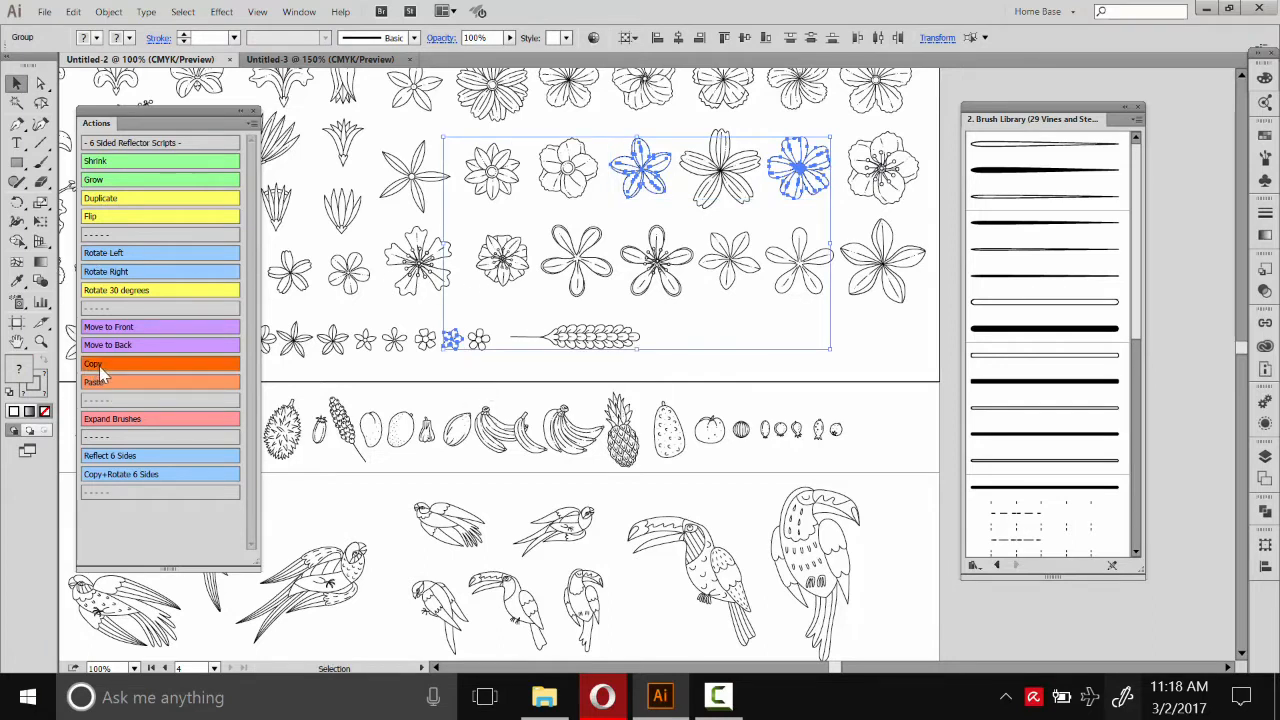
- Paste the three flowers into the reflector template and arrange them around the upper part of the wedge
click(320, 59)
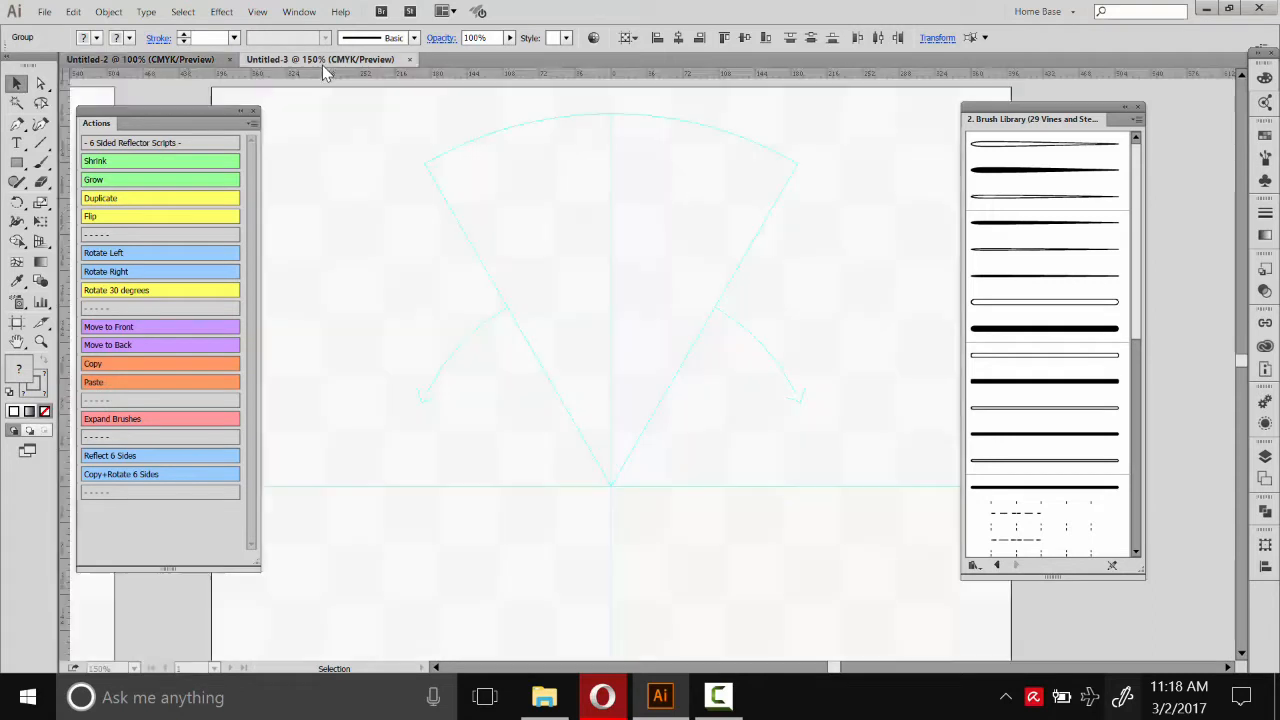
click(119, 384)
click(680, 150)
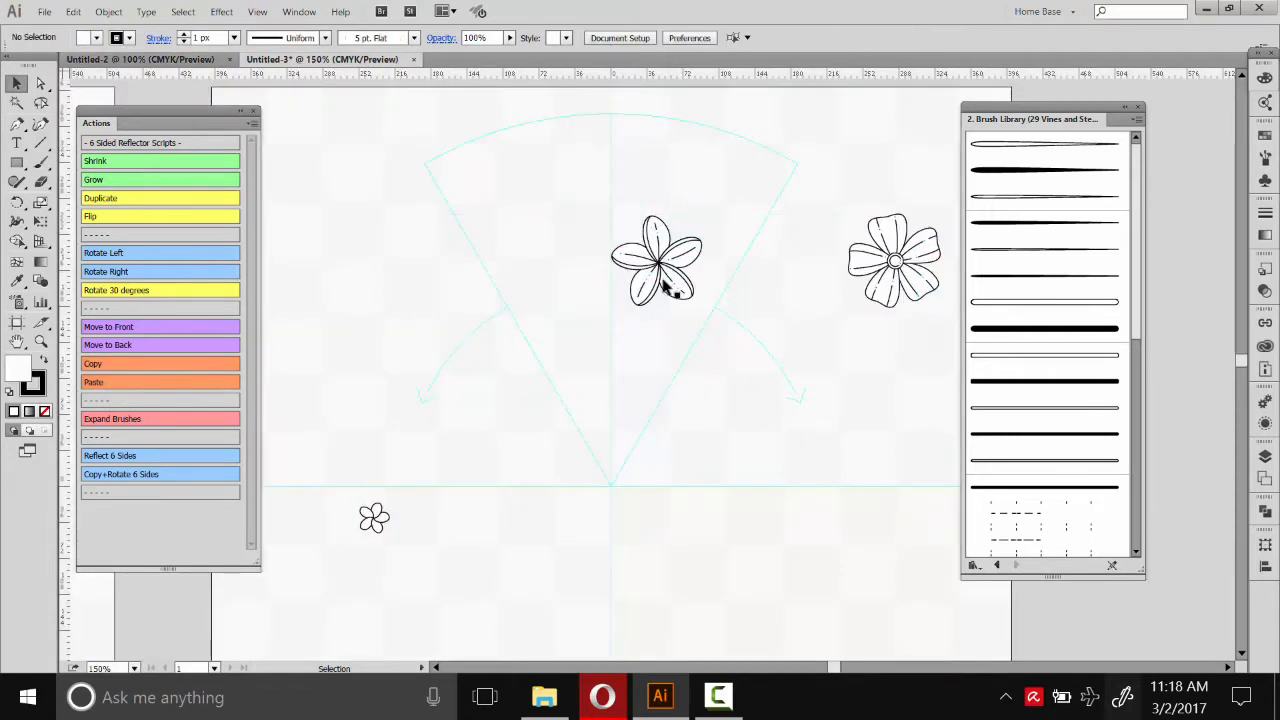
drag(663, 279, 589, 197)
drag(855, 254, 660, 161)
drag(385, 516, 527, 292)
- Copy the large flying parrot with raised wings from the jungle elements and paste it into the reflector wedge below the flowers
click(183, 62)
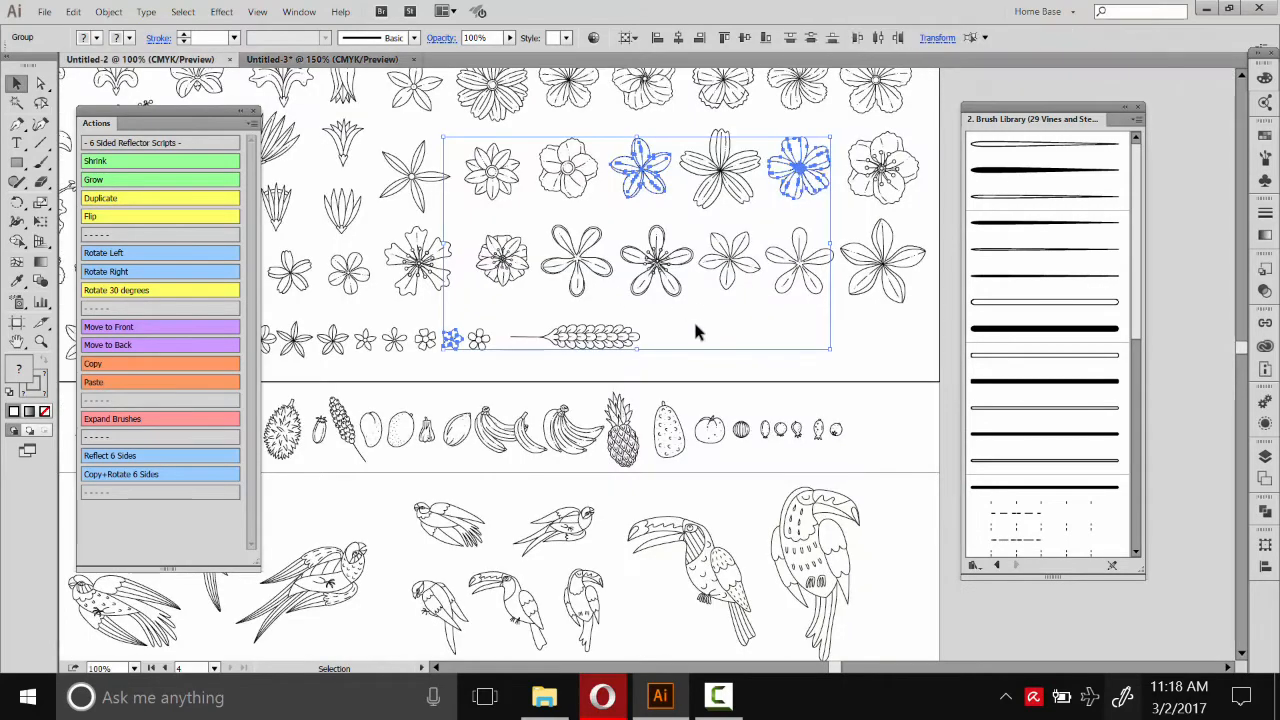
click(657, 363)
drag(657, 363, 793, 158)
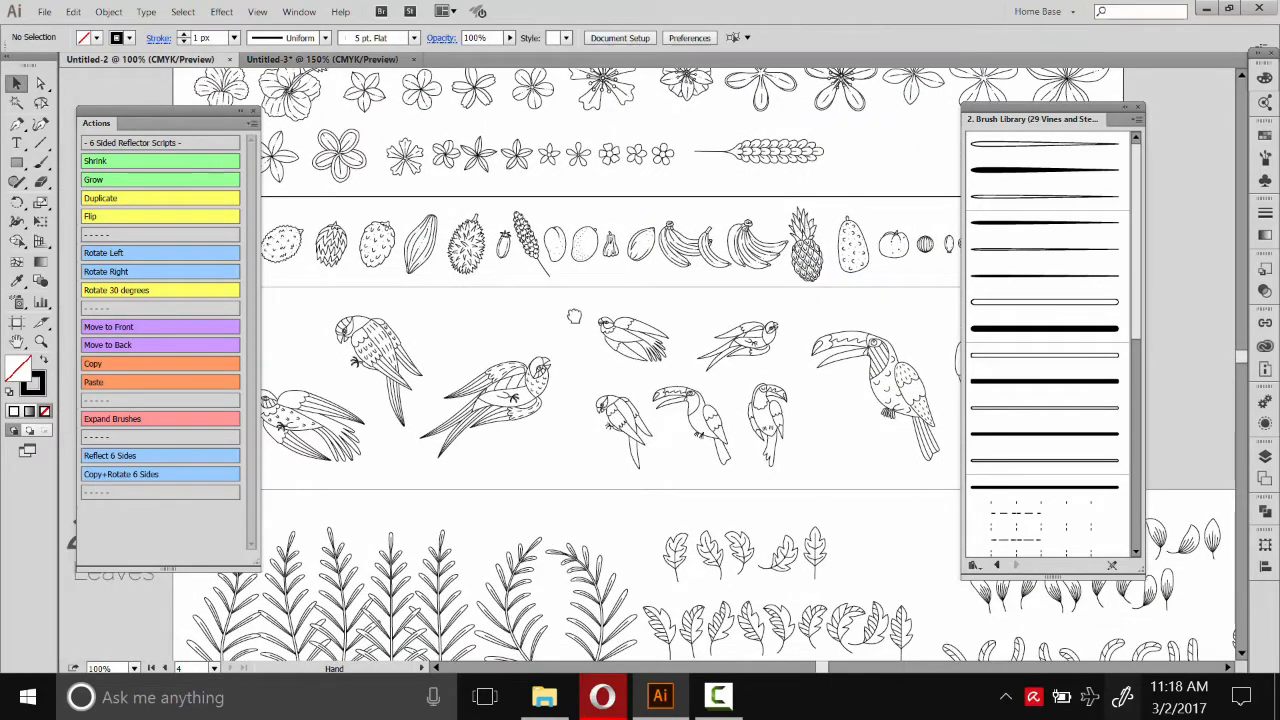
drag(556, 318, 635, 318)
click(375, 418)
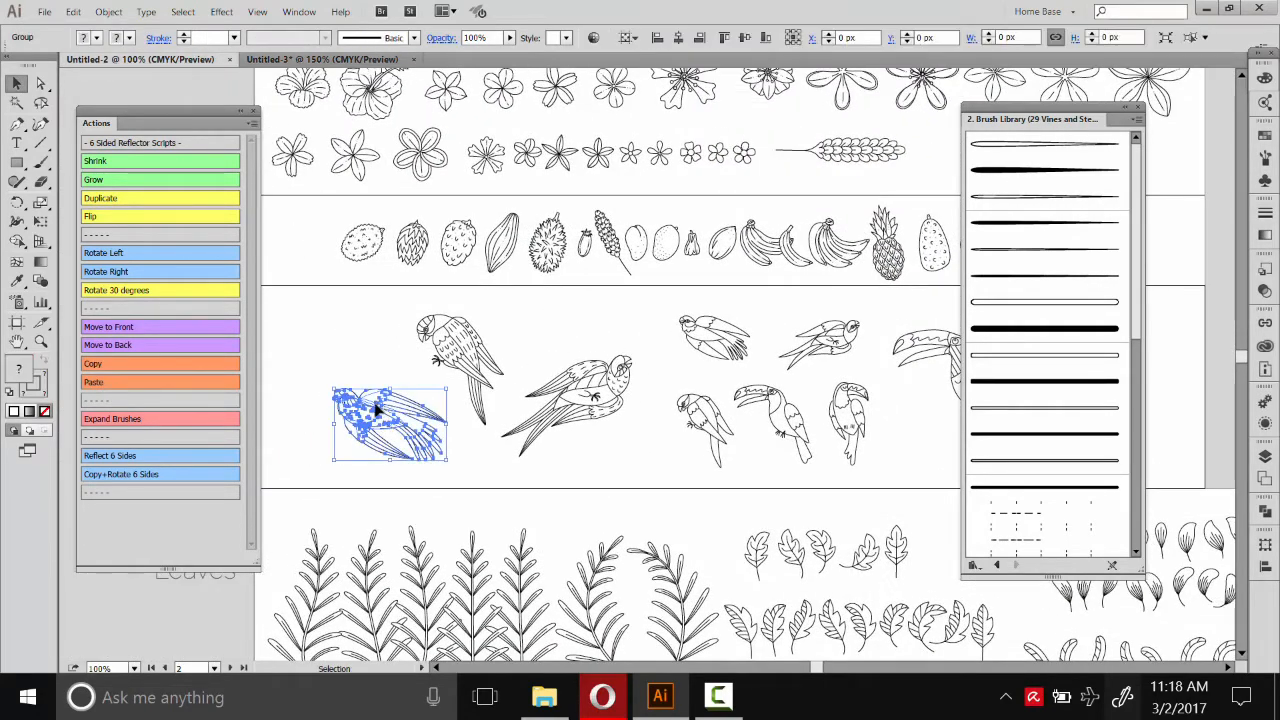
click(97, 366)
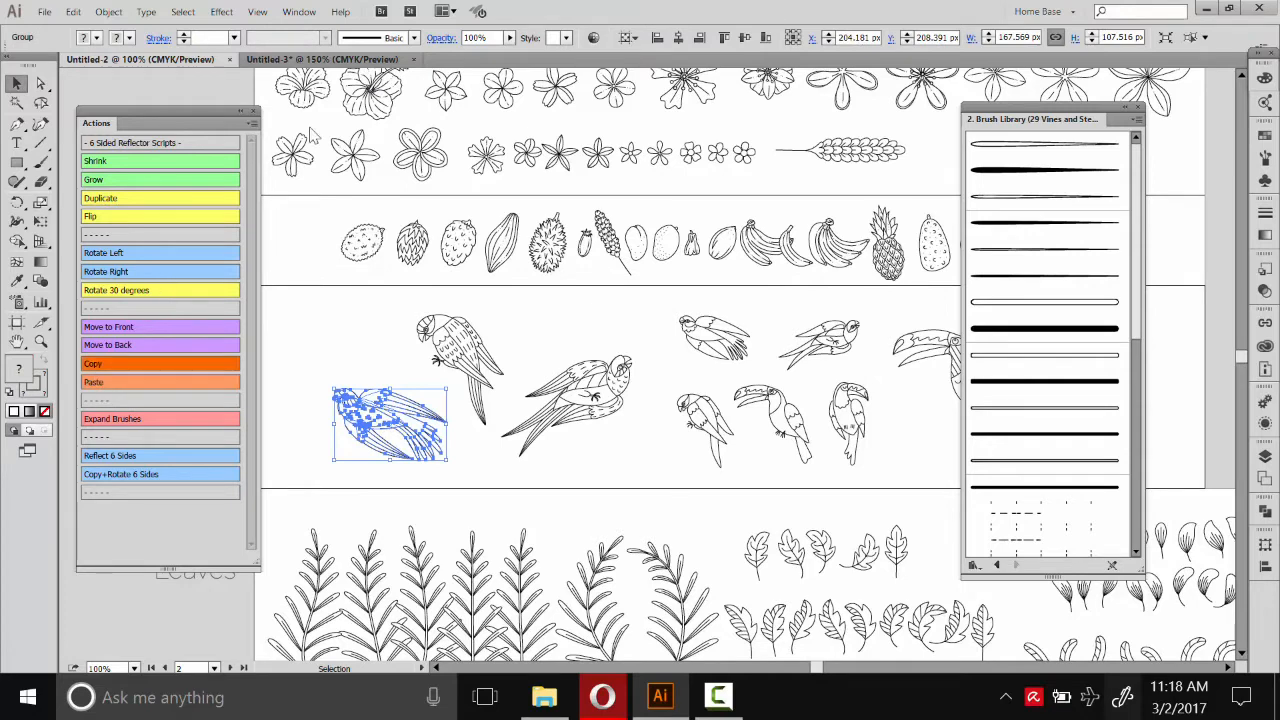
click(349, 61)
click(121, 383)
drag(640, 335, 670, 265)
- Copy the small round fruit at the end of the fruit row and paste it into the reflector wedge below the parrot
click(208, 60)
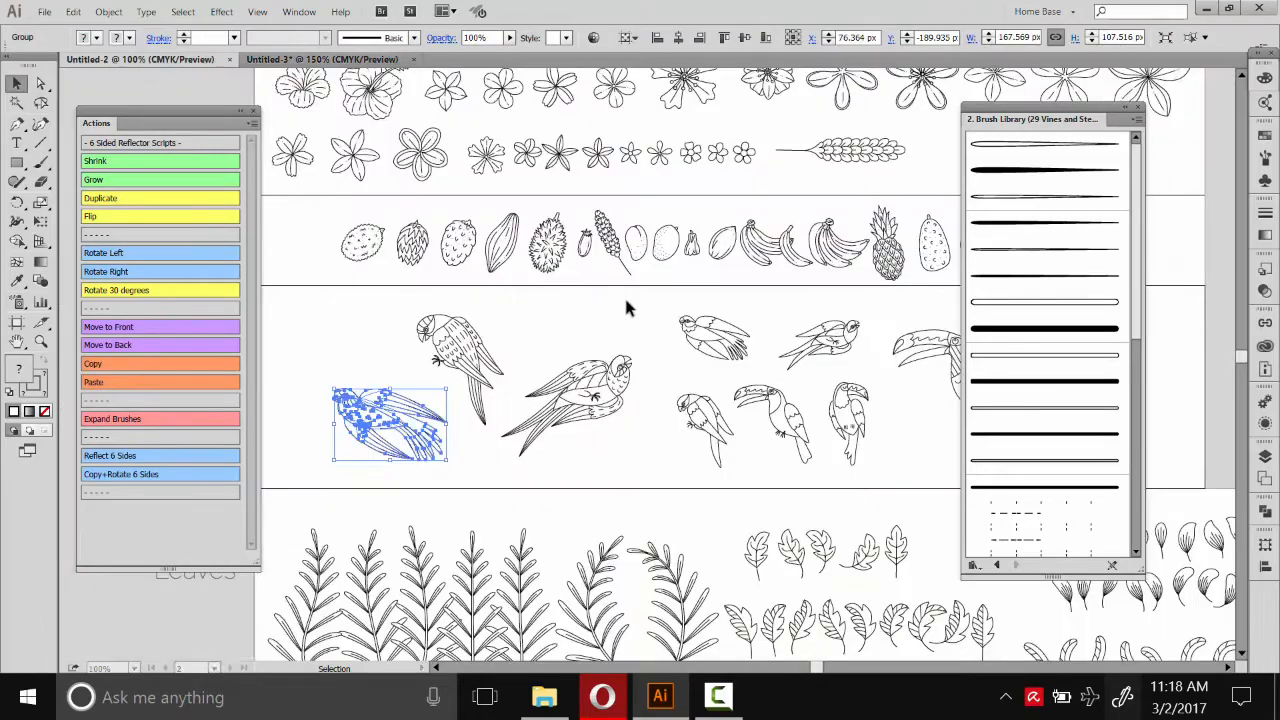
drag(640, 360, 587, 401)
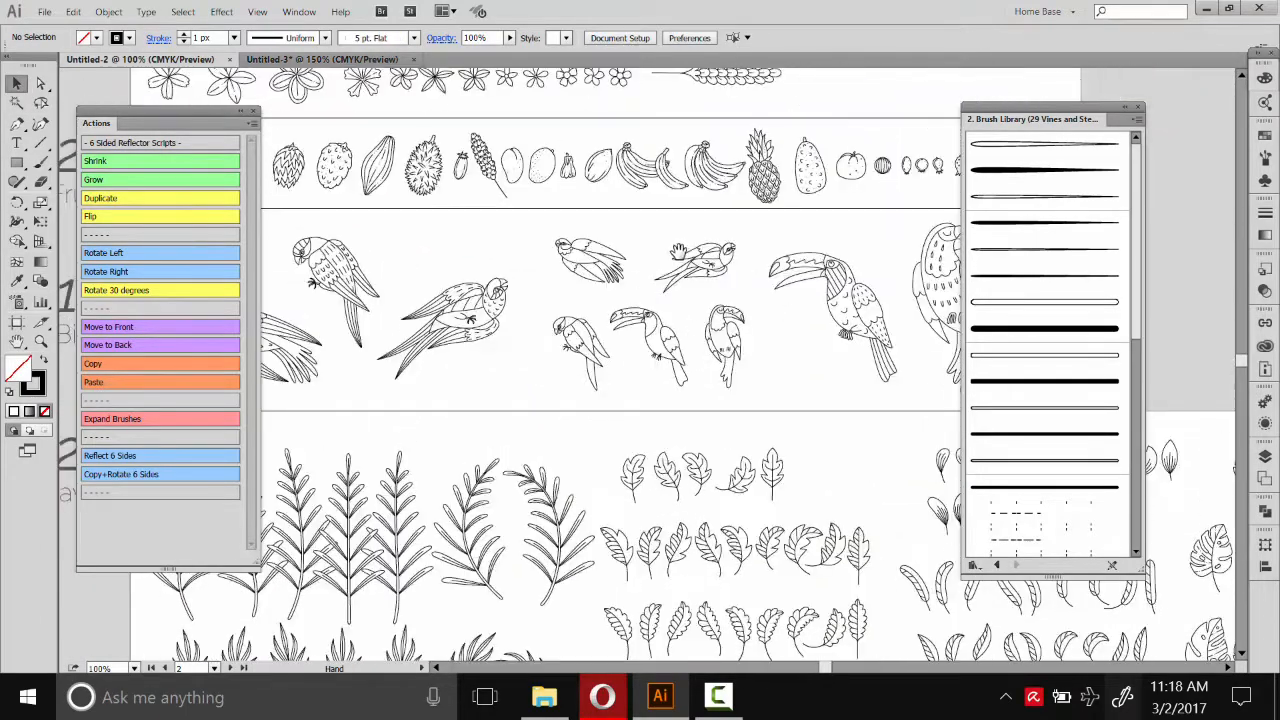
drag(891, 194, 817, 216)
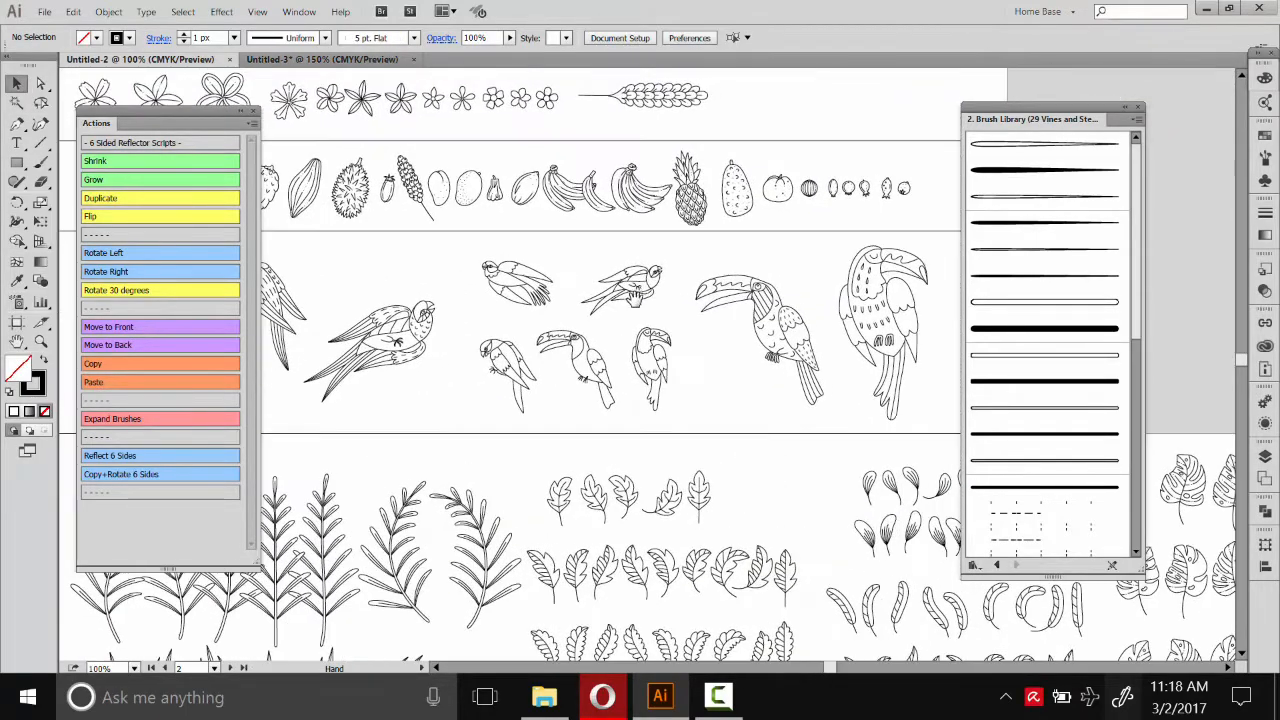
click(900, 206)
drag(567, 229, 707, 212)
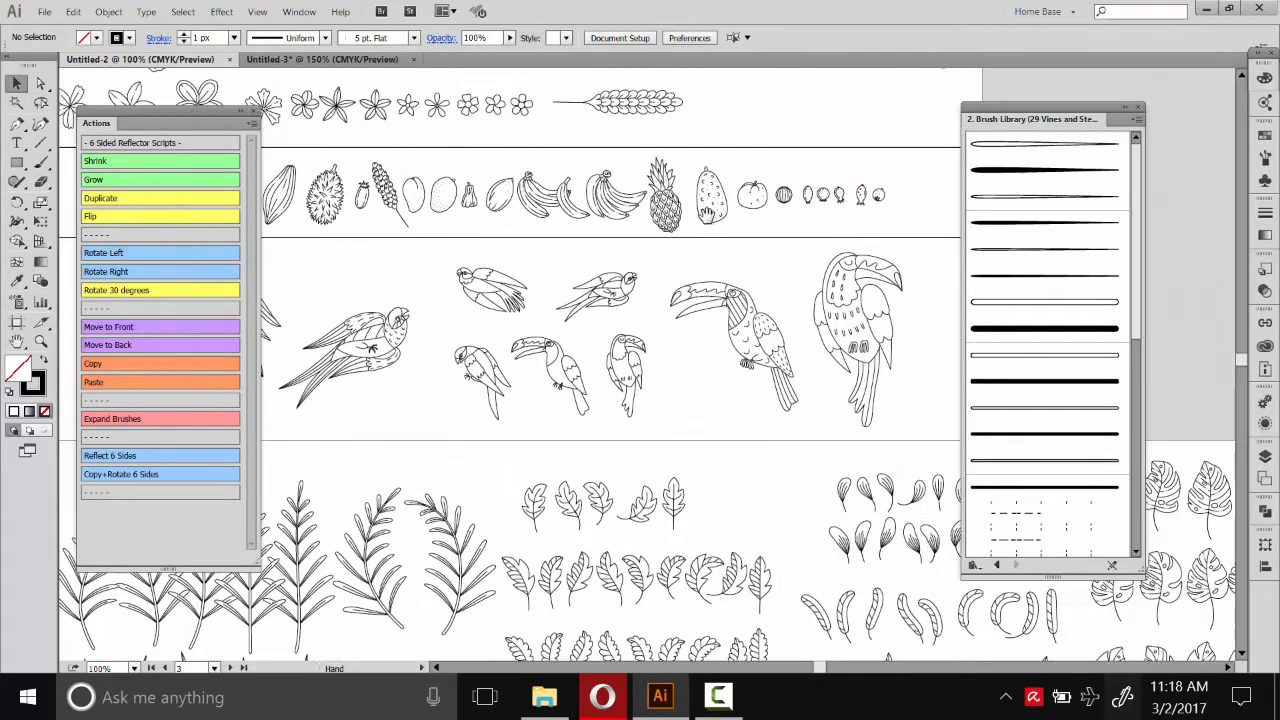
click(880, 194)
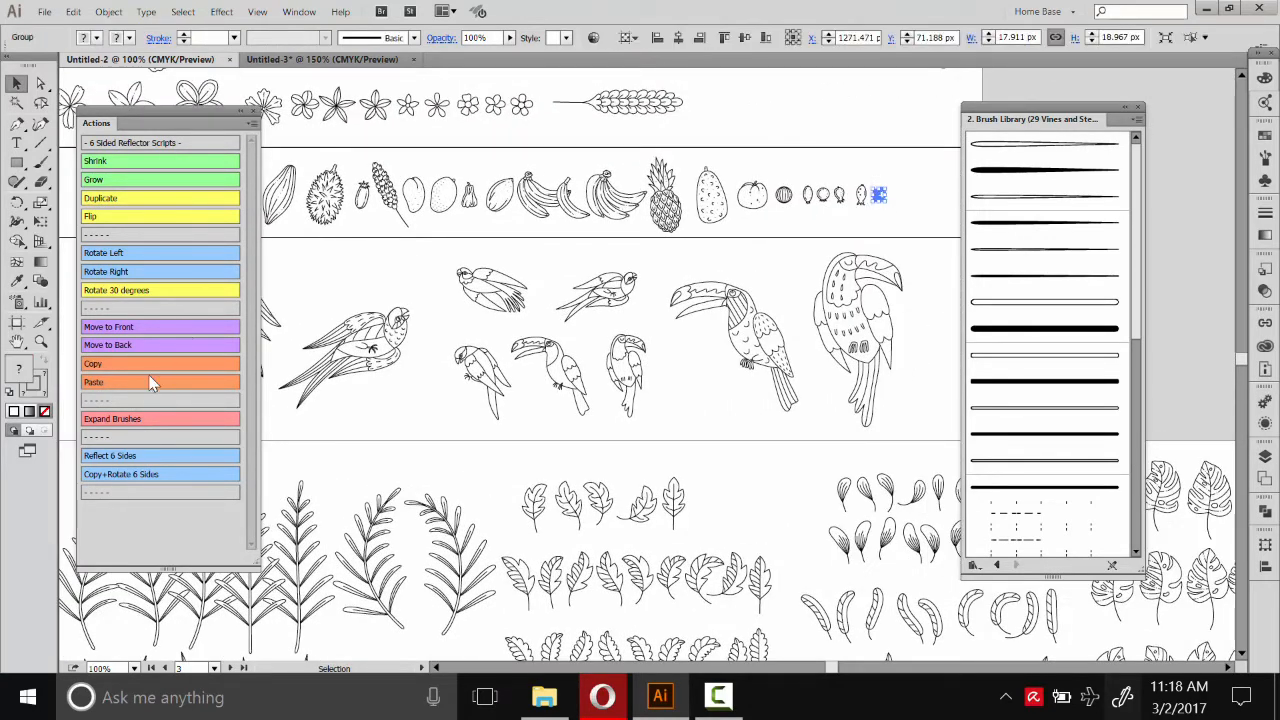
click(293, 60)
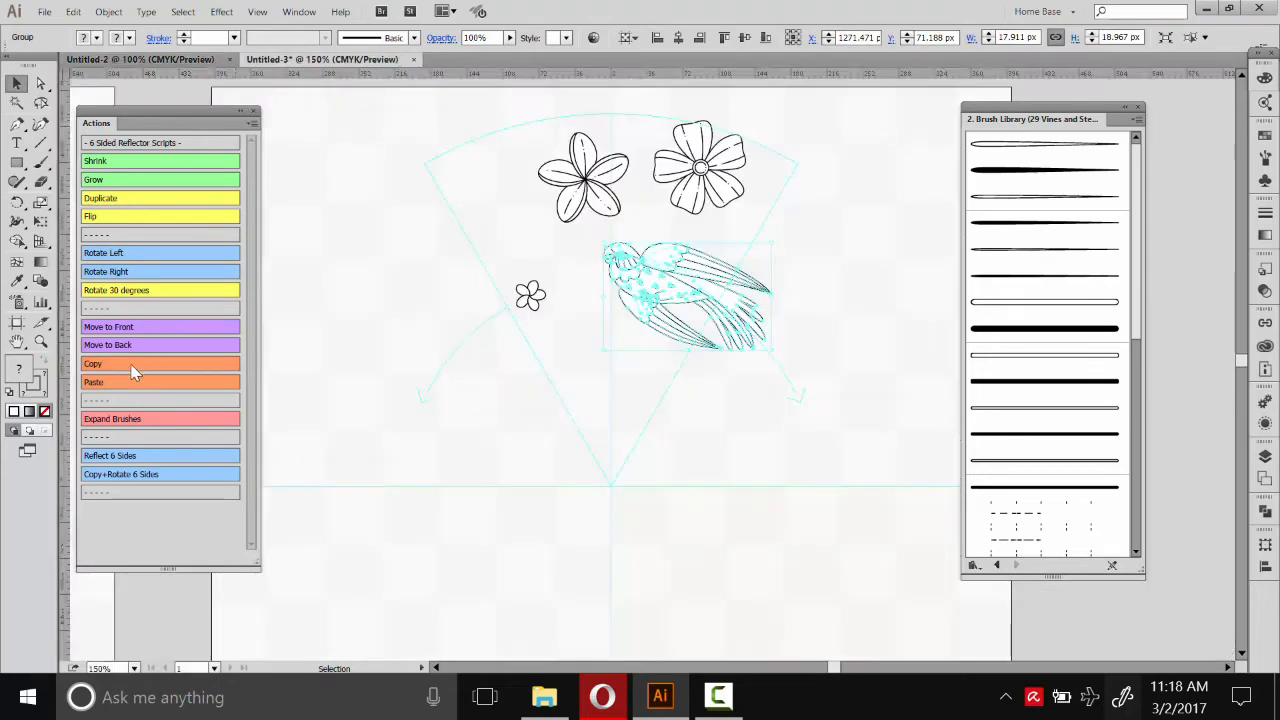
click(660, 367)
- Copy a row of small rounded, veined leaves from the jungle elements and paste it into the template below the wedge
click(140, 59)
drag(580, 555, 525, 210)
drag(730, 401, 573, 239)
drag(709, 214, 619, 212)
drag(764, 221, 688, 273)
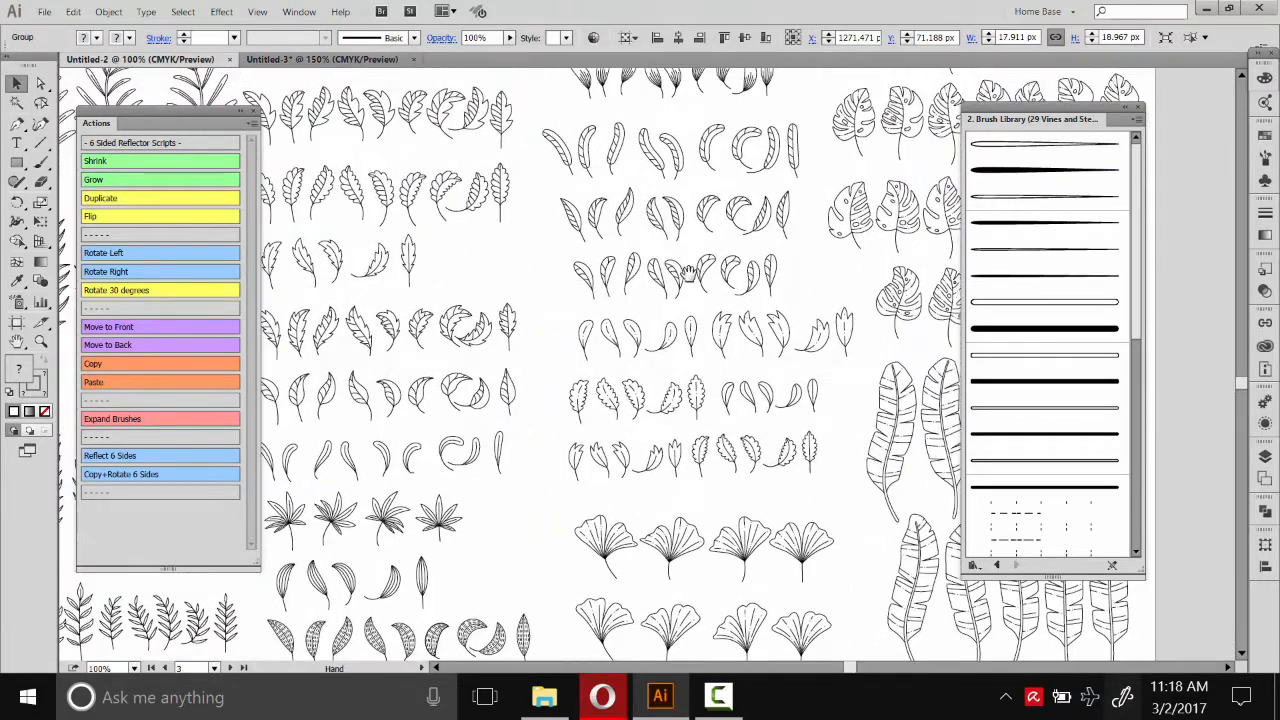
click(762, 279)
click(119, 366)
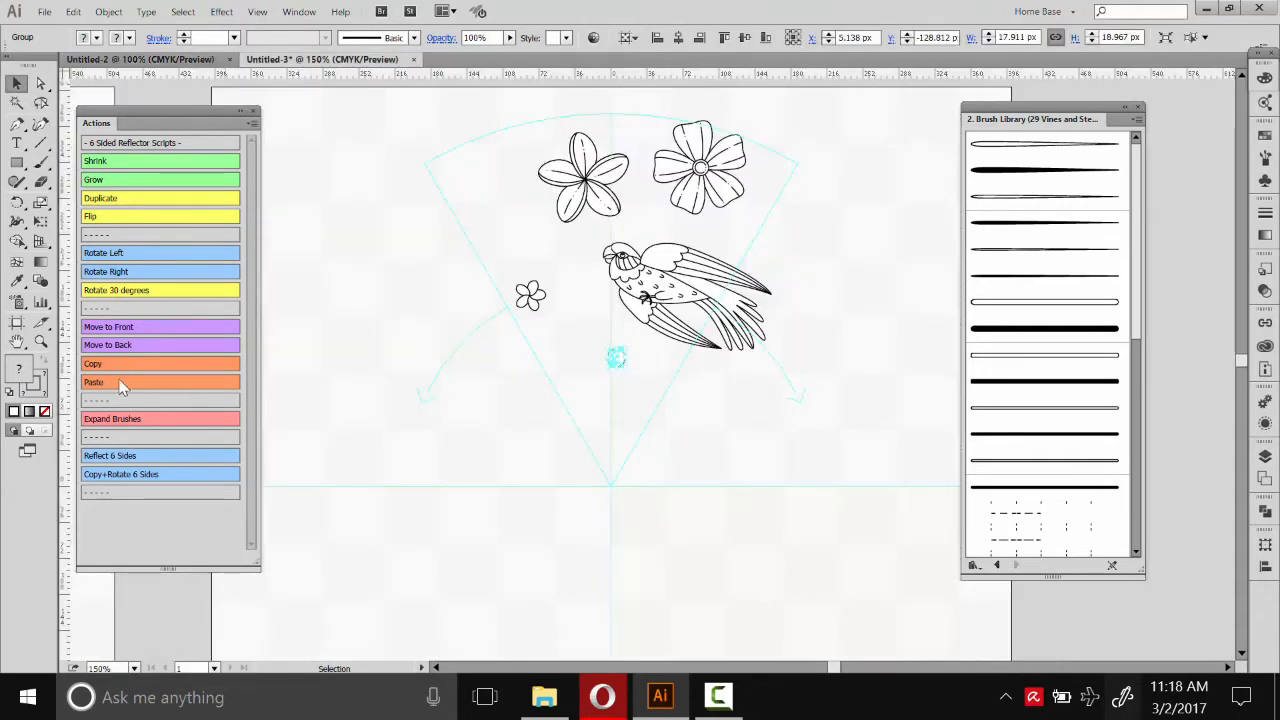
click(115, 380)
drag(852, 435, 543, 520)
click(786, 429)
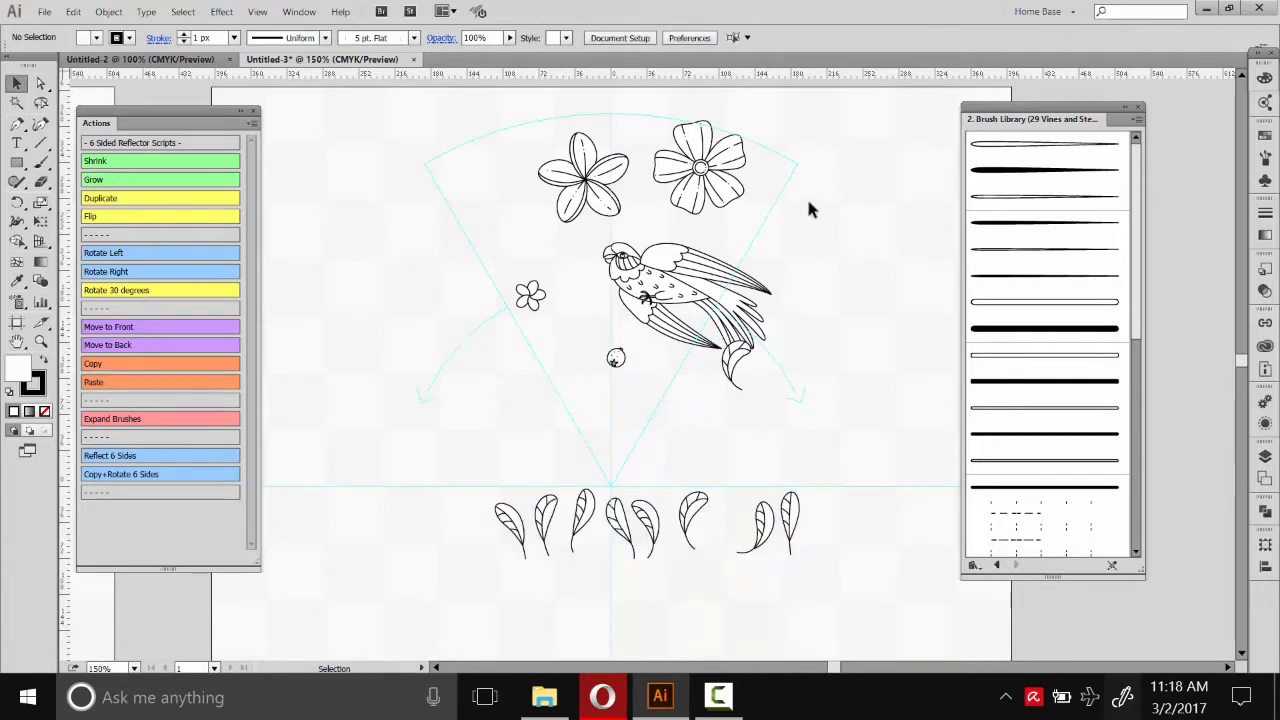
- Clear the wedge's middle by moving the two large flowers to its upper corners and the parrot, fruit and tiny flower toward or past its sides
drag(582, 172, 422, 172)
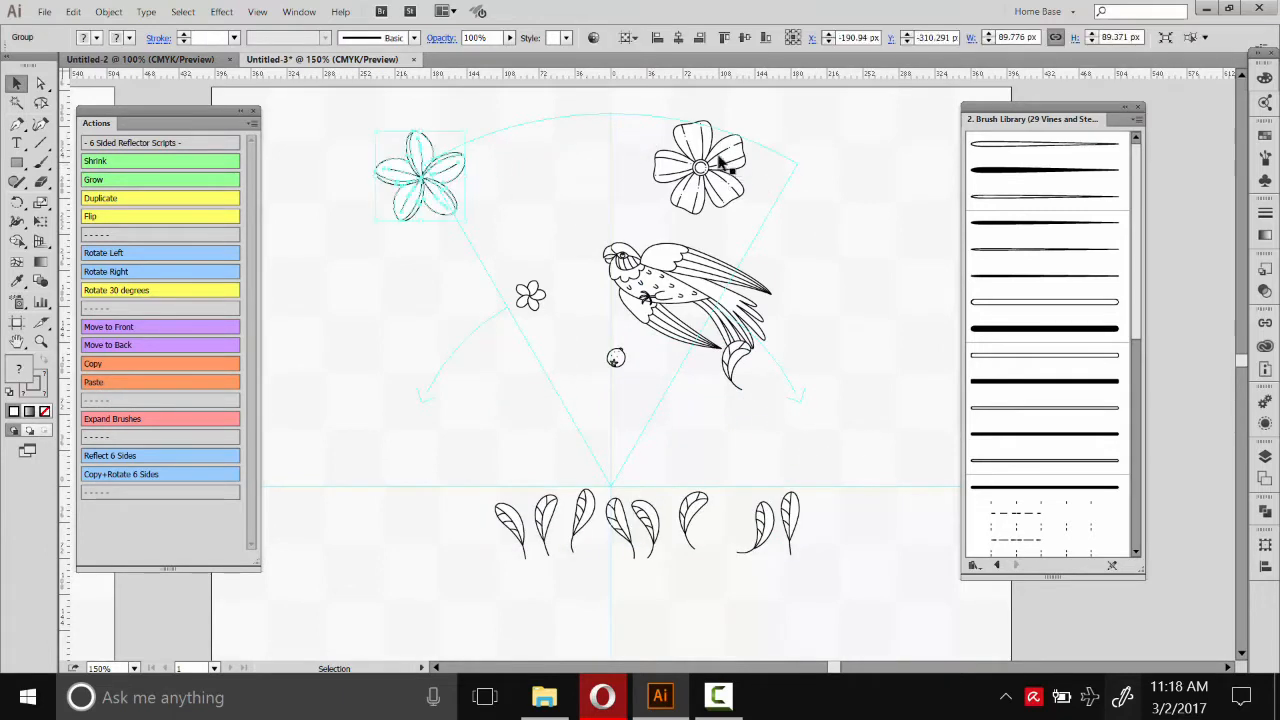
drag(712, 167, 772, 130)
drag(663, 289, 778, 249)
click(640, 370)
drag(615, 358, 676, 398)
drag(530, 295, 455, 352)
drag(765, 245, 822, 272)
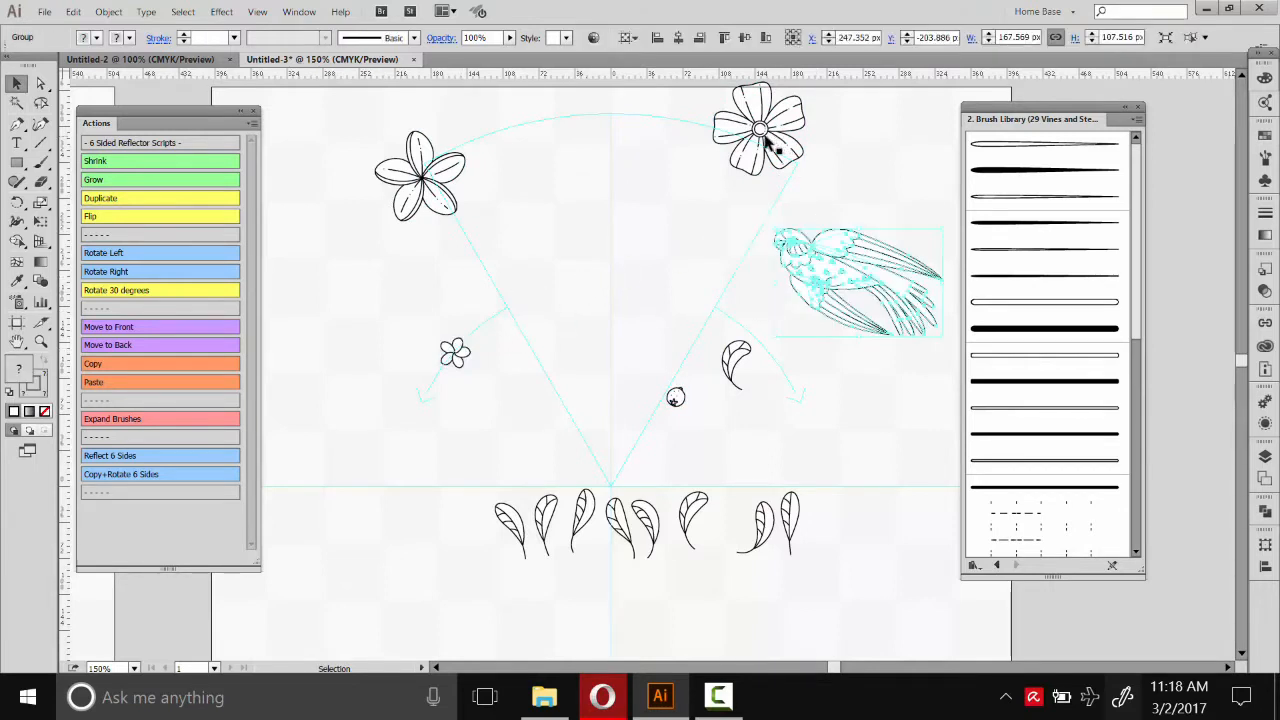
- Shift the broad-petalled flower farther outside the wedge and bring the parrot back into the wedge, enlarged to about 274 × 176 px
drag(785, 150, 813, 119)
click(867, 160)
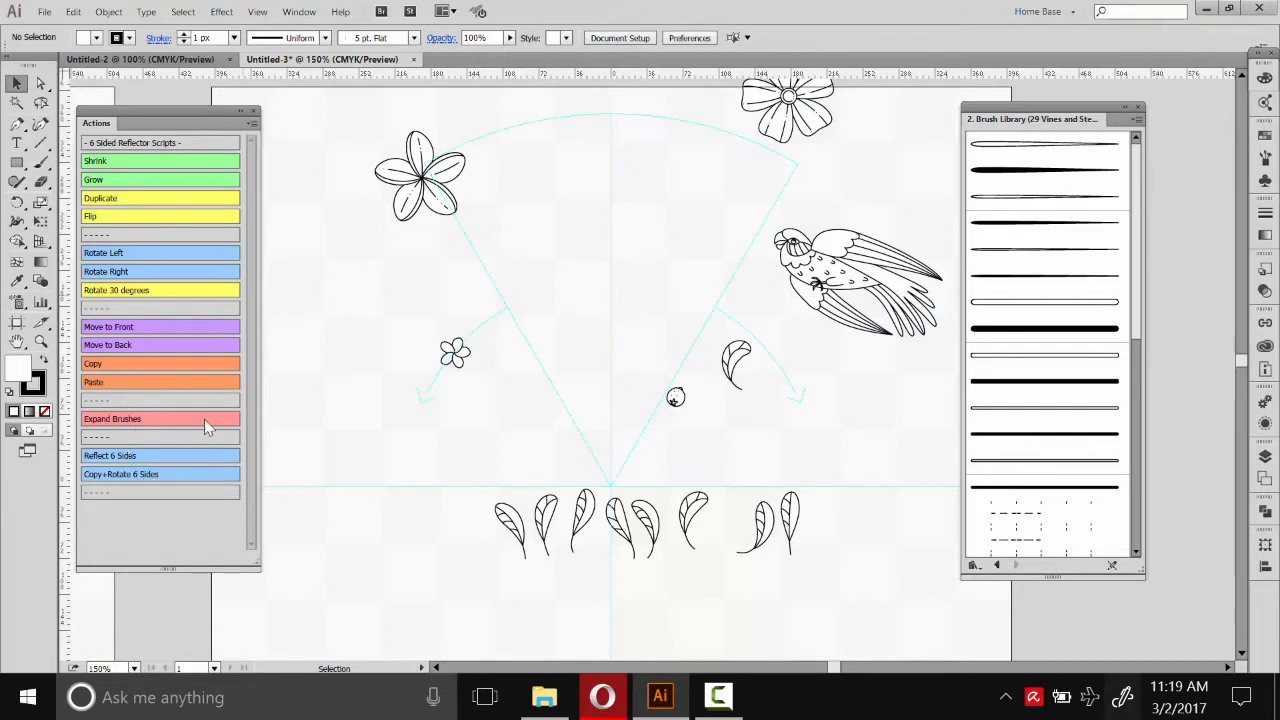
drag(790, 258, 604, 233)
drag(727, 198, 778, 160)
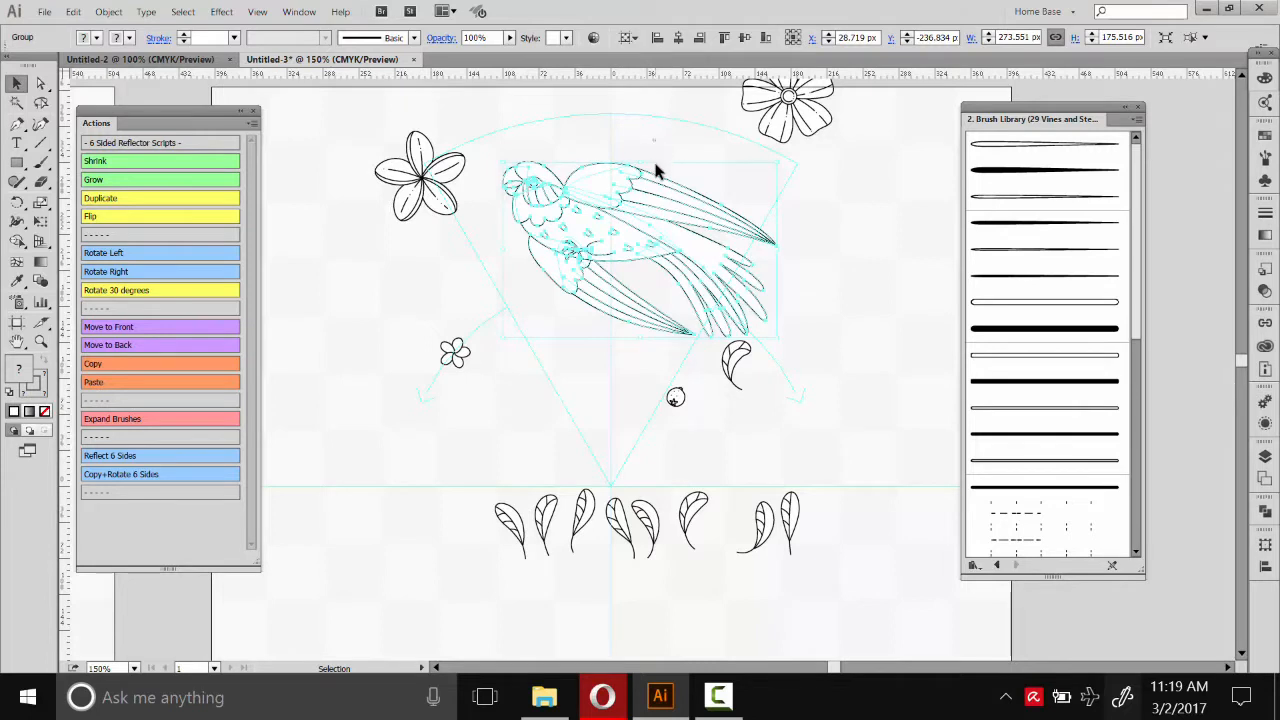
click(644, 180)
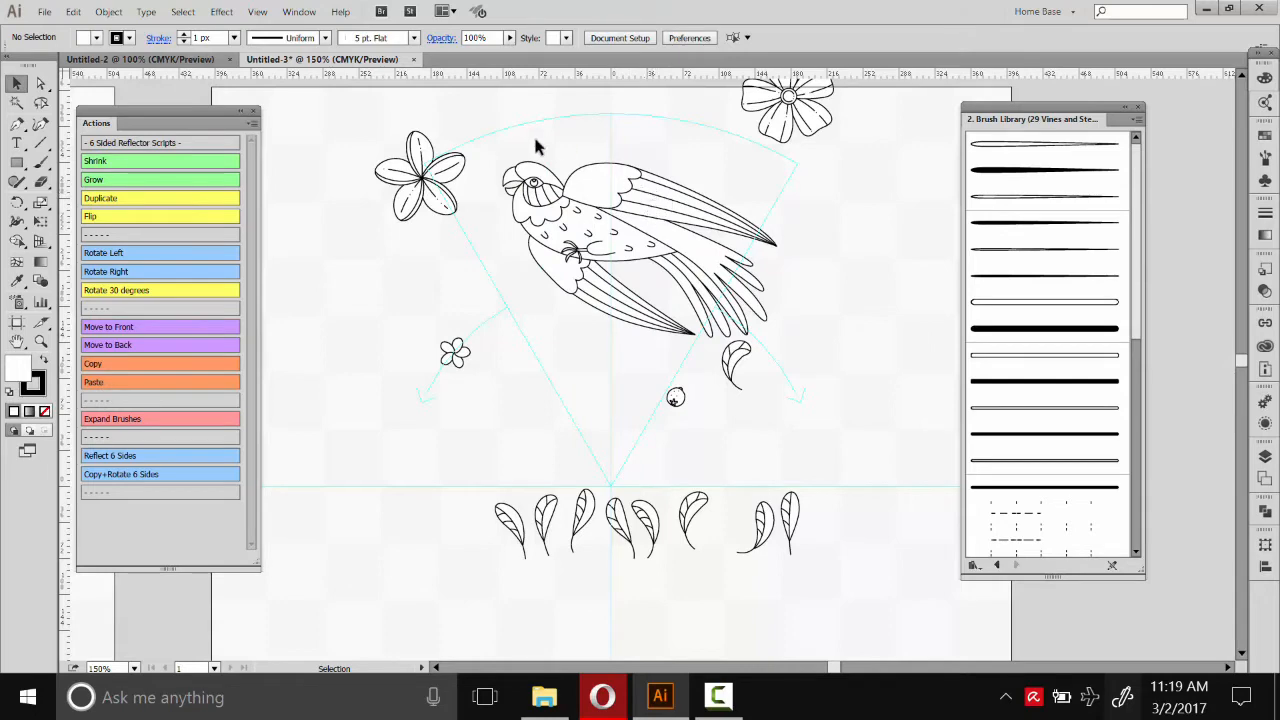
- Enable Scale Strokes & Effects in the General preferences
click(44, 11)
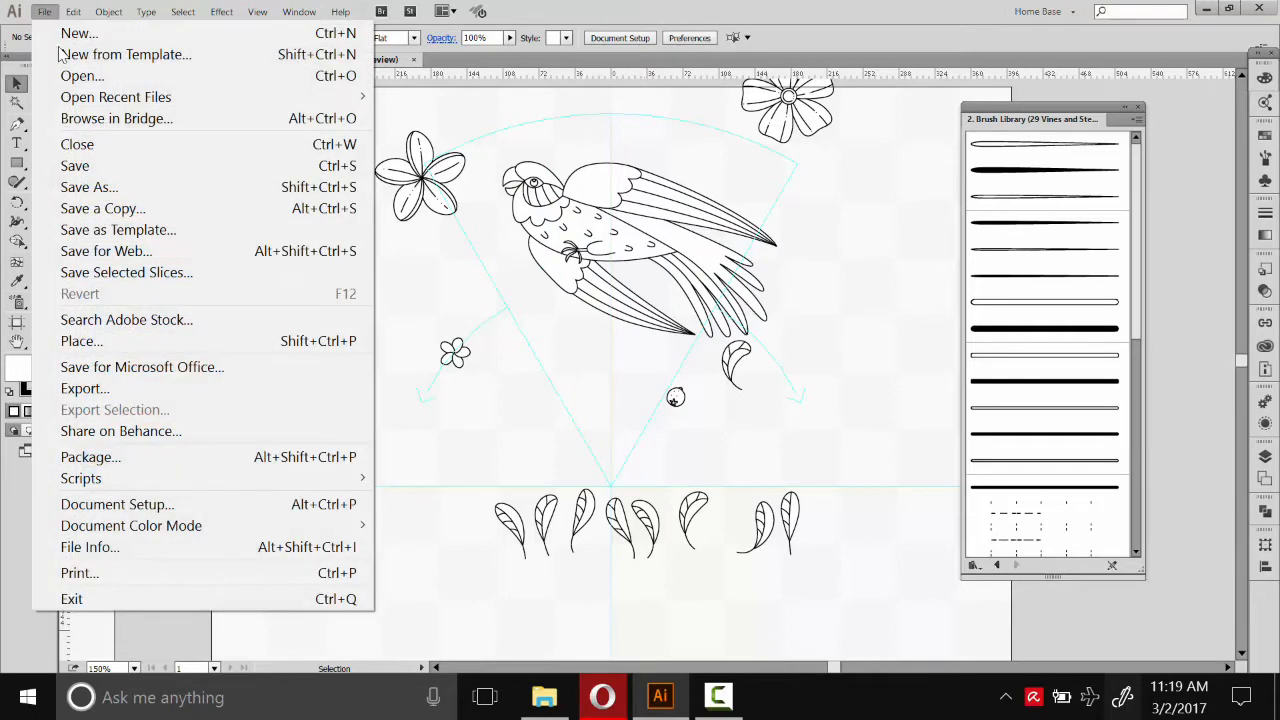
mouse_move(73, 11)
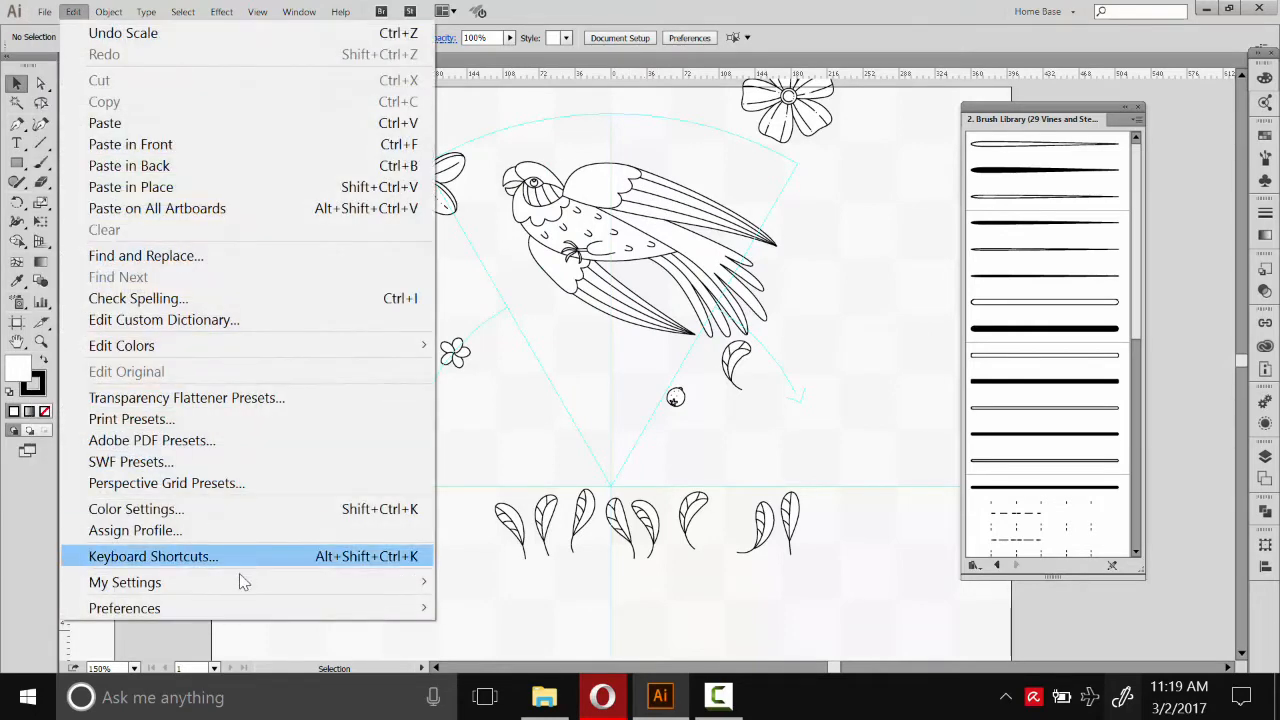
mouse_move(245, 607)
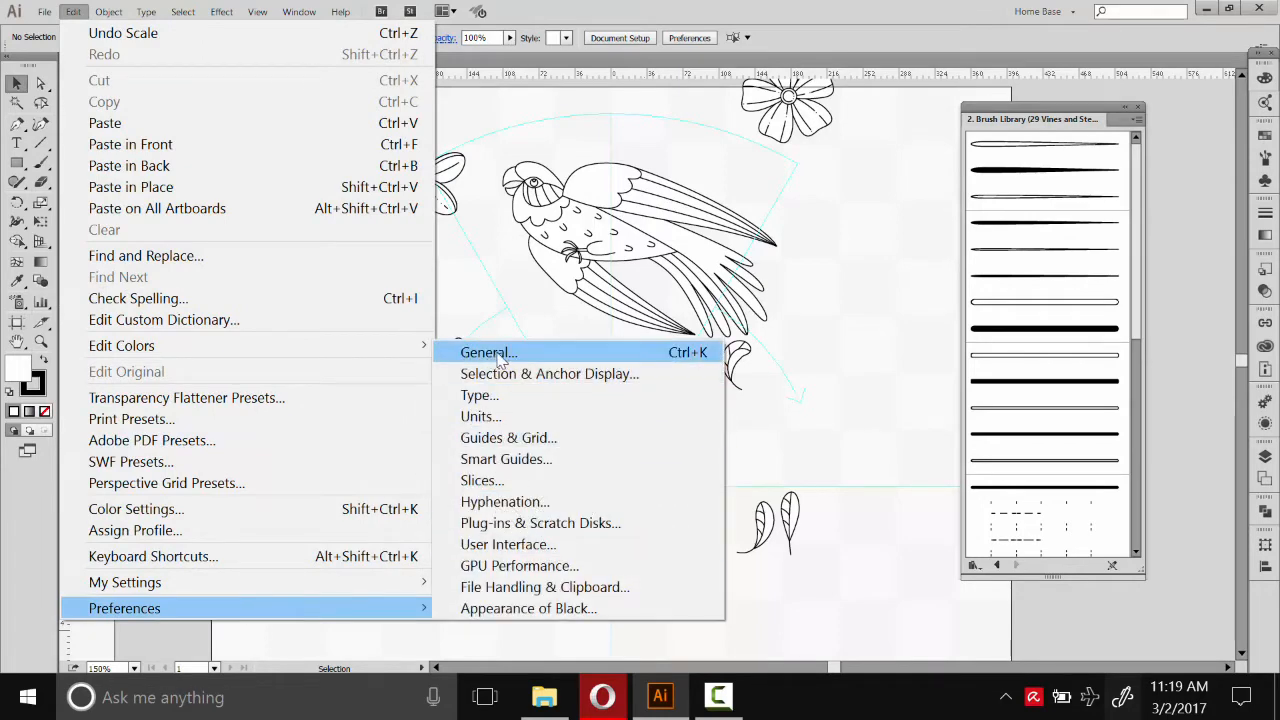
click(495, 352)
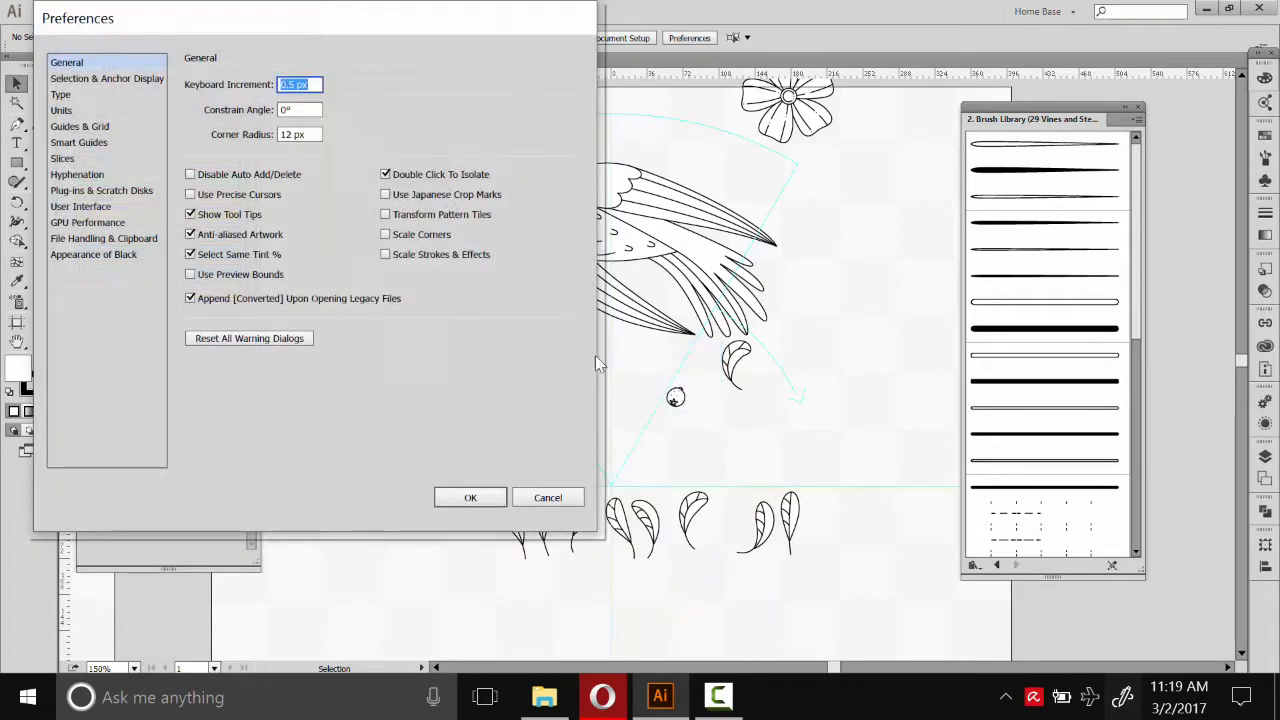
click(388, 256)
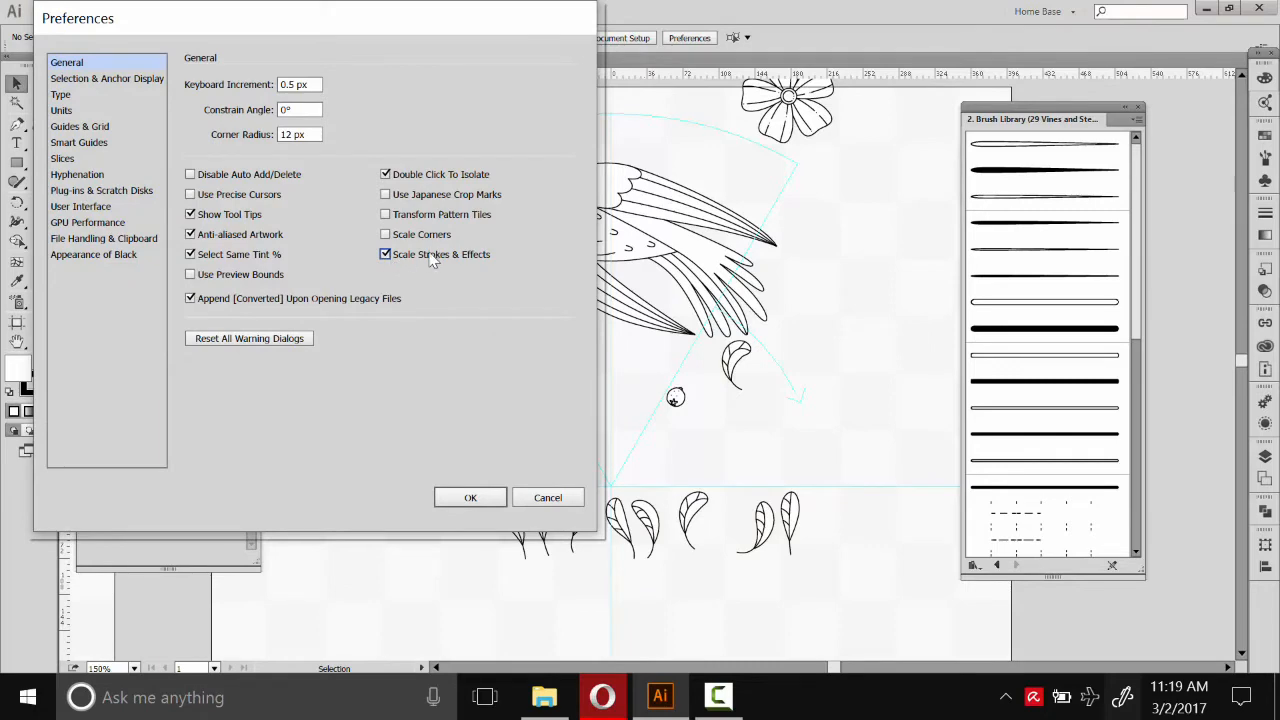
click(470, 497)
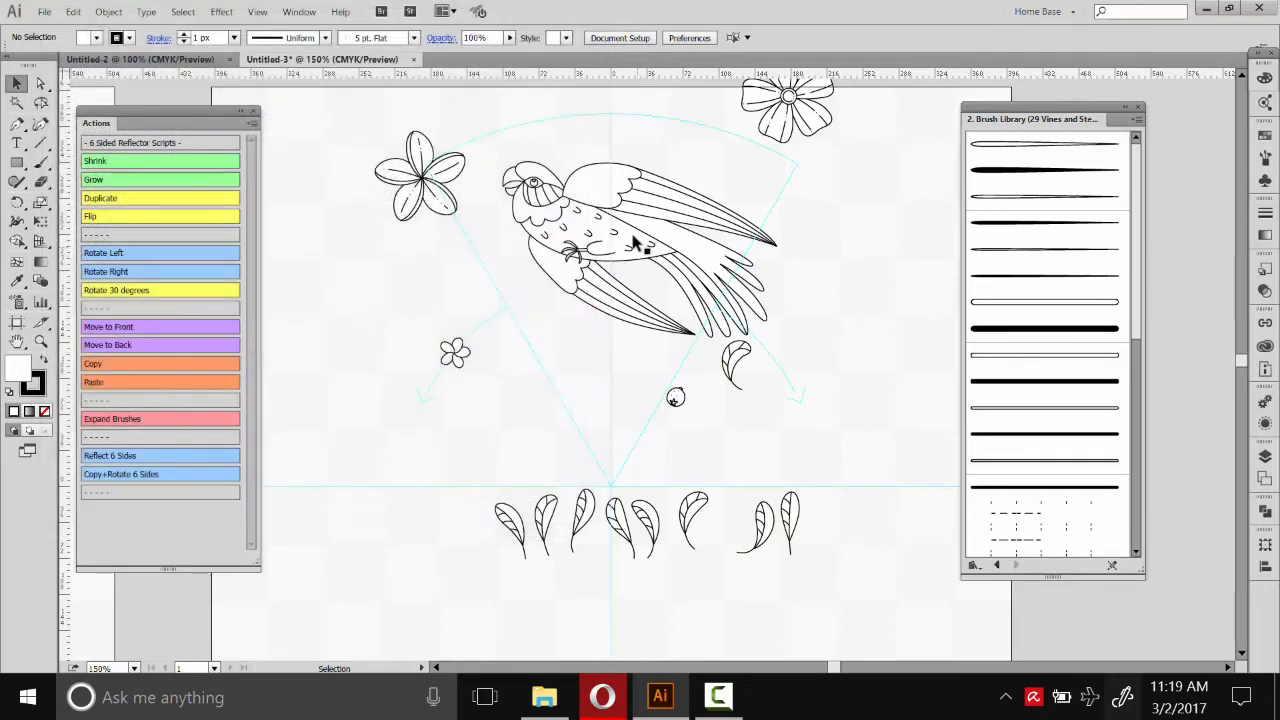
- Resize the parrot larger and smaller to test stroke scaling, ending at about 279 × 179 px
drag(781, 163, 871, 177)
click(706, 234)
click(648, 237)
click(871, 177)
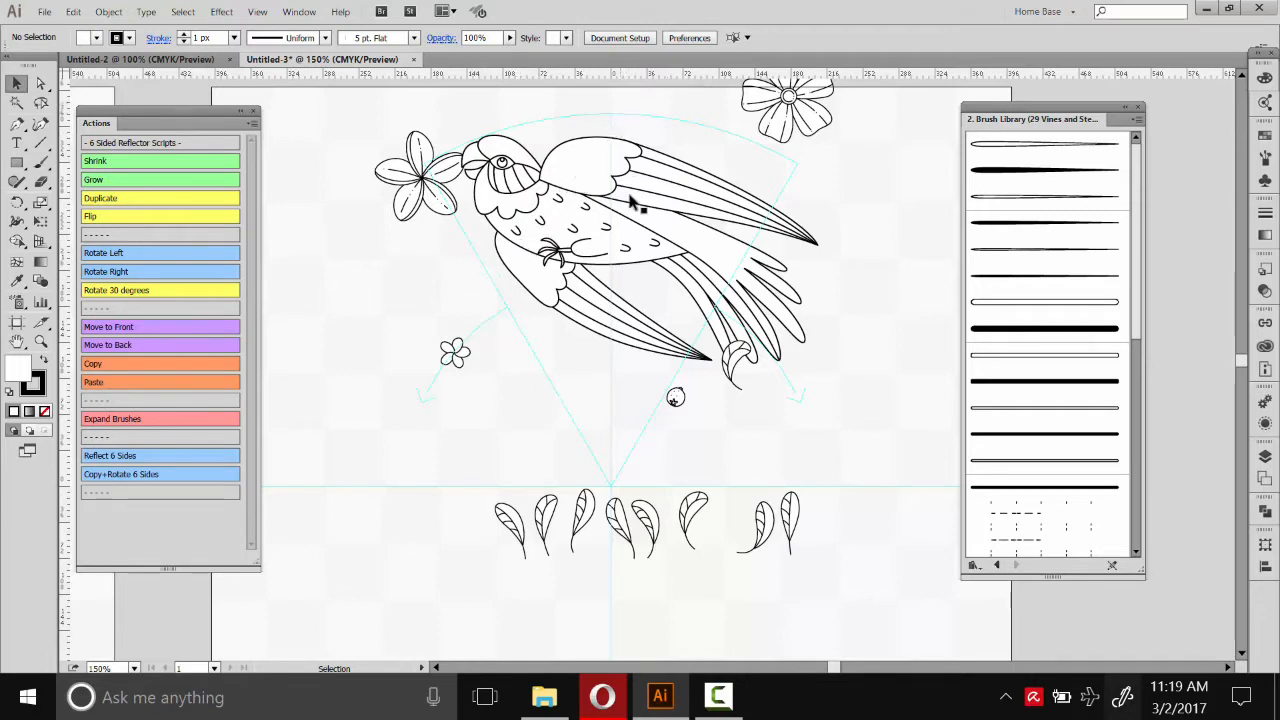
click(762, 202)
drag(818, 136, 723, 154)
click(634, 149)
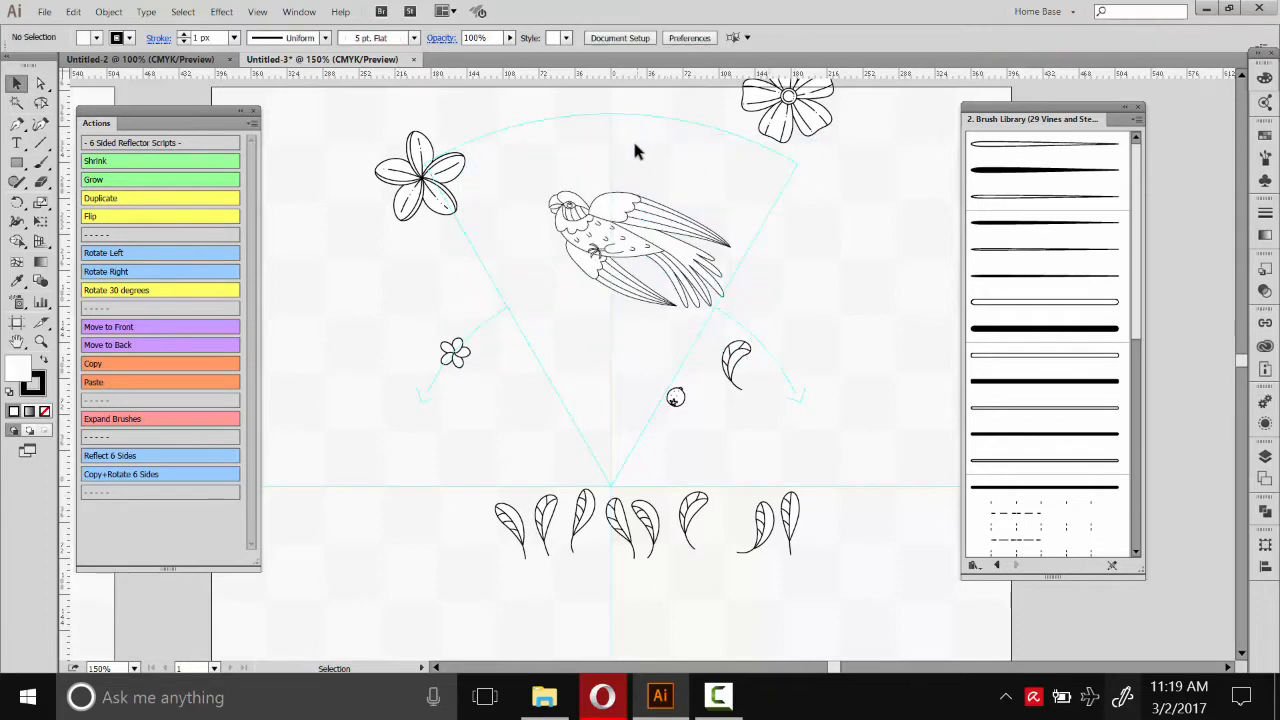
click(642, 211)
drag(731, 191, 780, 156)
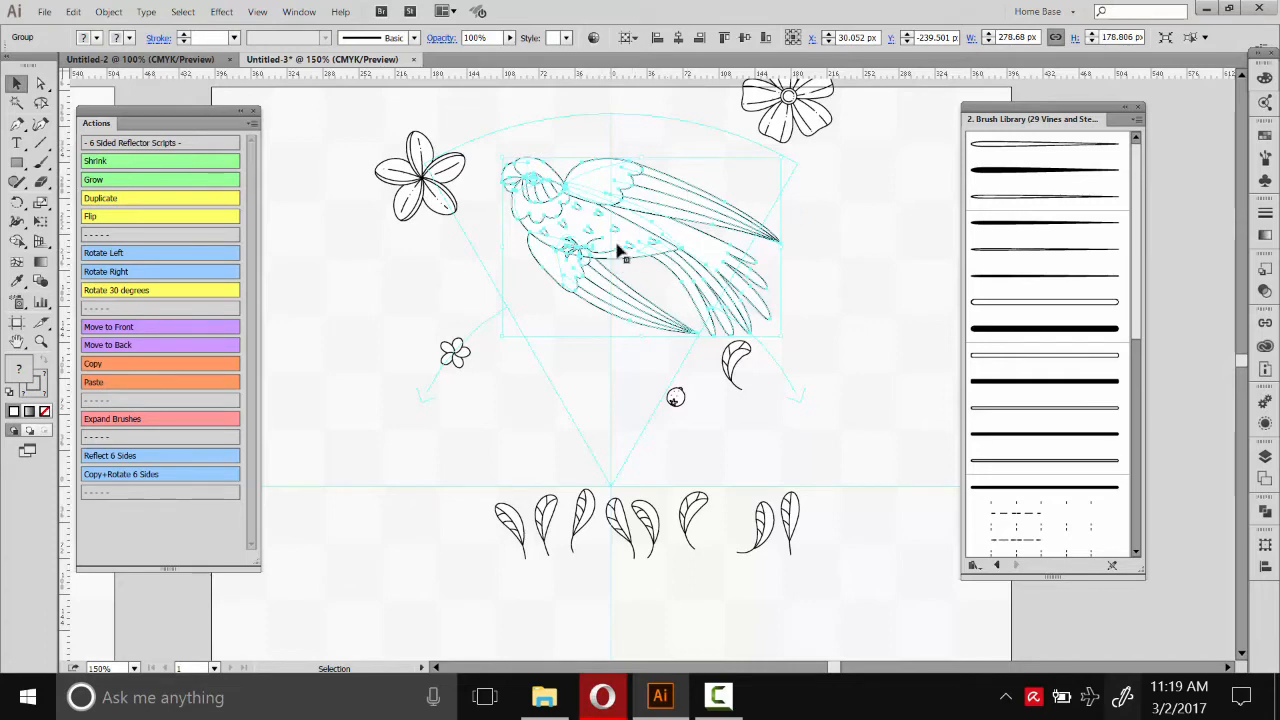
- Disable Scale Strokes & Effects in the General preferences
click(45, 14)
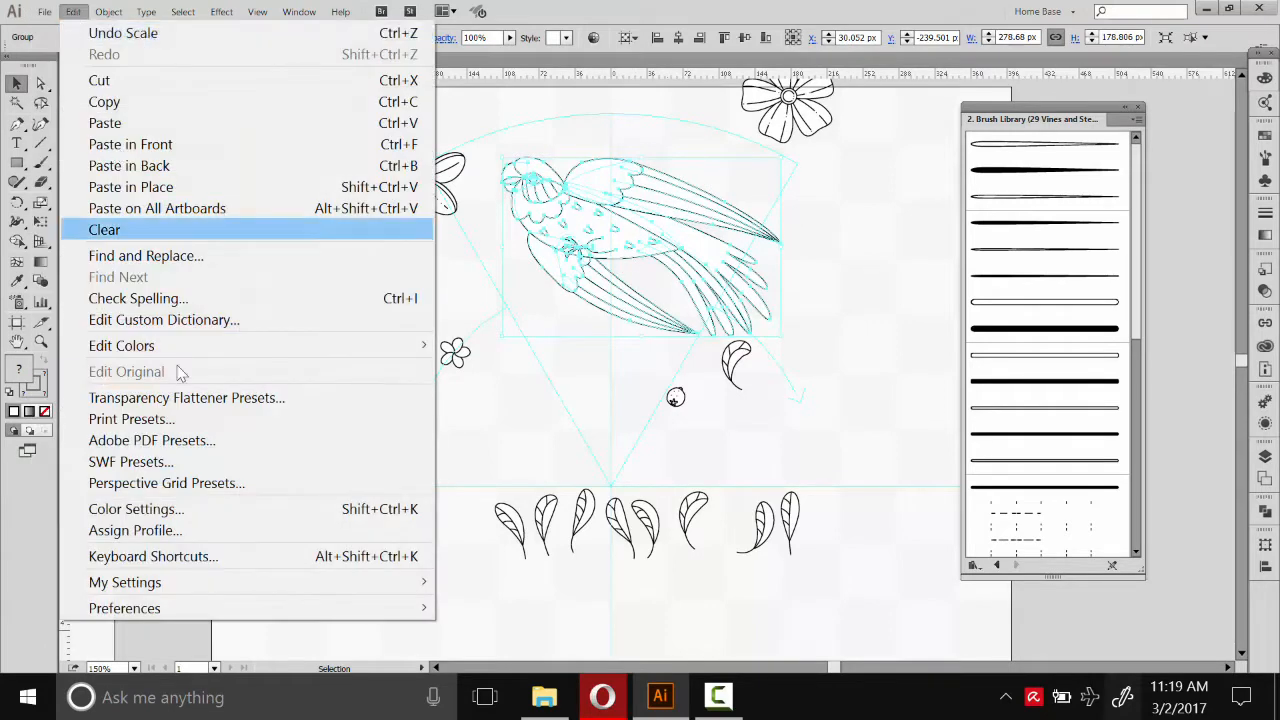
mouse_move(393, 597)
click(488, 352)
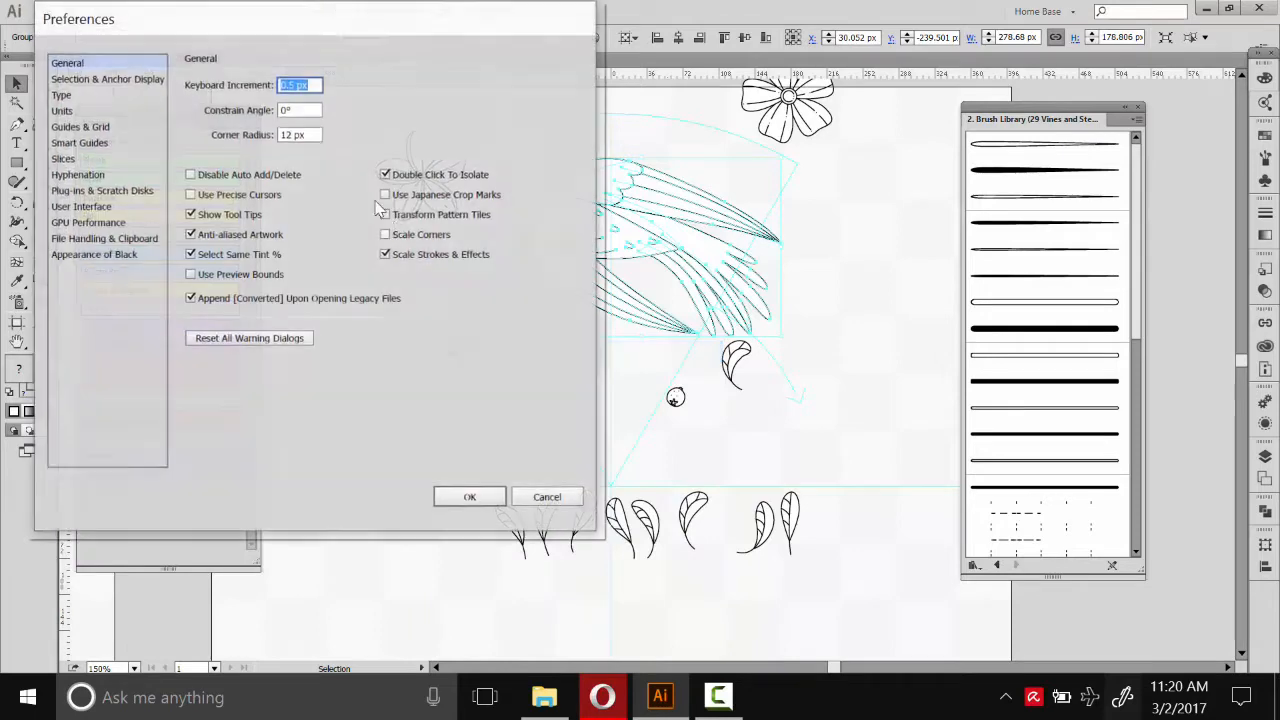
click(388, 257)
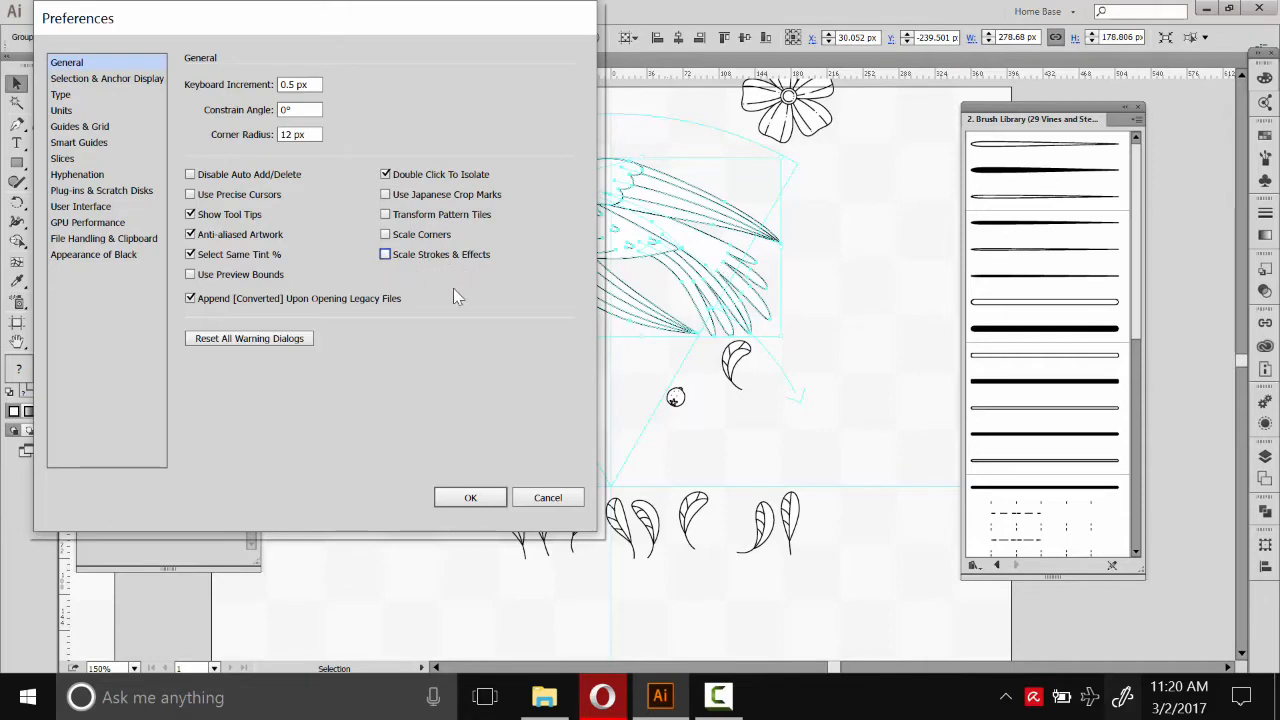
click(470, 498)
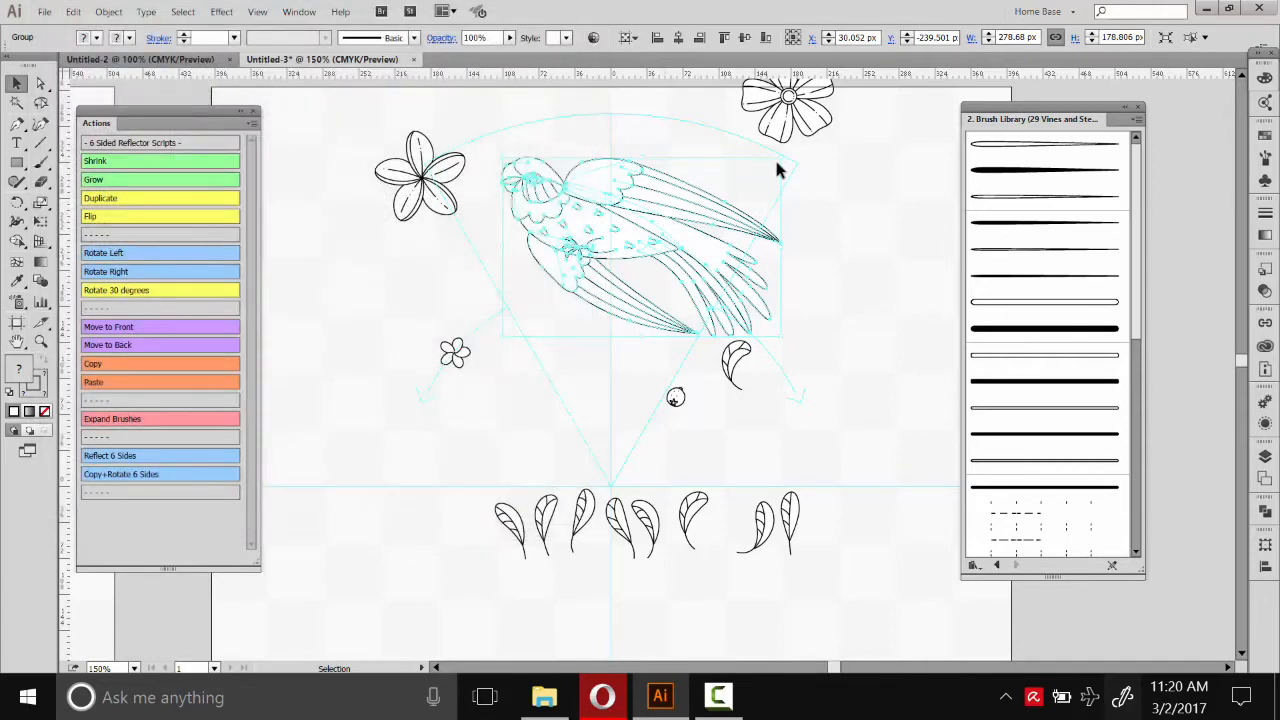
- Scale the parrot down to about 237 × 152 px and move it toward the wedge's right edge, clear of the left corner
mouse_move(780, 160)
mouse_down()
mouse_move(678, 228)
mouse_move(760, 206)
mouse_up()
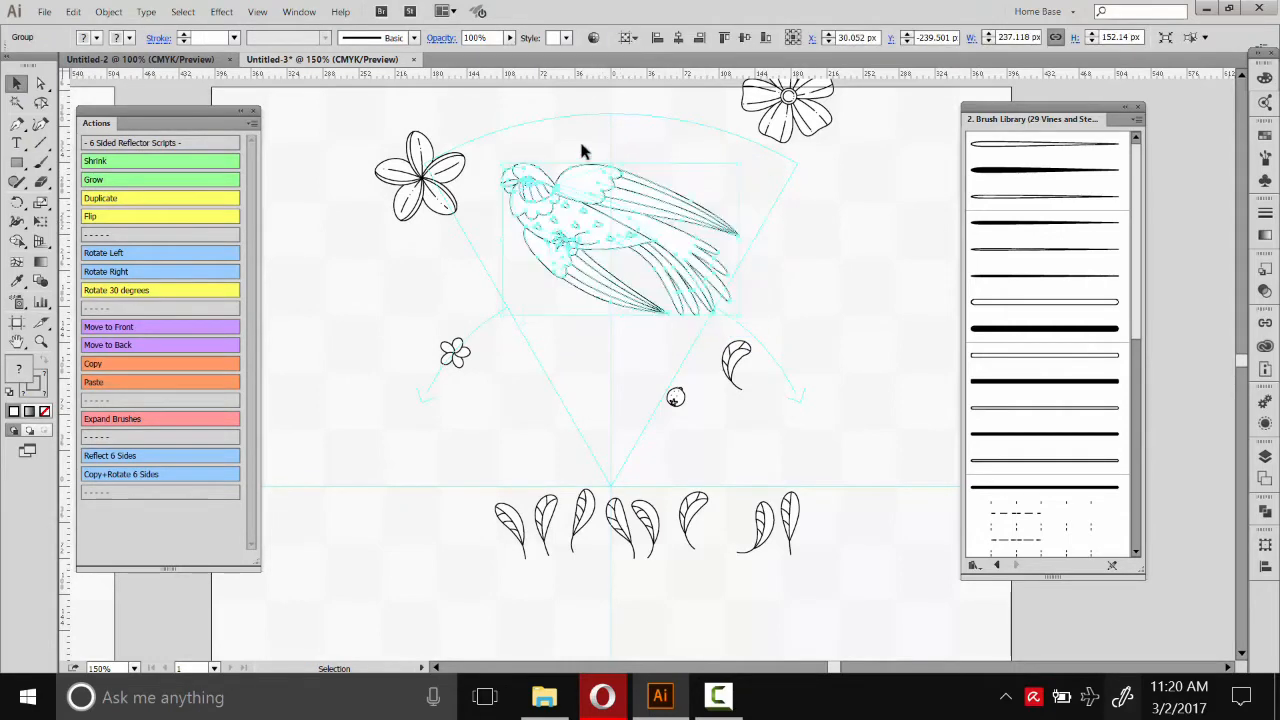
click(344, 192)
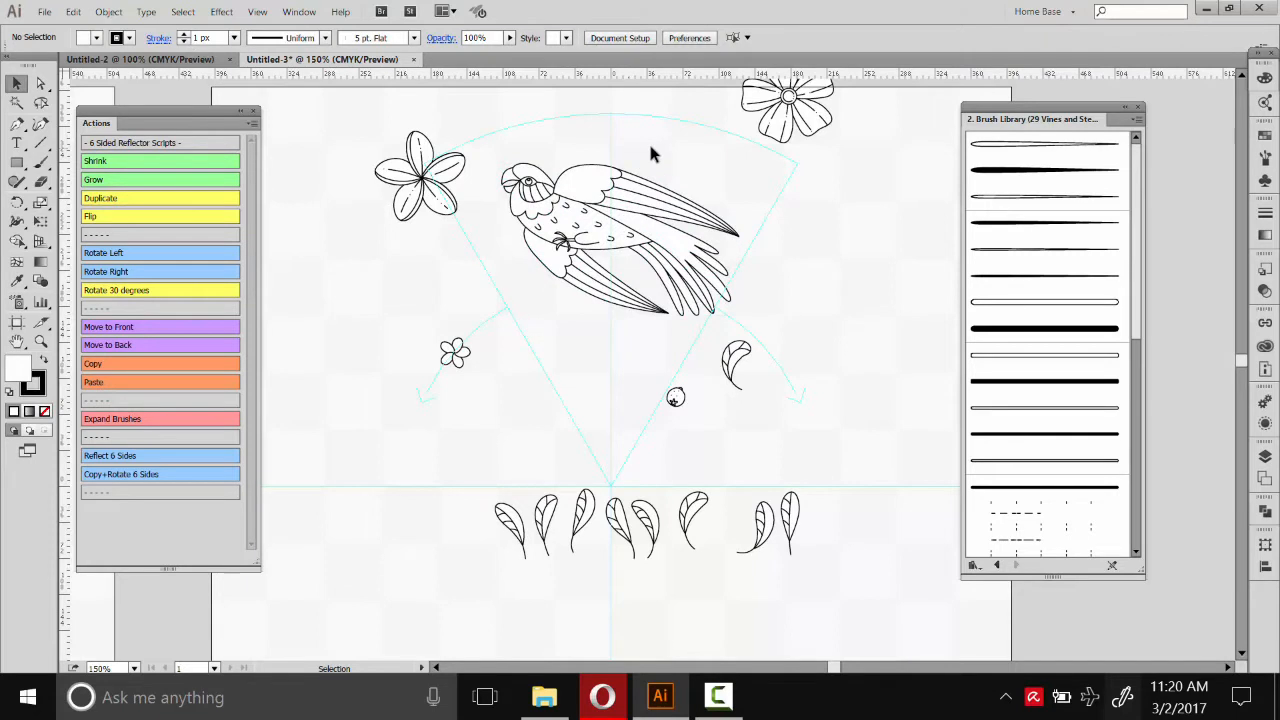
click(627, 229)
drag(627, 229, 658, 256)
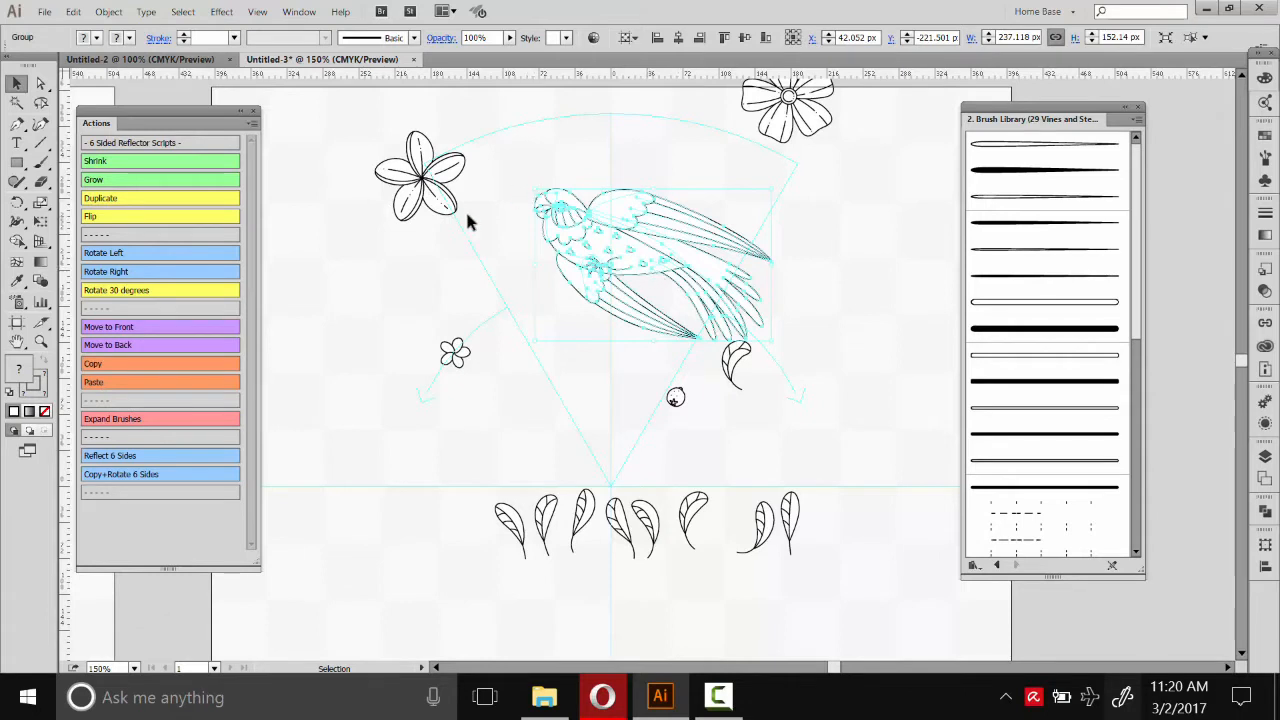
click(600, 578)
drag(655, 258, 675, 276)
click(814, 271)
drag(737, 309, 742, 298)
- Move the stray leaf to the end of the leaf row and fit the two large flowers inside the wedge's upper corners
drag(736, 367, 832, 516)
drag(422, 182, 509, 187)
click(575, 152)
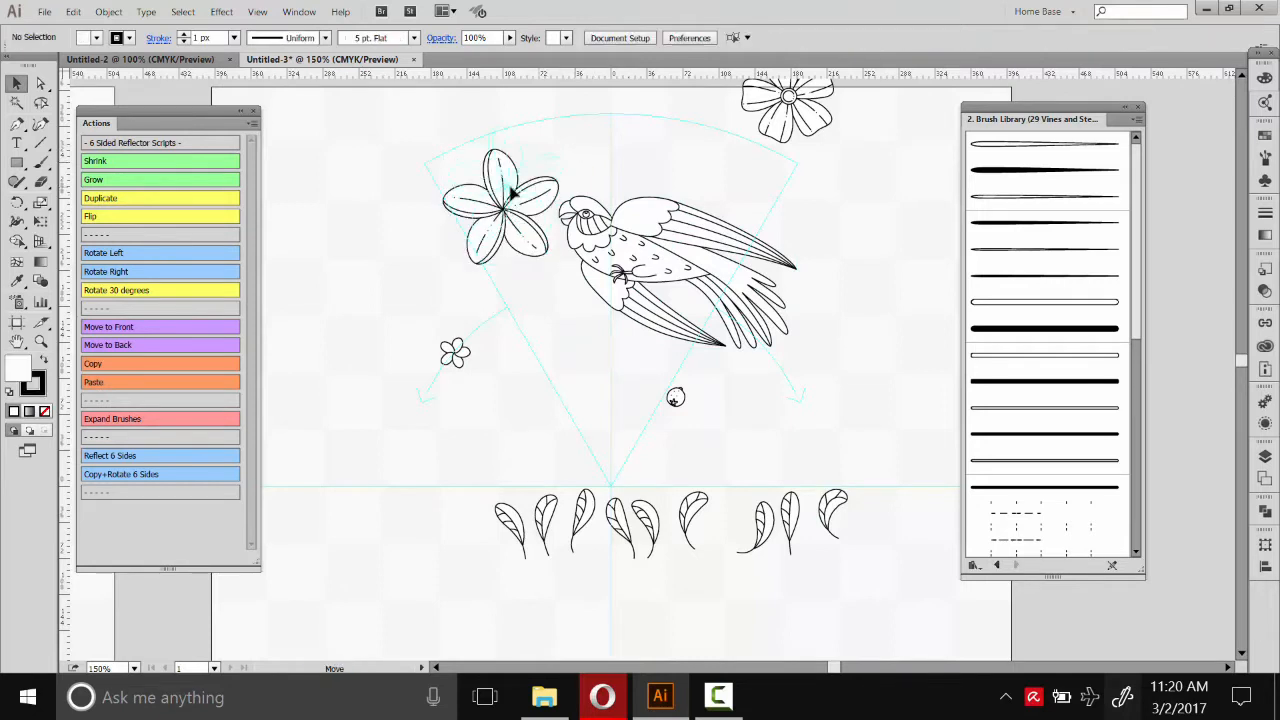
click(660, 150)
drag(801, 86, 763, 111)
click(786, 117)
- Place the tiny flower near the wedge's left edge below the parrot, and the round fruit, enlarged, near the wedge's tip
drag(463, 357, 569, 334)
click(645, 372)
drag(621, 405, 648, 371)
click(656, 382)
click(660, 367)
drag(562, 331, 558, 342)
click(435, 300)
- Paint an S-shaped vine about 163 × 286 px with the Paintbrush, from below the fruit across the parrot to the pinwheel flower
click(40, 162)
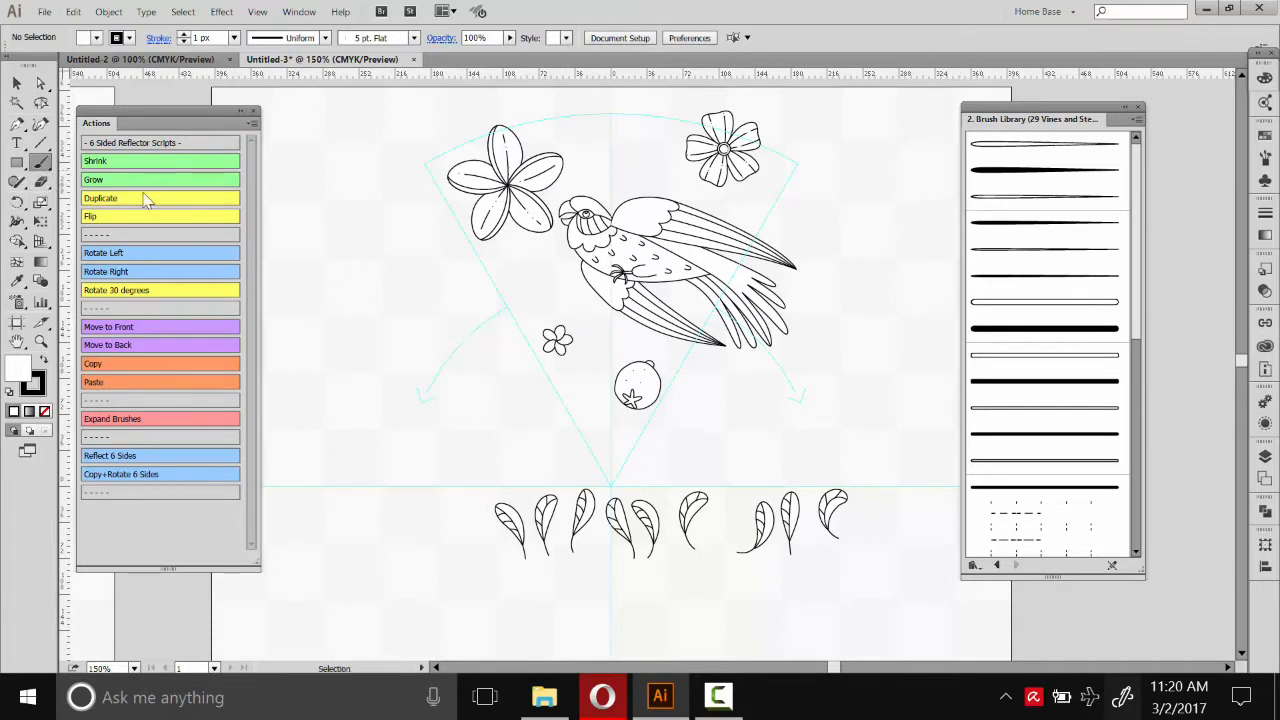
mouse_move(620, 425)
mouse_down()
mouse_move(585, 414)
mouse_move(595, 323)
mouse_move(670, 232)
mouse_move(625, 135)
mouse_move(535, 145)
mouse_move(512, 182)
mouse_up()
key(v)
- Try several tapered vine brushes on the S-shaped stroke and apply the widest hollow tapered one
click(16, 83)
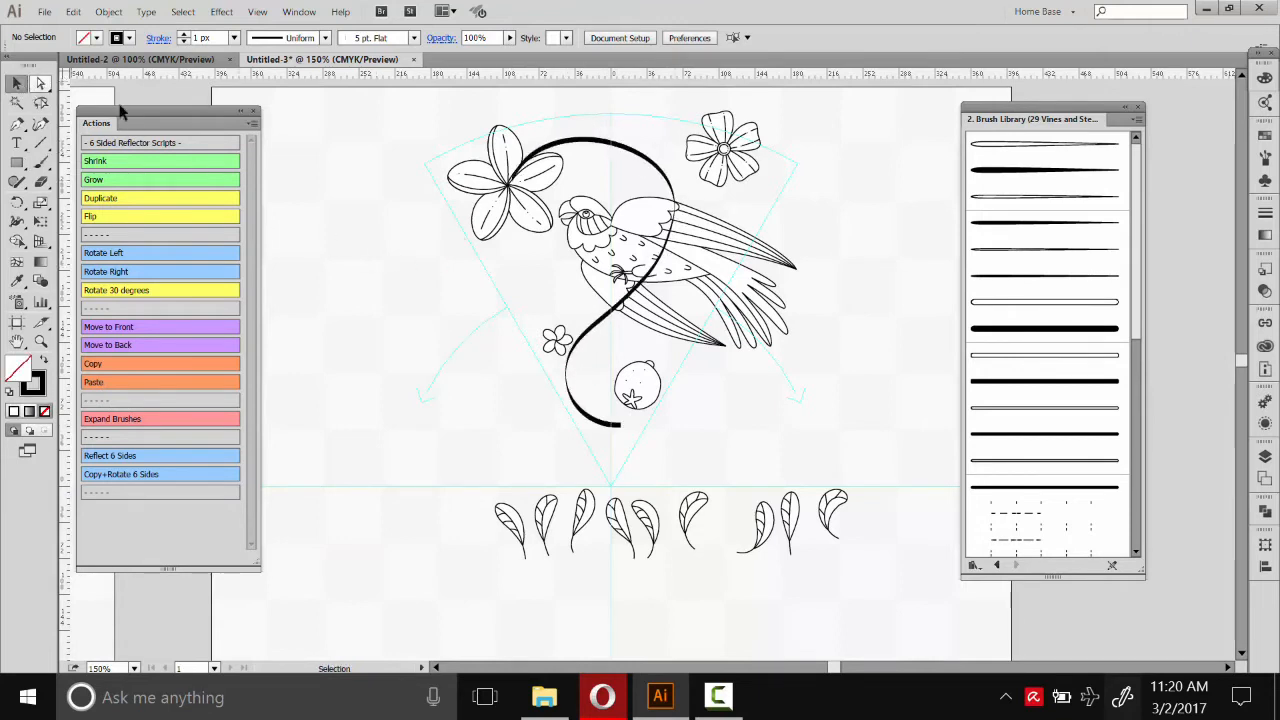
click(590, 395)
click(1024, 230)
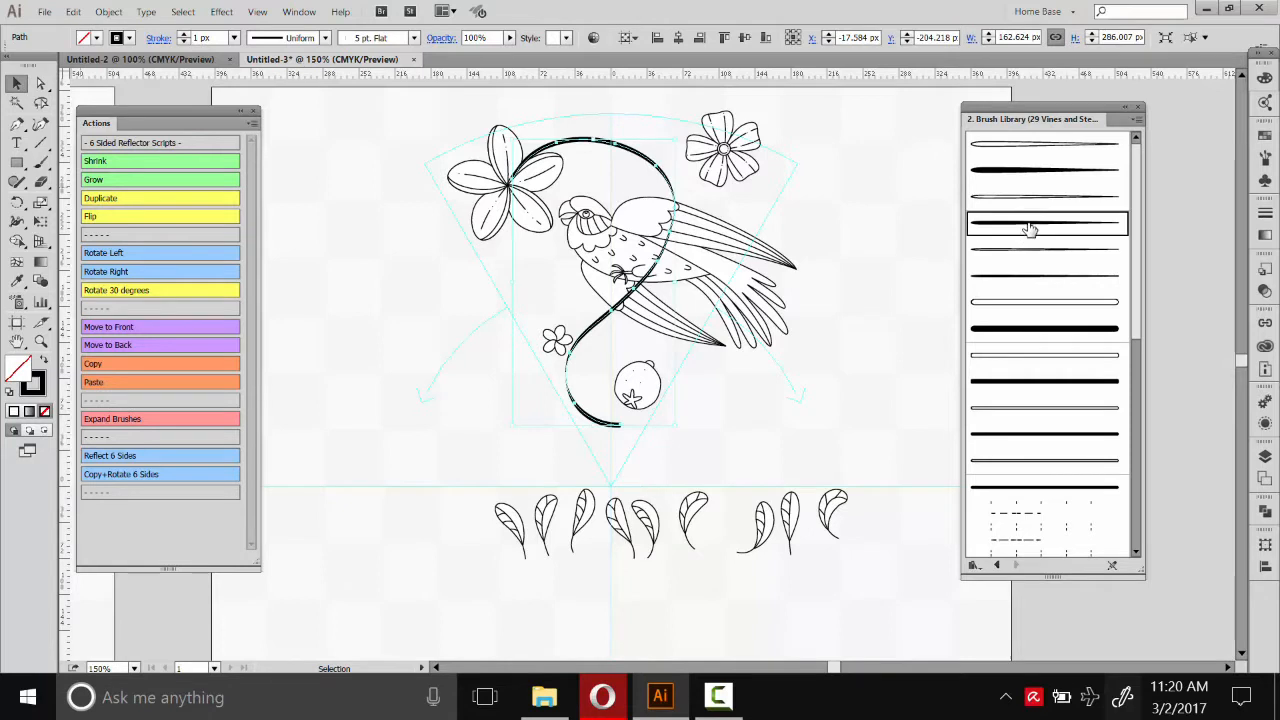
click(1045, 200)
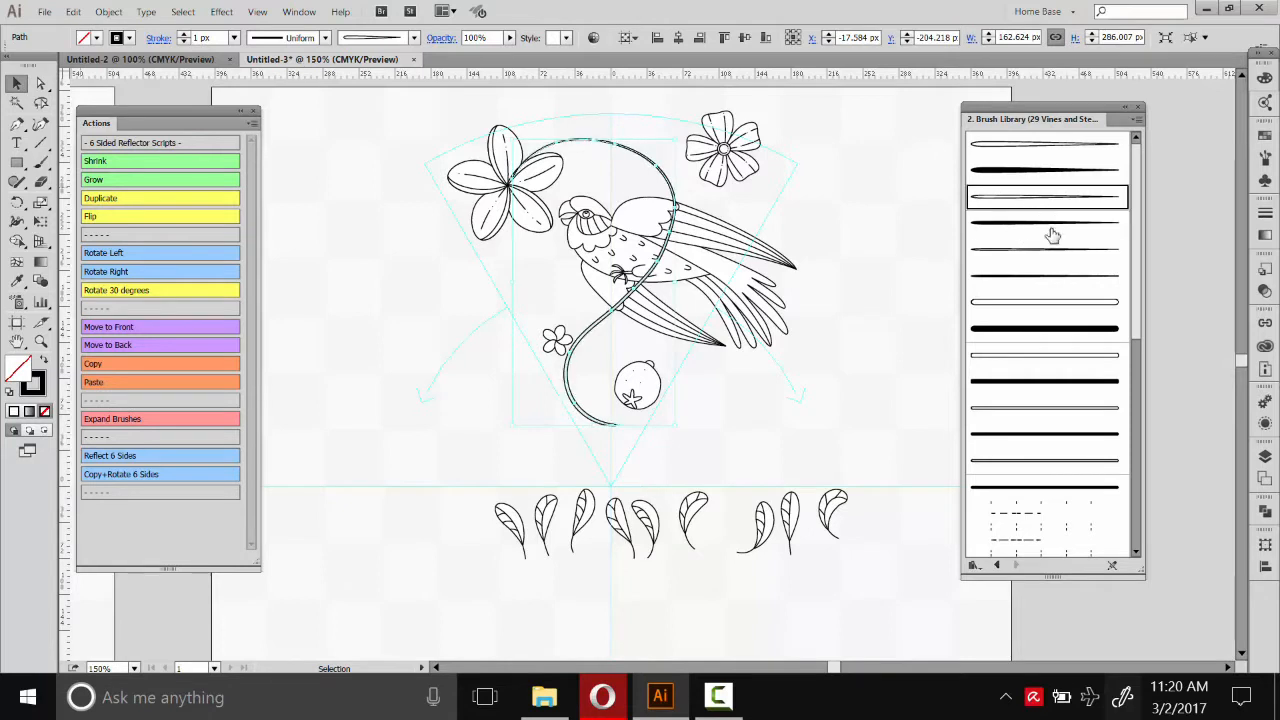
click(1042, 148)
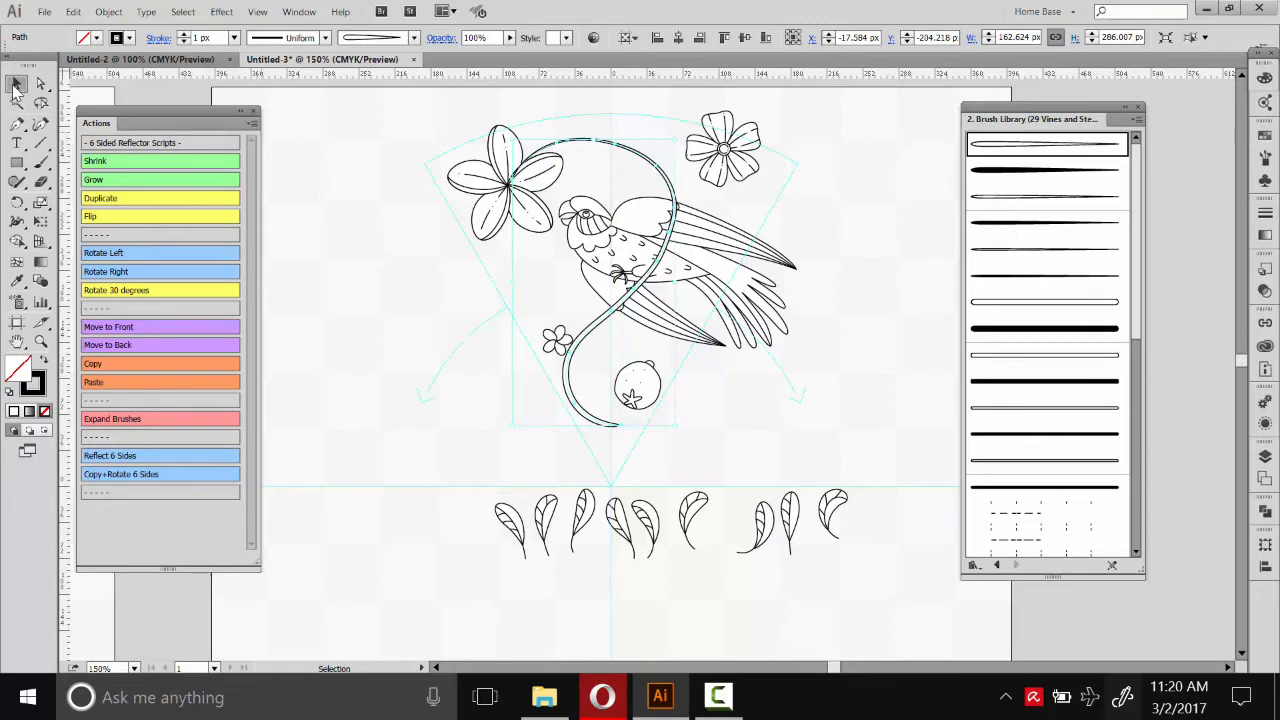
click(484, 322)
- Bring the large pinwheel flower in front of the vine's end
click(532, 212)
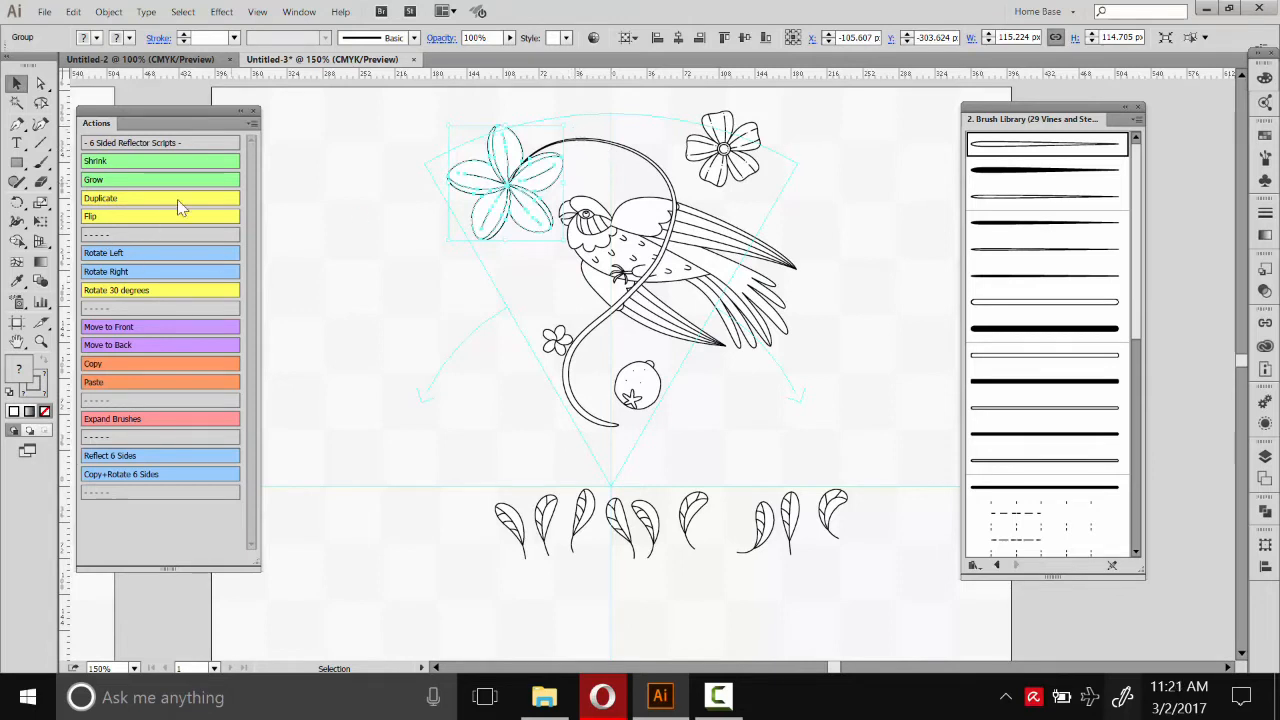
click(128, 328)
click(383, 233)
- Resize the large pinwheel flower to about 103 × 102 px with the Grow and Shrink scripts
click(533, 192)
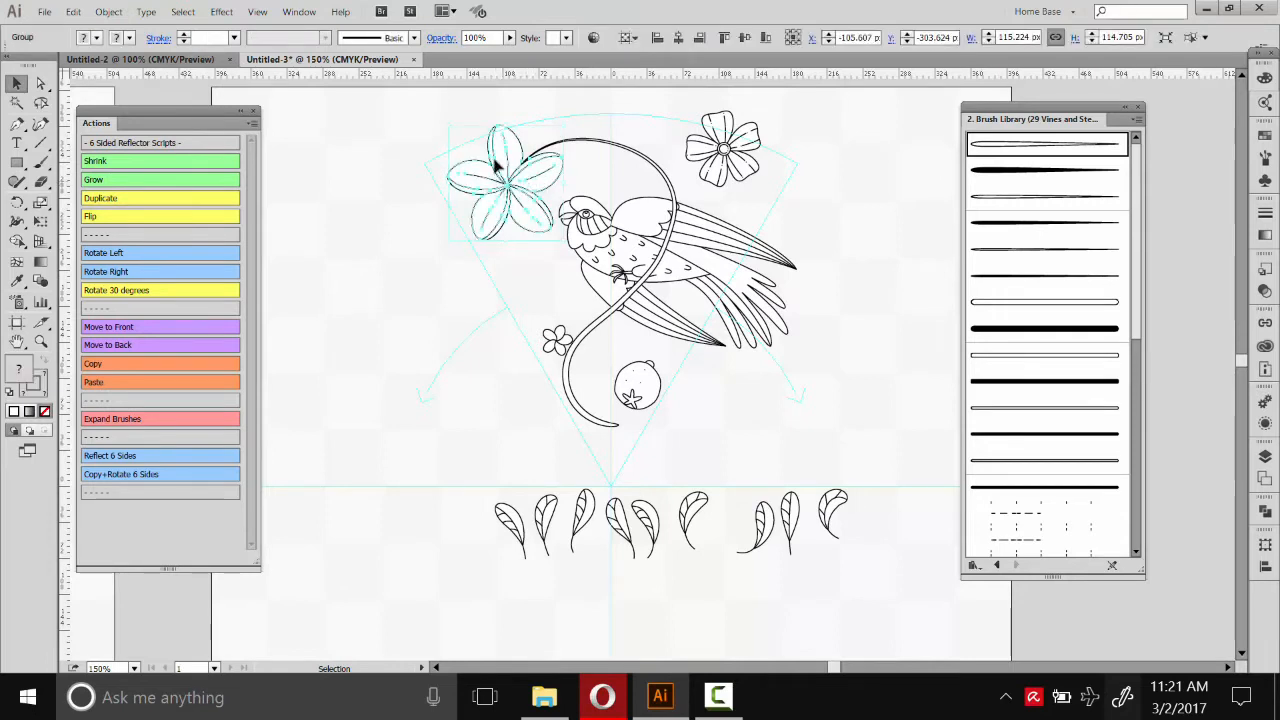
click(109, 182)
click(115, 167)
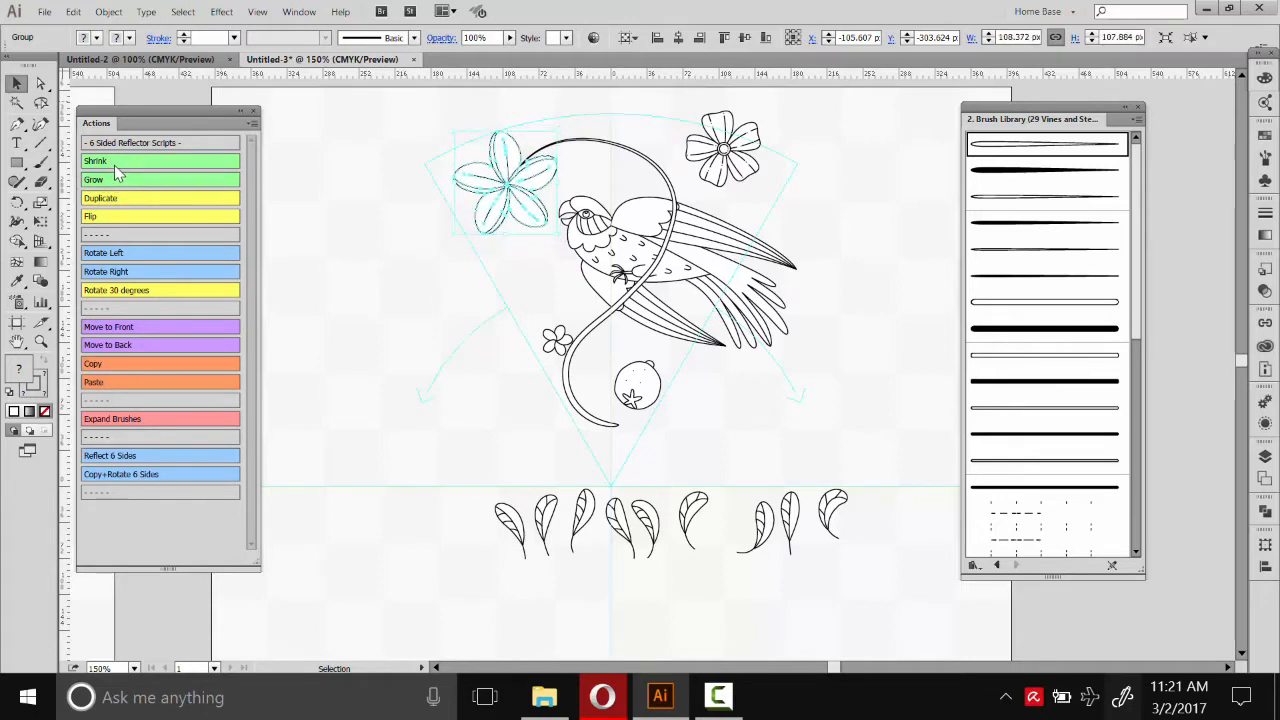
click(421, 276)
- Duplicate the large pinwheel flower and place the copy outside the wedge, beside its left guide arrow
click(543, 172)
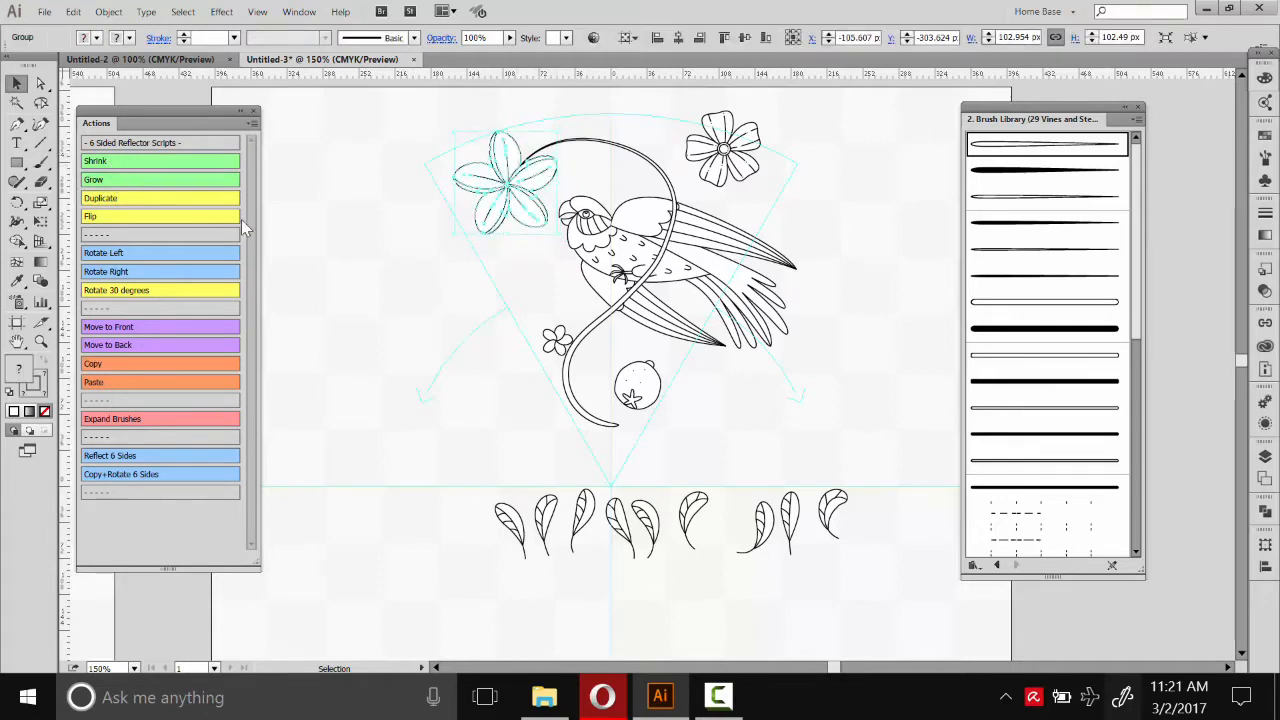
click(127, 200)
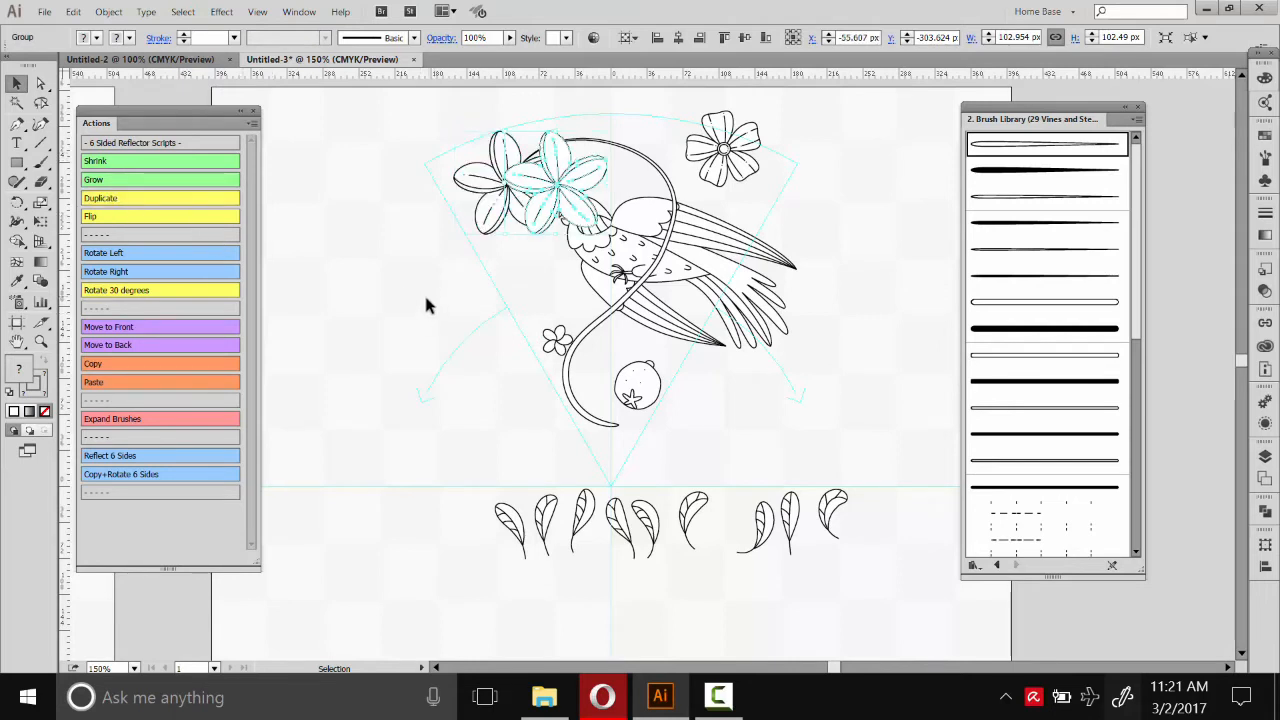
click(452, 327)
drag(553, 183, 426, 332)
- Try out the Flip, Rotate Left, Rotate Right and Rotate 30 degrees scripts on the parrot
click(632, 263)
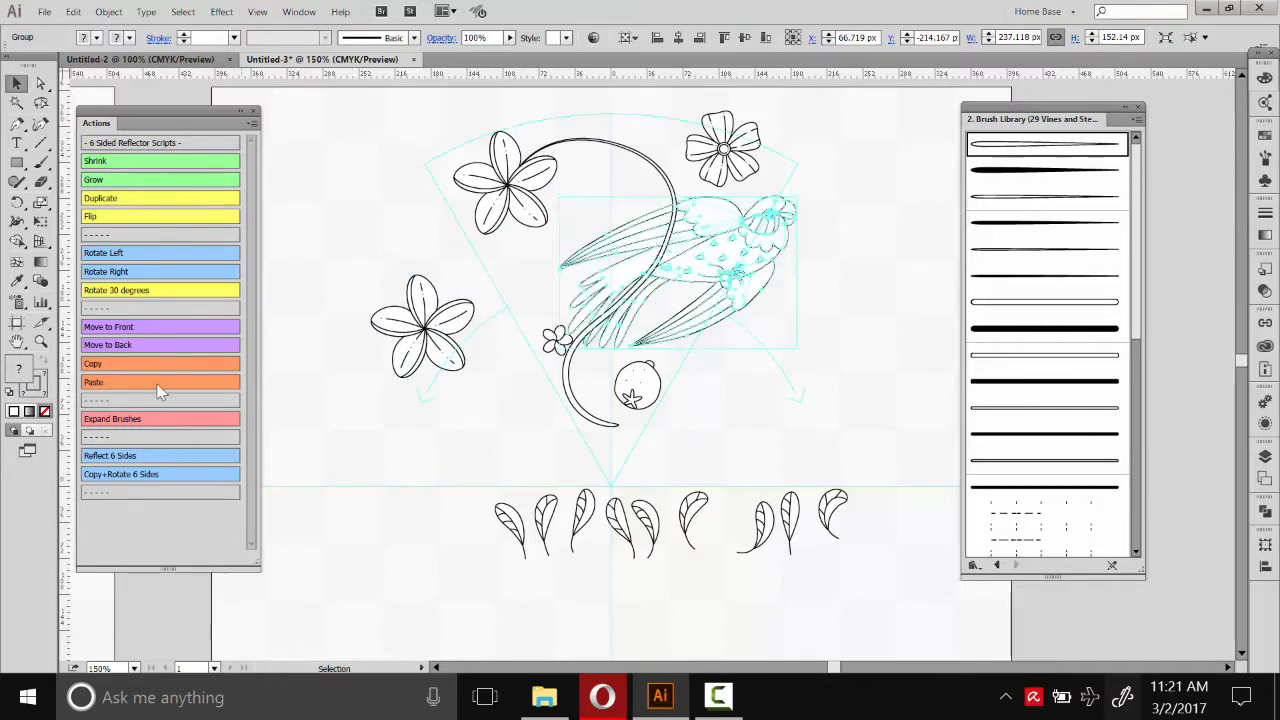
click(125, 256)
click(127, 272)
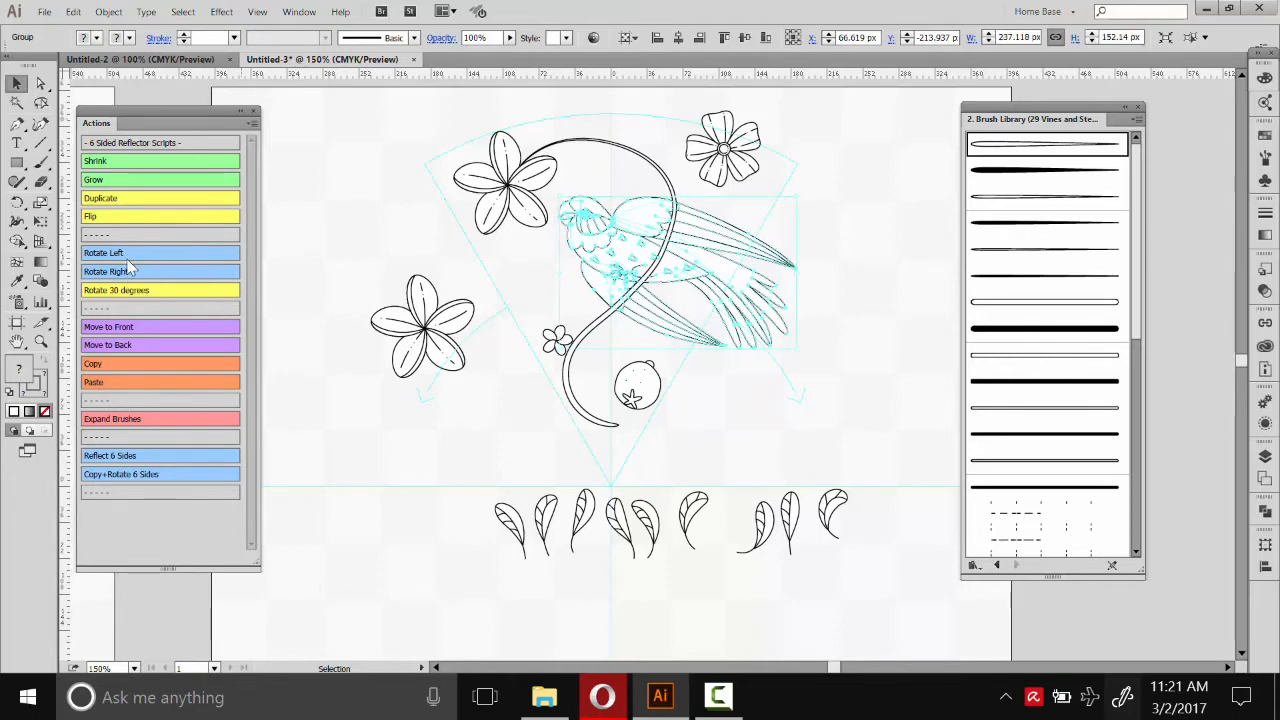
click(127, 290)
click(128, 291)
click(130, 292)
click(132, 294)
click(132, 294)
click(133, 296)
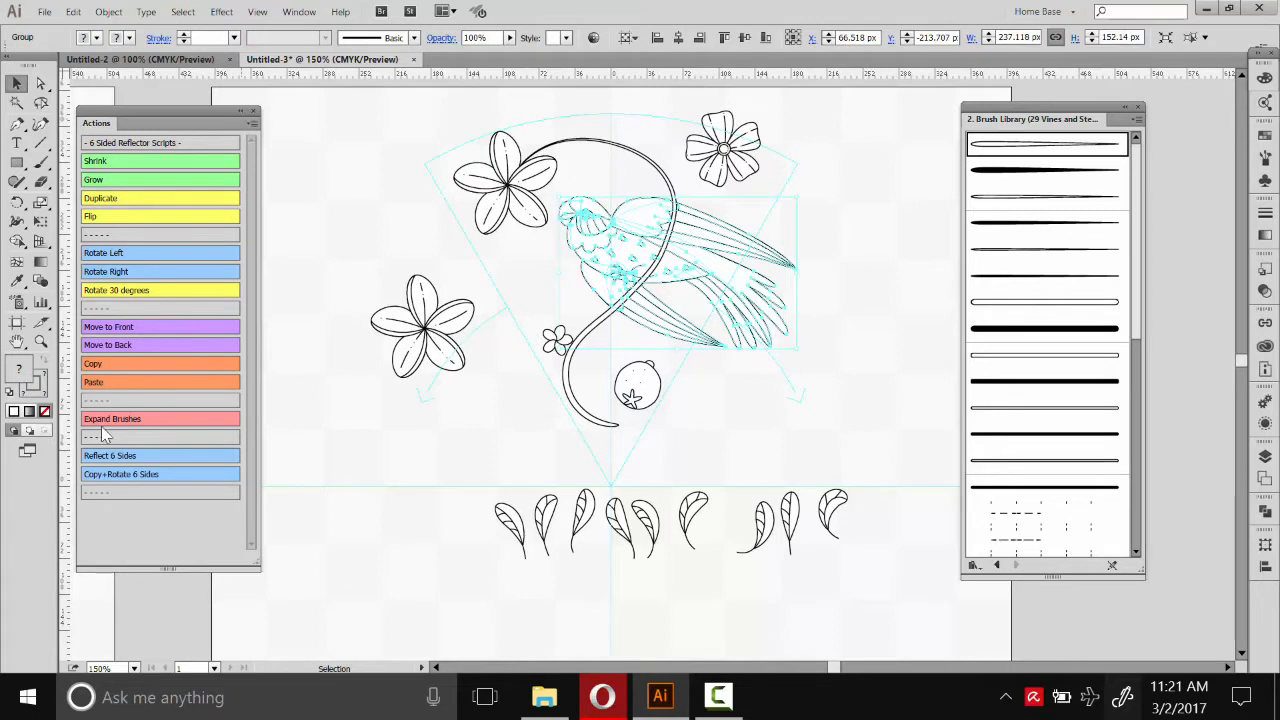
click(520, 148)
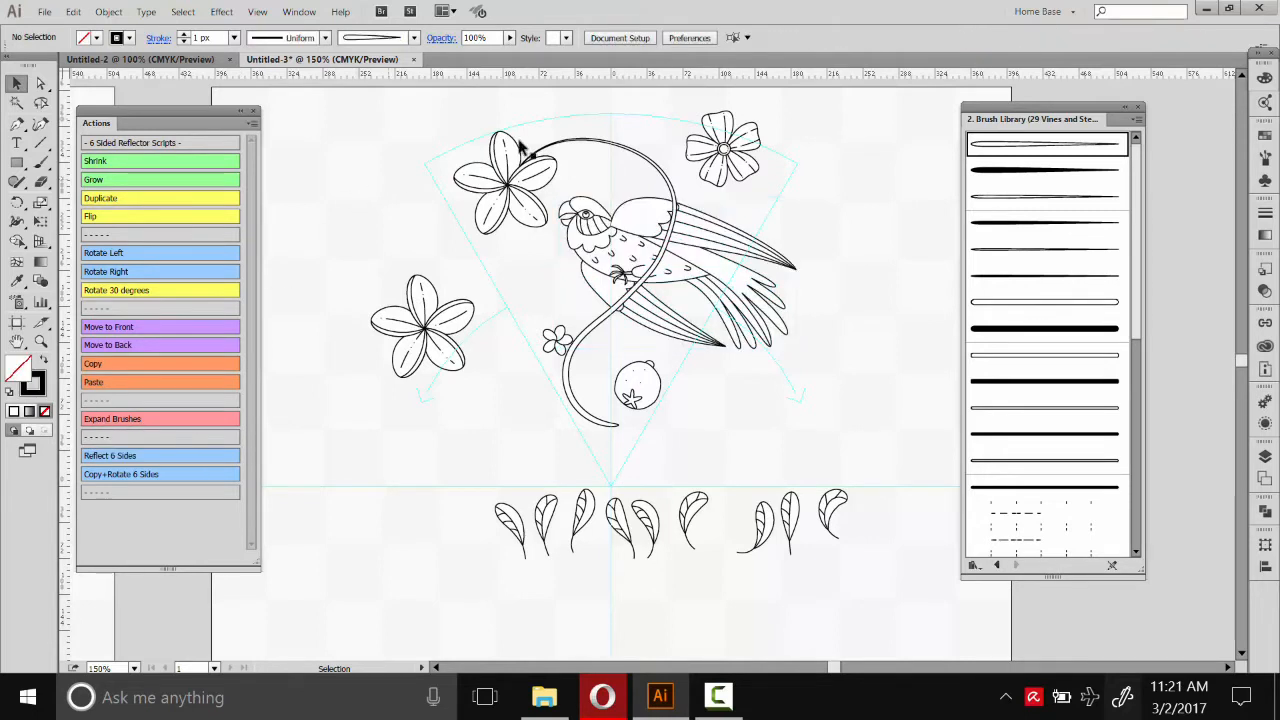
- Try a 3 px stroke weight on the vine and return it to 1 px
click(664, 156)
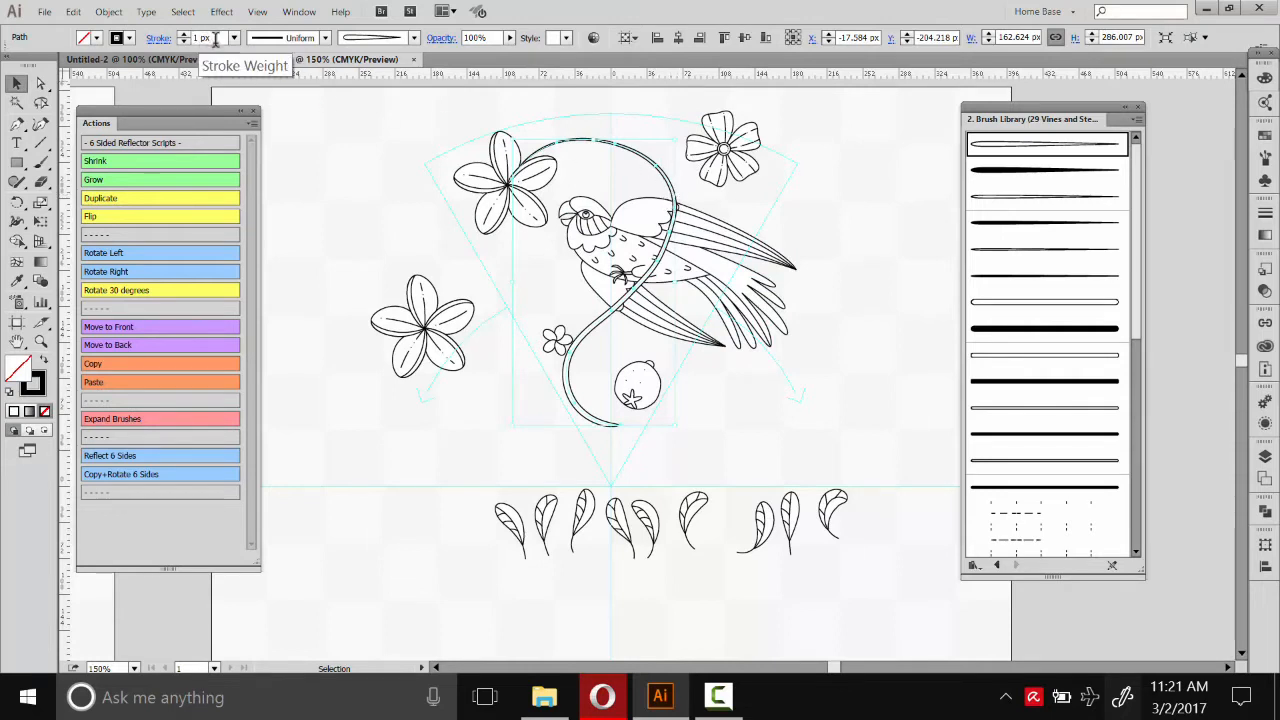
click(183, 34)
click(183, 34)
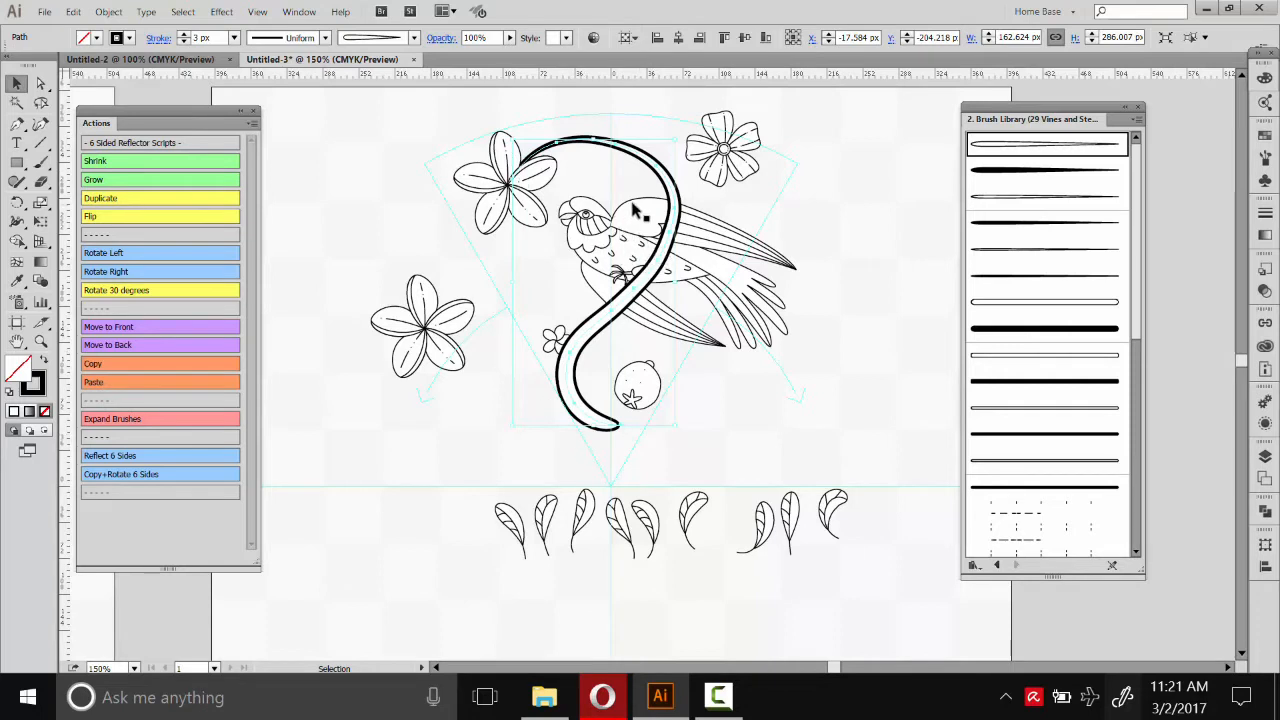
click(184, 41)
click(184, 41)
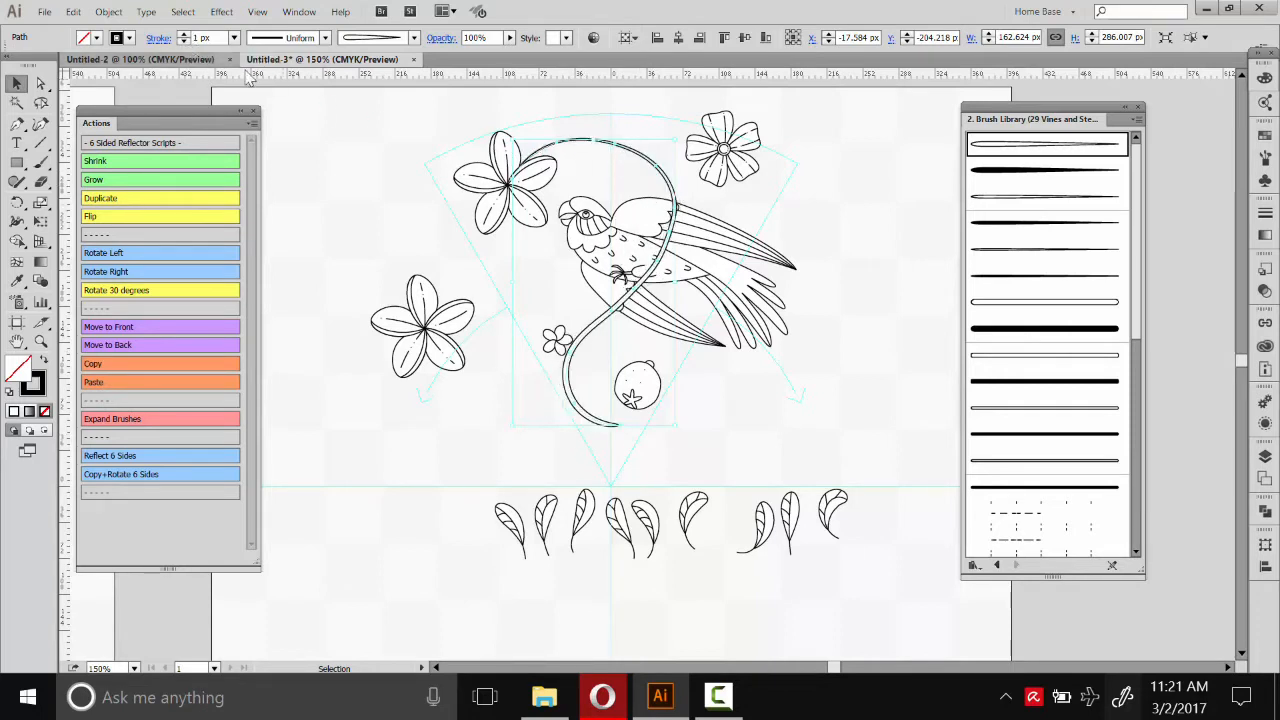
- Try out several solid and outlined library brushes on the vine and return to the first tapered outline brush
click(640, 122)
click(616, 160)
click(1030, 170)
click(1030, 196)
click(1025, 223)
click(1021, 256)
click(1019, 300)
click(1023, 326)
click(1033, 296)
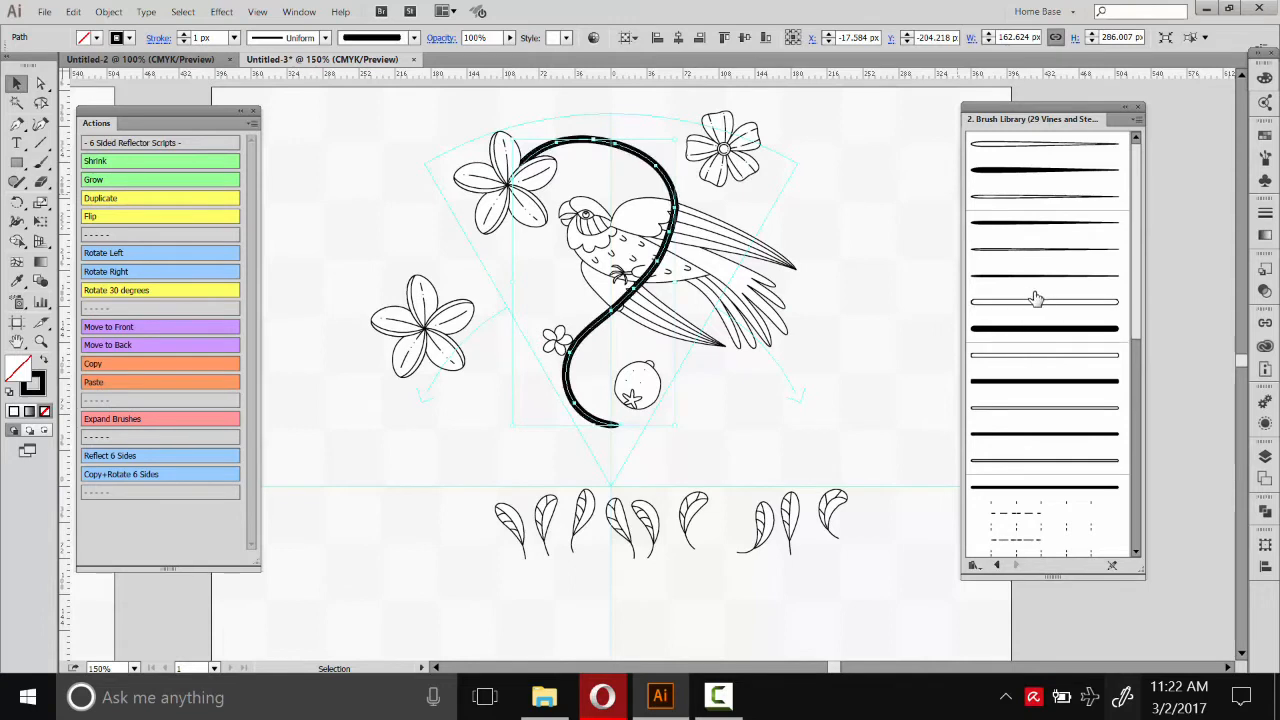
click(1044, 147)
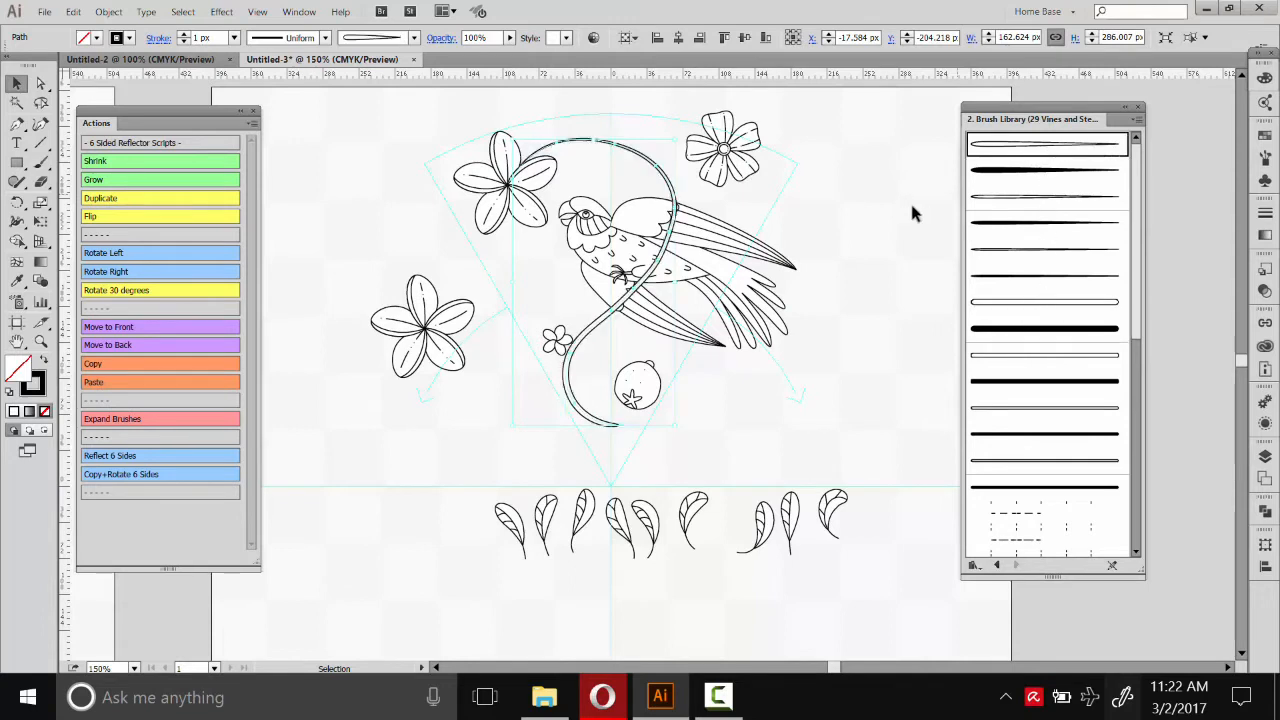
- Rotate the large pinwheel flower at the vine's end slightly clockwise
click(549, 186)
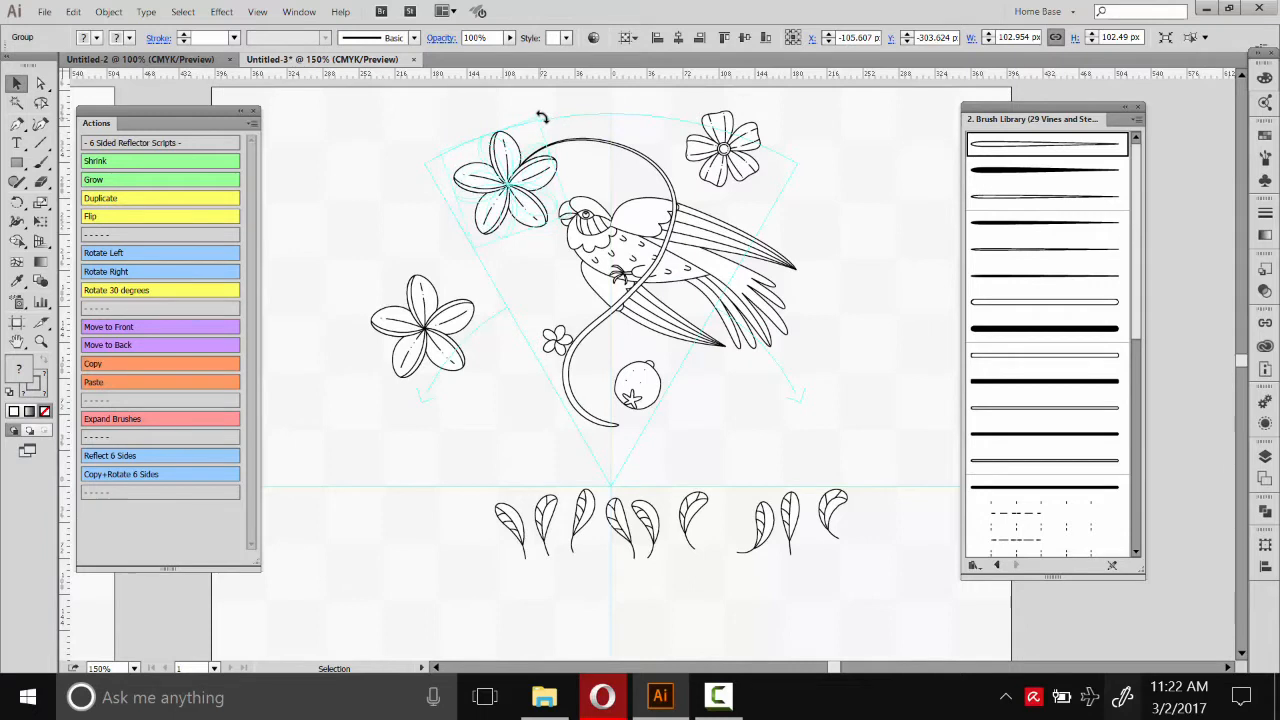
drag(540, 119, 553, 149)
click(581, 126)
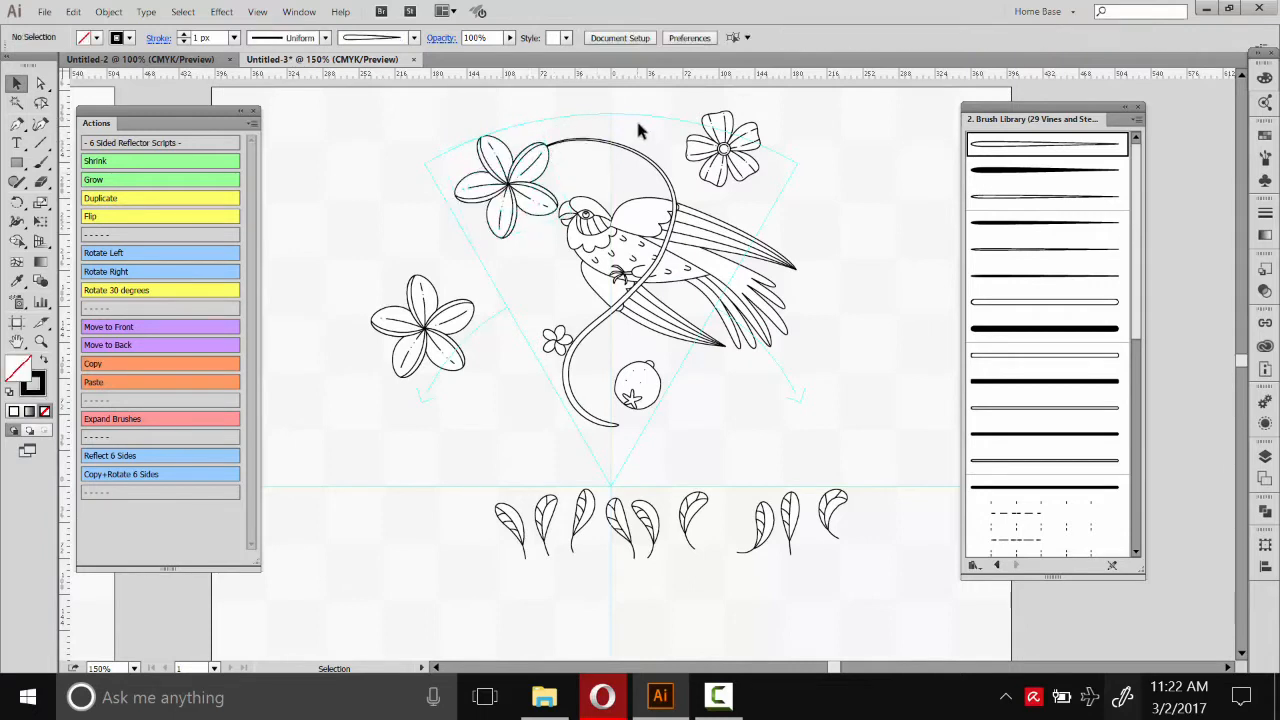
- Bring the parrot in front of the vine and shift the notched-petal flower slightly down and outward
click(645, 215)
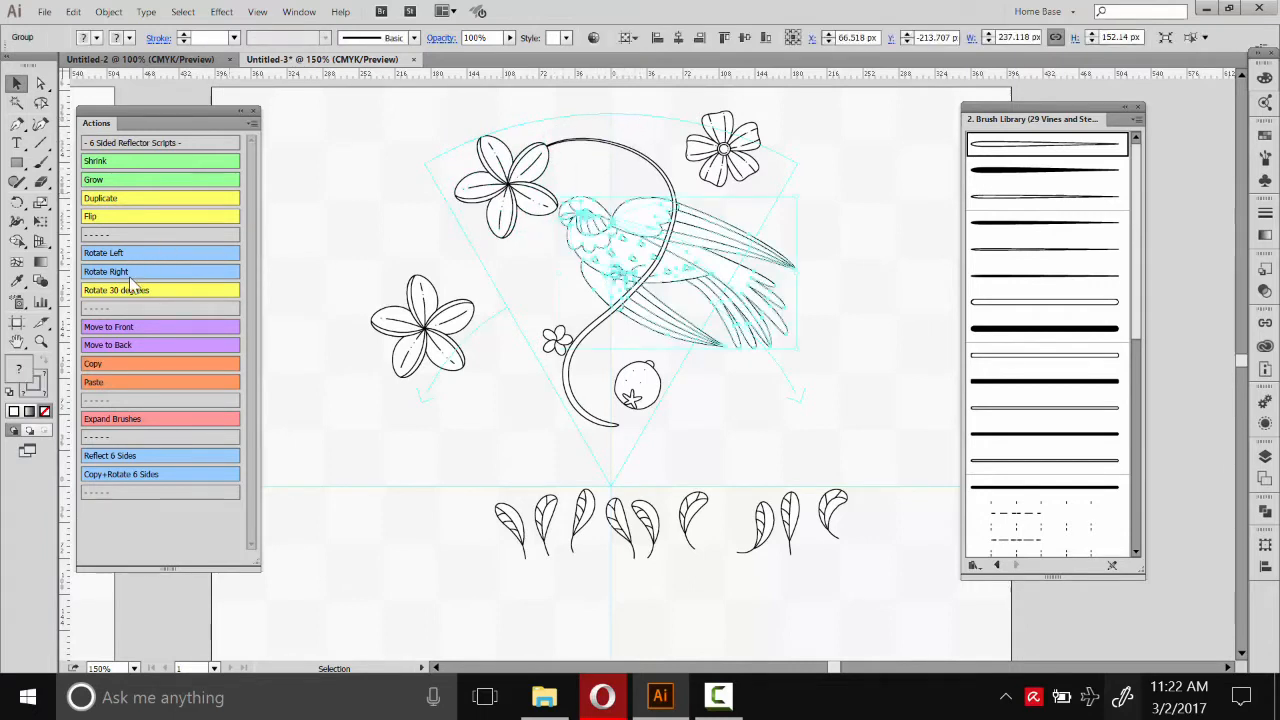
click(196, 330)
drag(748, 144, 757, 160)
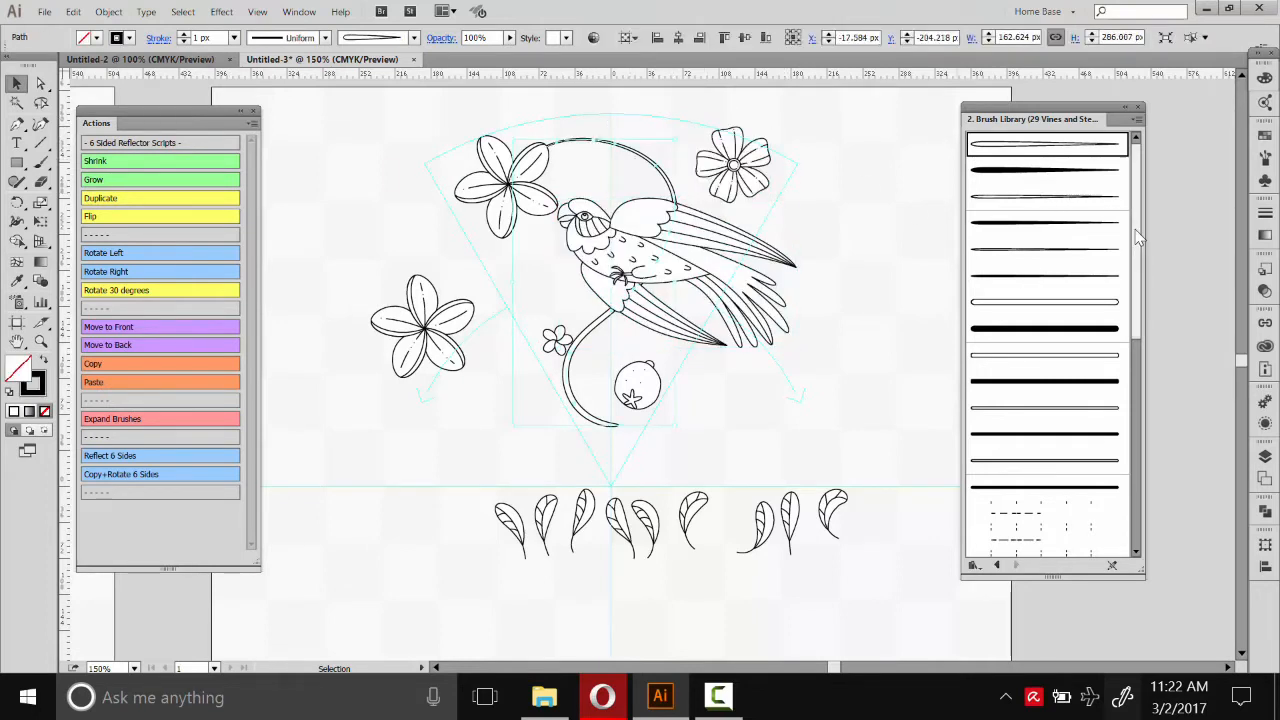
- Restyle the vine with the even-width outlined brush two entries below Garden Vine Brush 7
scroll(1080, 266, down, 1)
click(1074, 272)
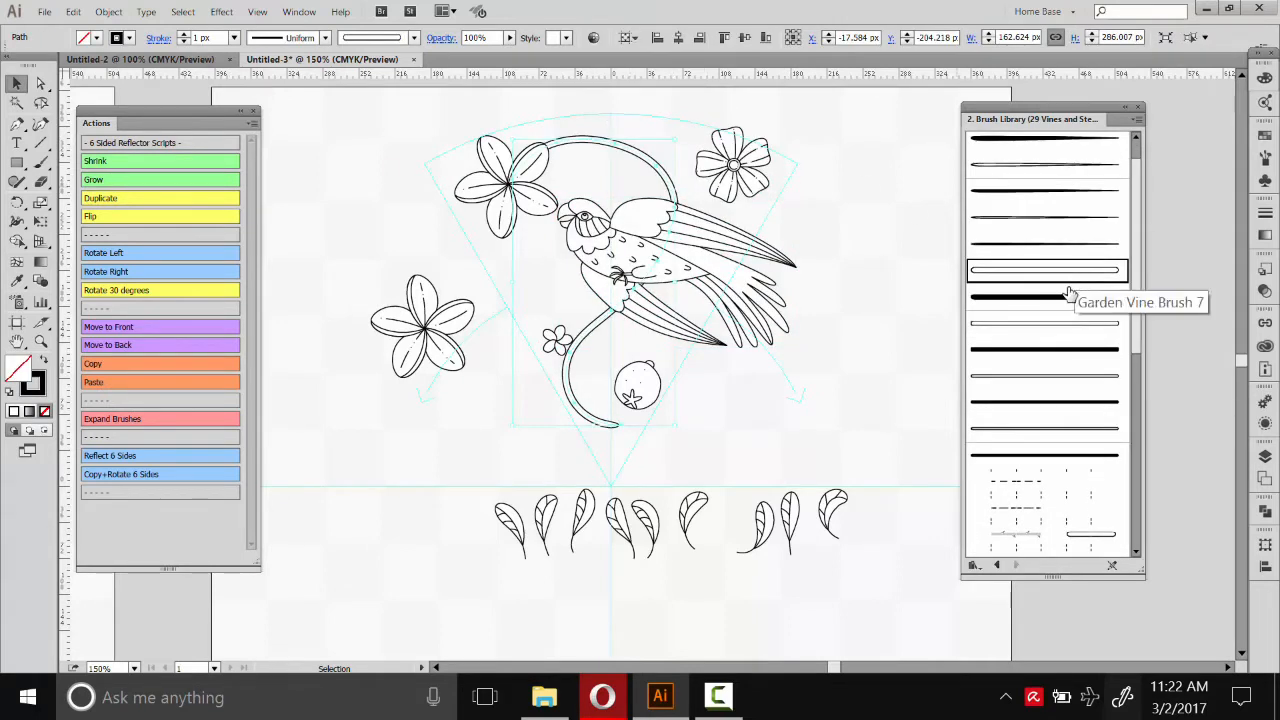
click(1050, 330)
click(858, 392)
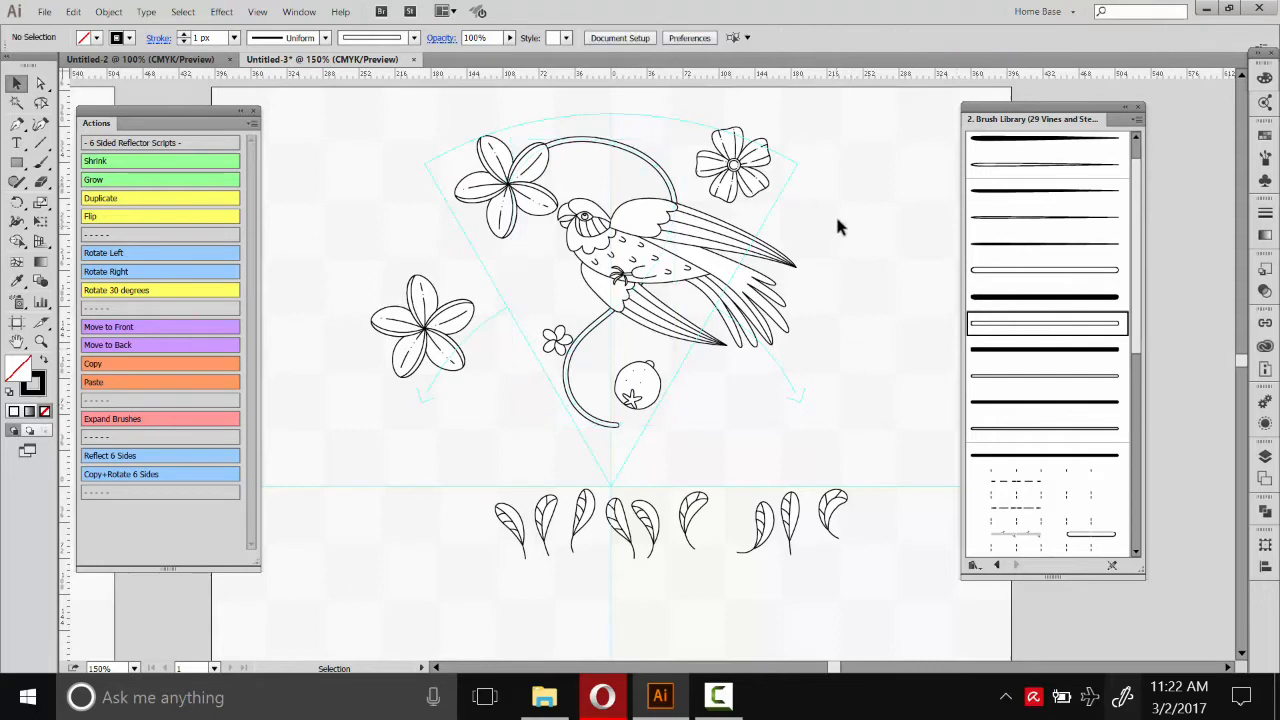
- Nudge the large pinwheel flower slightly outward and move the parrot slightly down and toward the wedge's left edge
drag(508, 170, 500, 172)
click(581, 166)
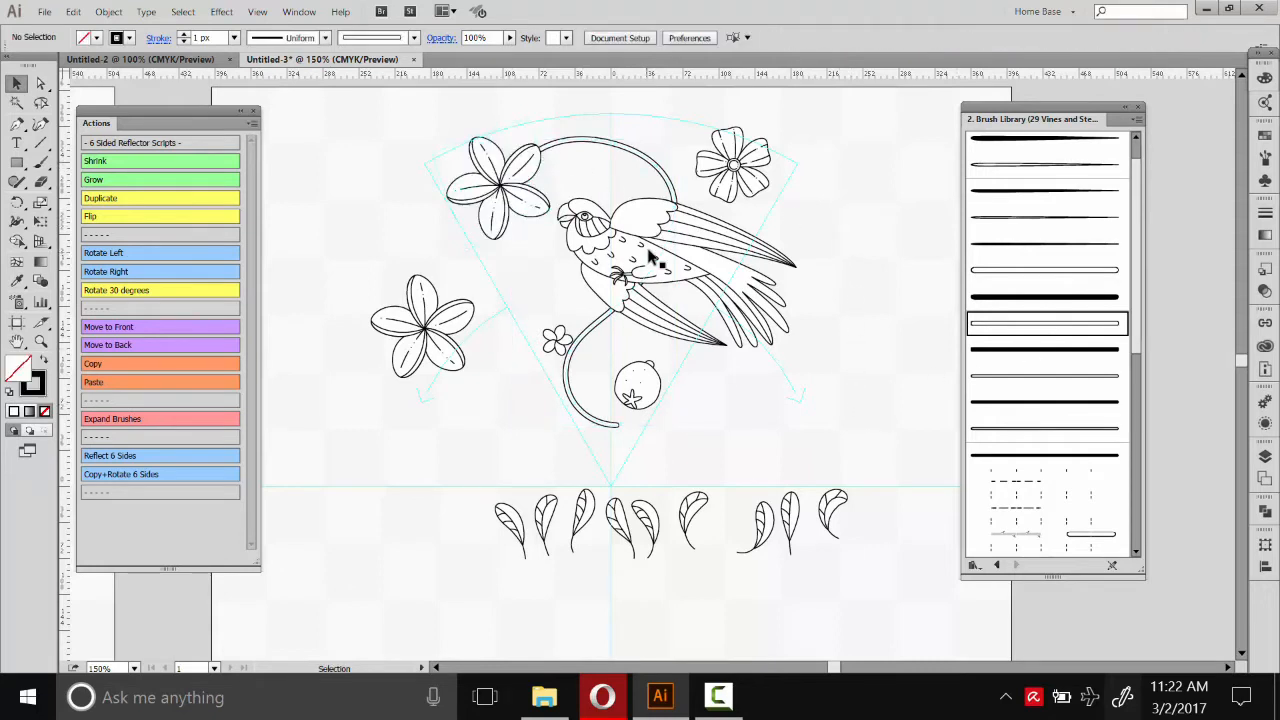
drag(645, 245, 638, 256)
click(725, 381)
- Rotate the parrot slightly counter-clockwise so its body lies more level
click(782, 272)
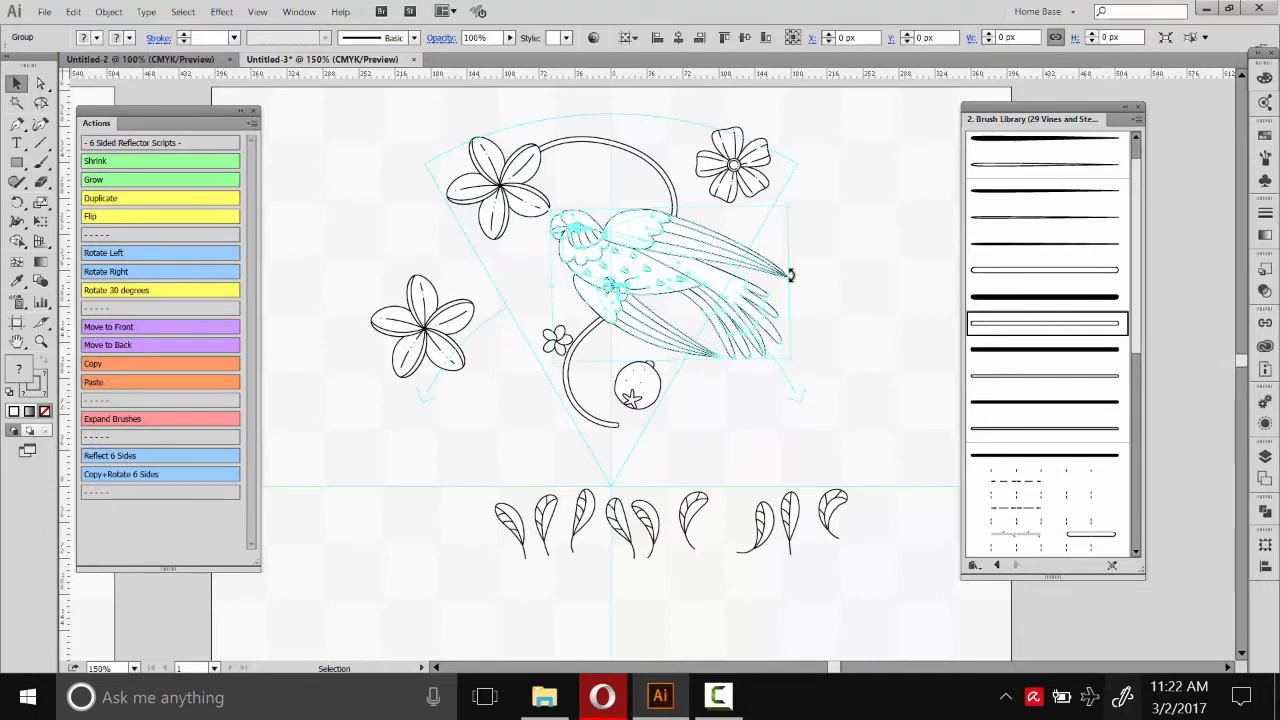
drag(794, 198, 766, 232)
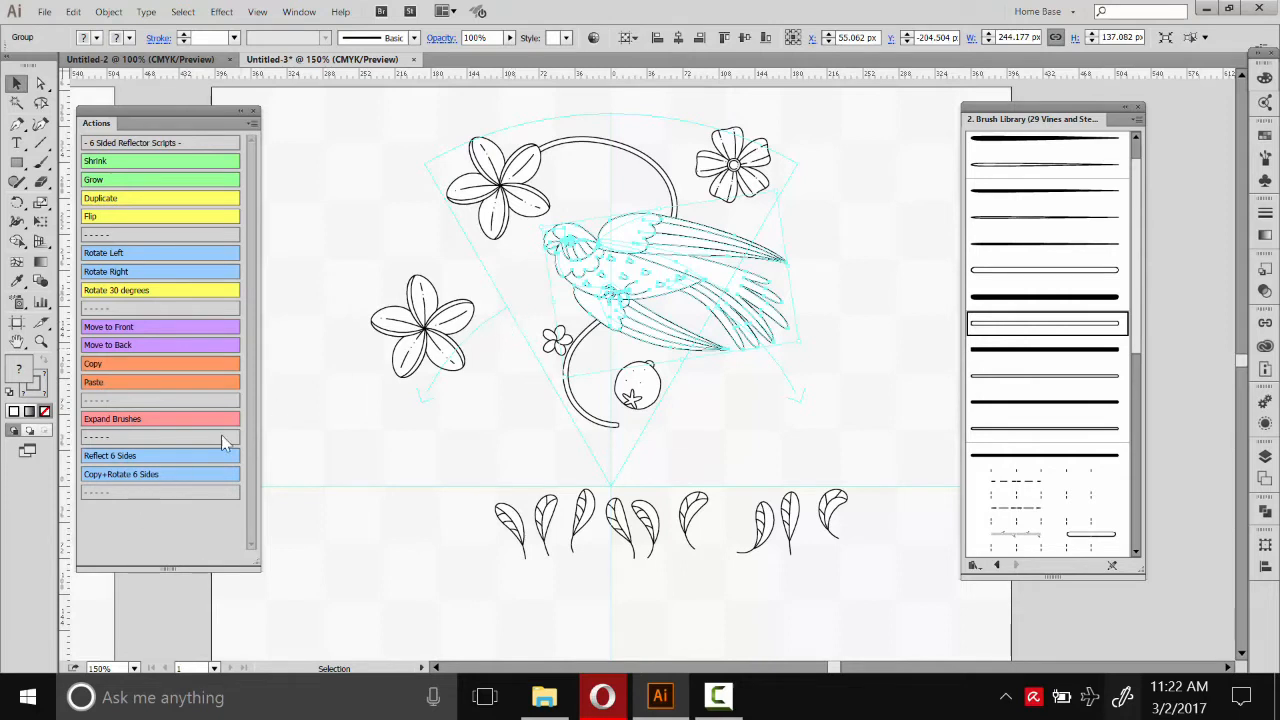
click(806, 251)
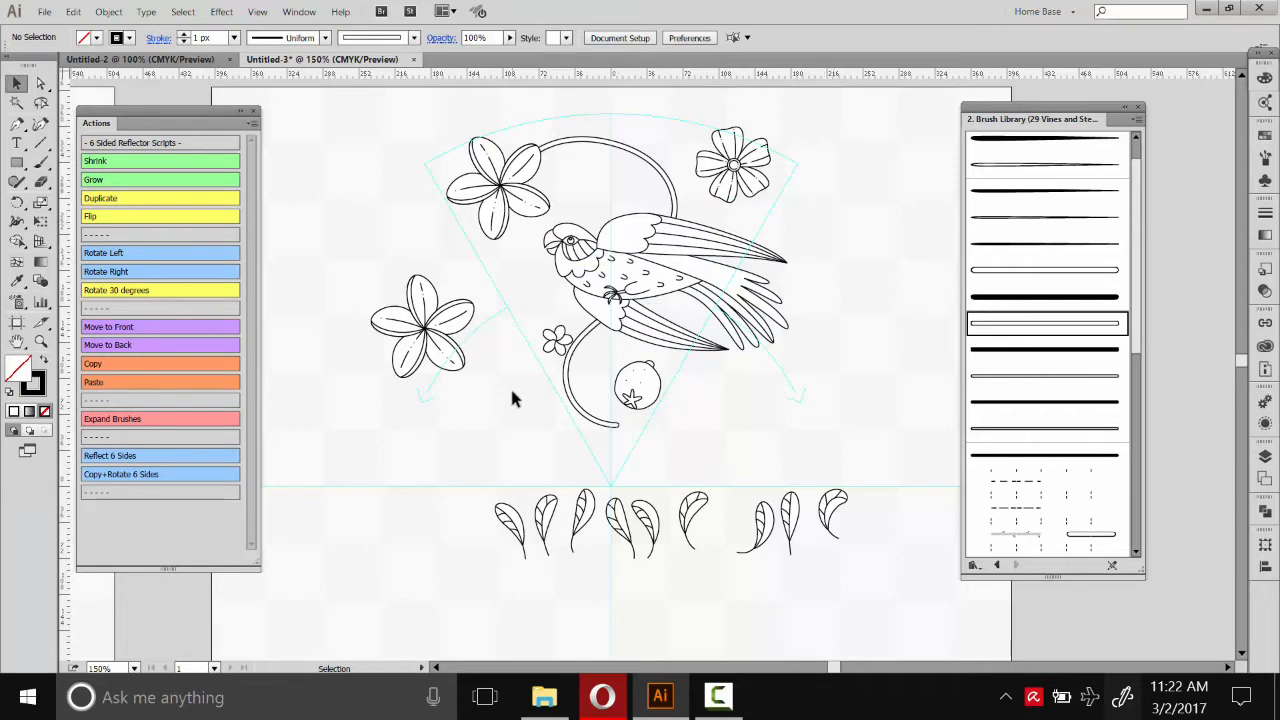
- Shift the small flower off the vine, move the spare pinwheel flower lower outside the wedge, and centre the fruit on the wedge's axis
drag(560, 347, 555, 335)
click(668, 306)
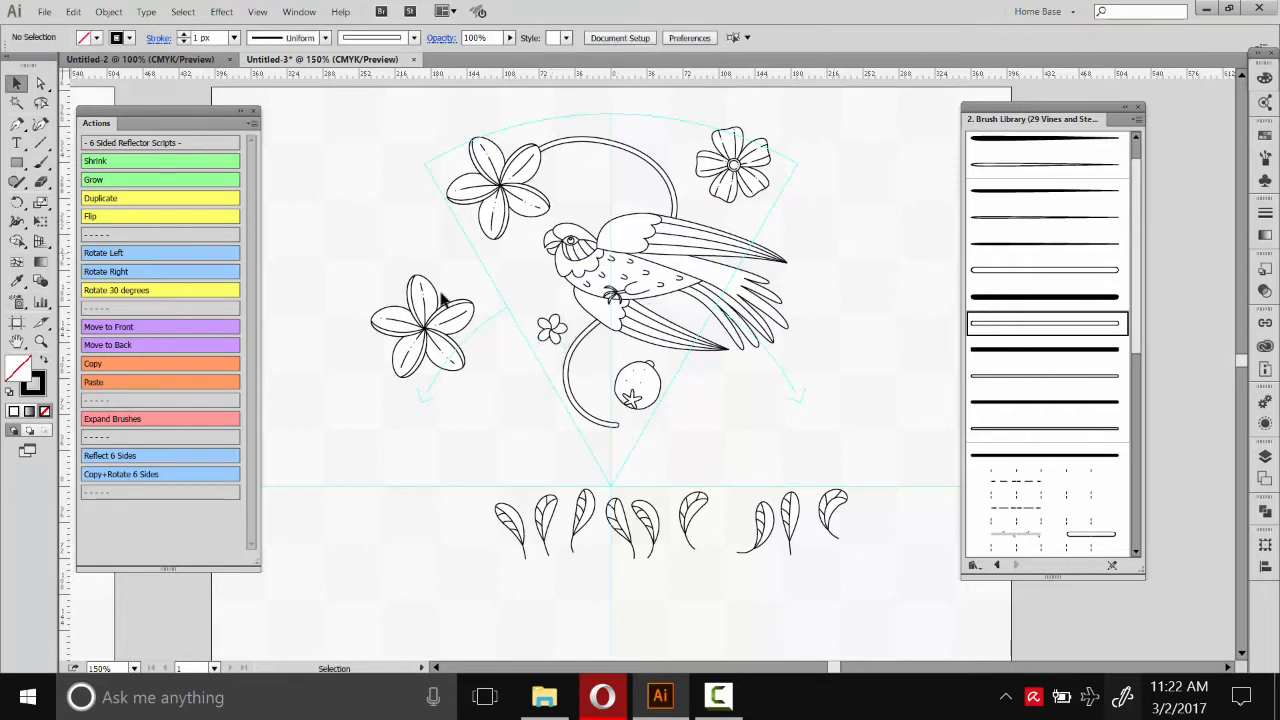
drag(425, 325, 403, 386)
click(545, 403)
drag(618, 388, 592, 381)
click(684, 414)
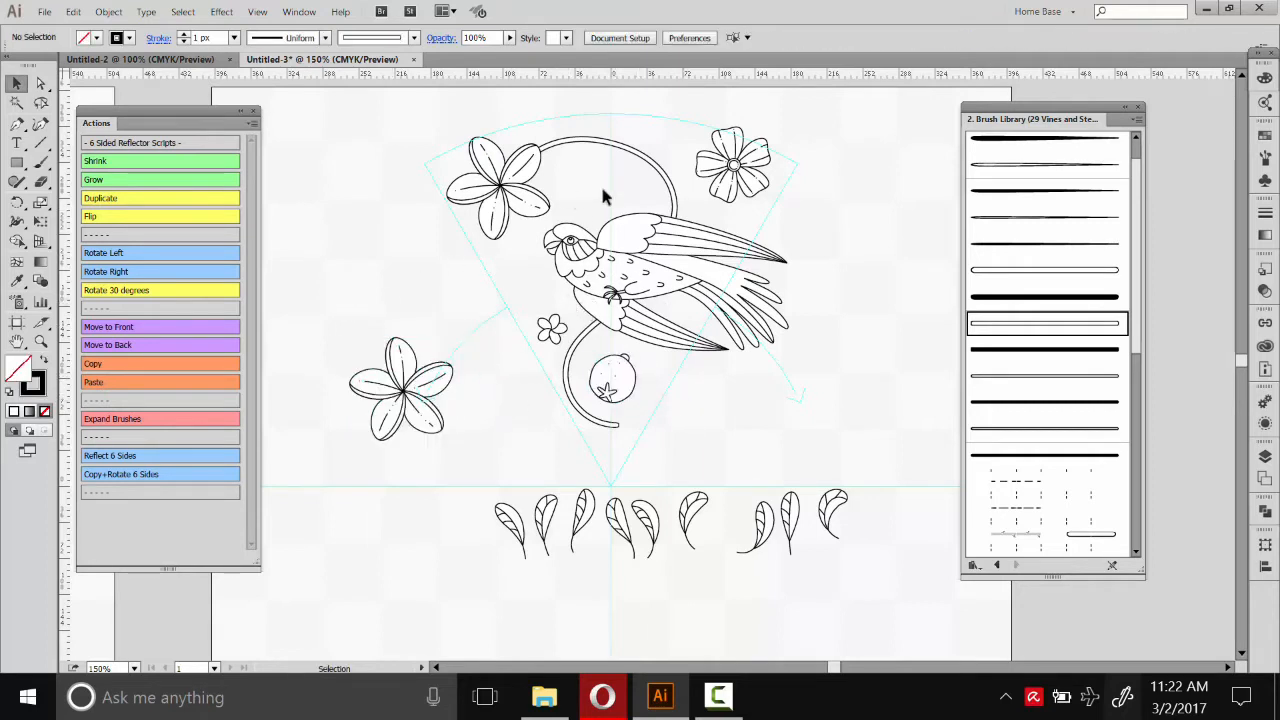
- Enlarge the whole row of leaves below the wedge
drag(798, 418, 788, 384)
drag(891, 529, 459, 472)
drag(838, 453, 882, 420)
click(762, 384)
- Try one straight leaf above the parrot inside the vine's curve, then set it aside outside the wedge
drag(806, 478, 779, 372)
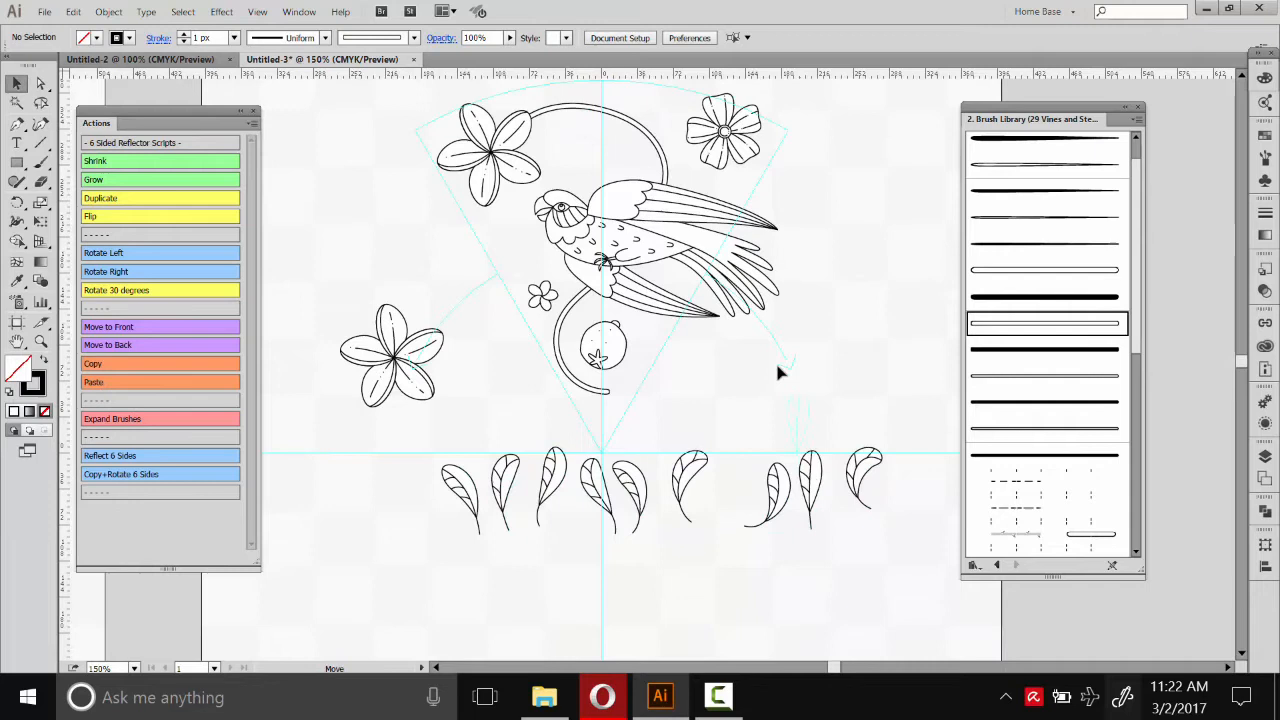
drag(598, 141, 603, 119)
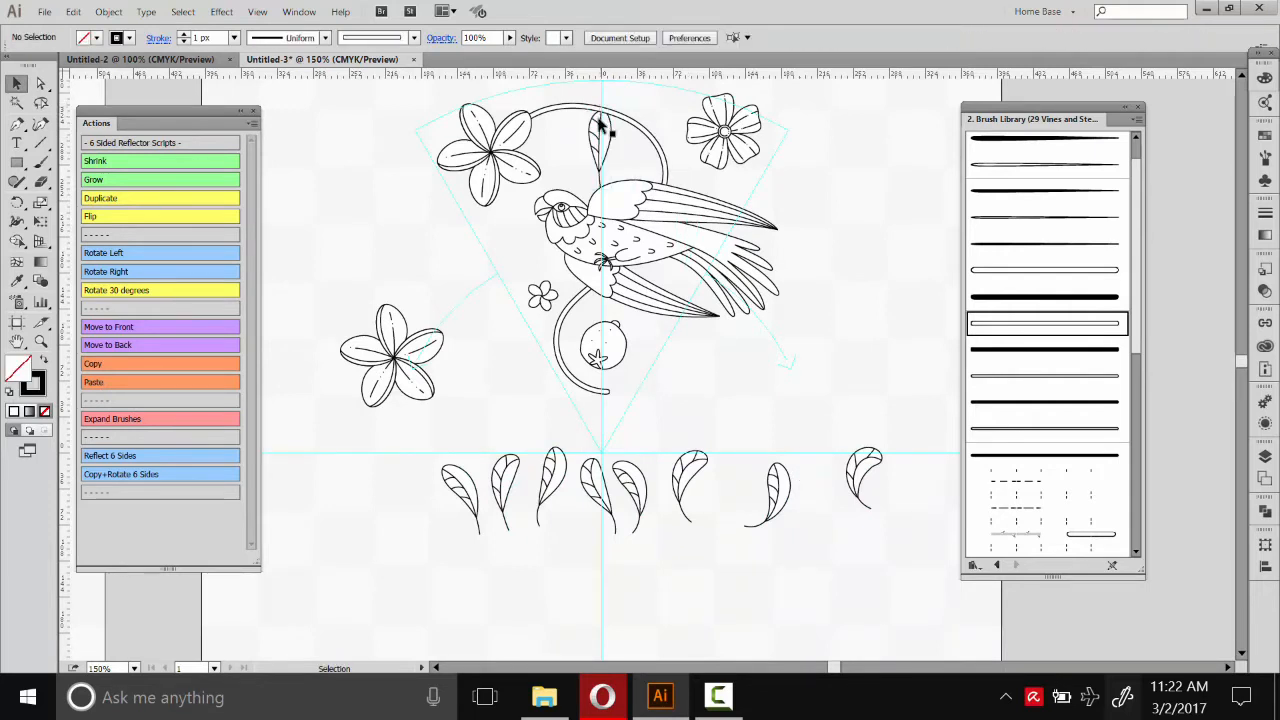
drag(598, 107, 841, 307)
- Place a curved leaf lengthwise under the vine's upper arch with its stem tucked behind the parrot's wing
drag(630, 470, 642, 178)
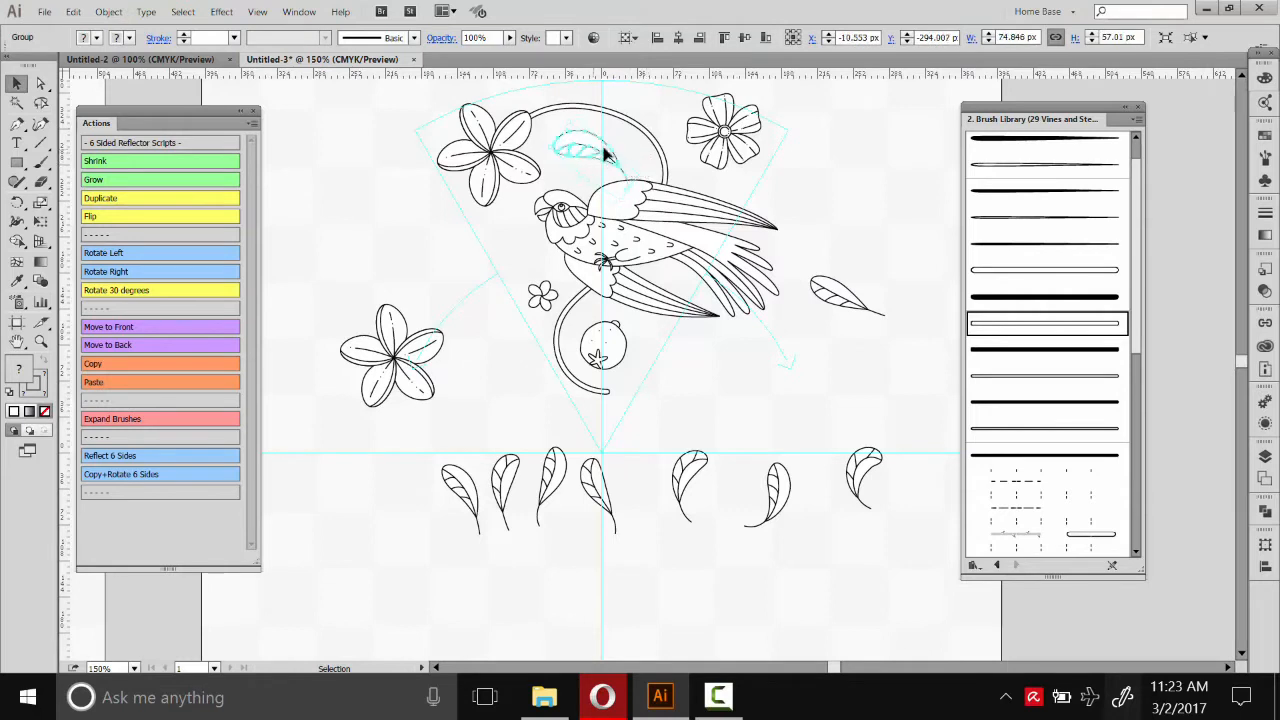
click(650, 107)
click(628, 117)
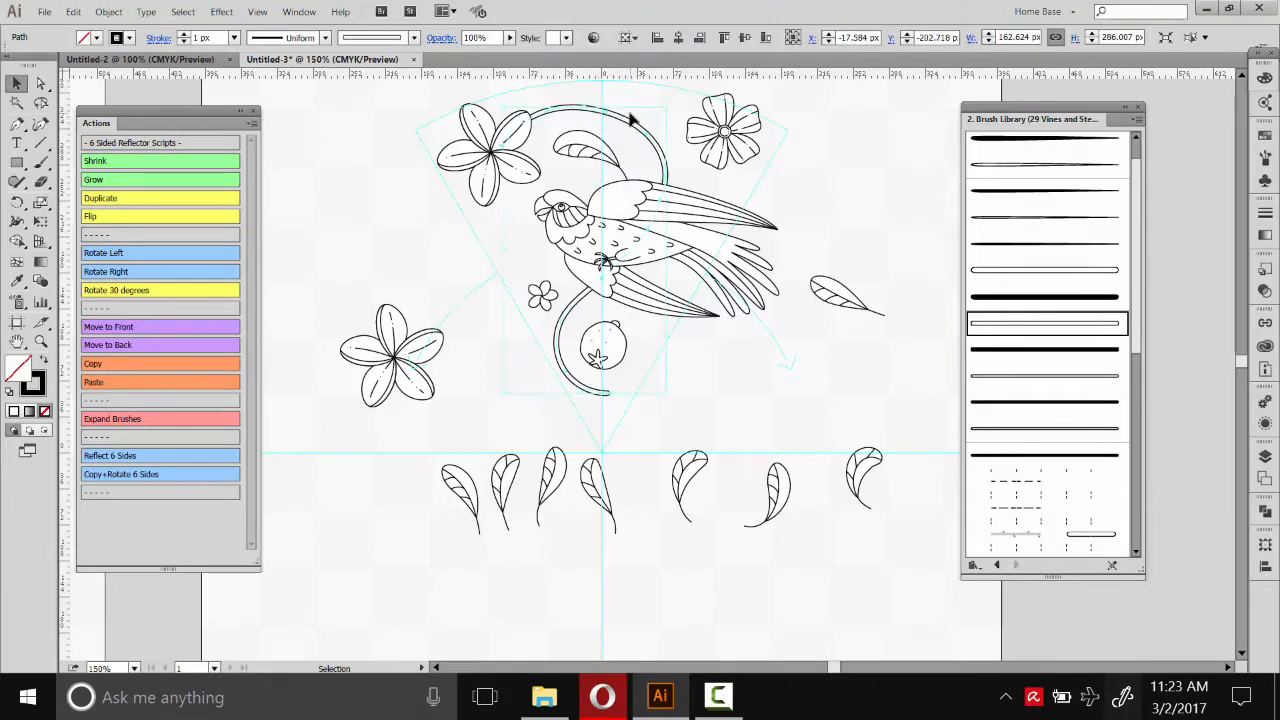
- Move the notched-petal flower outward onto the wedge's right edge
drag(731, 129, 789, 140)
click(762, 132)
click(847, 208)
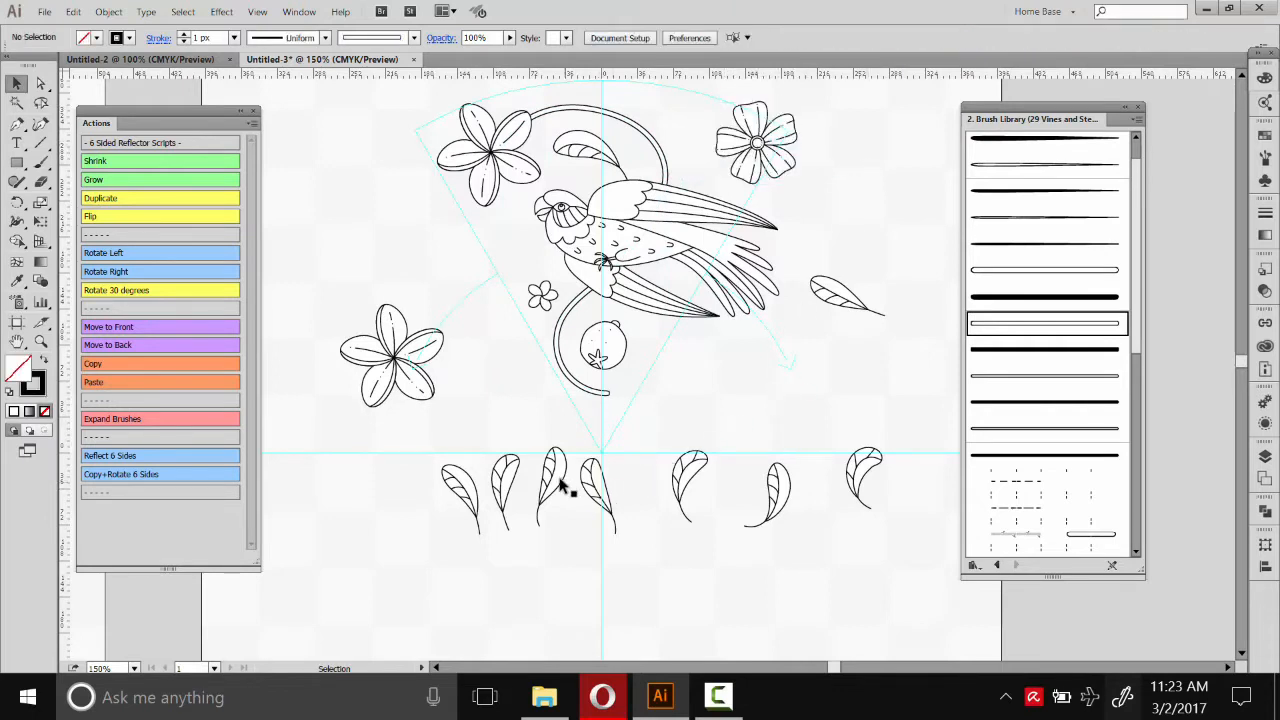
- Place another leaf upright outside the vine's upper bend, with its stem meeting the vine above the parrot's wing
mouse_move(503, 485)
mouse_down()
mouse_move(480, 280)
mouse_move(455, 250)
mouse_move(677, 118)
mouse_move(655, 152)
mouse_up()
scroll(677, 118, up, 1)
key(ctrl+shift+a)
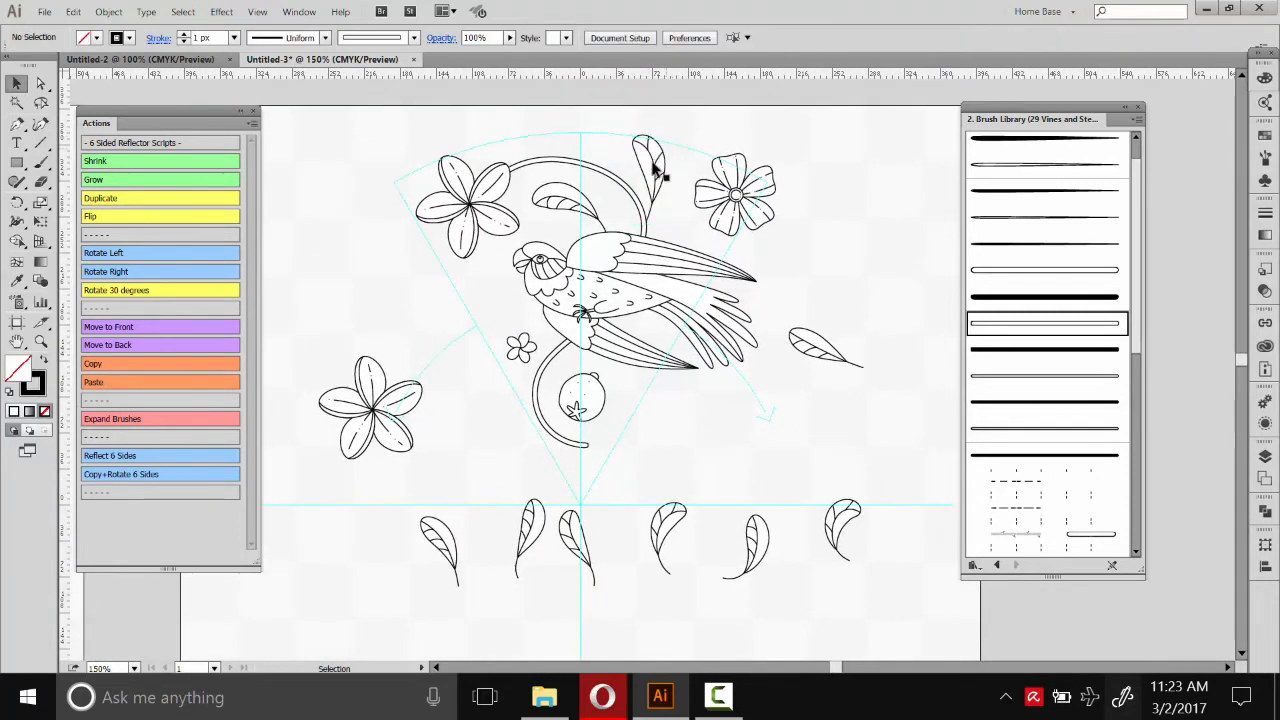
- Shift the round fruit slightly away from the vine's lower curl
scroll(620, 370, down, 1)
mouse_move(620, 370)
mouse_down()
mouse_move(633, 364)
mouse_move(614, 372)
mouse_up()
key(ctrl+shift+a)
key(ctrl+shift+a)
- Add a small flower copy of about 20 × 20 px at the middle of the wedge's upper arc
drag(700, 200, 617, 98)
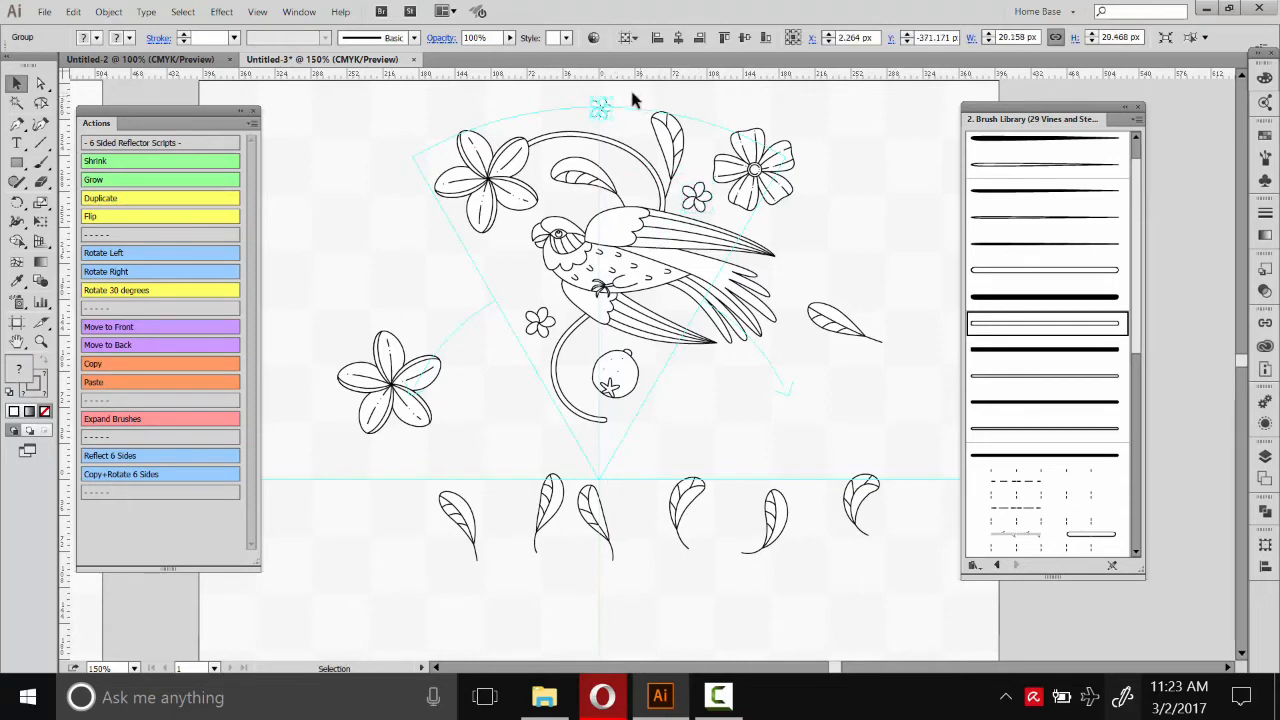
click(638, 120)
drag(603, 111, 609, 116)
click(643, 109)
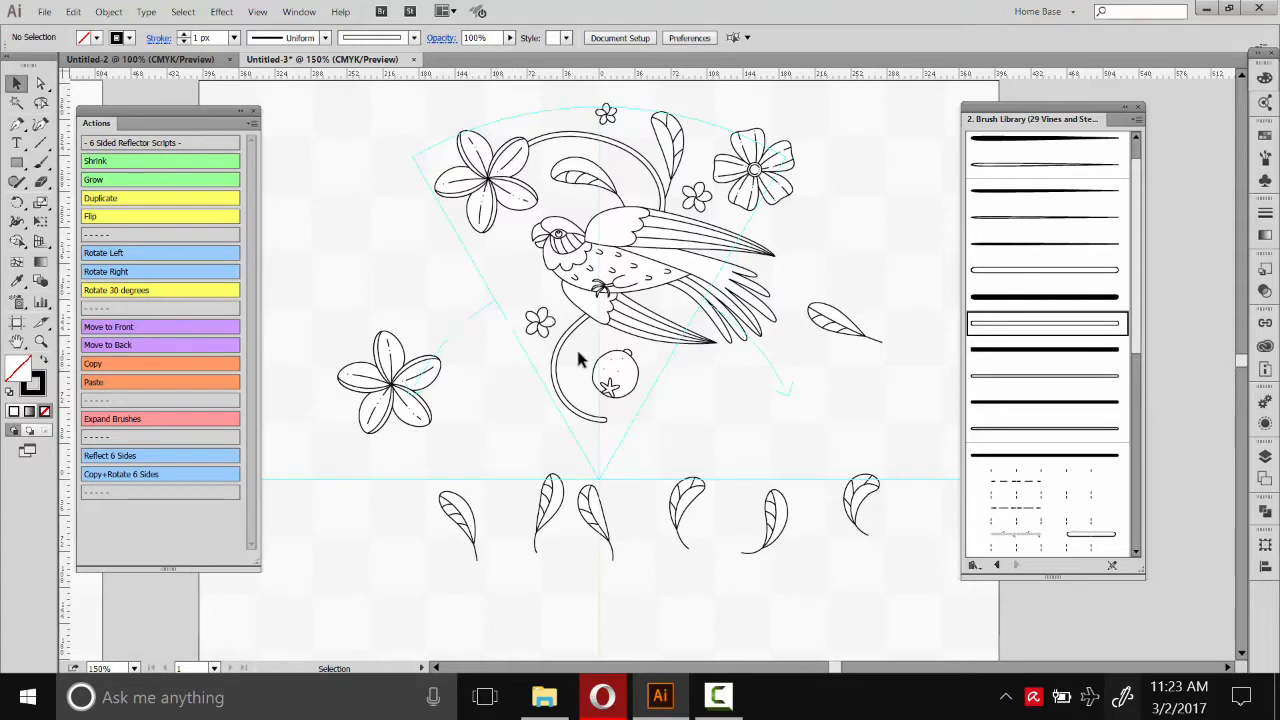
- Nudge the fruit back onto the wedge's axis and gather the spare pinwheel flower and leaf beside the leaf row
drag(614, 373, 602, 375)
click(430, 433)
drag(389, 424, 393, 548)
drag(470, 462, 451, 380)
drag(808, 244, 702, 436)
- Move all the spare leaves and the spare pinwheel flower together off the artboard, beyond its upper right corner
drag(920, 494, 390, 430)
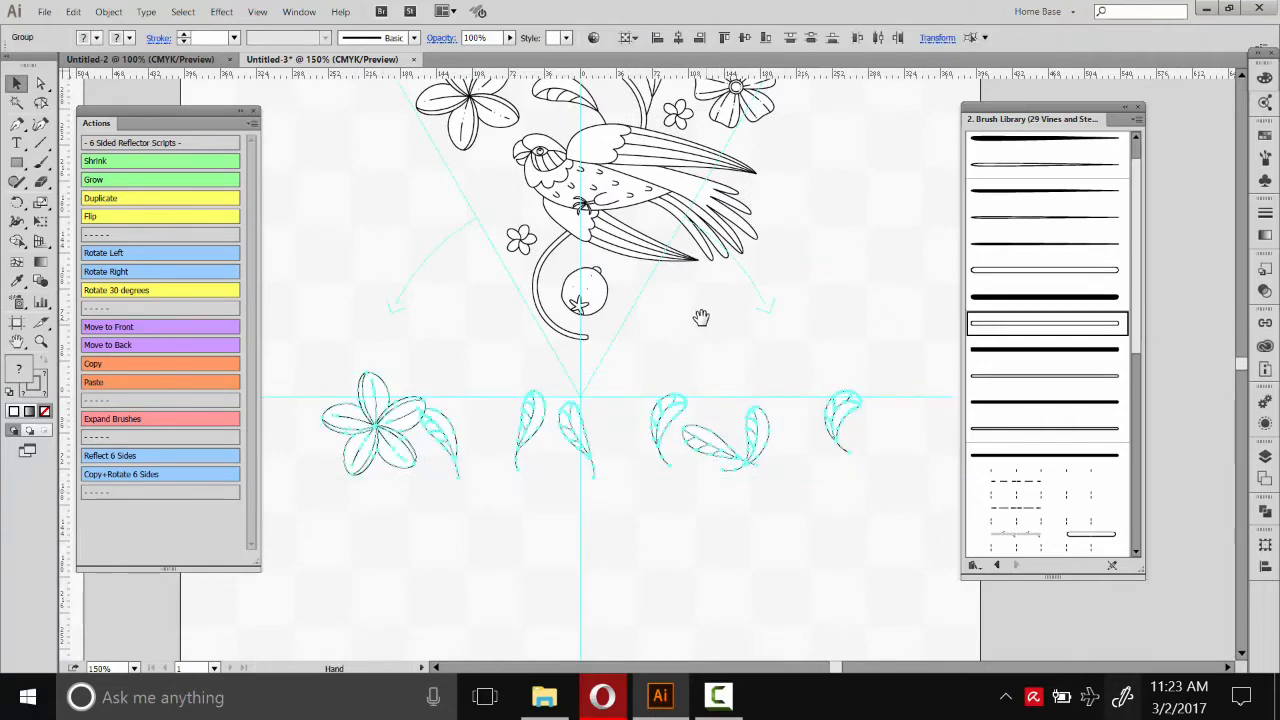
drag(703, 318, 646, 430)
drag(326, 530, 850, 186)
drag(850, 186, 876, 131)
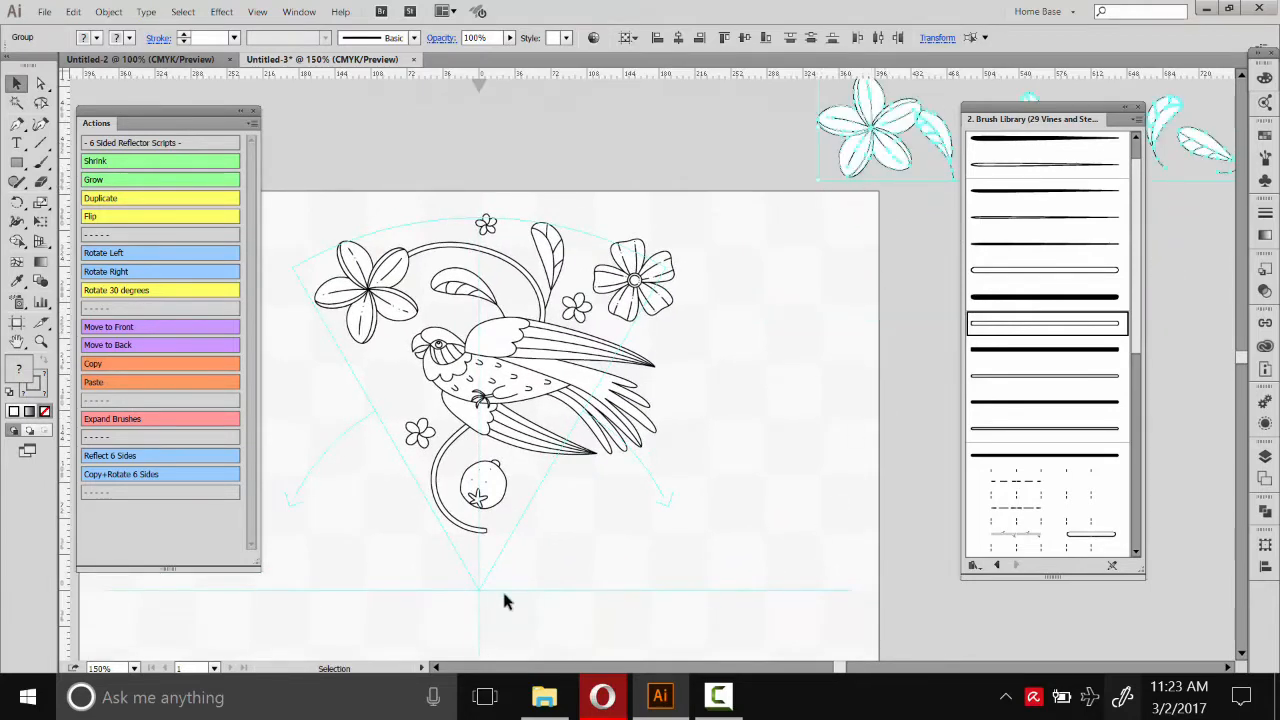
drag(831, 200, 881, 225)
drag(895, 150, 840, 139)
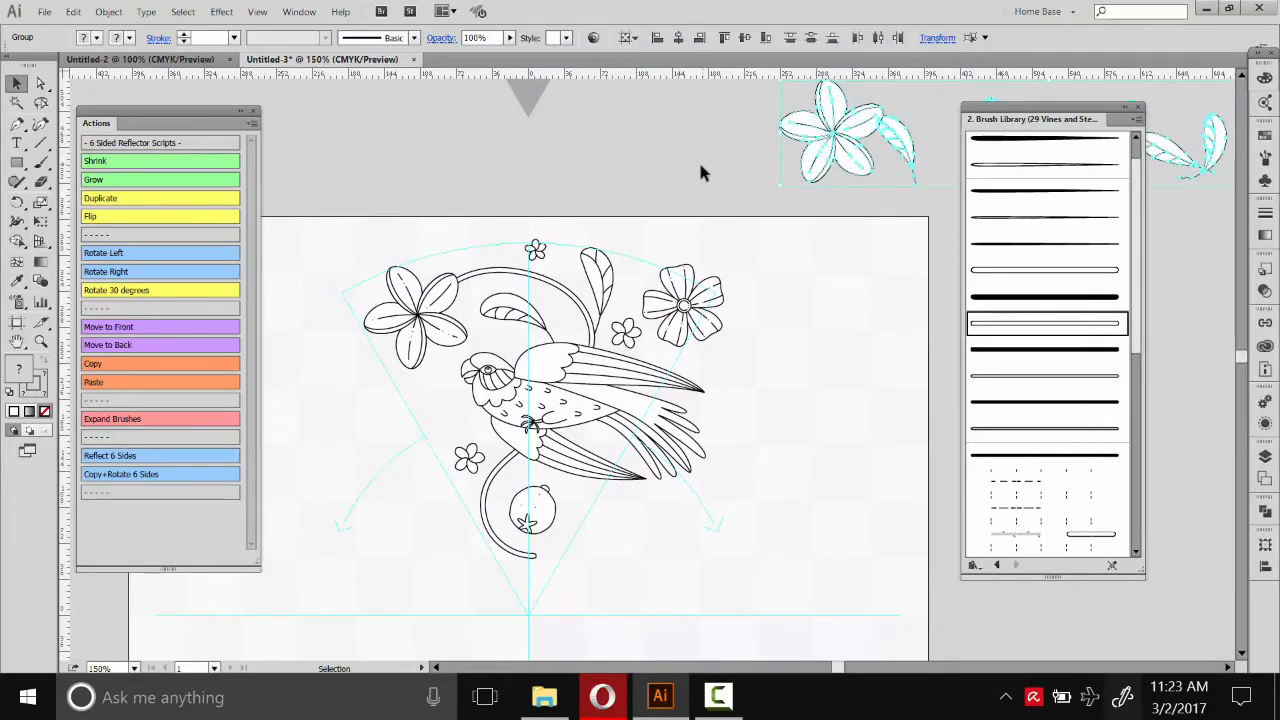
click(700, 165)
- Select all the wedge artwork and run the Reflect 6 Sides script on it
drag(743, 217, 797, 162)
drag(761, 356, 780, 319)
drag(869, 522, 359, 133)
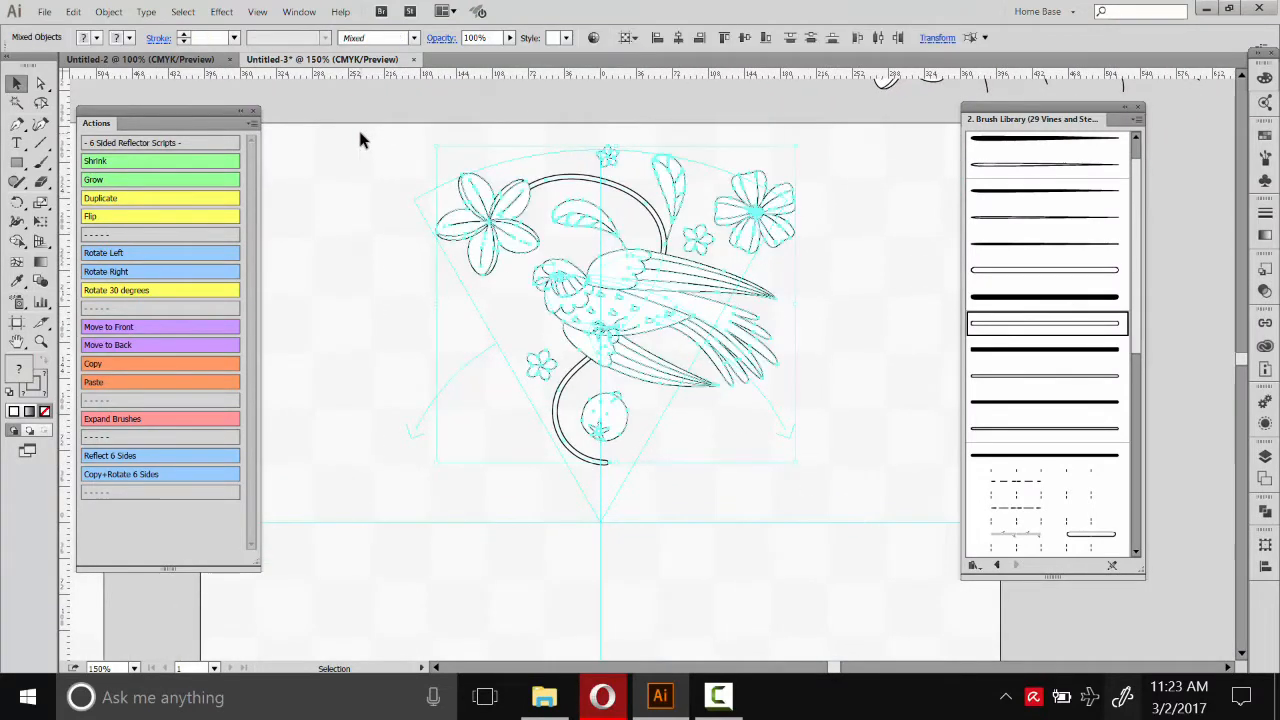
click(108, 456)
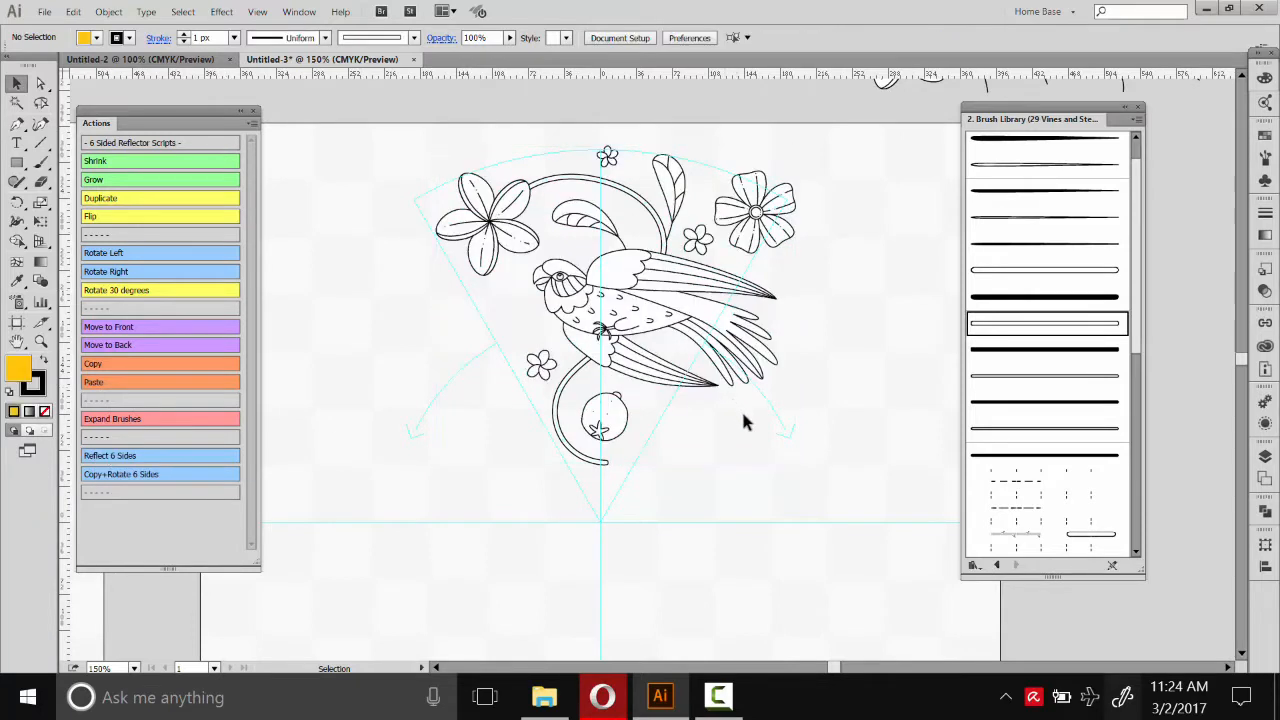
- Undo the last operations of the Reflect 6 Sides script to step back through the mandala's construction
key(ctrl+z)
key(ctrl+z)
key(ctrl+z)
key(ctrl+z)
key(ctrl+z)
key(ctrl+z)
key(ctrl+z)
key(ctrl+z)
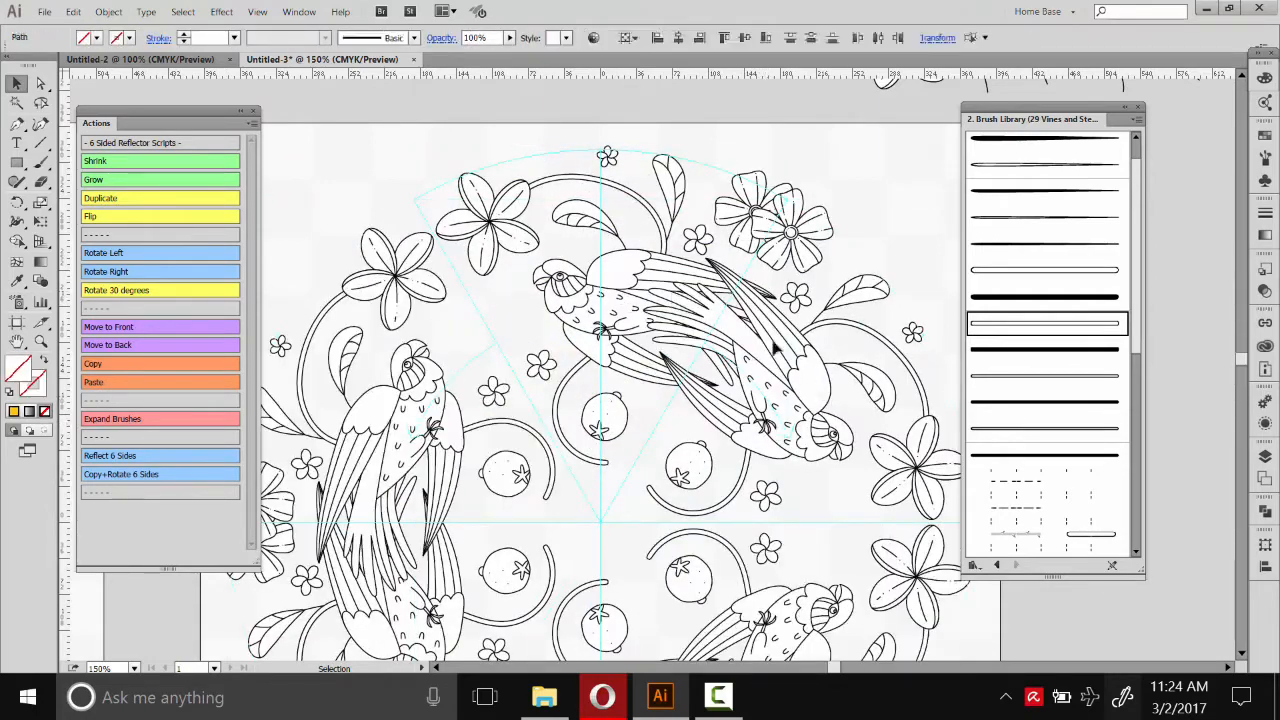
- Examine the assembled six-sided parrot mandala, especially how the parrots' tails, flowers and vines meet between segments
drag(357, 337, 714, 322)
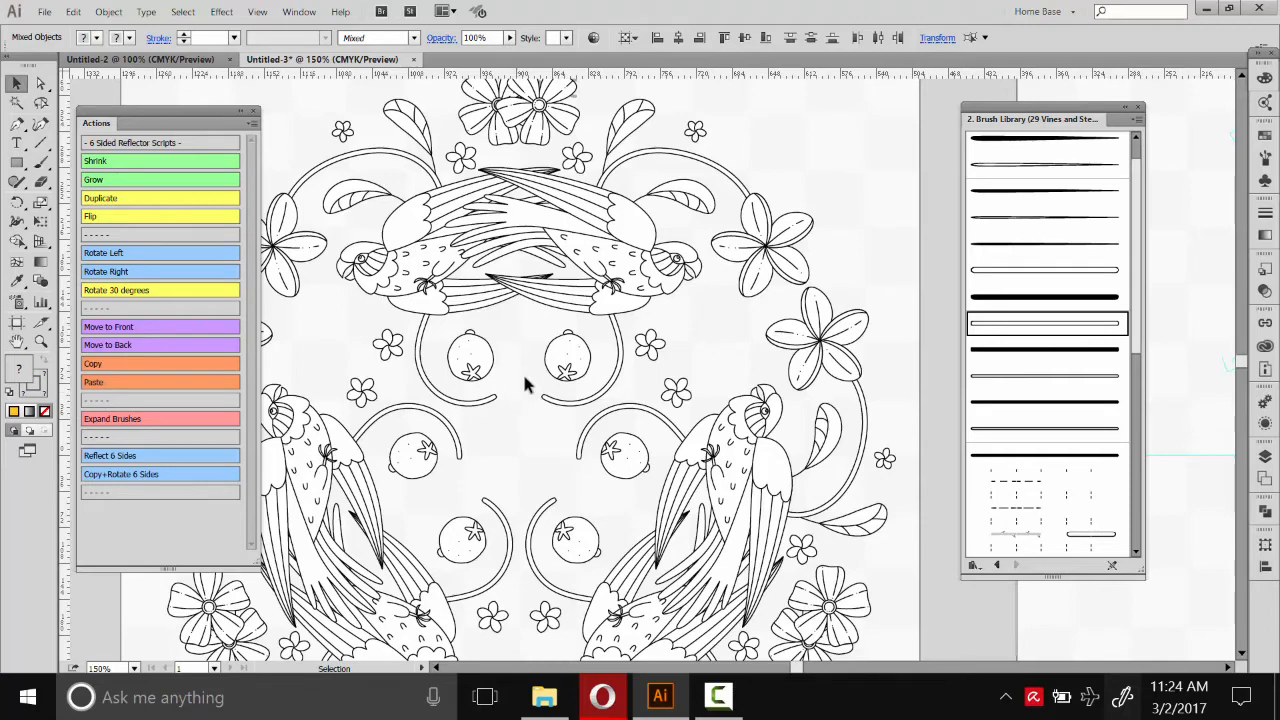
drag(581, 347, 685, 270)
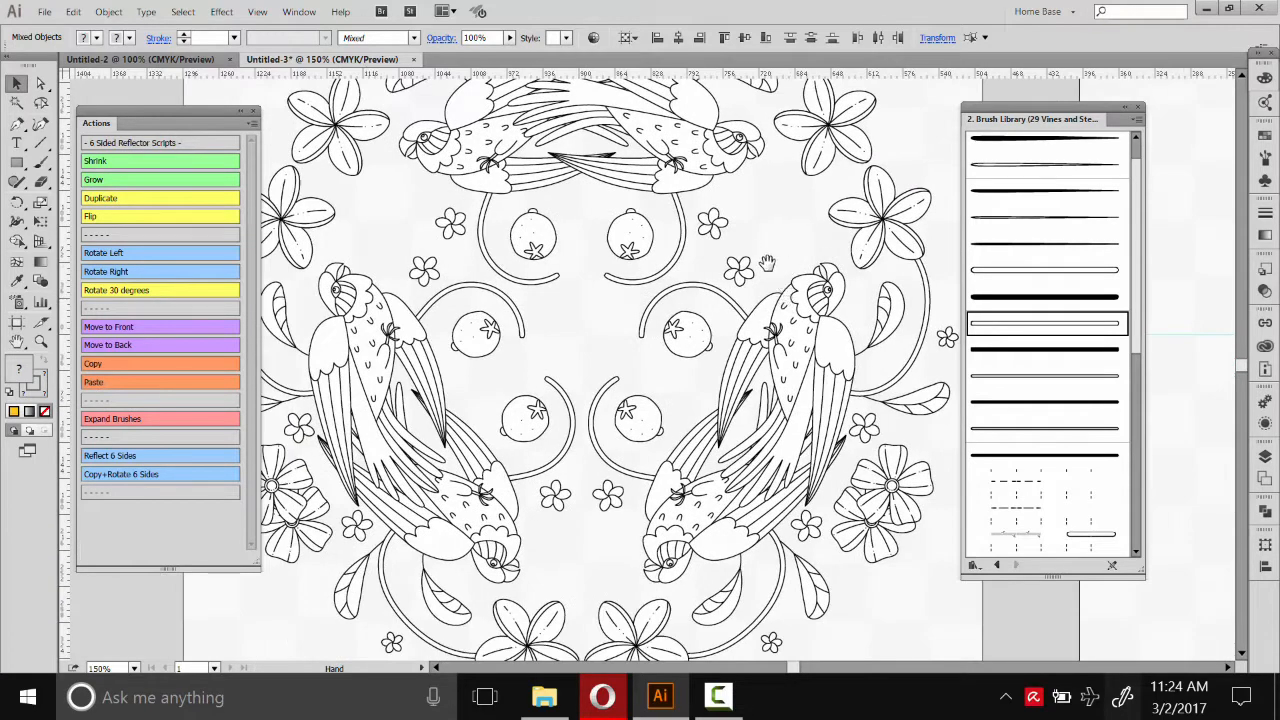
drag(770, 192, 760, 260)
drag(774, 213, 742, 266)
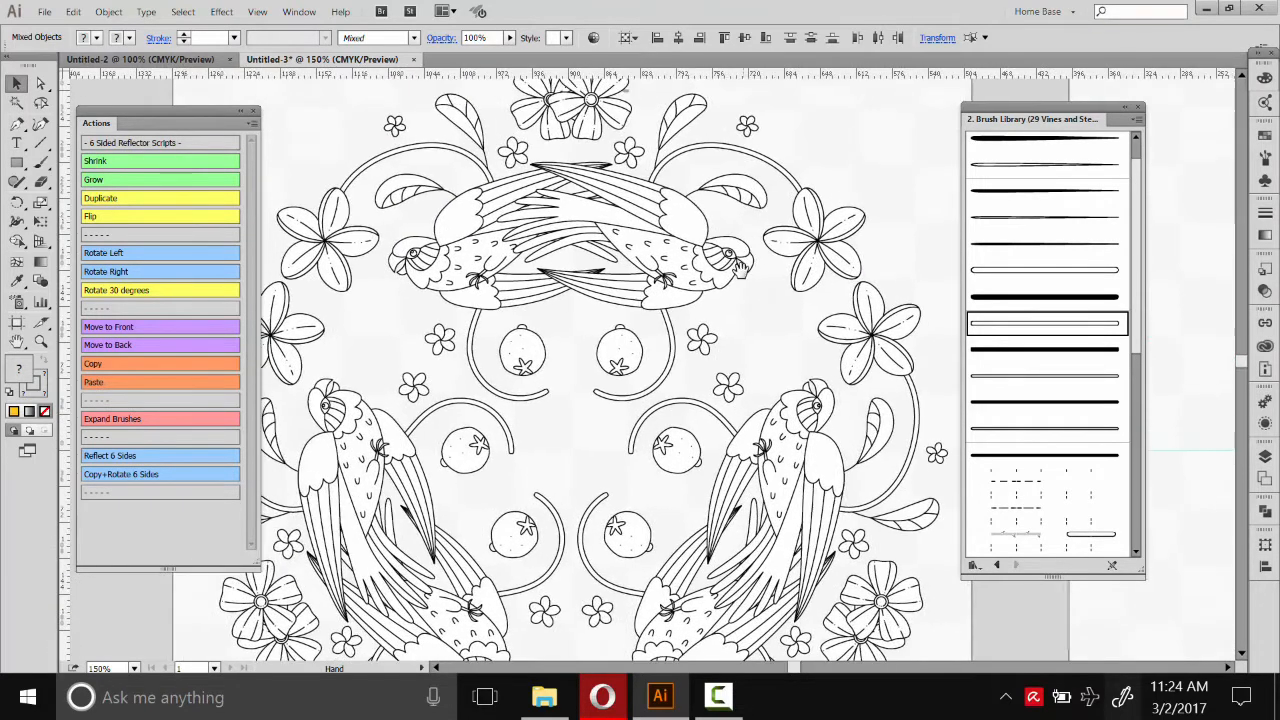
drag(651, 227, 625, 255)
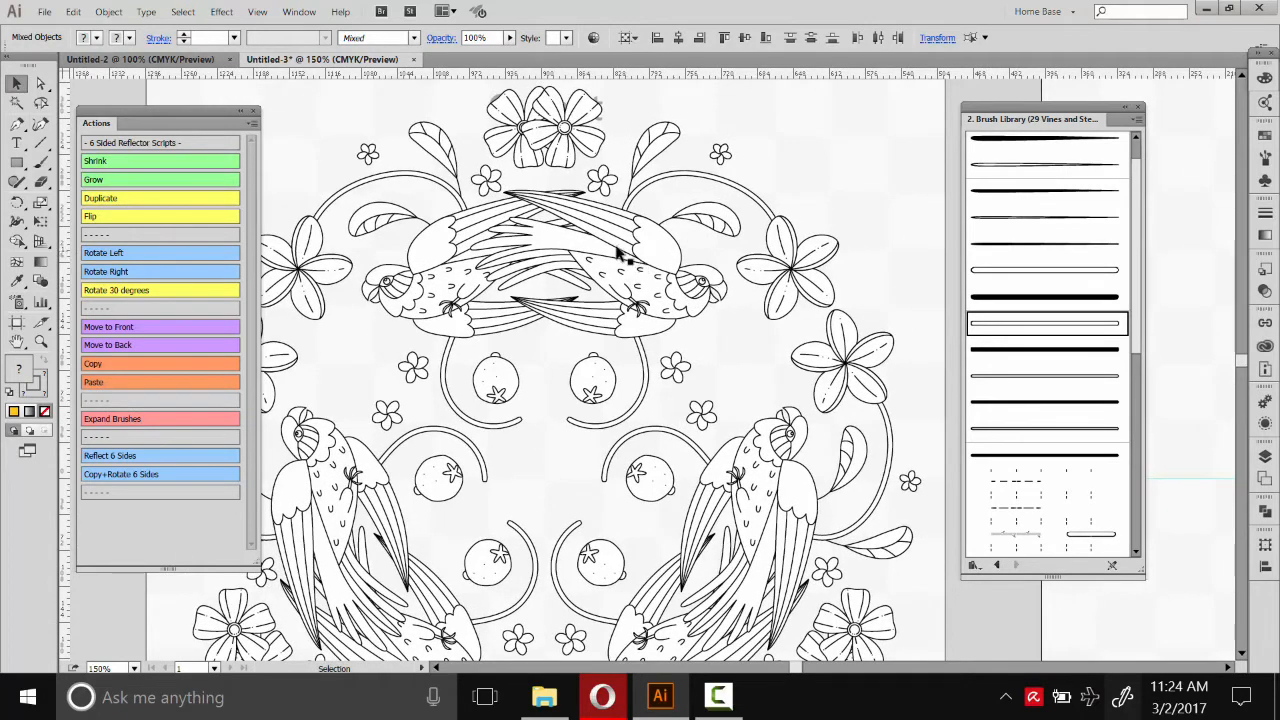
- Delete the reflected mandala, select all the wedge artwork and run the Copy+Rotate 6 Sides script on it
key(Delete)
drag(811, 235, 591, 280)
drag(797, 340, 240, 274)
drag(861, 390, 789, 468)
drag(840, 505, 400, 138)
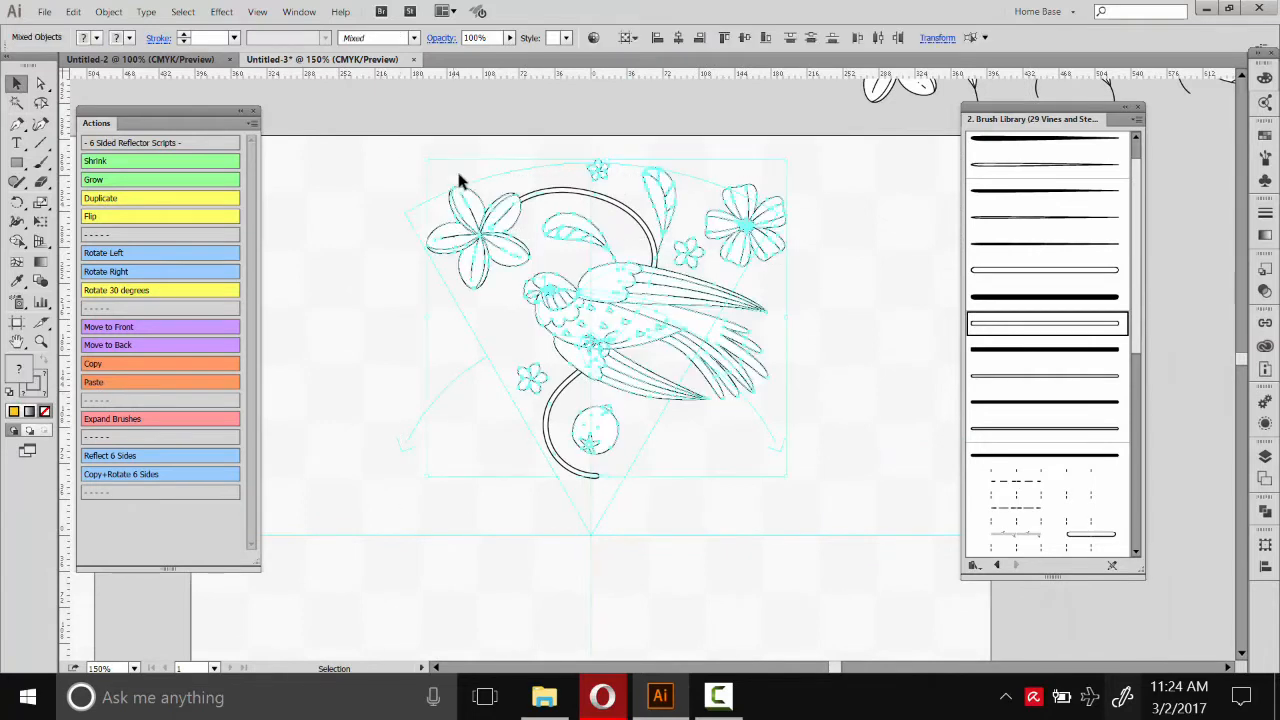
click(125, 476)
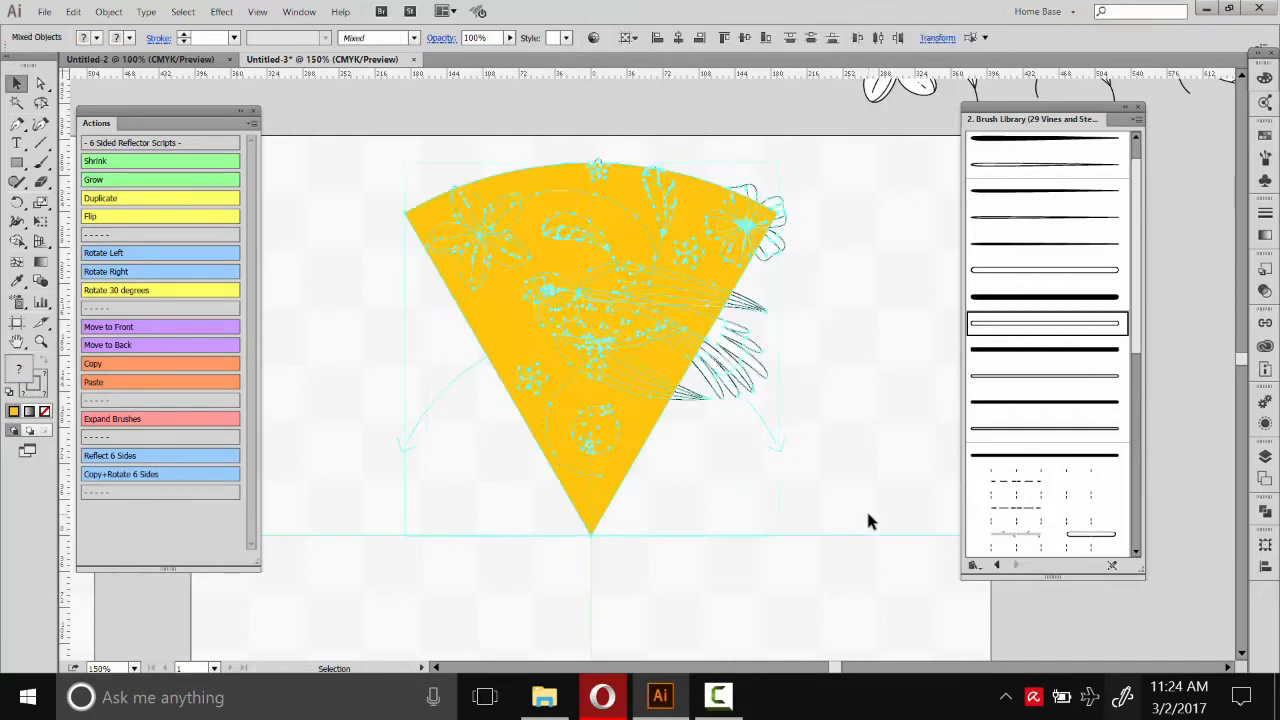
key(ctrl+z)
key(ctrl+z)
key(ctrl+z)
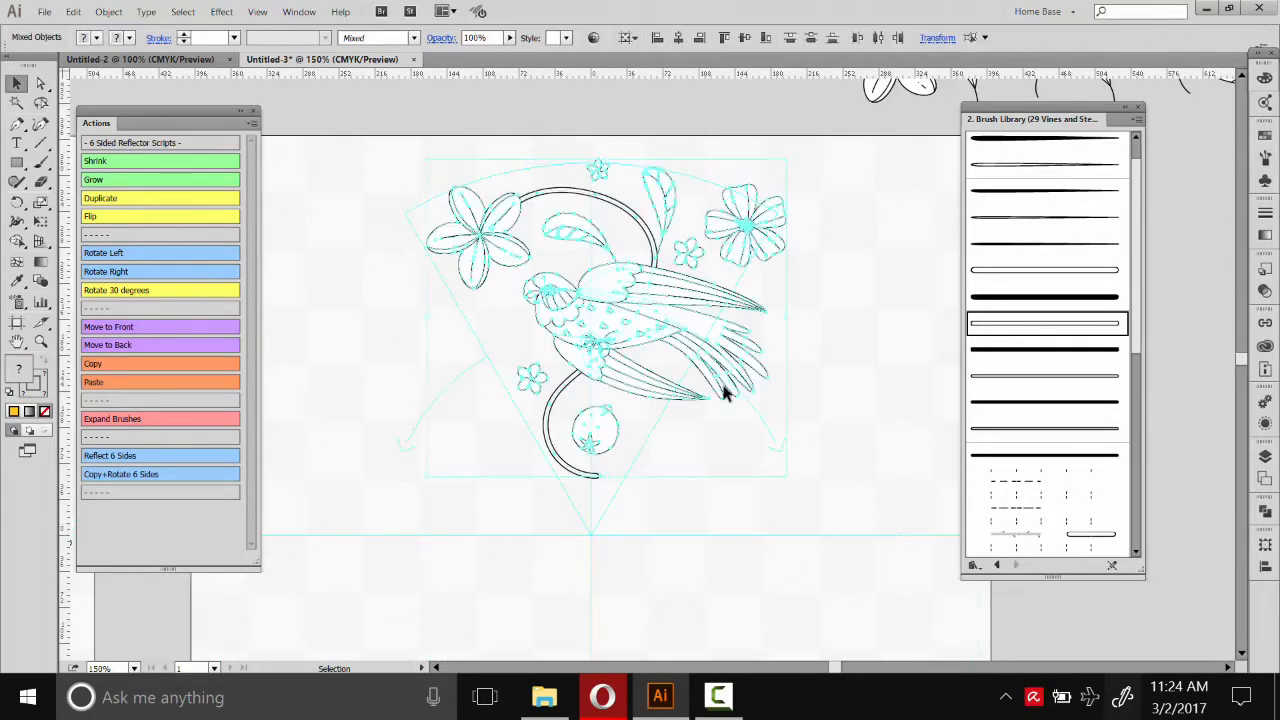
- Move the small flower below the parrot's head onto the upper part of the fruit's vine and bring it to the front
key(space)
drag(349, 363, 480, 358)
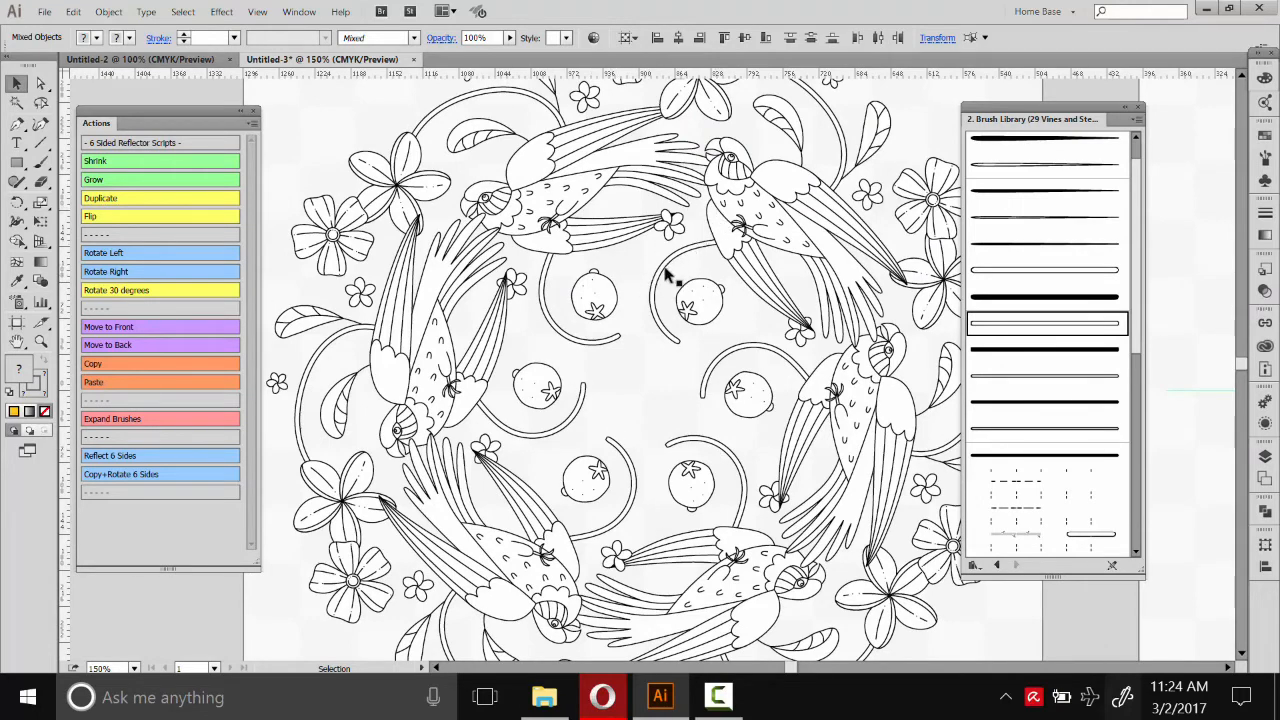
drag(629, 280, 616, 314)
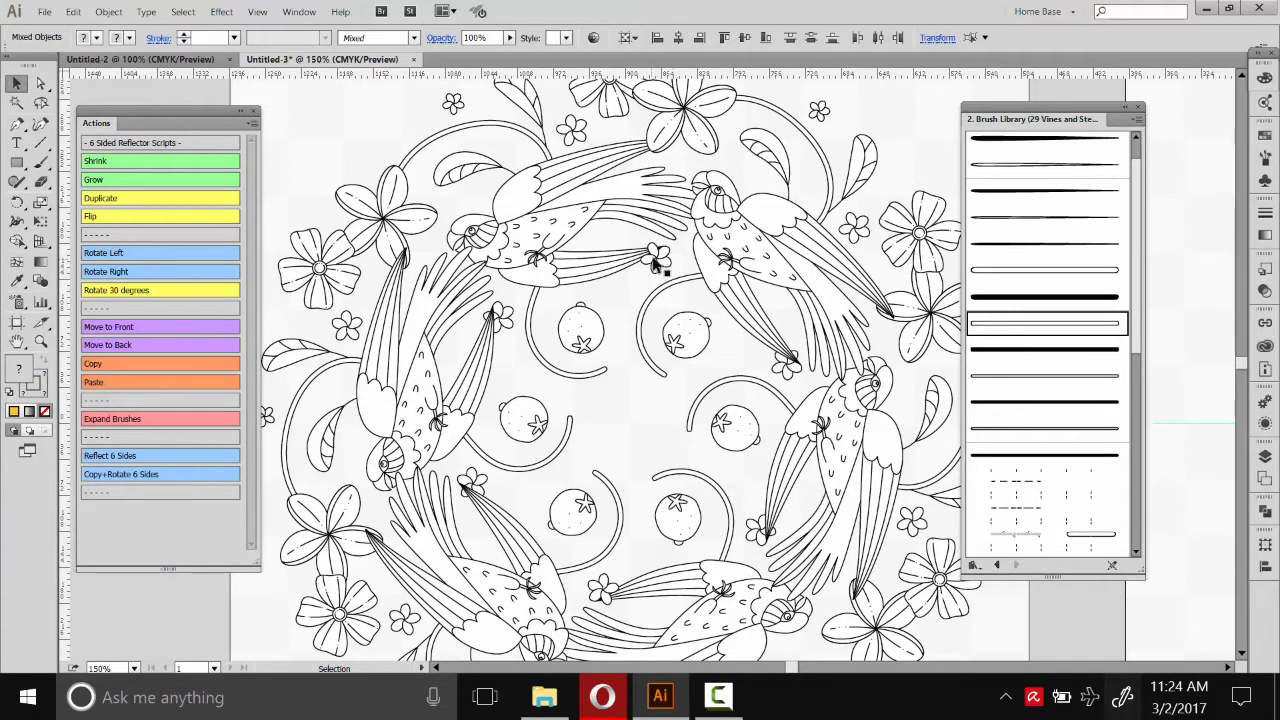
click(636, 308)
drag(636, 308, 338, 332)
drag(826, 280, 492, 263)
drag(737, 289, 599, 276)
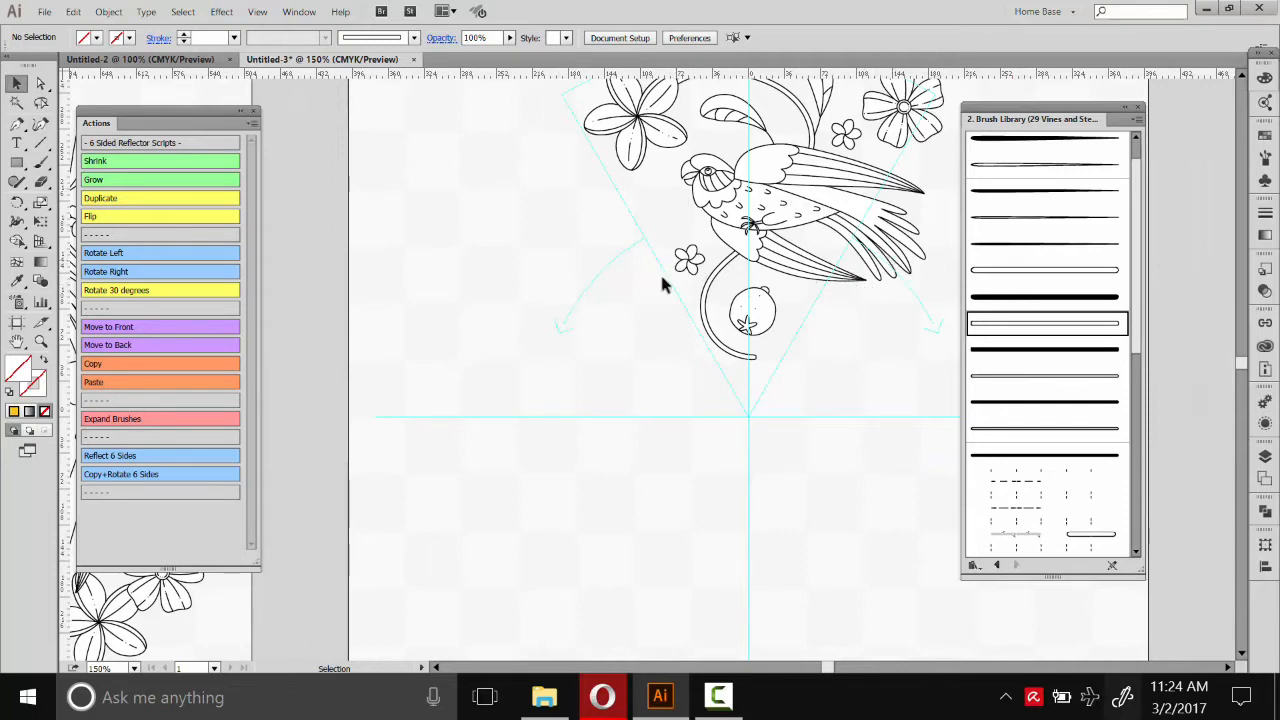
drag(688, 272, 707, 272)
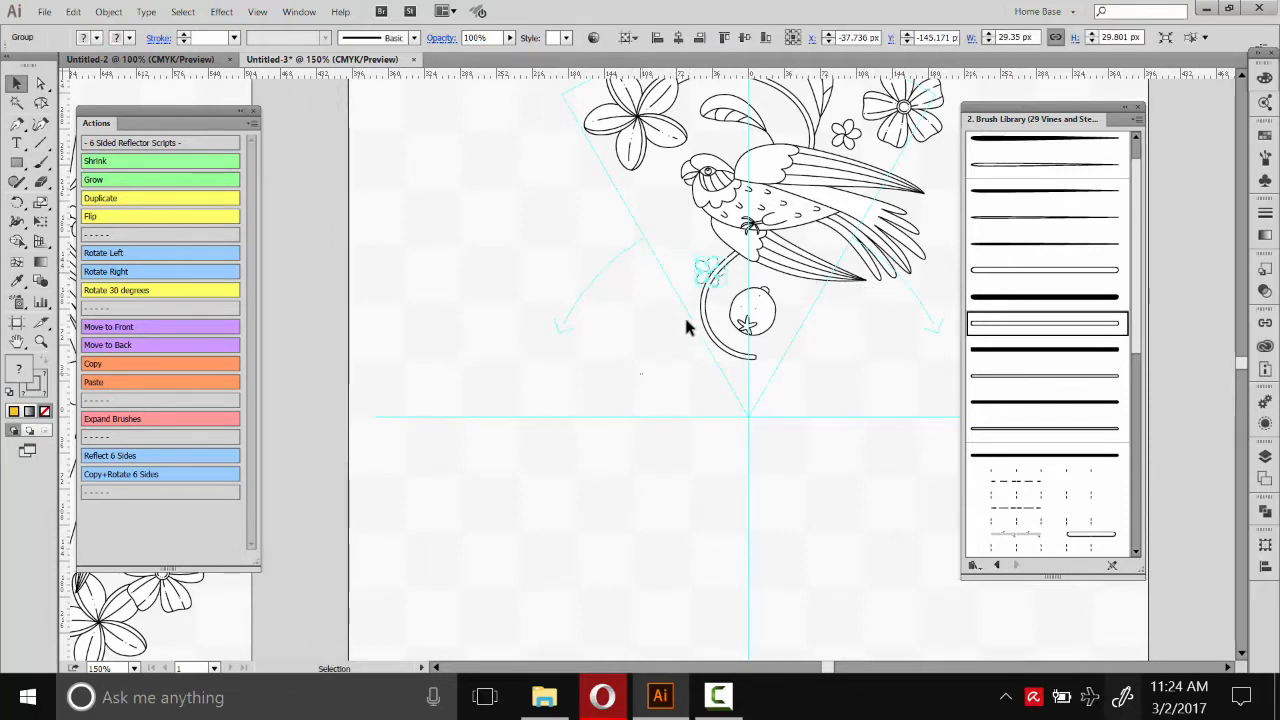
click(707, 272)
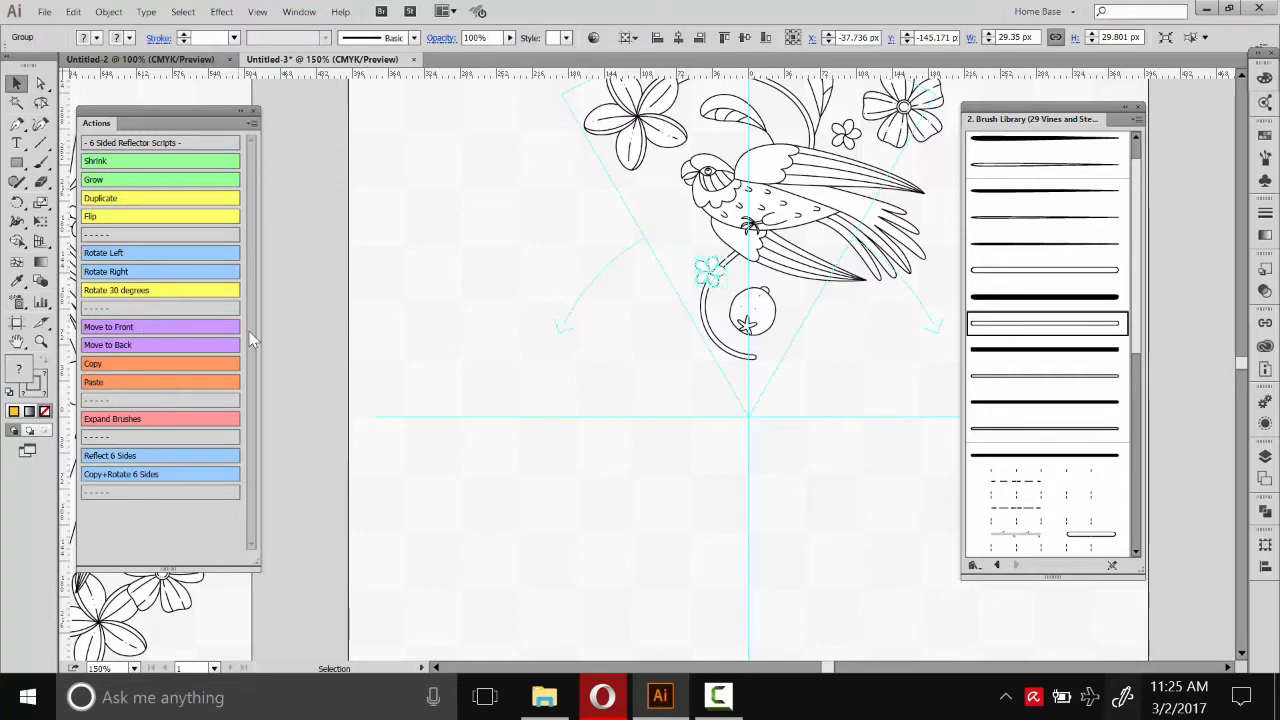
click(637, 349)
- Delete the old rotated mandala and run Copy+Rotate 6 Sides on the wedge artwork with the small flower on its vine
drag(726, 353, 1019, 338)
click(418, 286)
key(Delete)
drag(881, 260, 470, 400)
scroll(400, 130, up, 1)
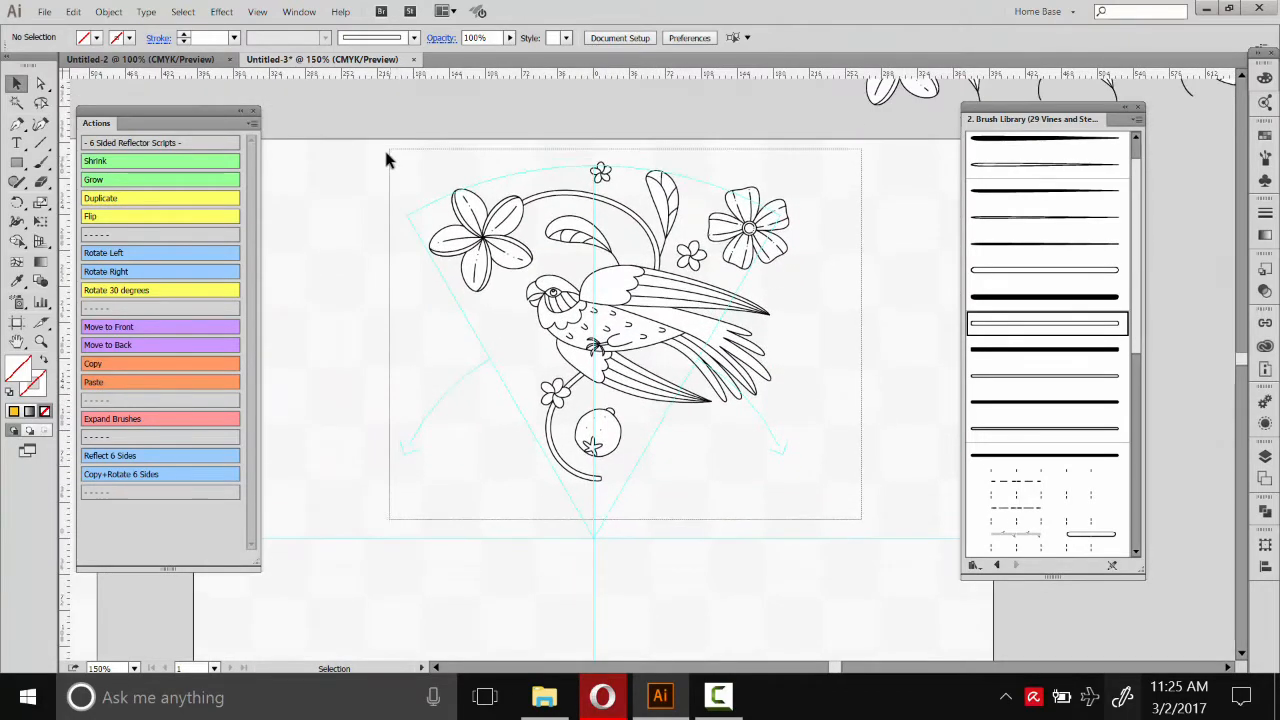
key(ctrl+a)
click(177, 474)
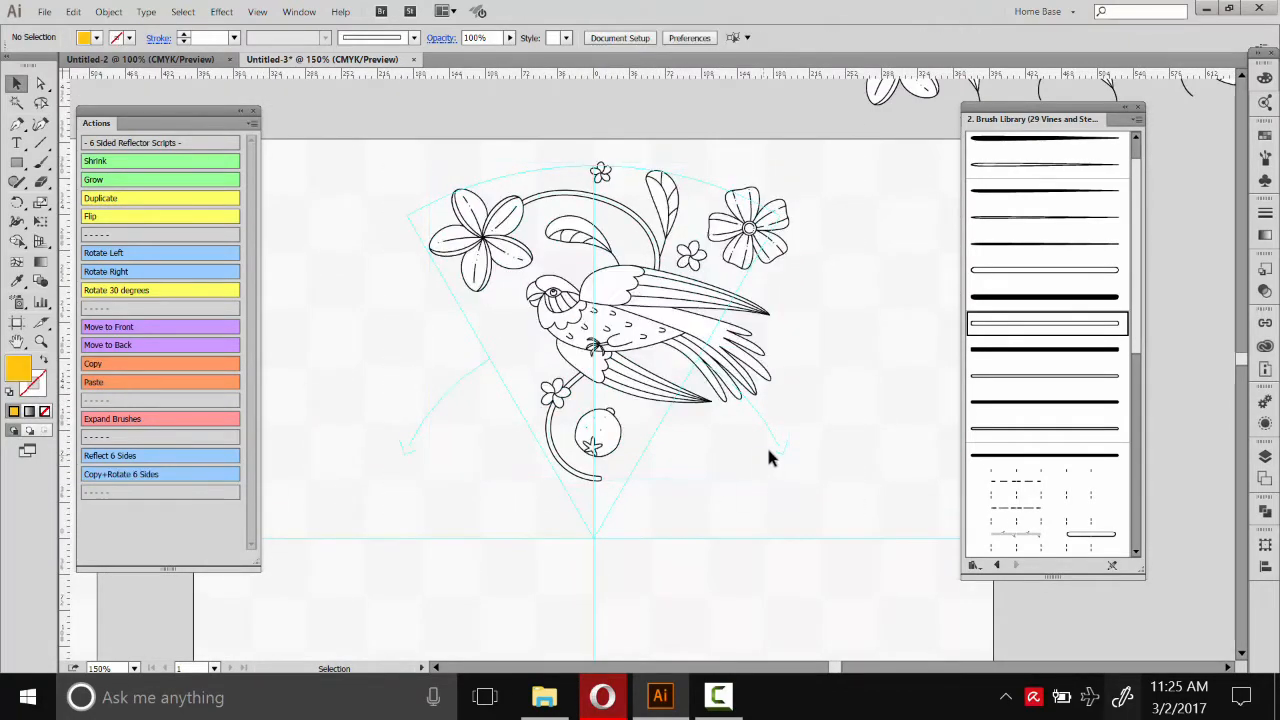
key(ctrl+z)
key(ctrl+z)
key(ctrl+z)
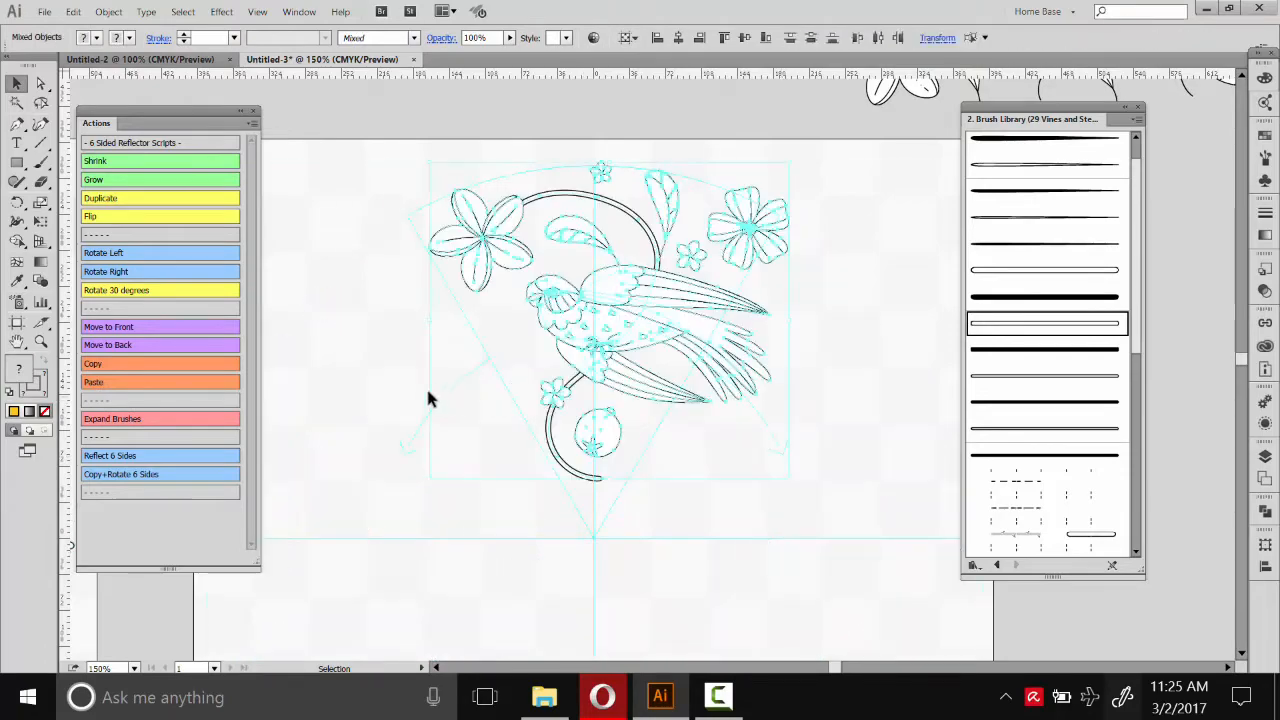
- Examine the rotated mandala, especially the spacing of the fruit, vines and small flowers around its centre
drag(320, 389, 655, 368)
drag(420, 368, 730, 305)
drag(280, 350, 452, 296)
drag(590, 254, 676, 257)
drag(706, 372, 676, 377)
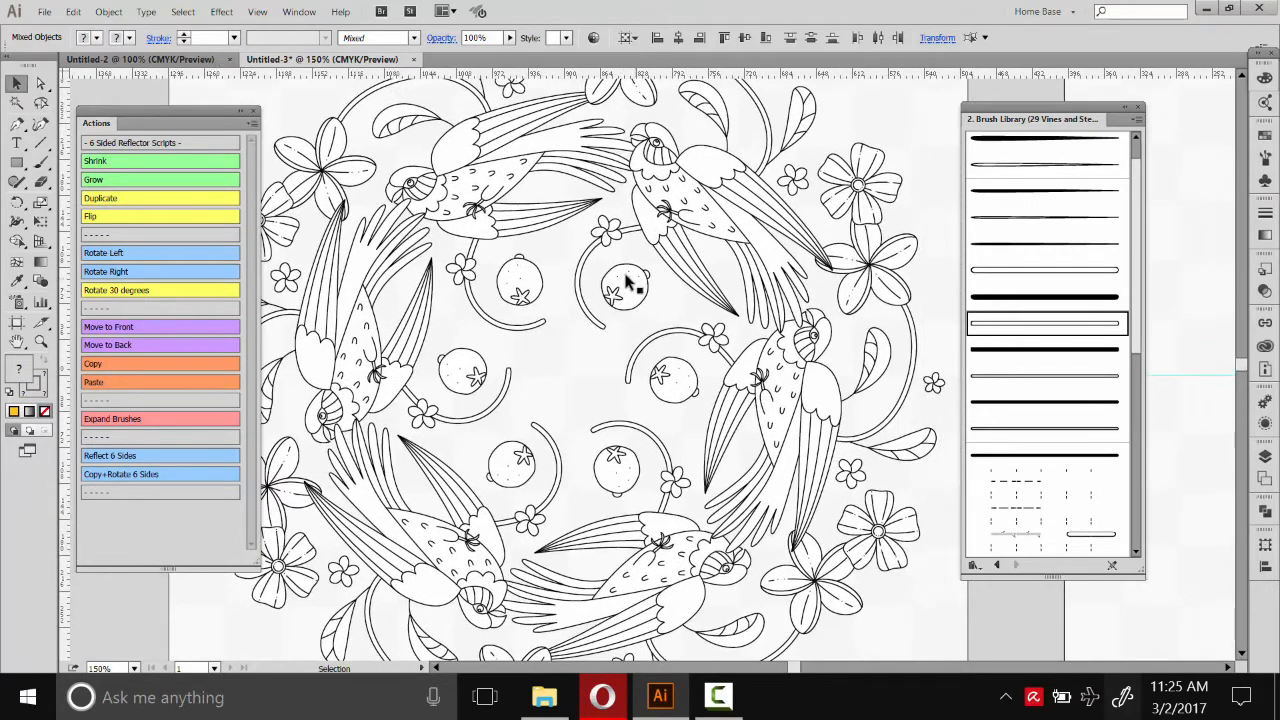
drag(636, 284, 686, 347)
click(667, 335)
click(664, 342)
click(768, 366)
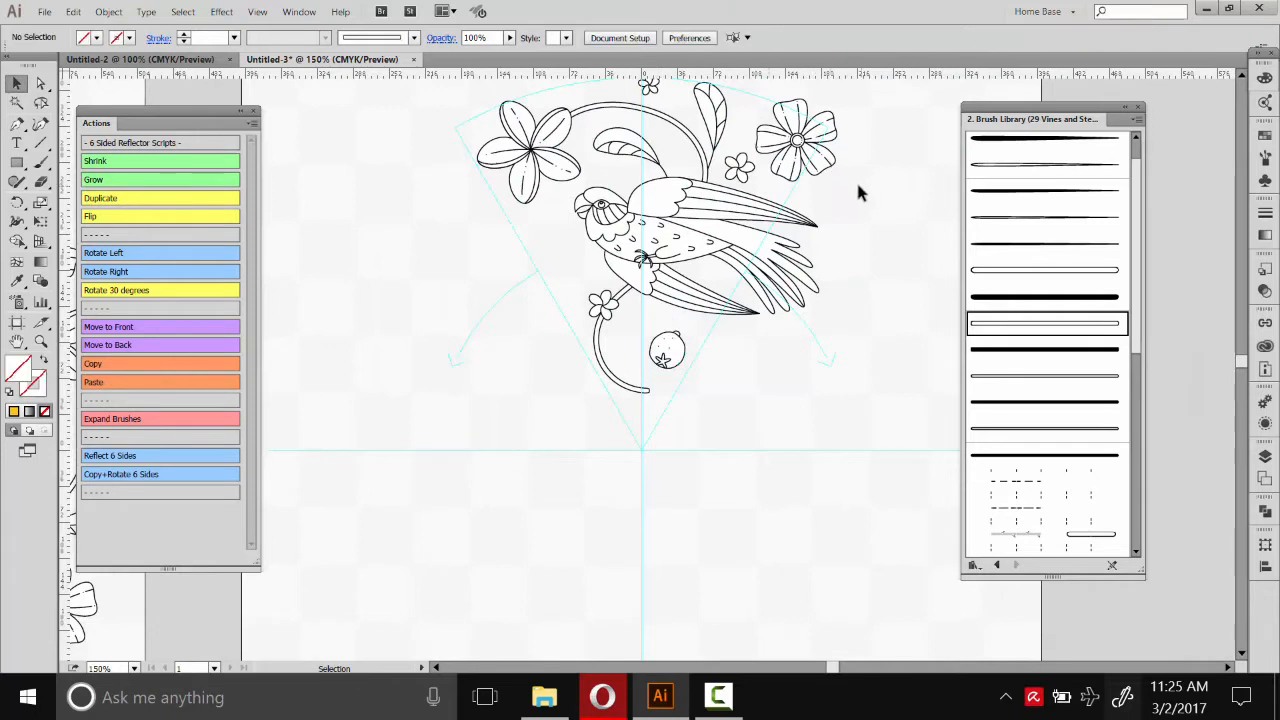
- Place a smaller copy of the large five-petal flower over the lower end of the vine and move the fruit aside
drag(540, 155, 636, 372)
drag(655, 303, 686, 340)
drag(629, 362, 646, 383)
click(697, 405)
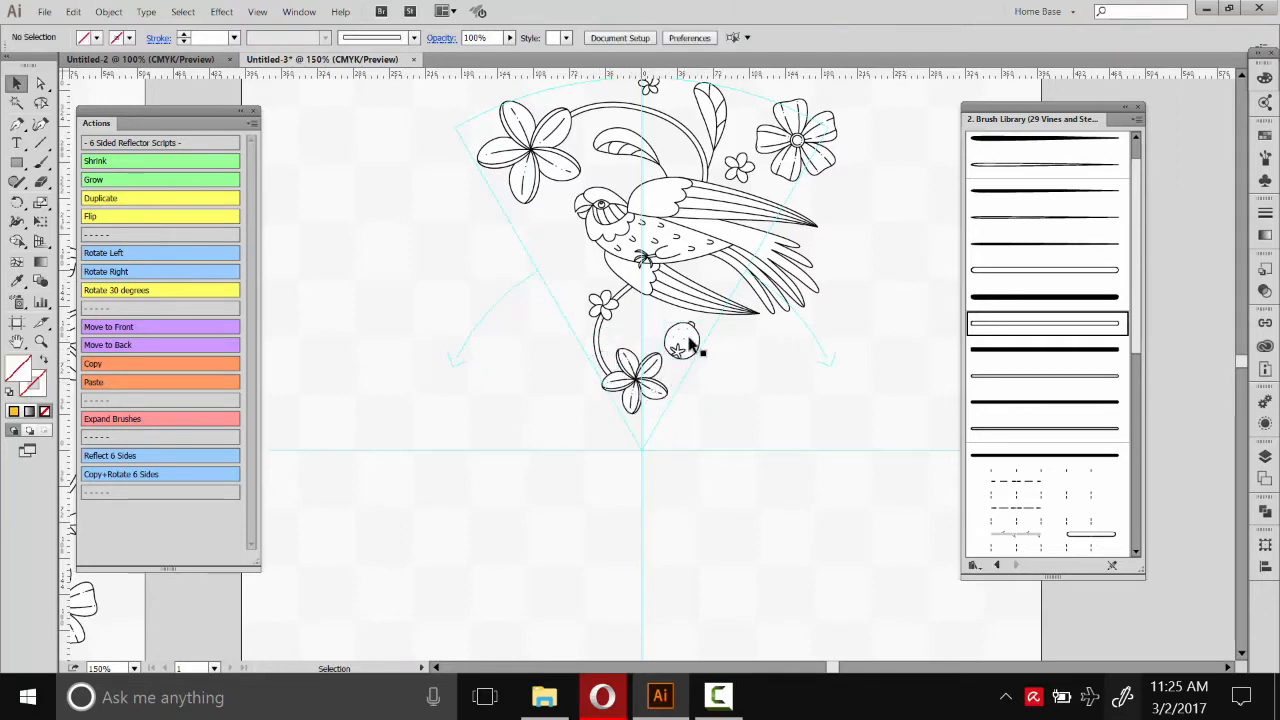
- Shrink the fruit slightly and place it between the parrot's lower wing and the new flower on the vine's end
mouse_move(672, 338)
mouse_down()
mouse_move(660, 312)
mouse_move(648, 333)
mouse_up()
key(ctrl+shift+a)
click(648, 333)
key(ctrl+shift+a)
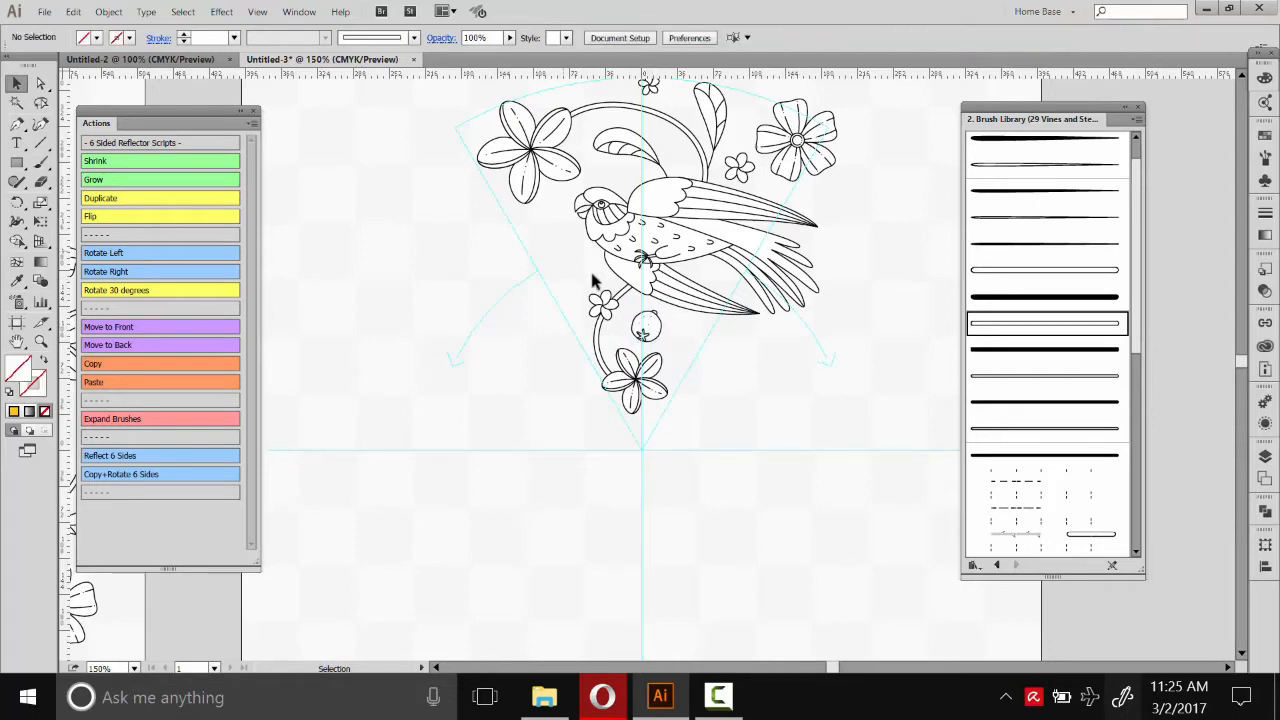
- Delete the outdated mandala and run Copy+Rotate 6 Sides on the wedge artwork including the added flower and smaller fruit
drag(415, 363, 723, 349)
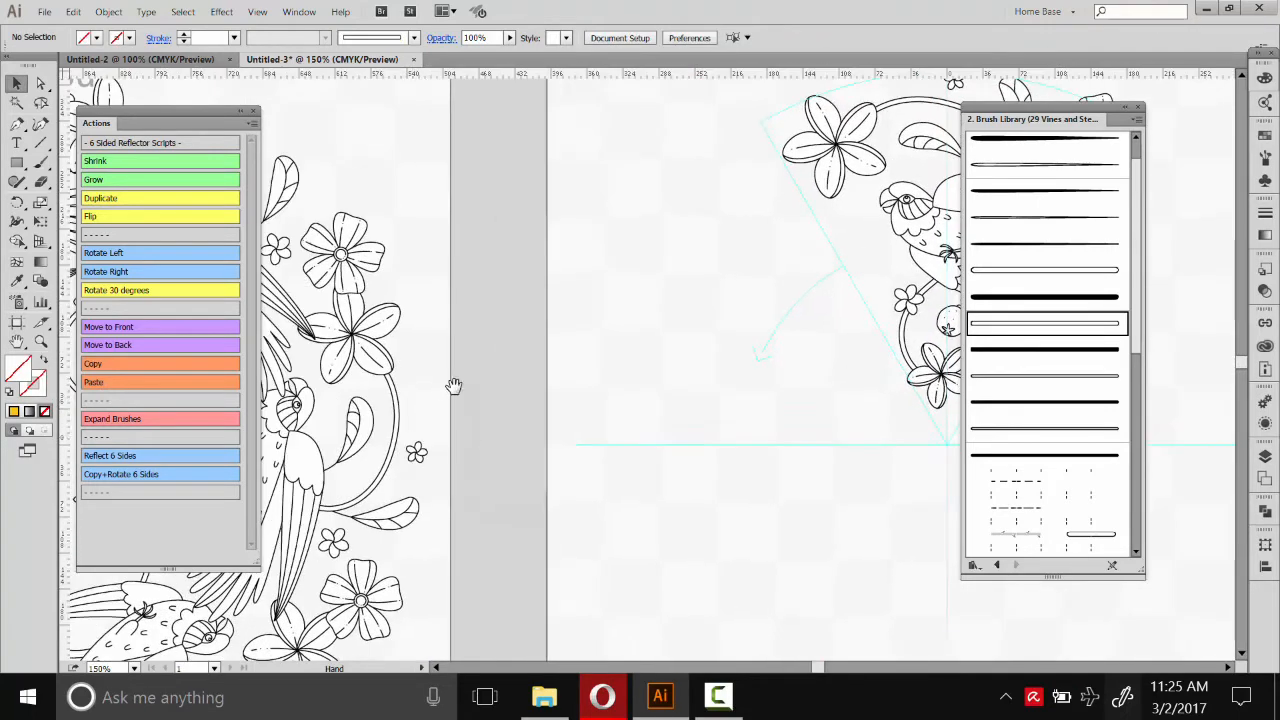
drag(454, 386, 673, 378)
click(568, 334)
key(Delete)
drag(685, 298, 229, 324)
drag(897, 318, 808, 390)
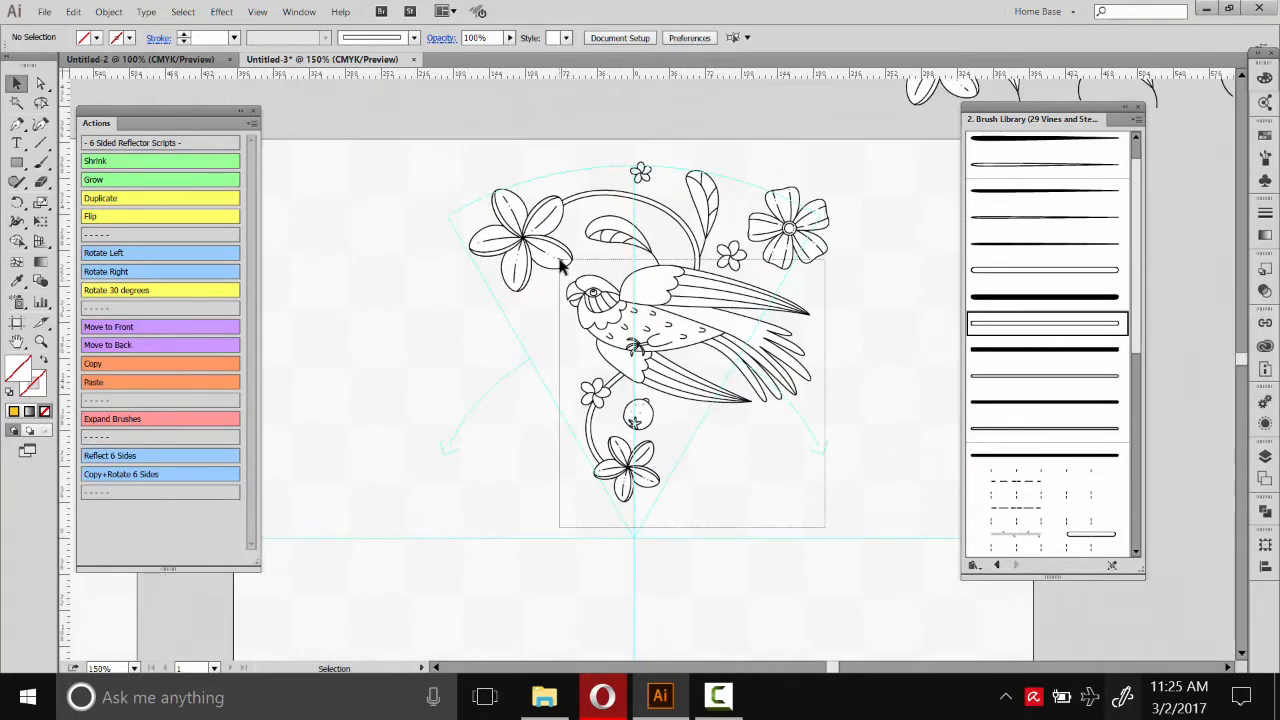
drag(469, 438, 702, 444)
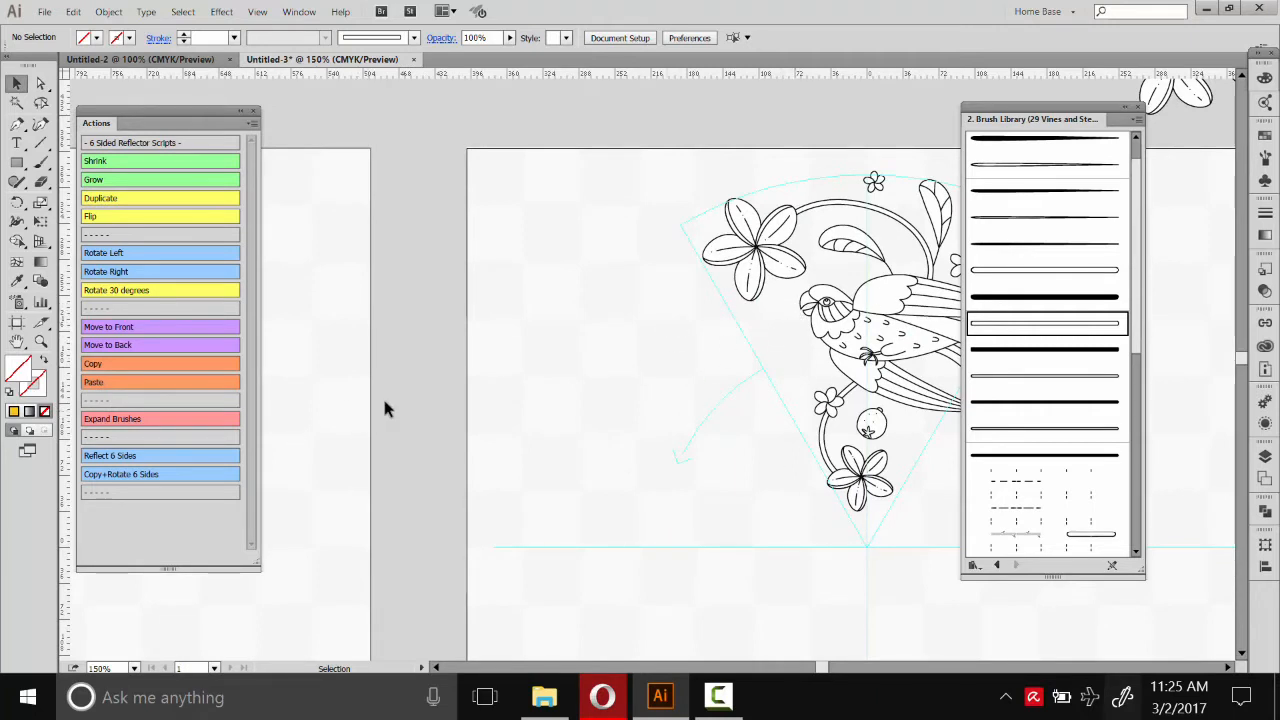
drag(620, 408, 440, 428)
drag(880, 562, 484, 190)
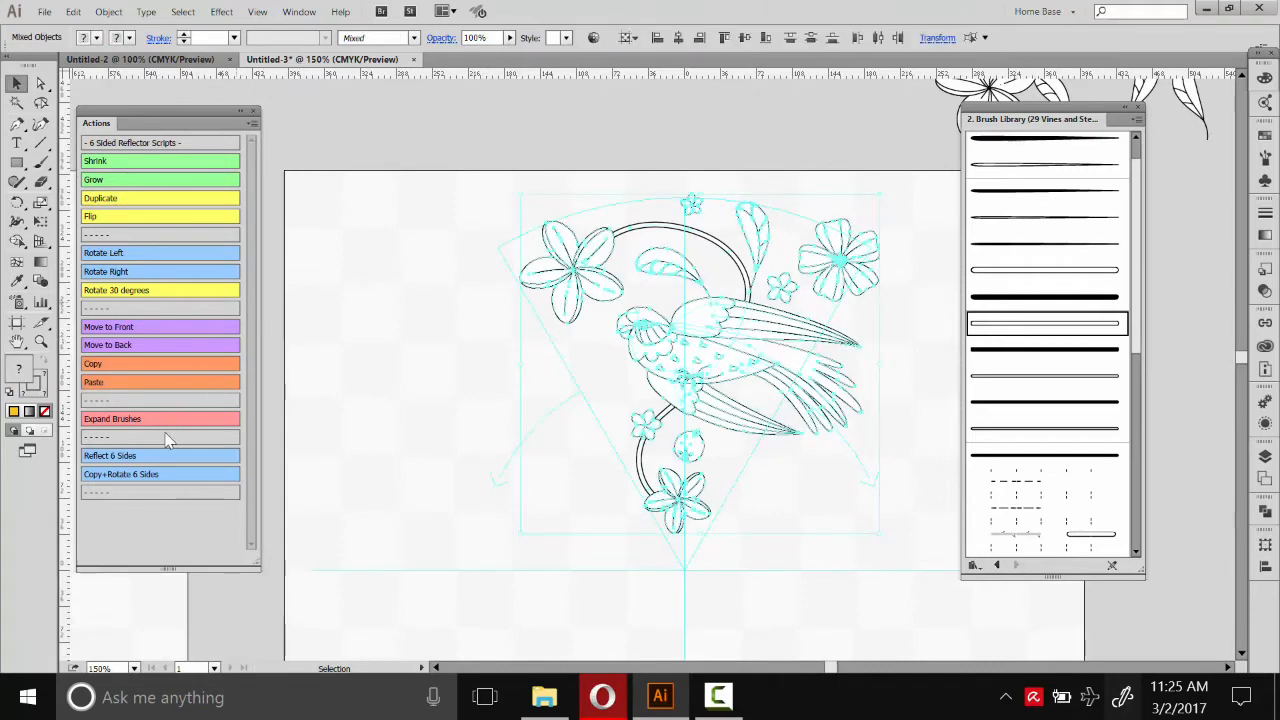
click(137, 474)
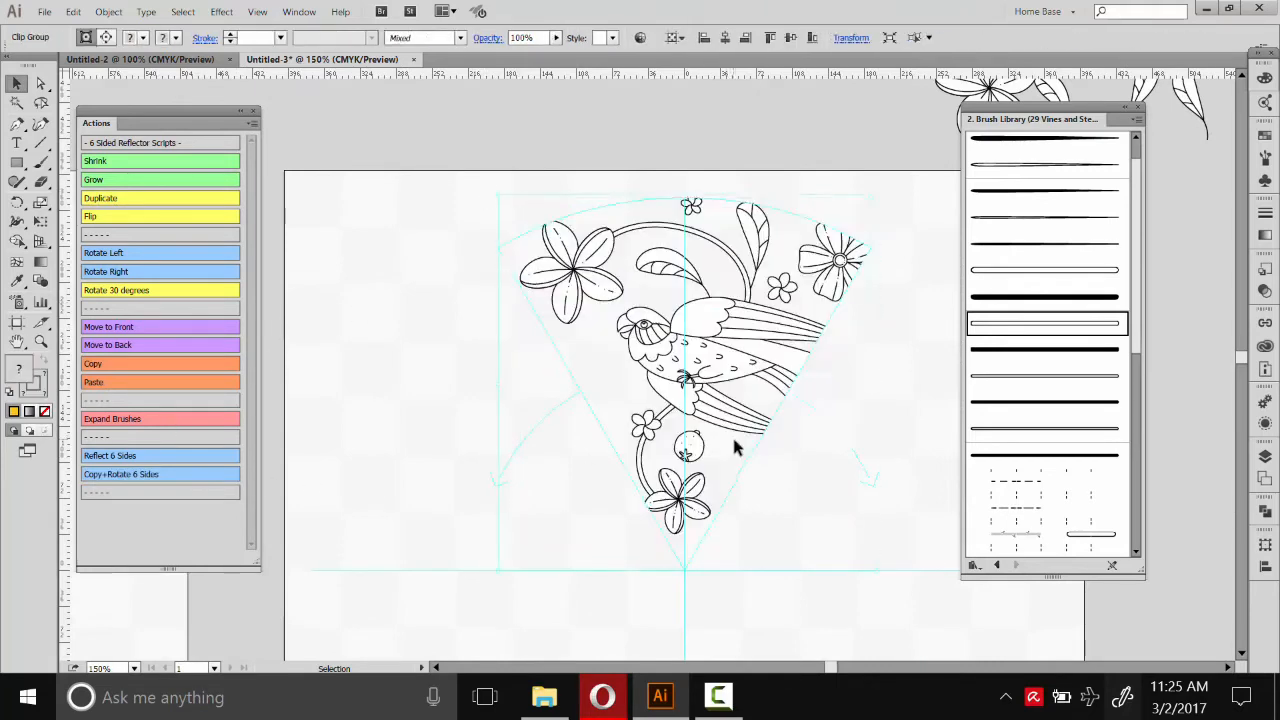
key(ctrl+z)
key(ctrl+z)
key(ctrl+z)
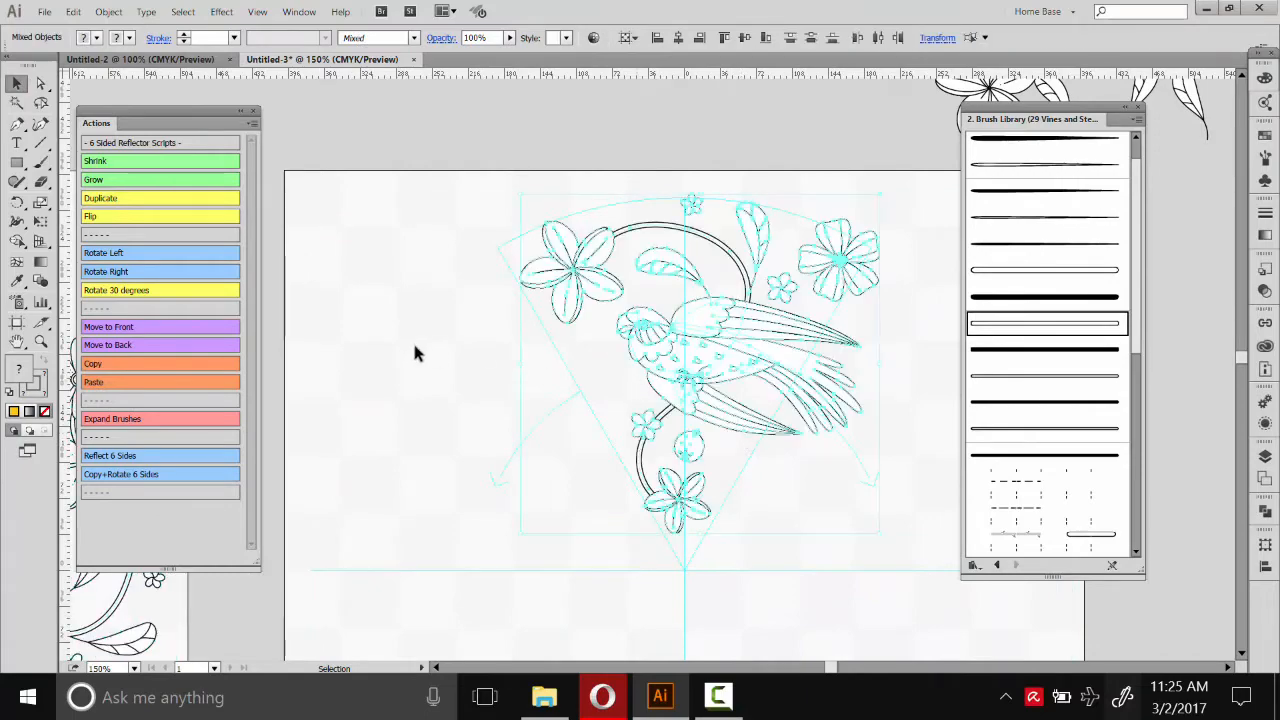
- Bring the five-petal flower at the mandala's upper left in front of the neighbouring parrot's wing tip, working inside its group
click(504, 339)
drag(504, 339, 697, 337)
drag(268, 295, 562, 274)
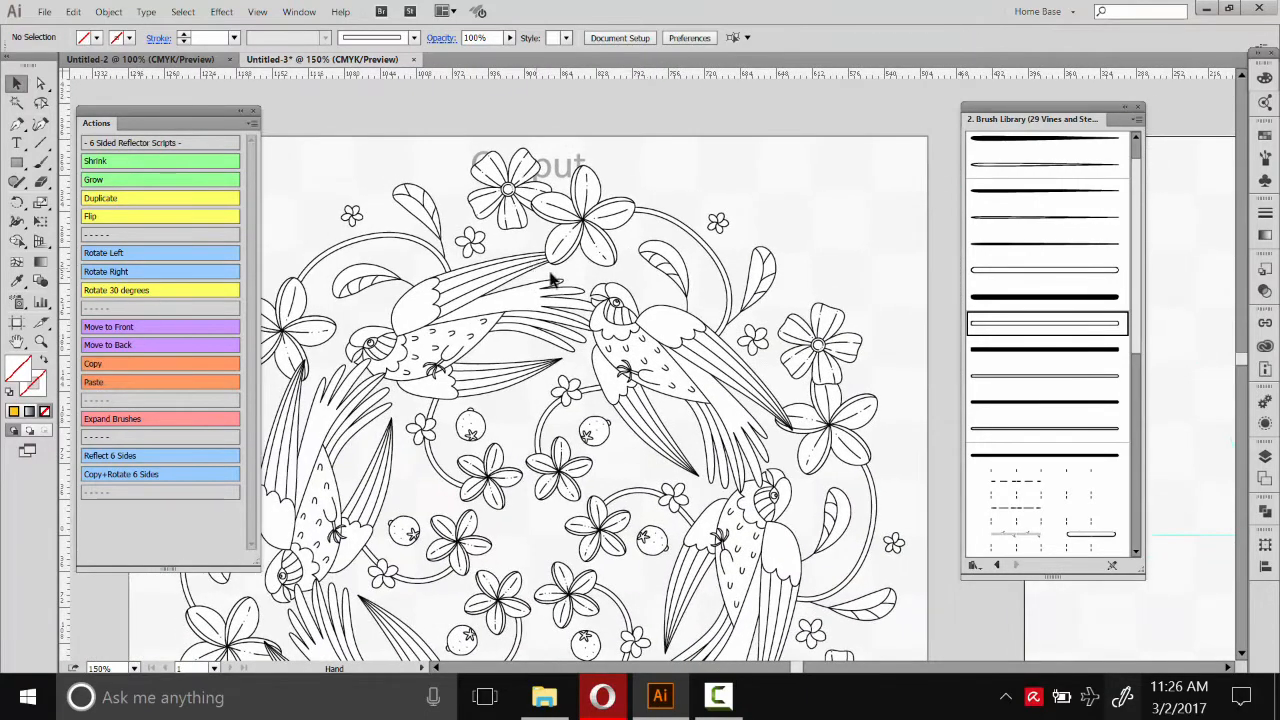
drag(289, 395, 427, 336)
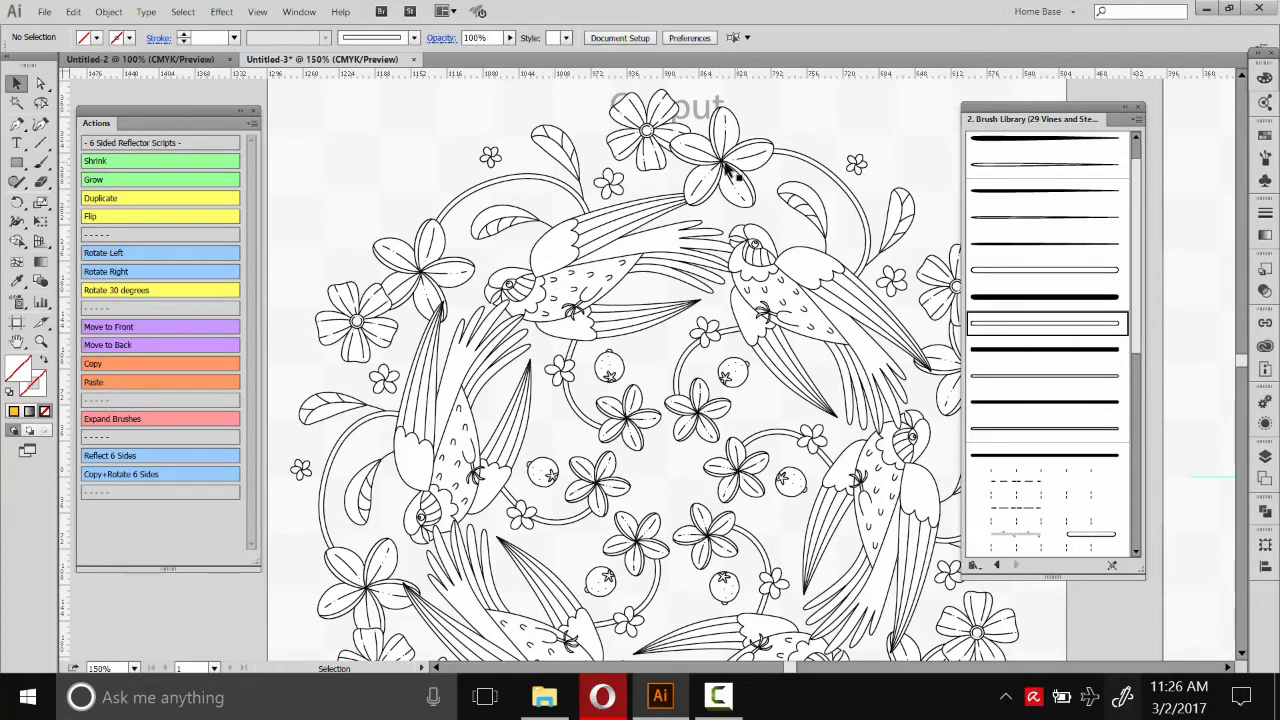
double_click(425, 270)
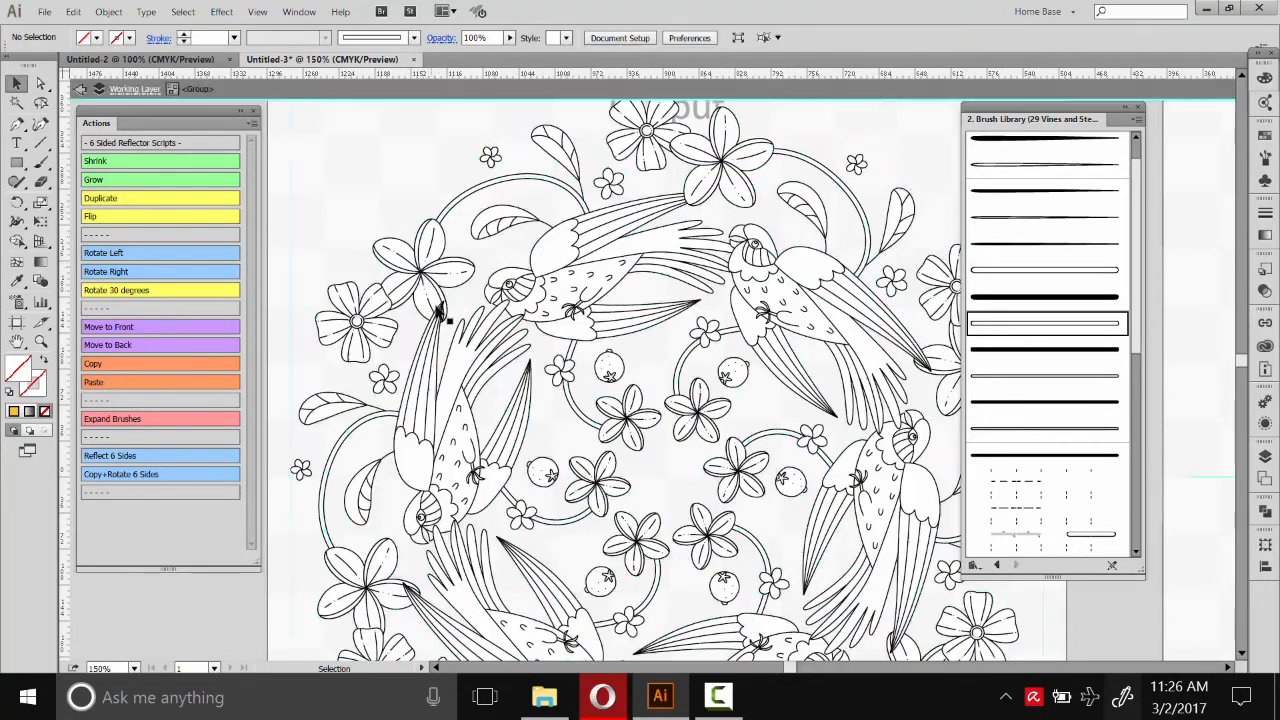
click(427, 274)
key(ctrl+z)
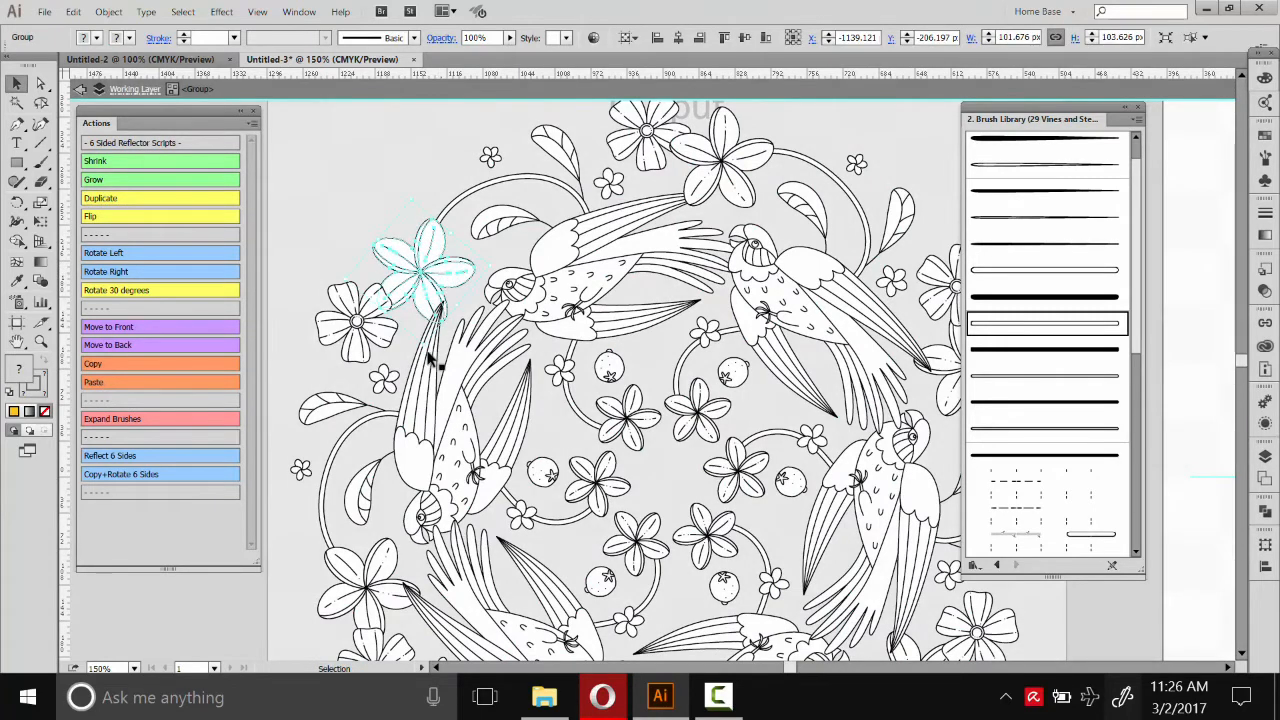
click(128, 327)
click(361, 154)
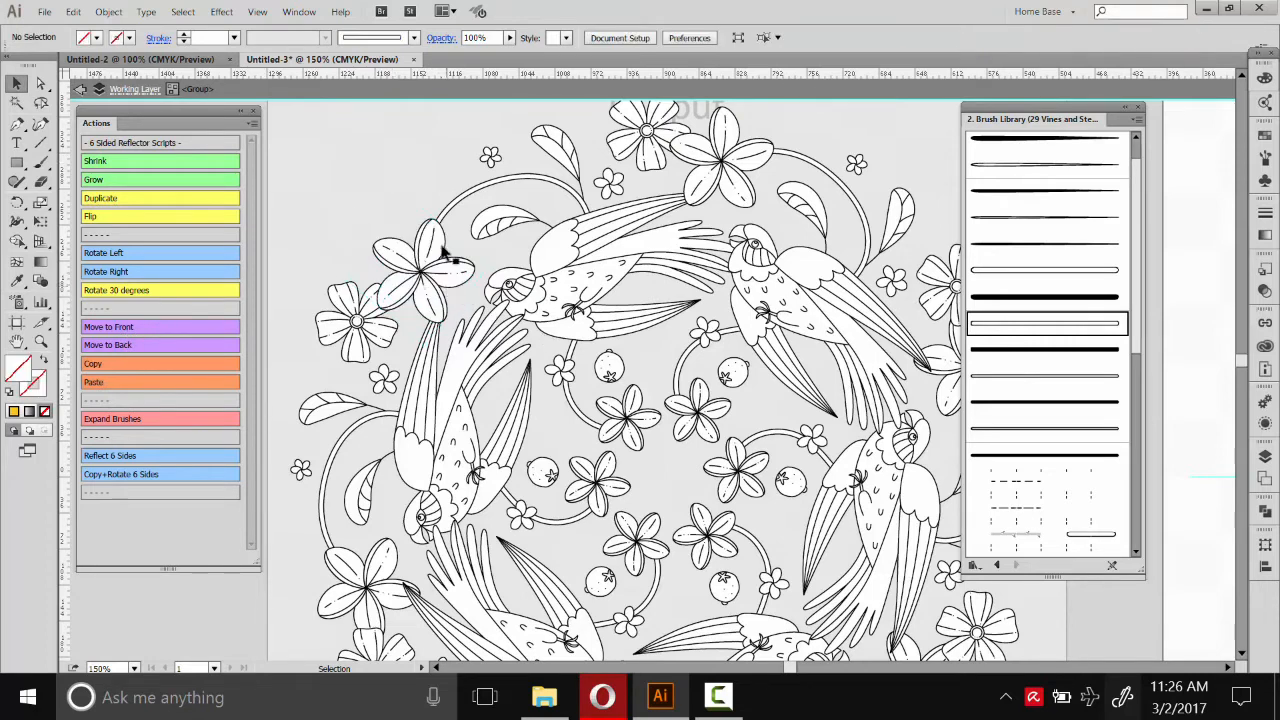
key(shift+ctrl+d)
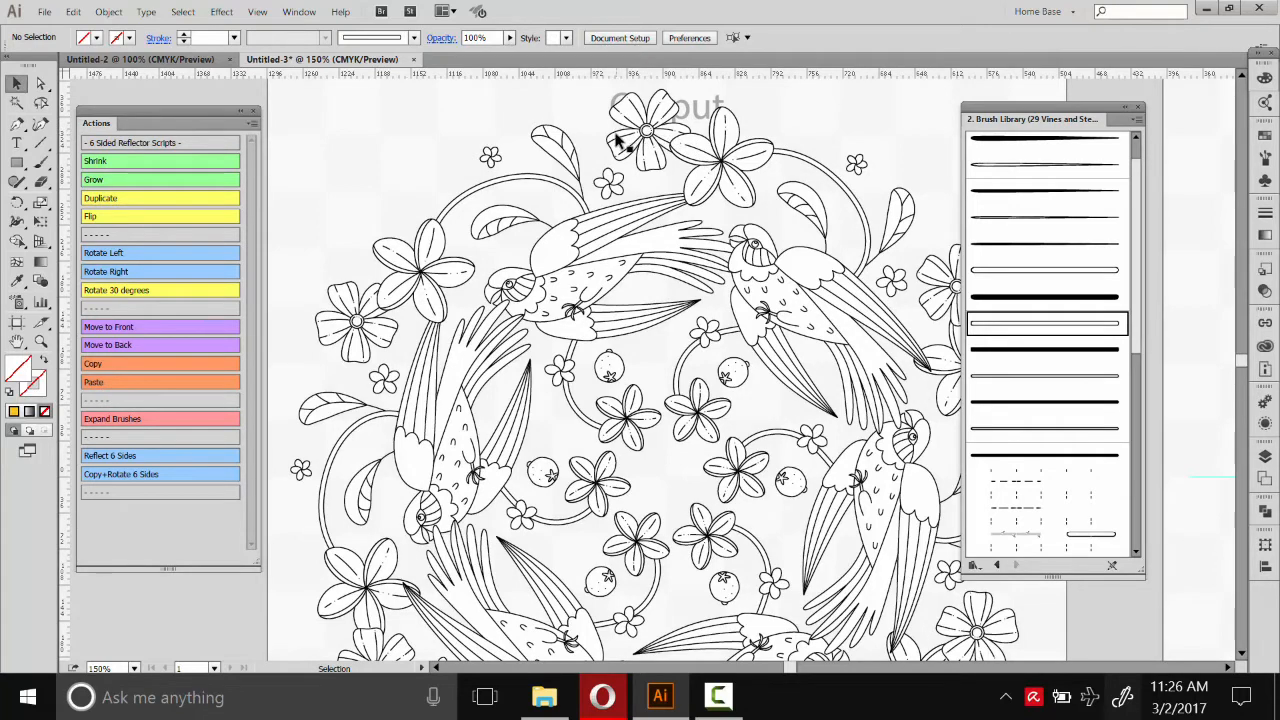
- Delete the whole rotated mandala from the output artboard and return to the source wedge
drag(662, 206, 460, 215)
drag(832, 222, 635, 235)
drag(632, 222, 500, 365)
key(Delete)
drag(955, 212, 610, 268)
drag(950, 255, 768, 212)
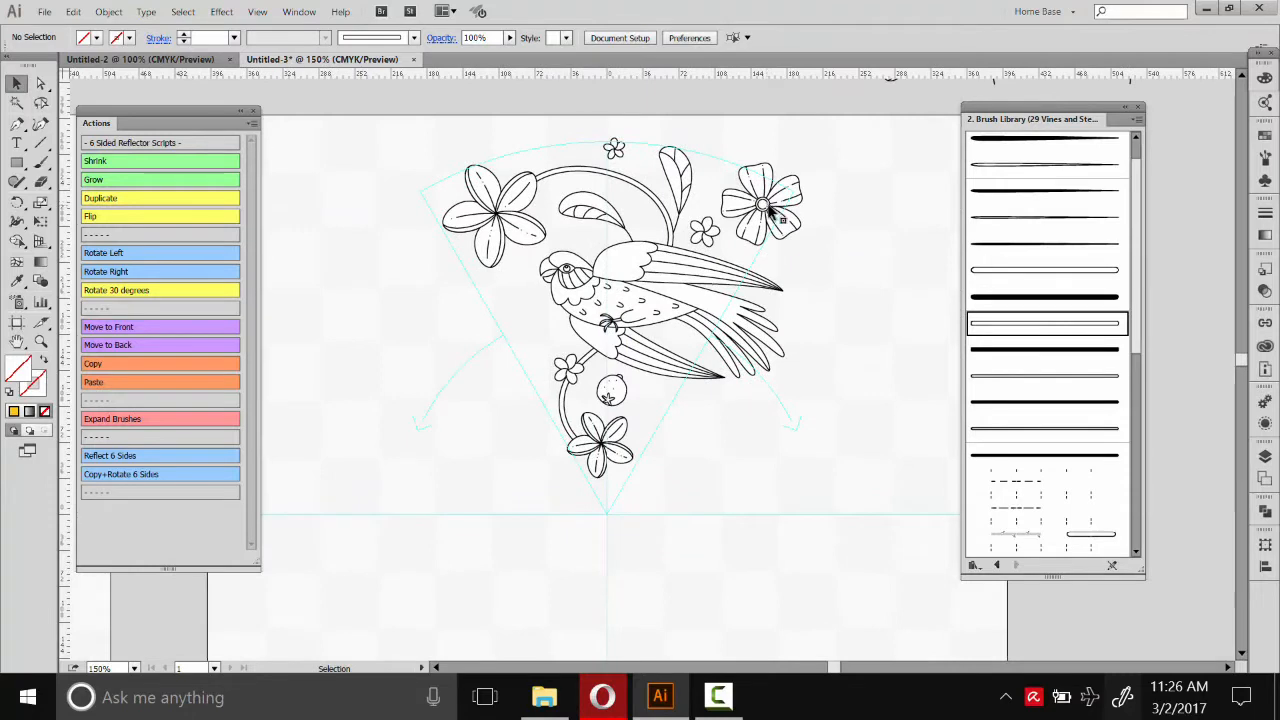
- Shrink the round-centred flower at the wedge's upper right corner slightly and move it a little further into the wedge
double_click(764, 207)
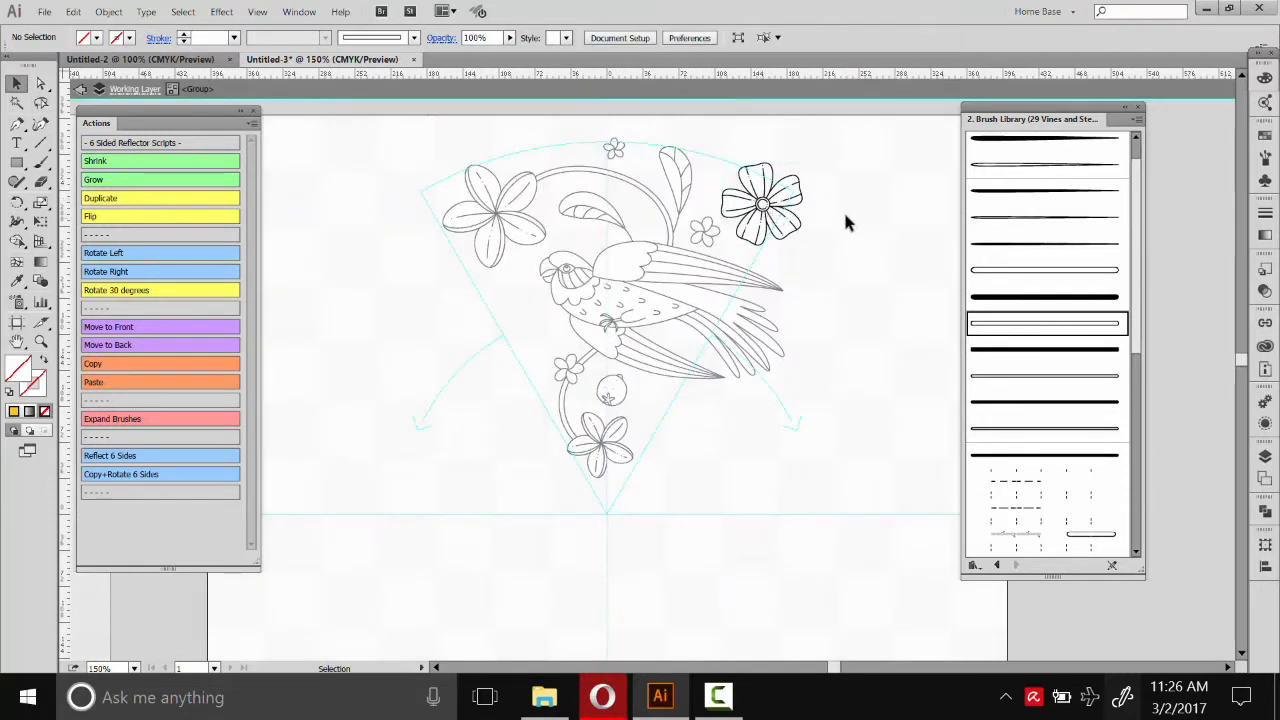
double_click(848, 225)
click(790, 192)
drag(806, 165, 764, 190)
click(806, 160)
click(836, 200)
- Select all the wedge artwork and run the Copy+Rotate 6 Sides script on it
drag(884, 515, 424, 134)
click(138, 474)
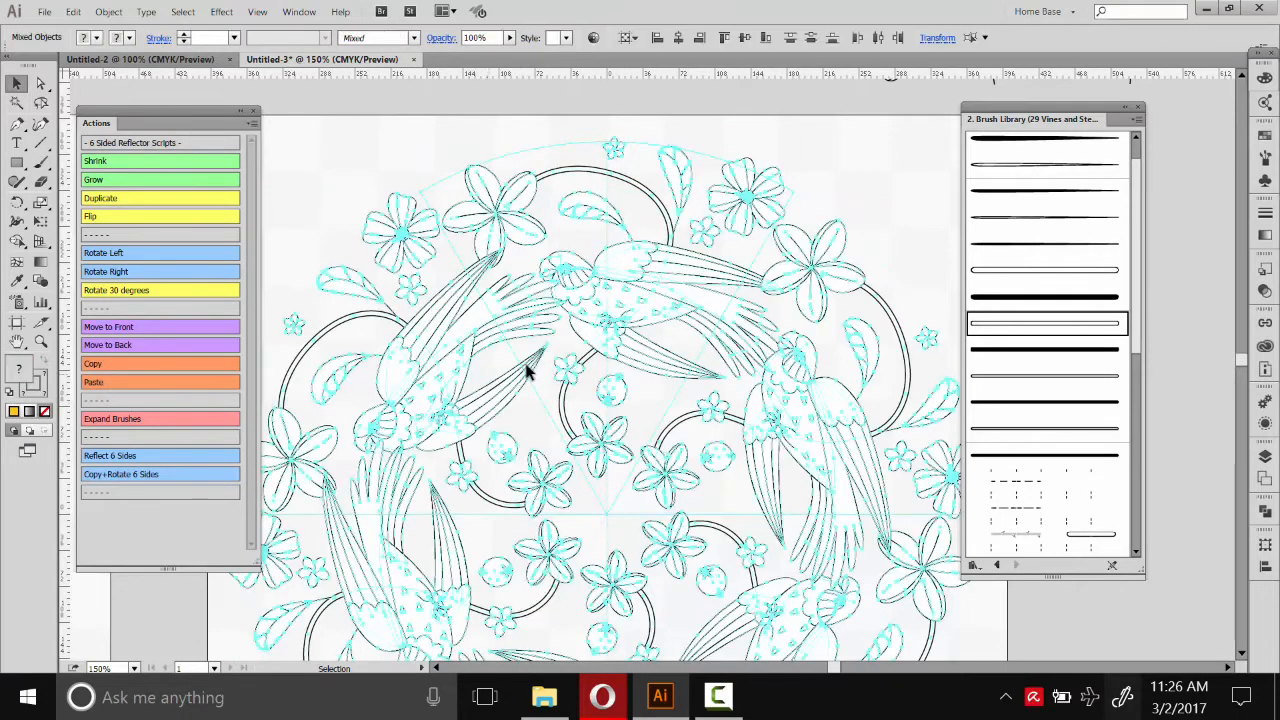
drag(437, 369, 634, 400)
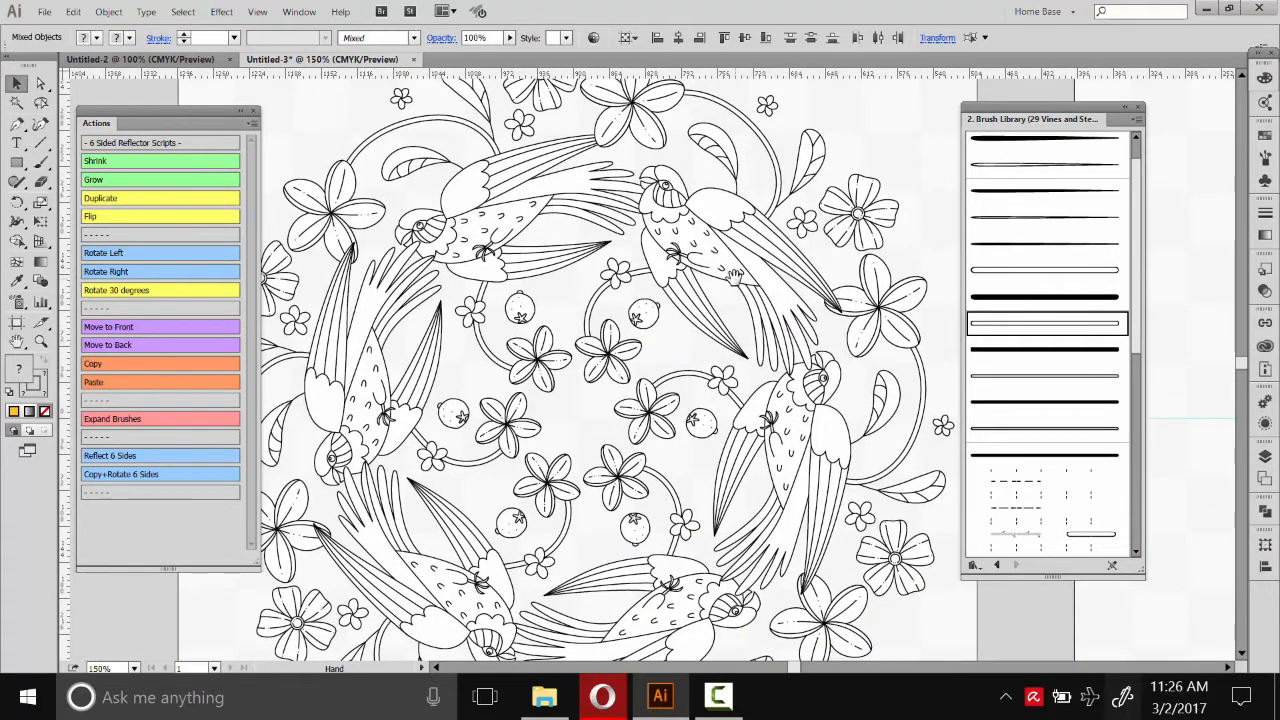
drag(714, 281, 724, 303)
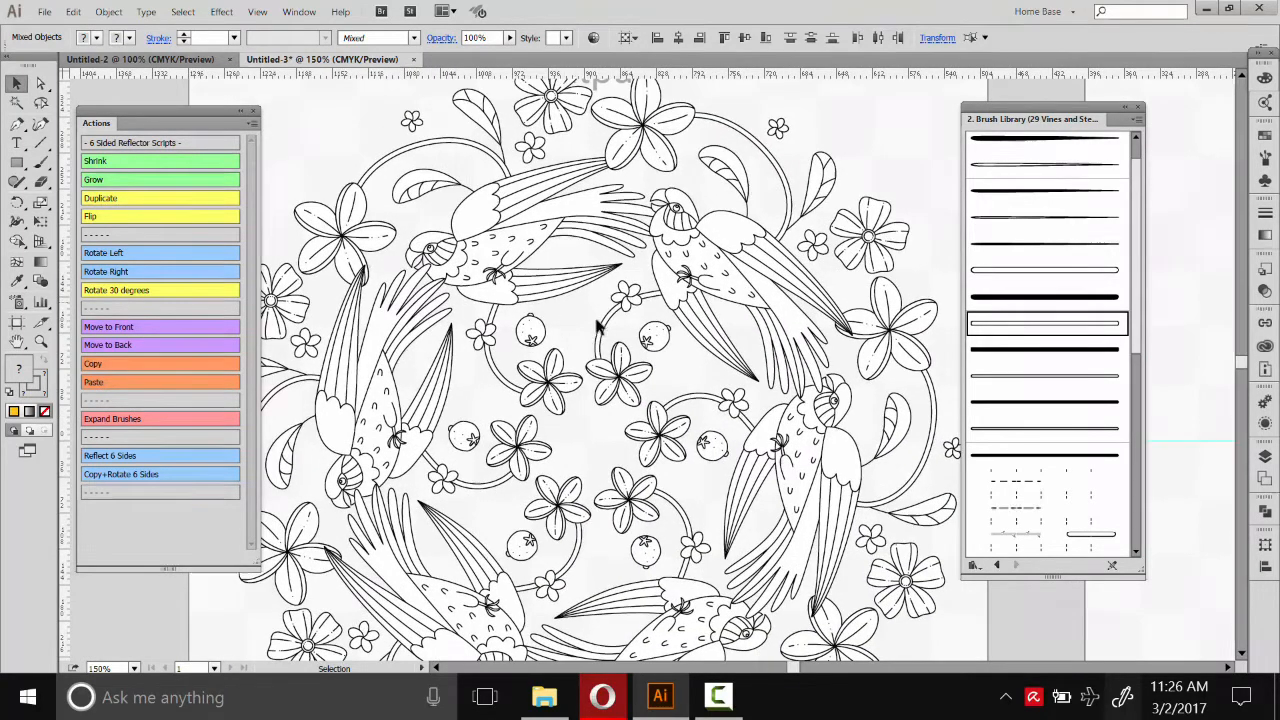
drag(588, 332, 612, 320)
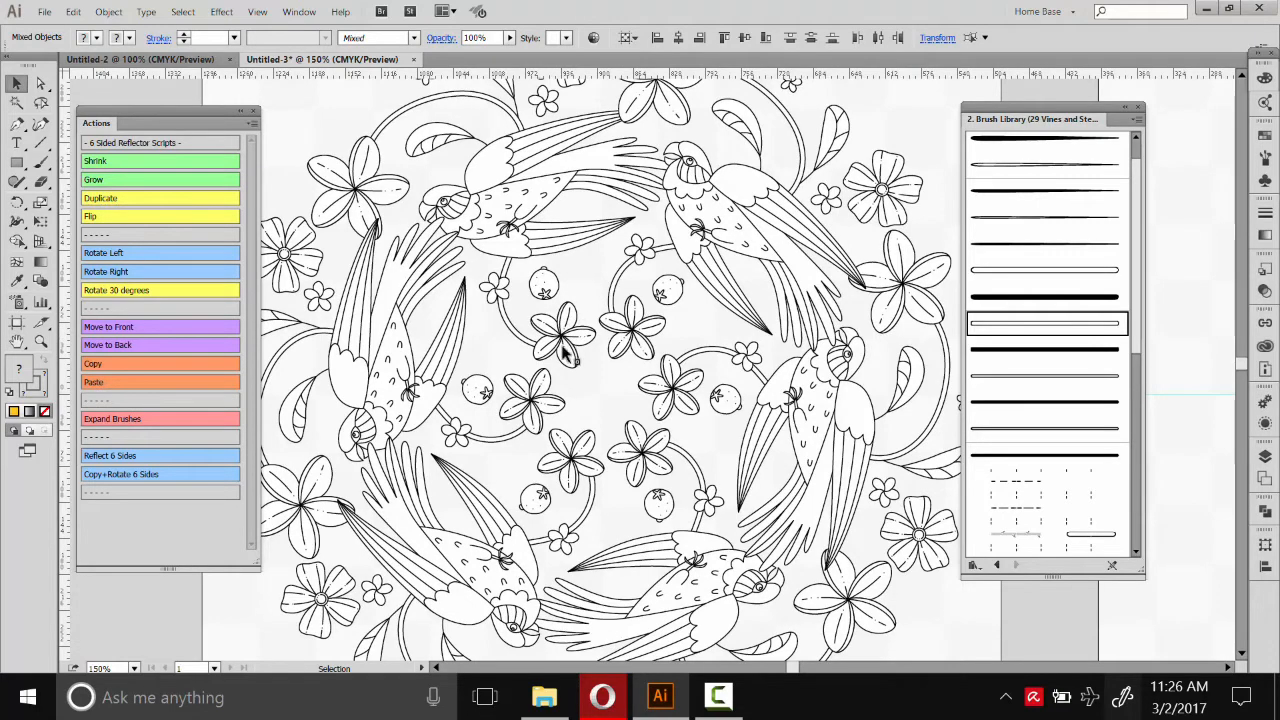
- Move the five-petal flower off the vine's lower end to outside the wedge and put the fruit in its place
click(607, 268)
drag(780, 270, 494, 299)
drag(940, 280, 418, 292)
drag(677, 367, 652, 368)
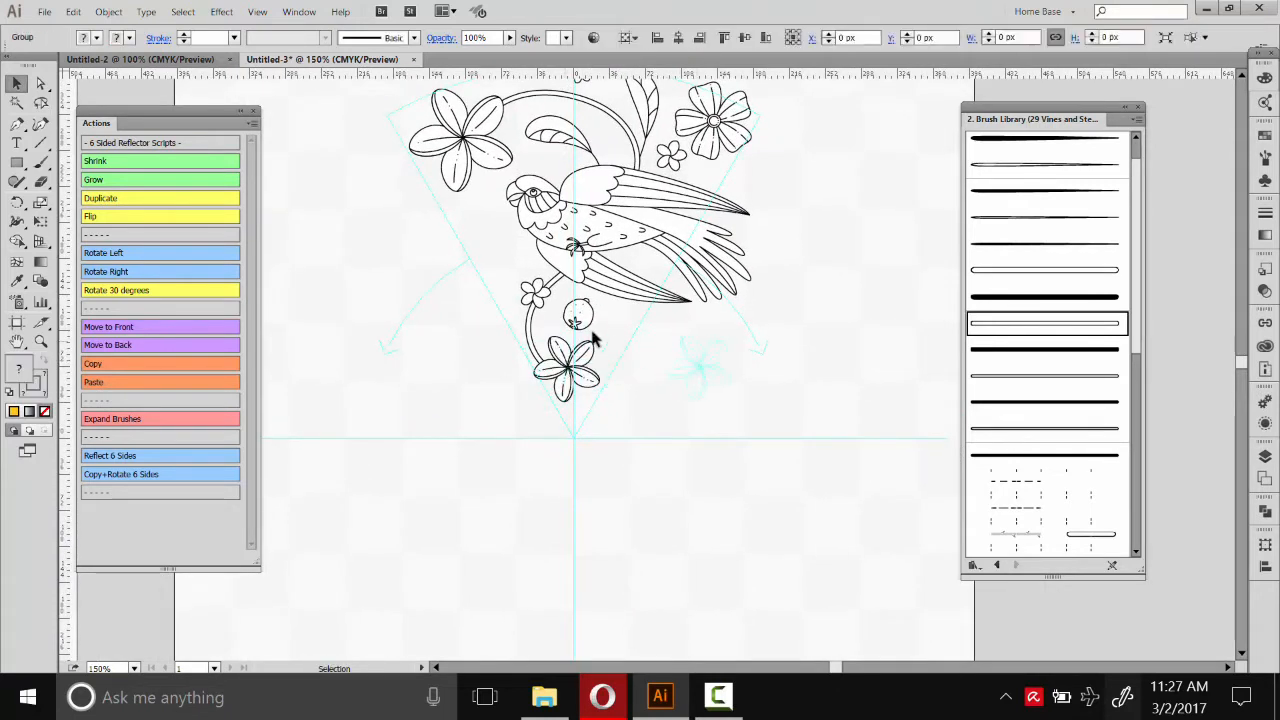
drag(580, 322, 575, 380)
click(632, 394)
click(587, 374)
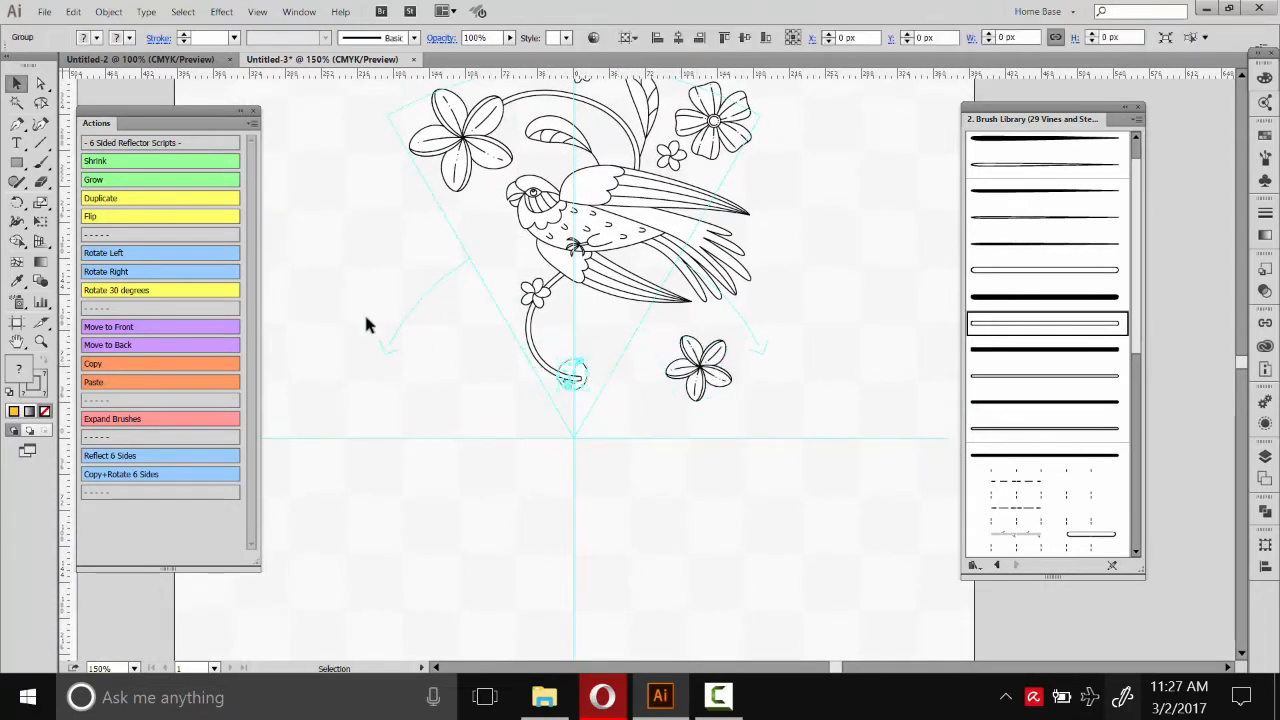
- Move the outlying five-petal flower into the wedge above the fruit, resize it to about 78 px wide and rotate it to fit
click(590, 377)
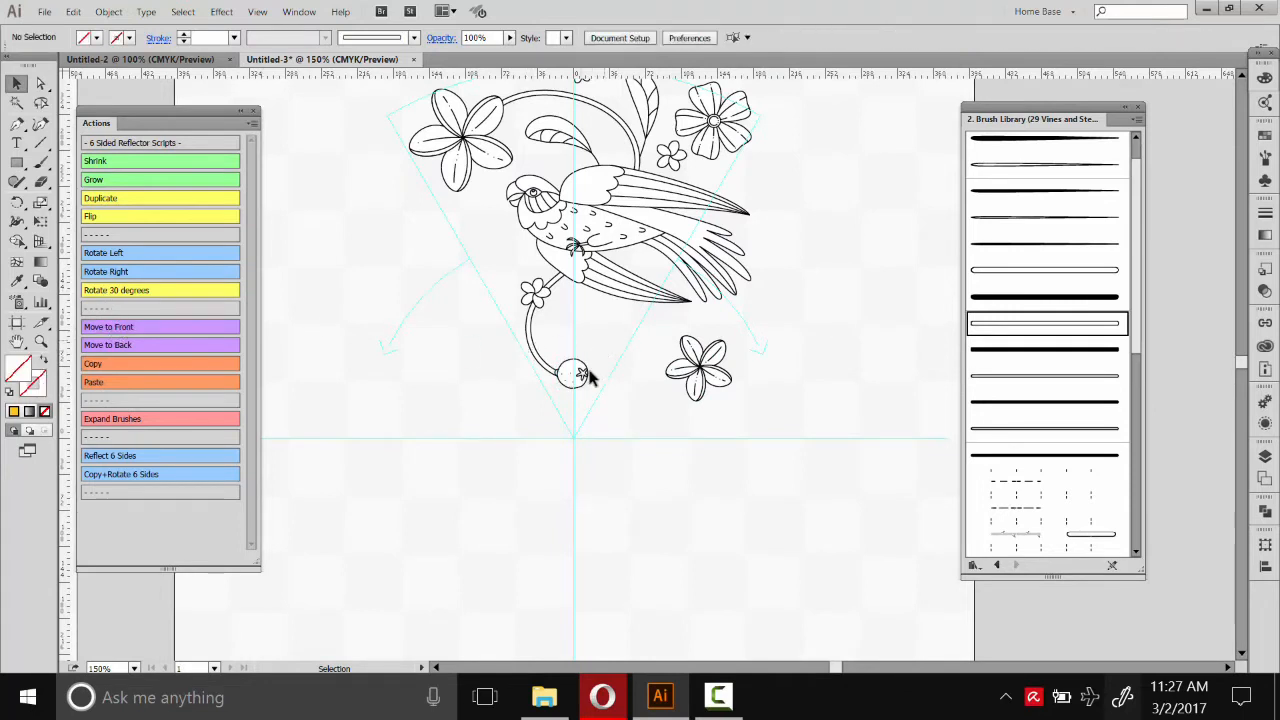
drag(611, 339, 600, 331)
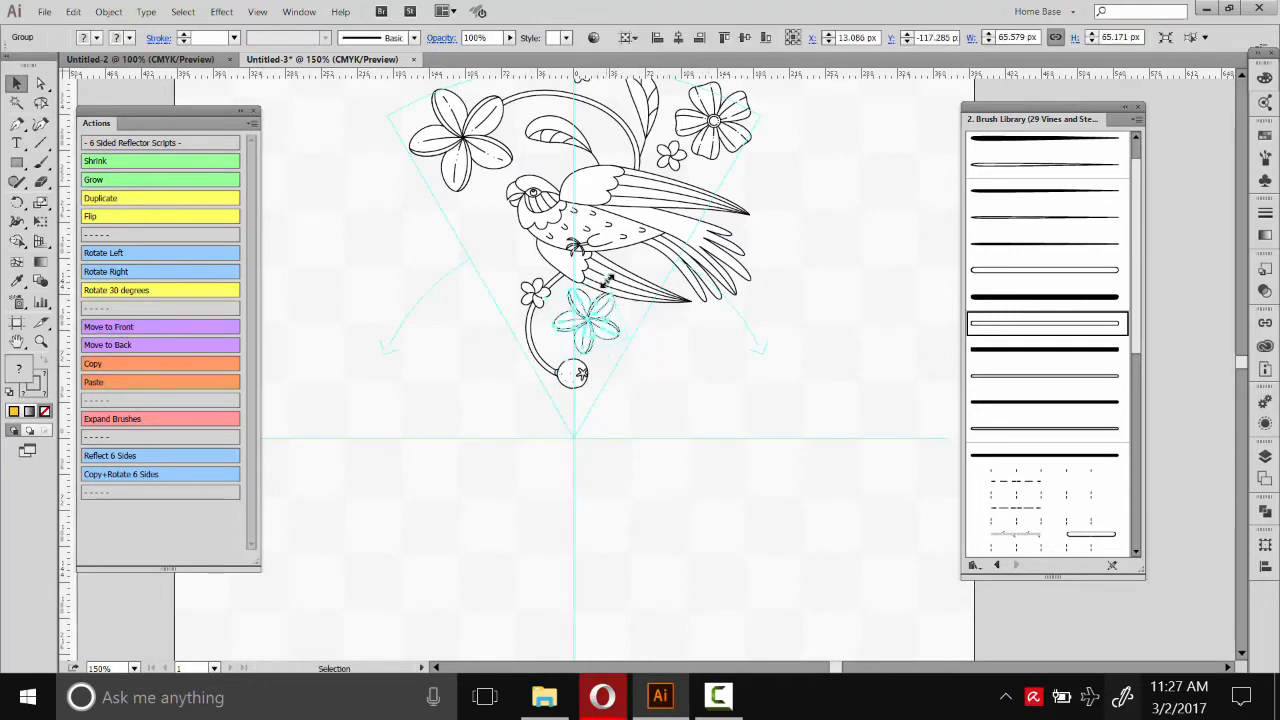
drag(602, 287, 612, 272)
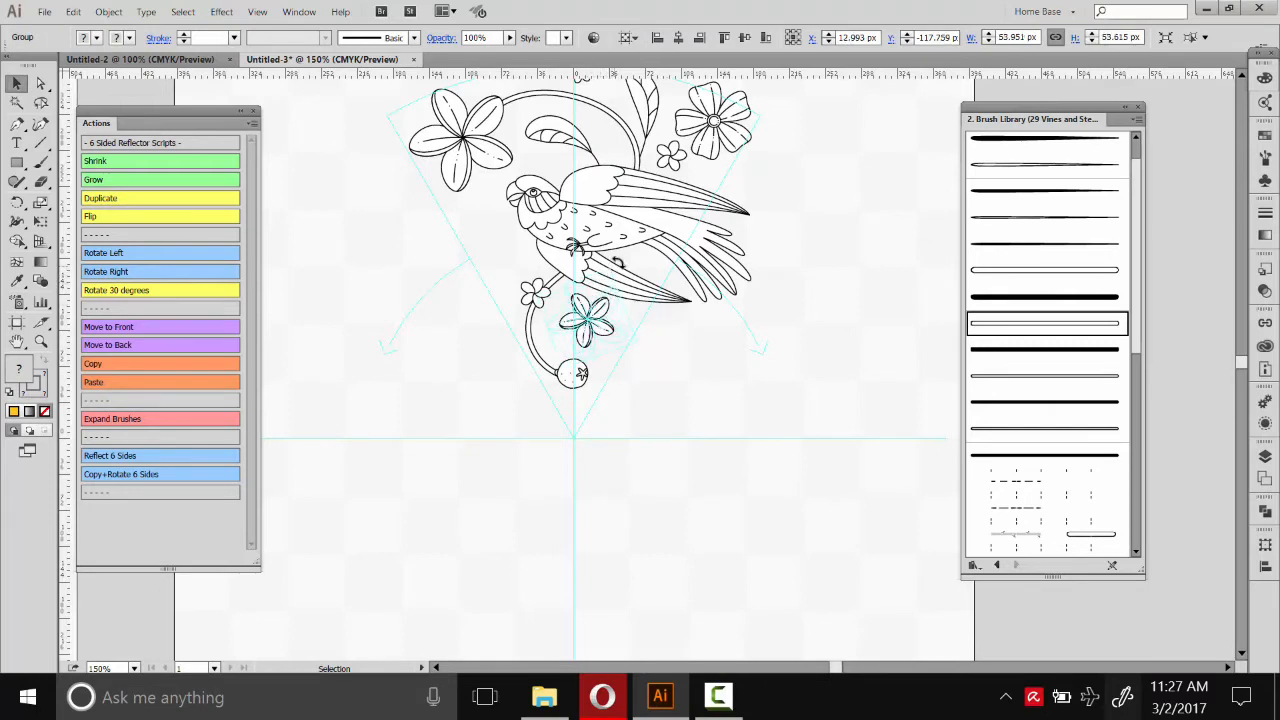
drag(592, 320, 588, 316)
click(660, 355)
click(594, 323)
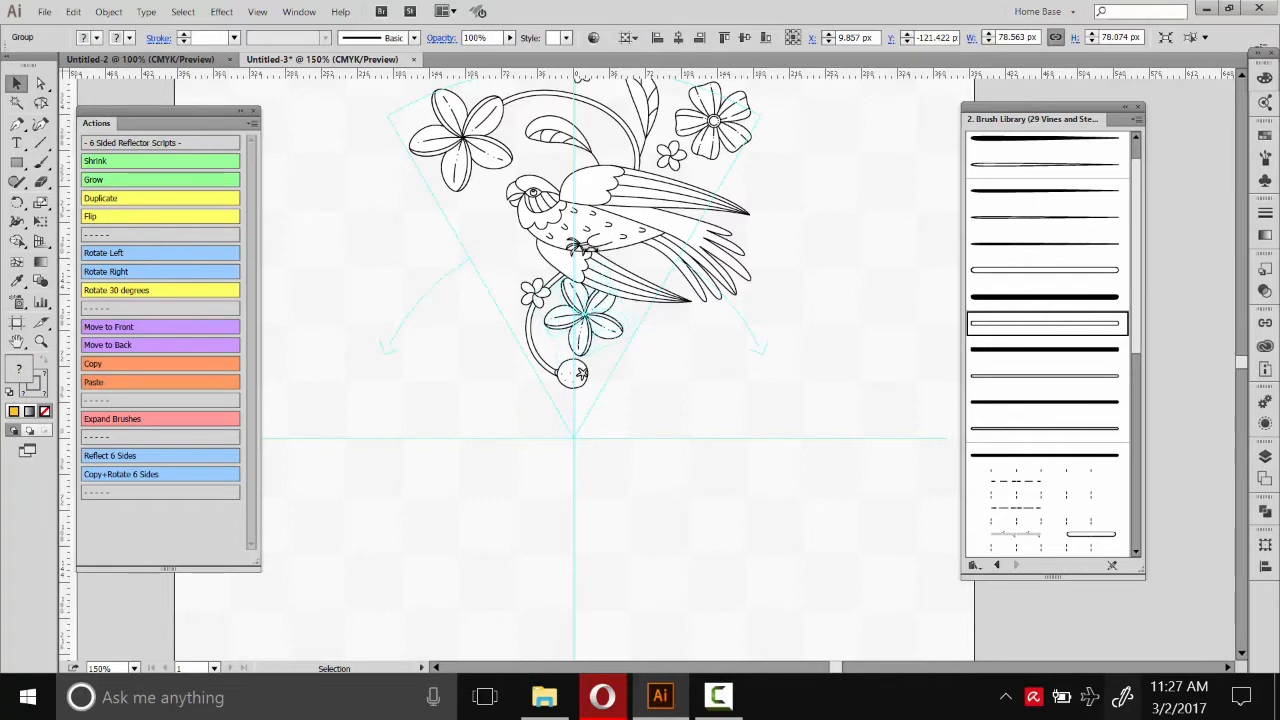
click(666, 357)
click(588, 319)
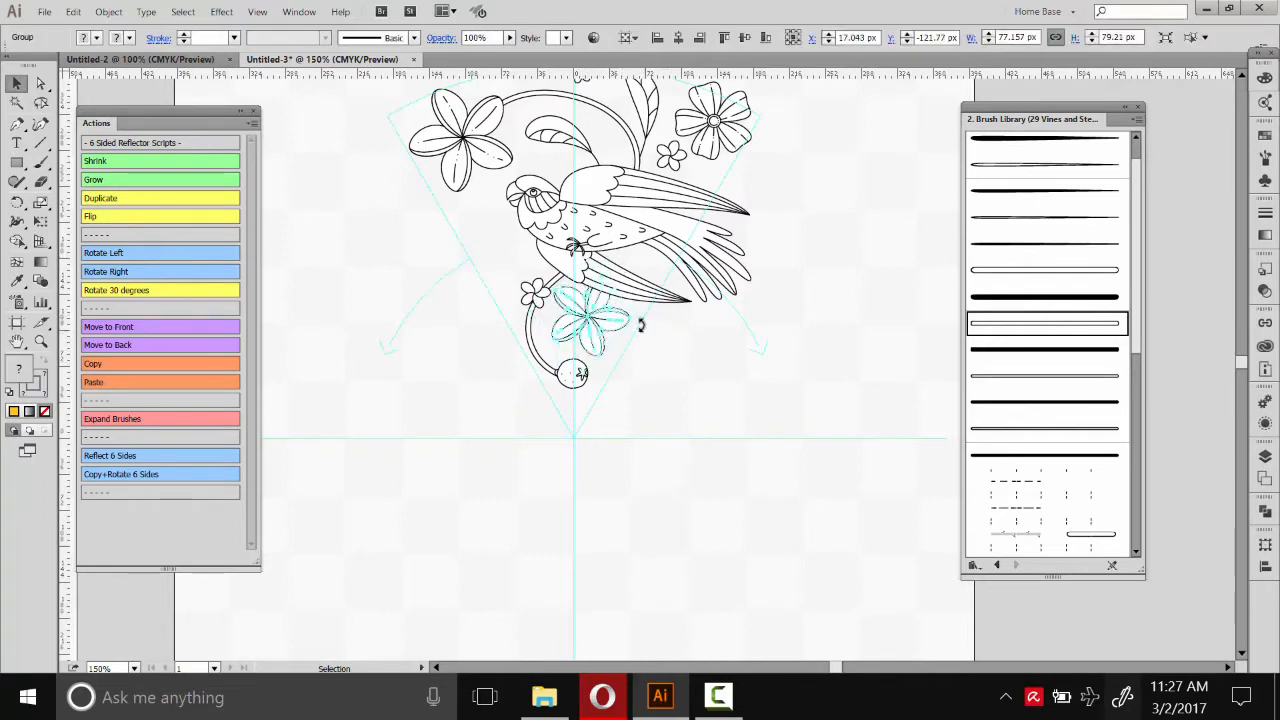
drag(646, 320, 637, 366)
click(652, 350)
click(590, 321)
click(637, 366)
- Shift the small flower on the lower vine slightly upward and fine-tune the position and rotation of the five-petal flower beside it
click(568, 306)
click(516, 295)
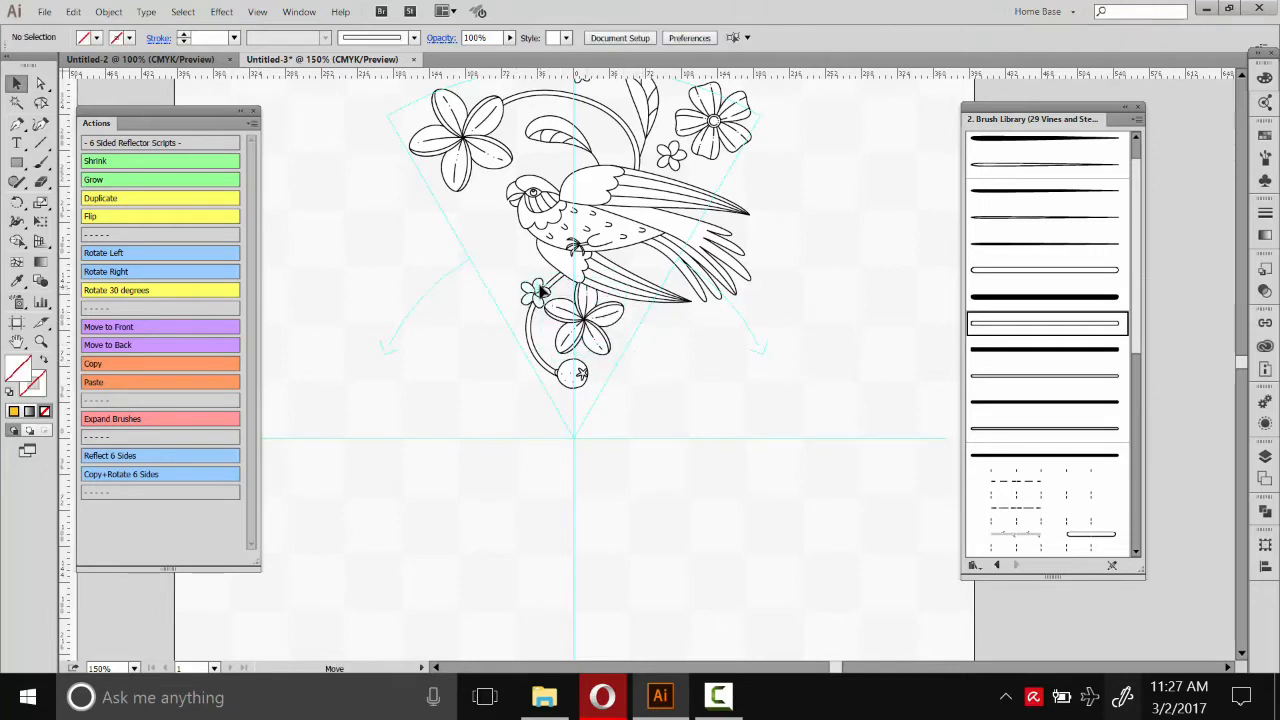
click(540, 290)
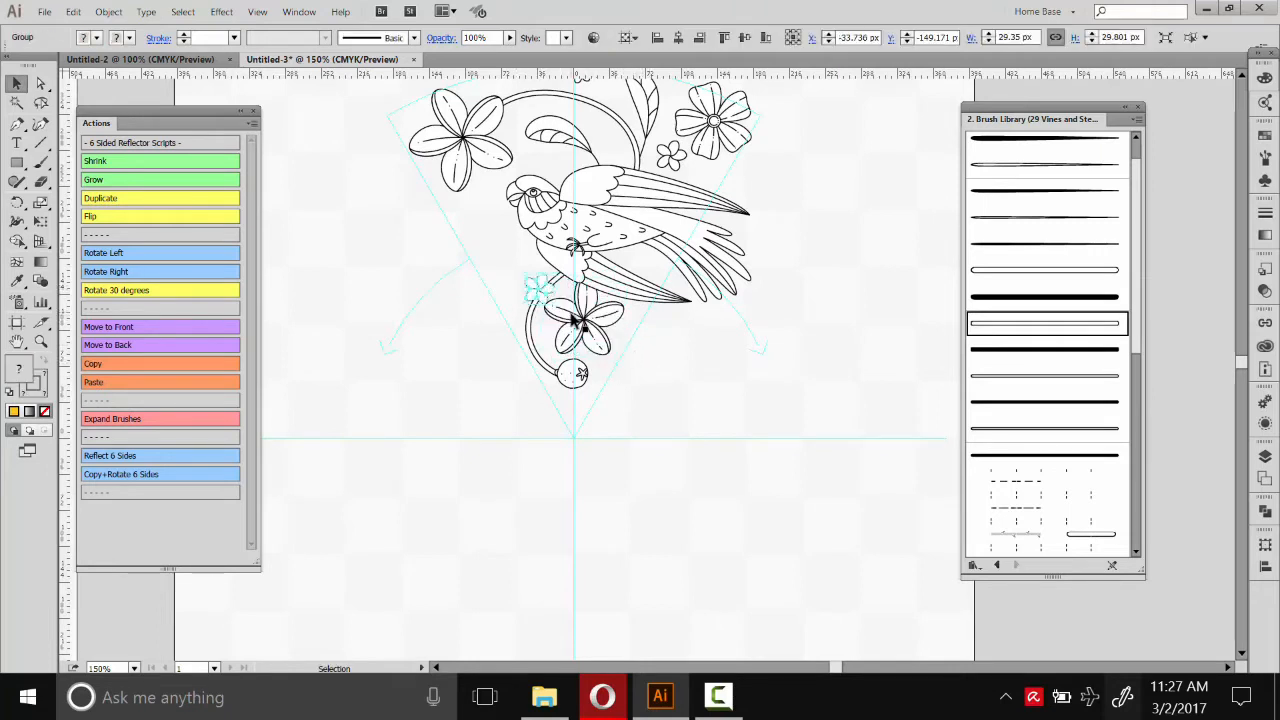
click(615, 403)
click(592, 332)
click(602, 403)
click(596, 327)
click(630, 368)
click(604, 332)
click(667, 367)
- Delete the old rotated mandala from the output artboard and return to the wedge artboard
drag(623, 403, 1029, 375)
click(346, 272)
key(Delete)
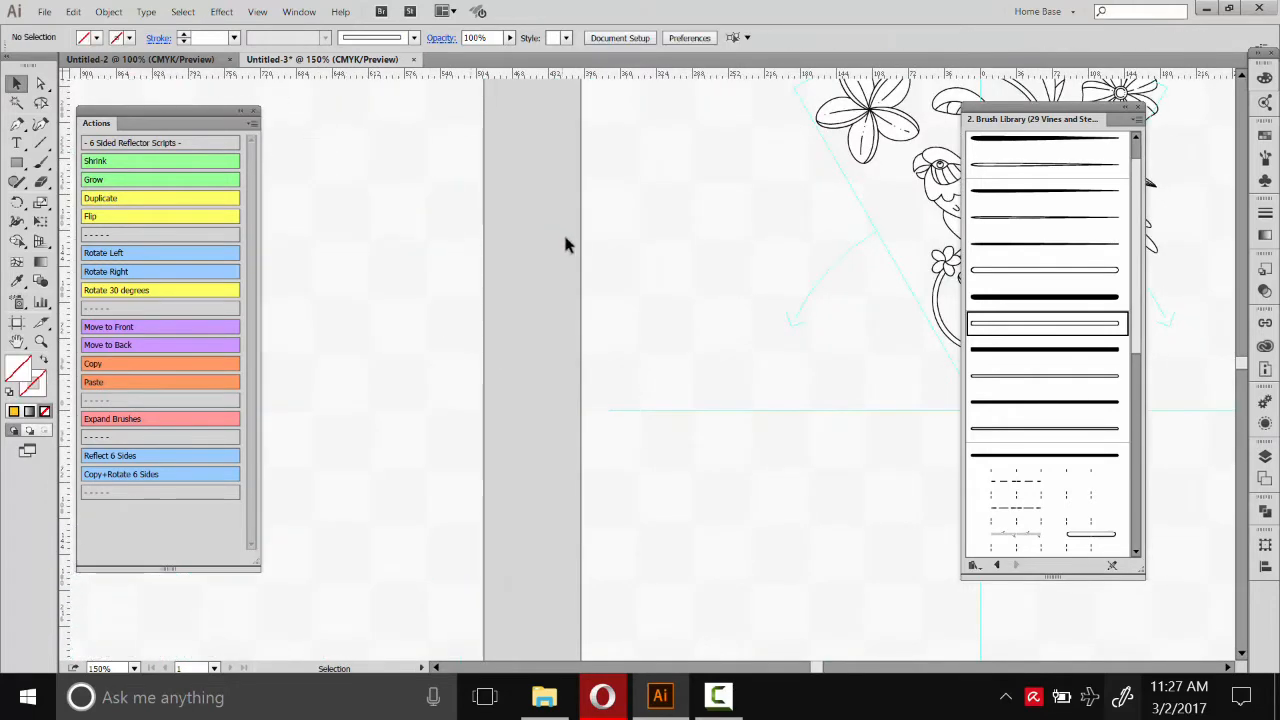
drag(834, 297, 540, 378)
- Select all the wedge artwork, run the Copy+Rotate 6 Sides script on it and view the resulting mandala
drag(873, 466, 499, 119)
click(165, 474)
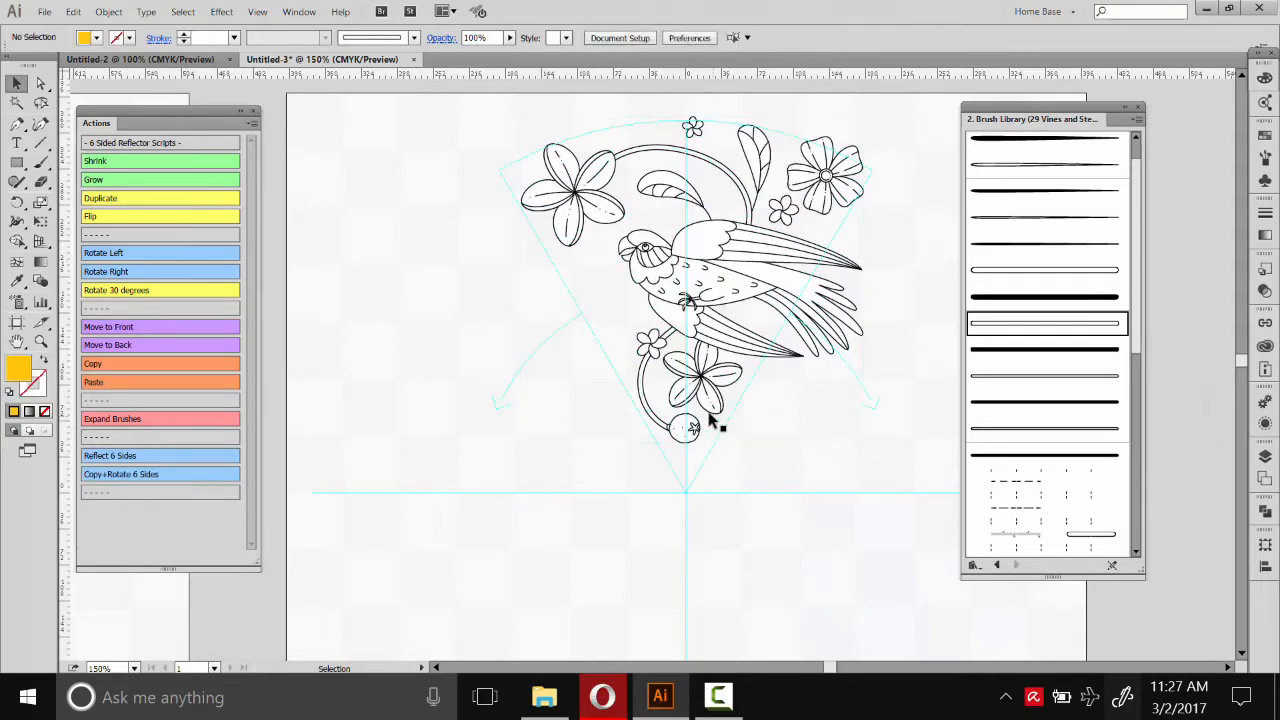
key(ctrl+z)
key(ctrl+z)
key(ctrl+z)
key(ctrl+z)
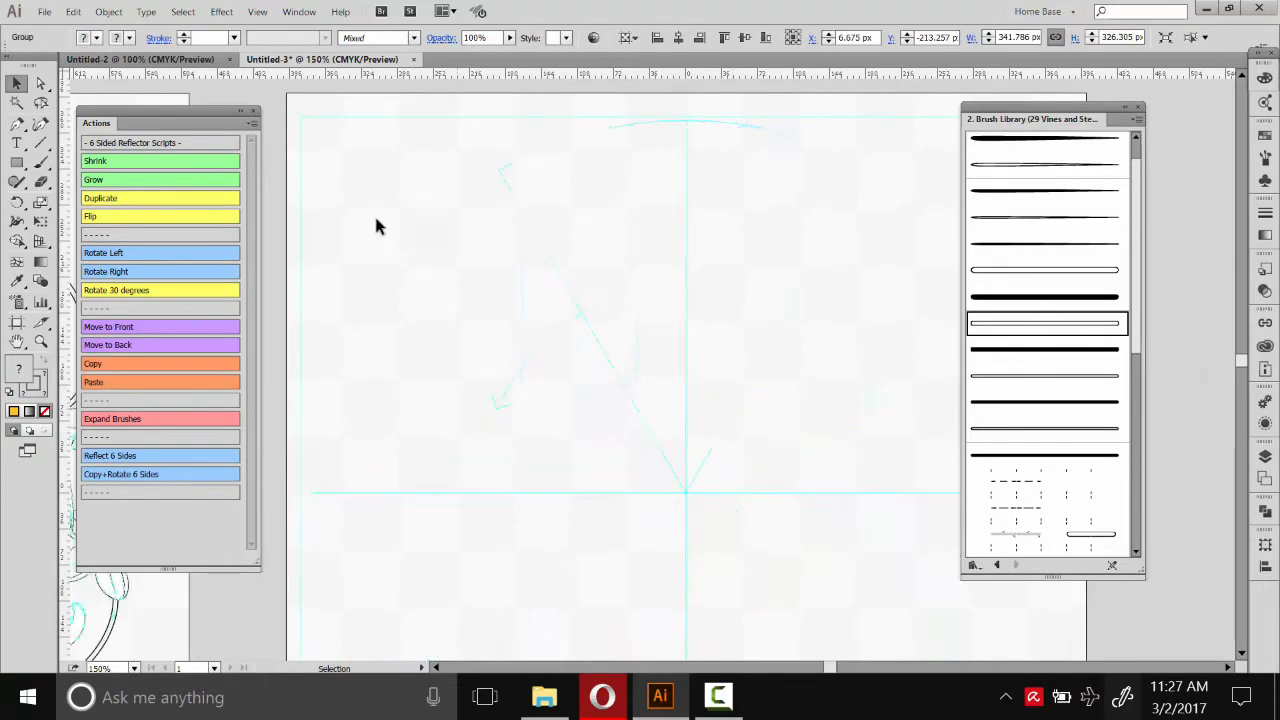
click(310, 187)
key(space)
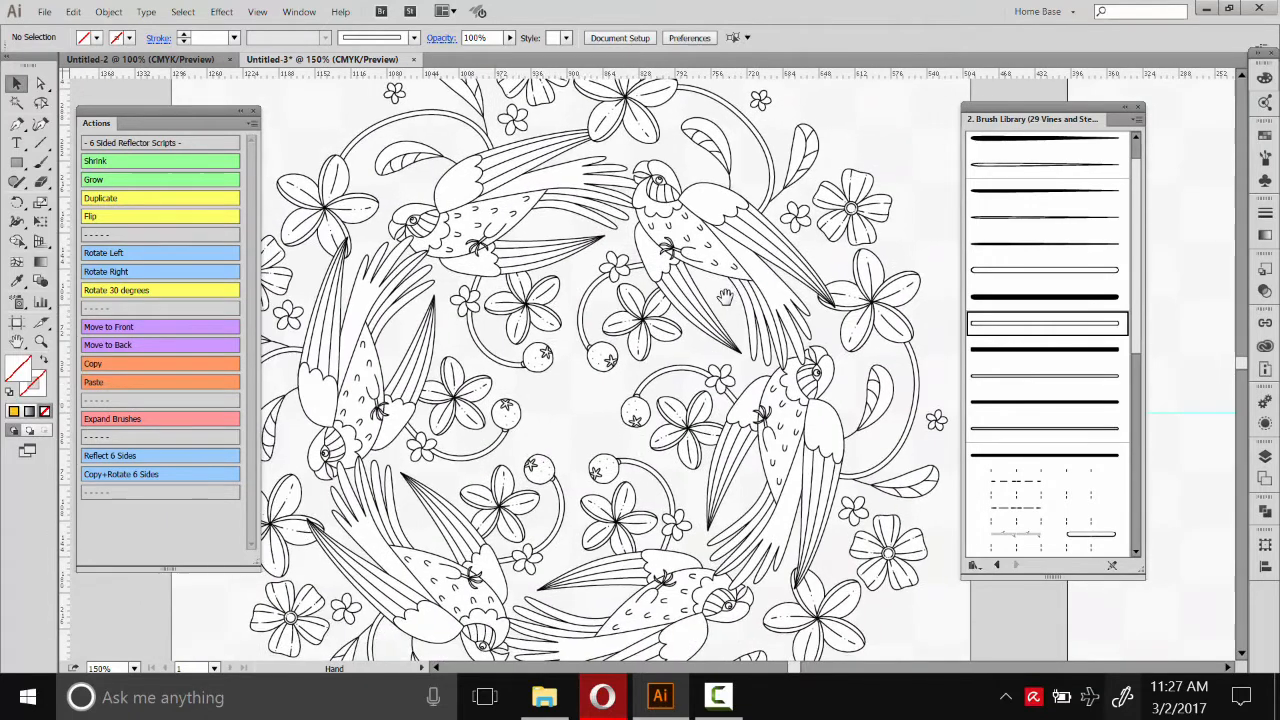
drag(665, 342, 688, 253)
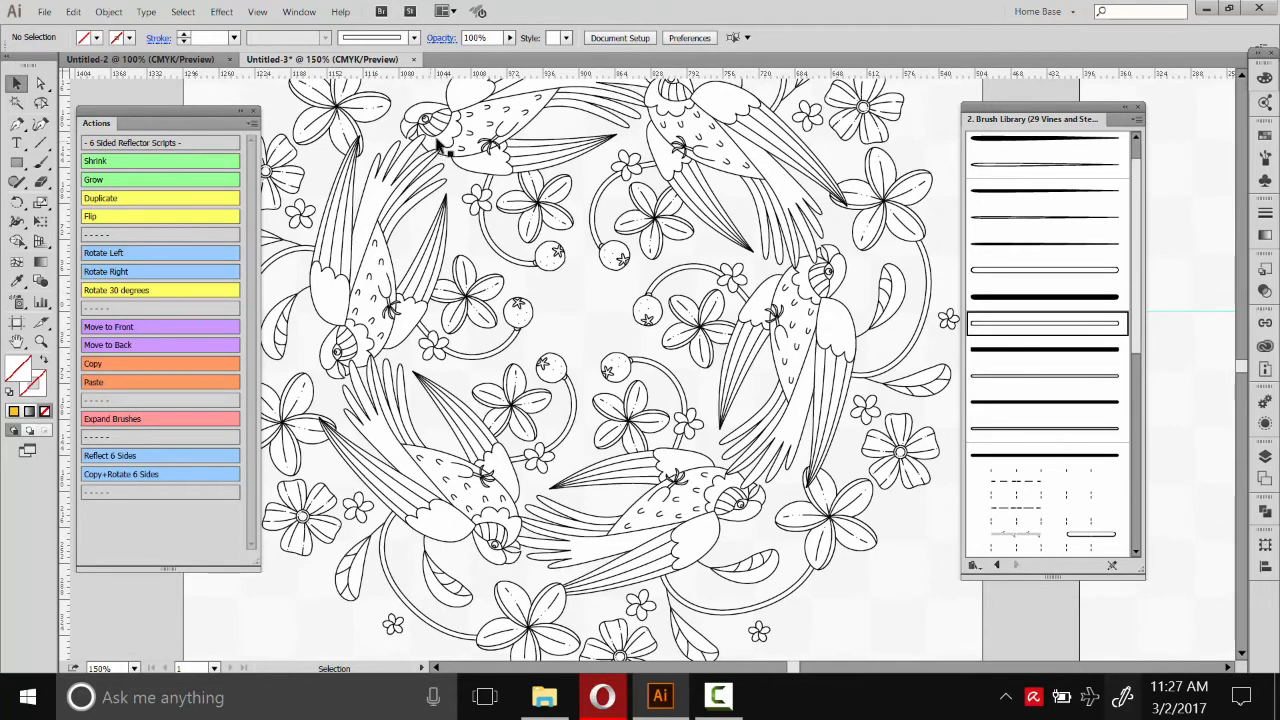
- Remove the six-sided mandala from the output artboard and go back to the source wedge
drag(940, 160, 495, 338)
drag(531, 232, 408, 390)
key(Delete)
drag(800, 318, 422, 321)
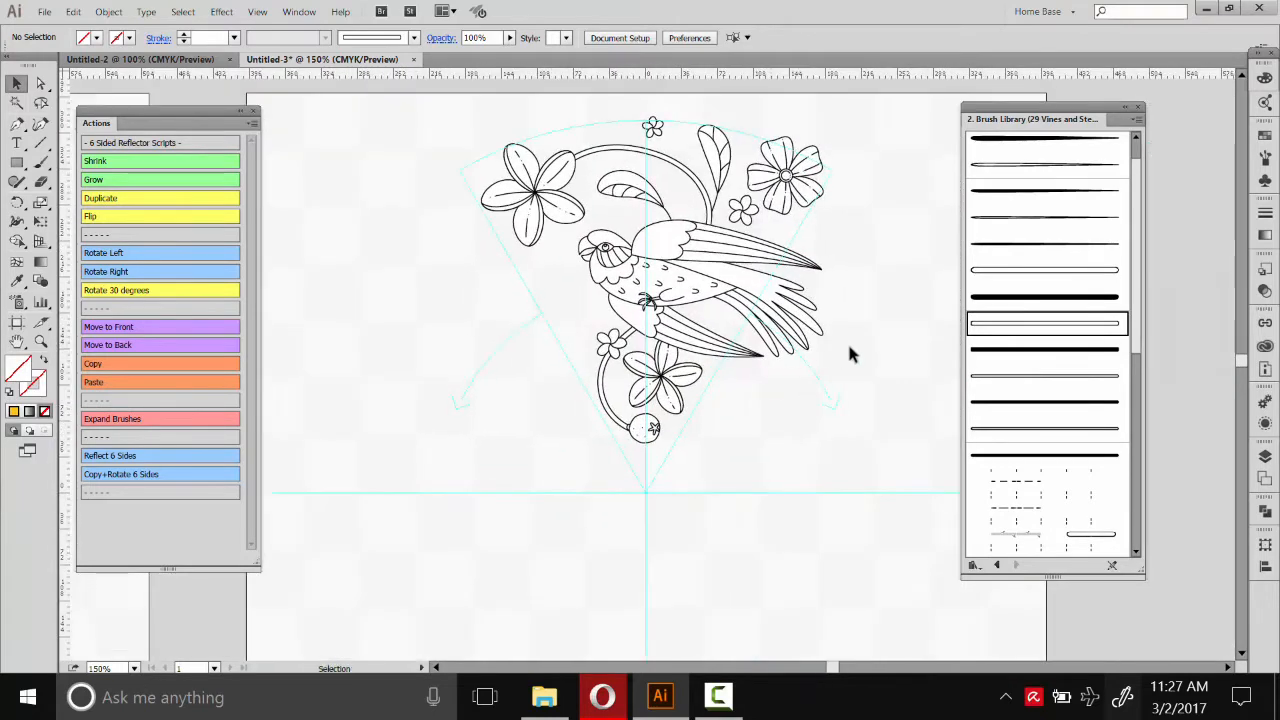
- Scale the parrot down slightly to about 221 px wide
click(808, 330)
drag(835, 350, 820, 373)
drag(829, 347, 823, 343)
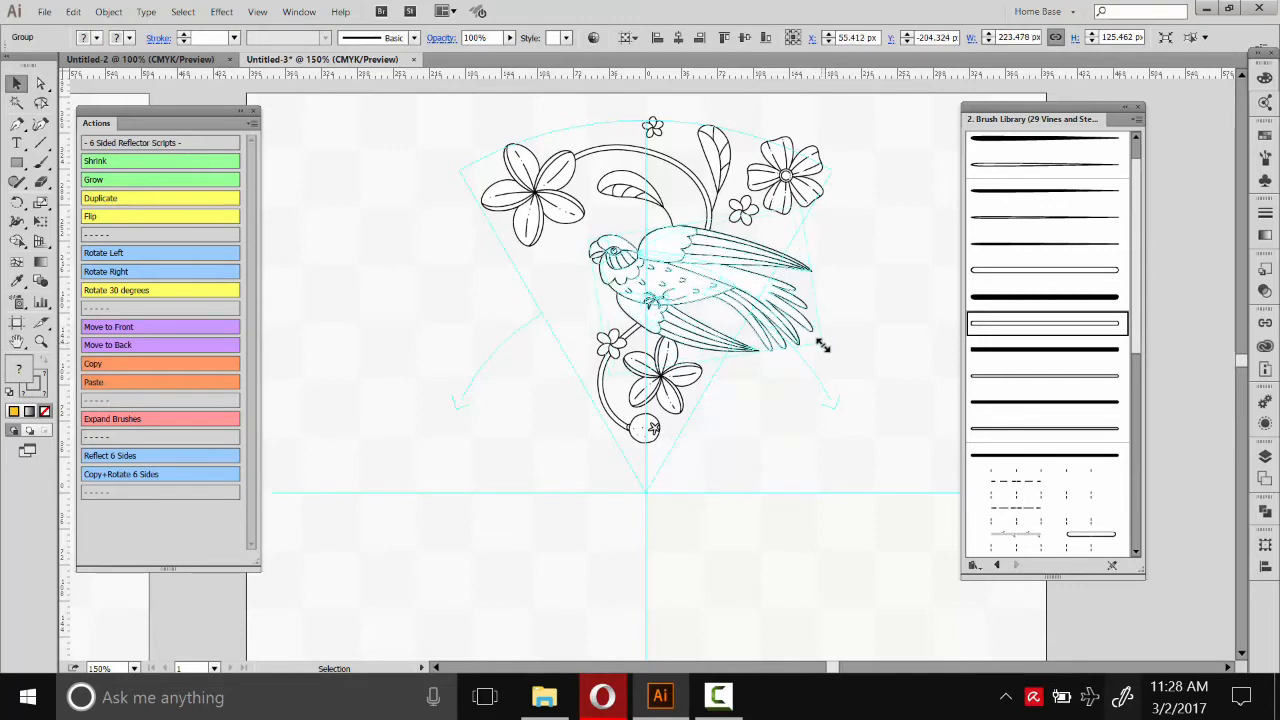
click(100, 162)
click(112, 178)
click(108, 161)
click(110, 179)
- Nudge the parrot about 10 px left and 4 px up within the wedge
key(Left)
key(Left)
key(Left)
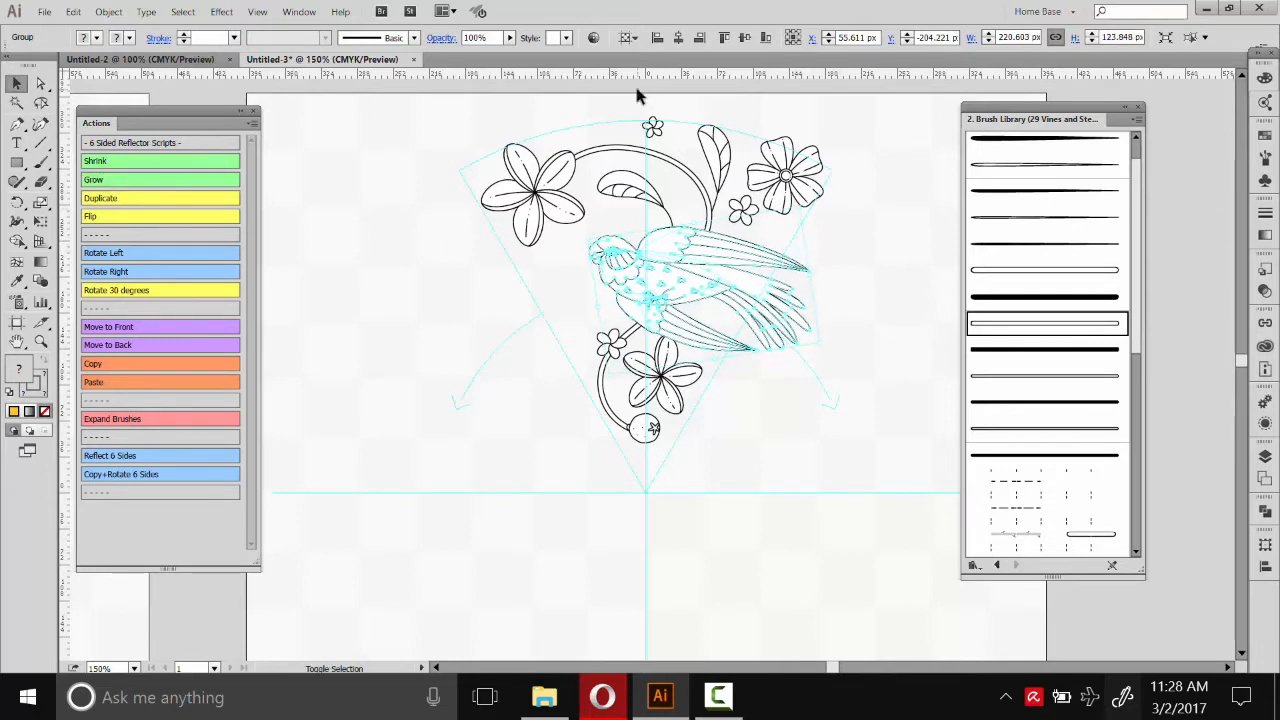
key(shift+Up)
key(shift+Left)
key(shift+Up)
key(shift+Left)
key(shift+Down)
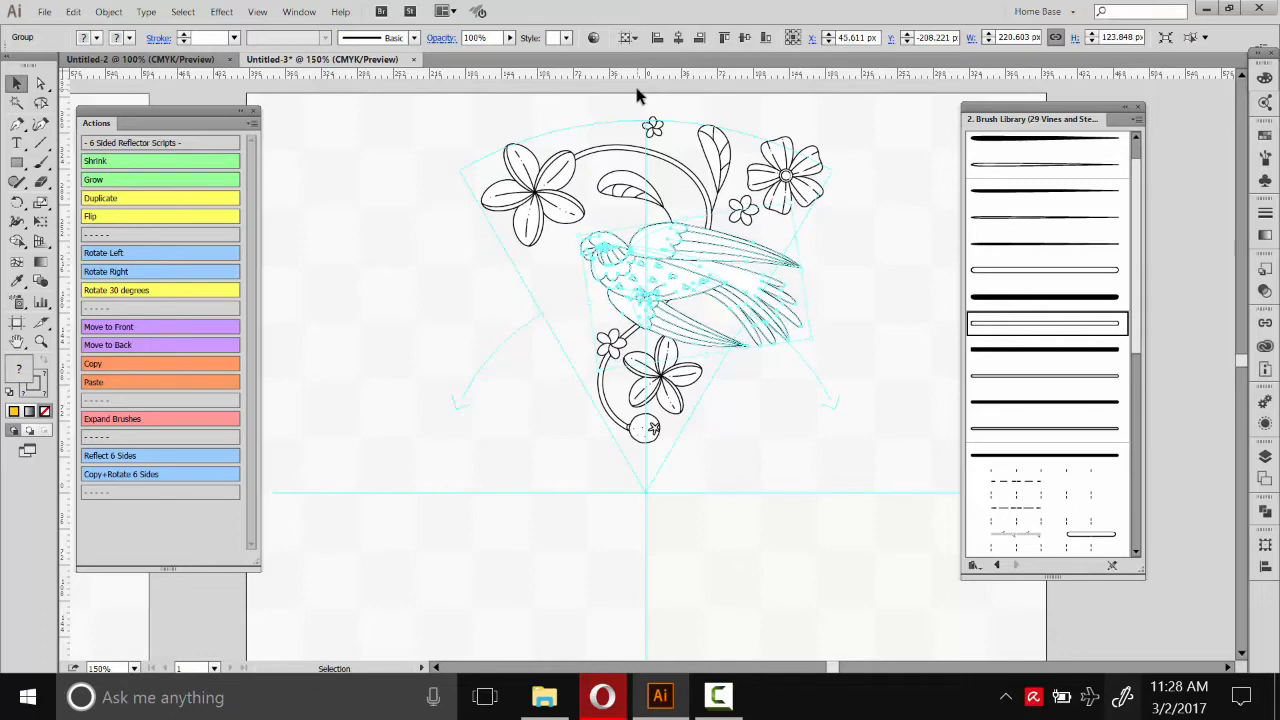
- Run the Copy+Rotate 6 Sides script on the whole wedge and inspect the spacing between the parrots in the output
click(305, 494)
drag(828, 468, 455, 118)
click(130, 474)
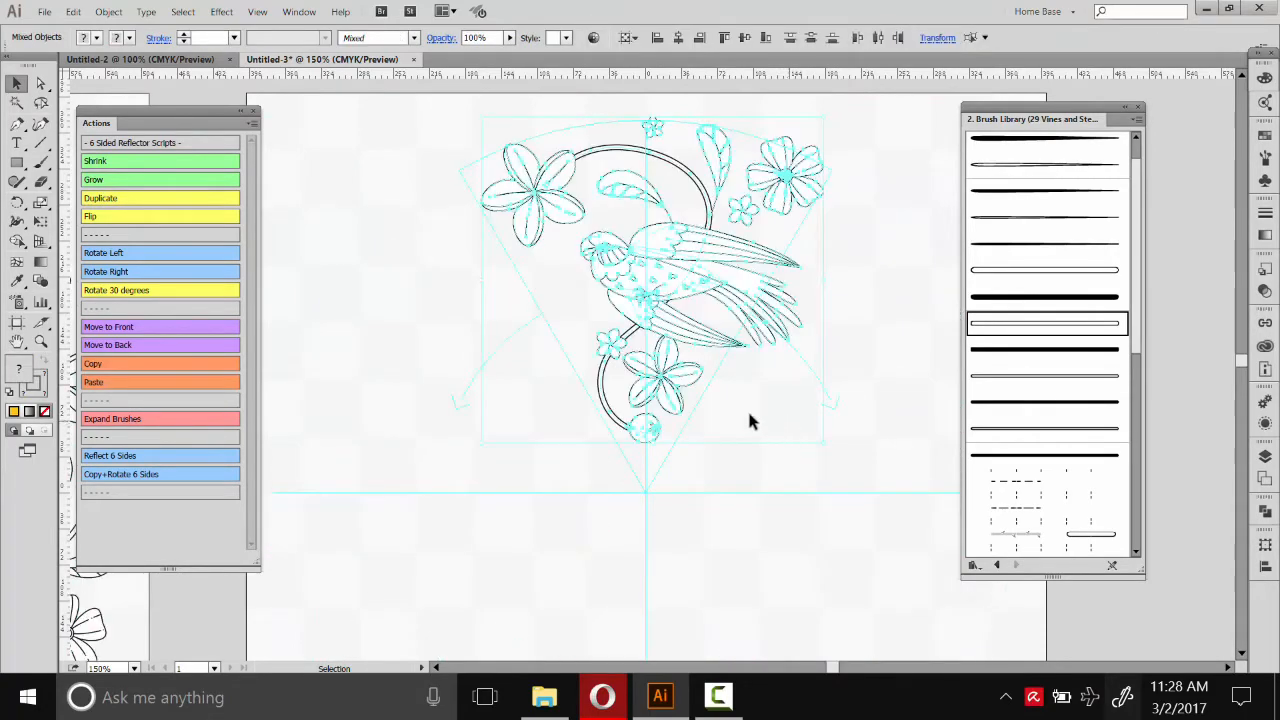
click(451, 386)
key(space)
drag(351, 417, 711, 274)
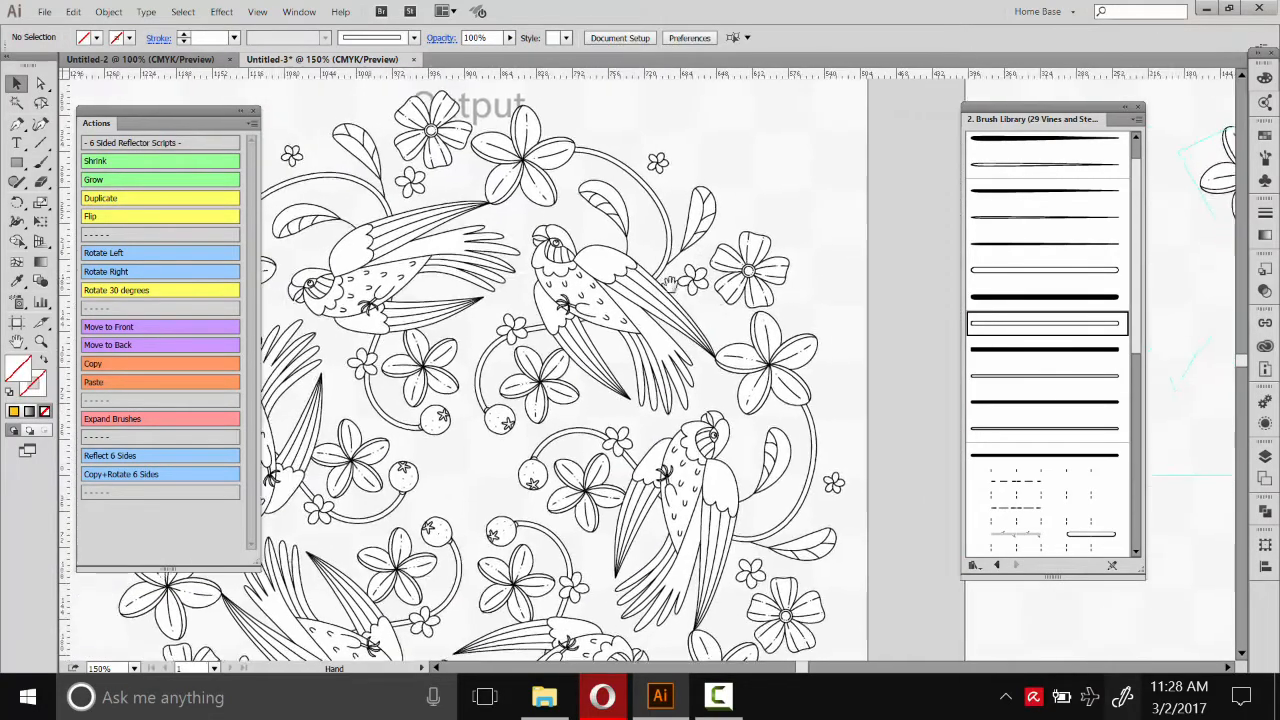
drag(640, 326, 712, 286)
drag(622, 302, 707, 261)
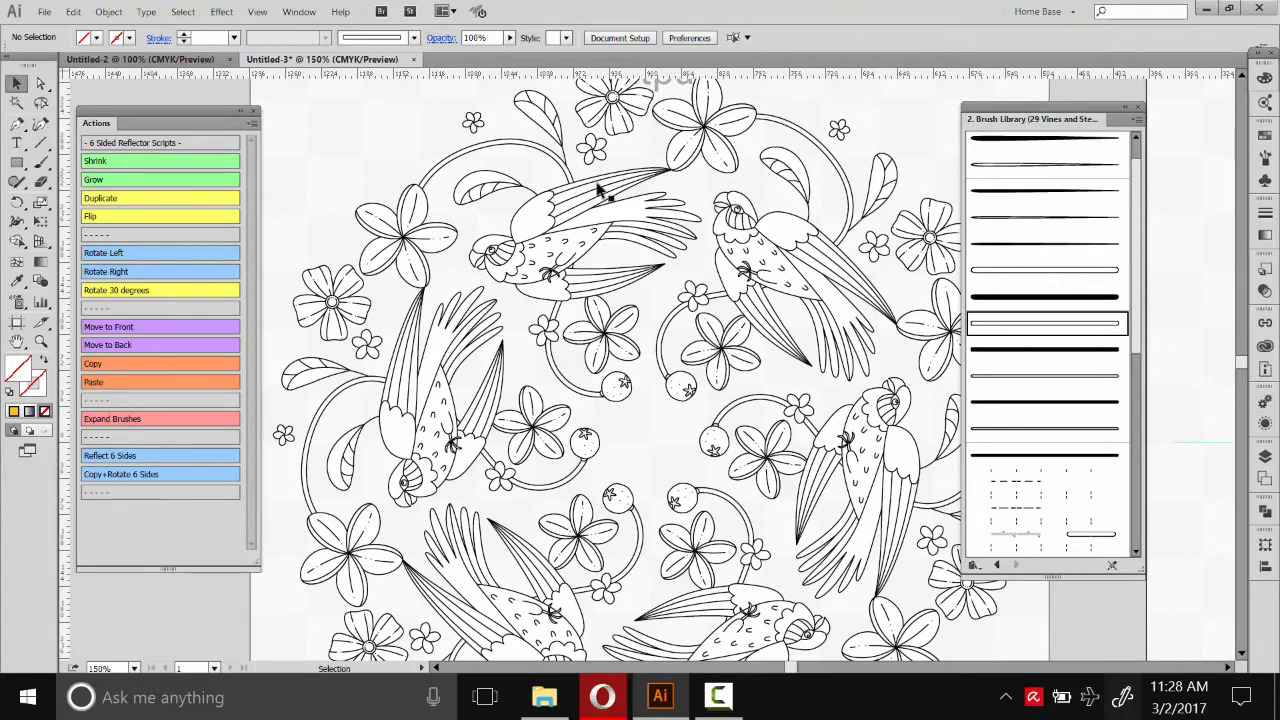
- Delete the generated mandala from the output artboard and return to the wedge
drag(917, 86, 624, 296)
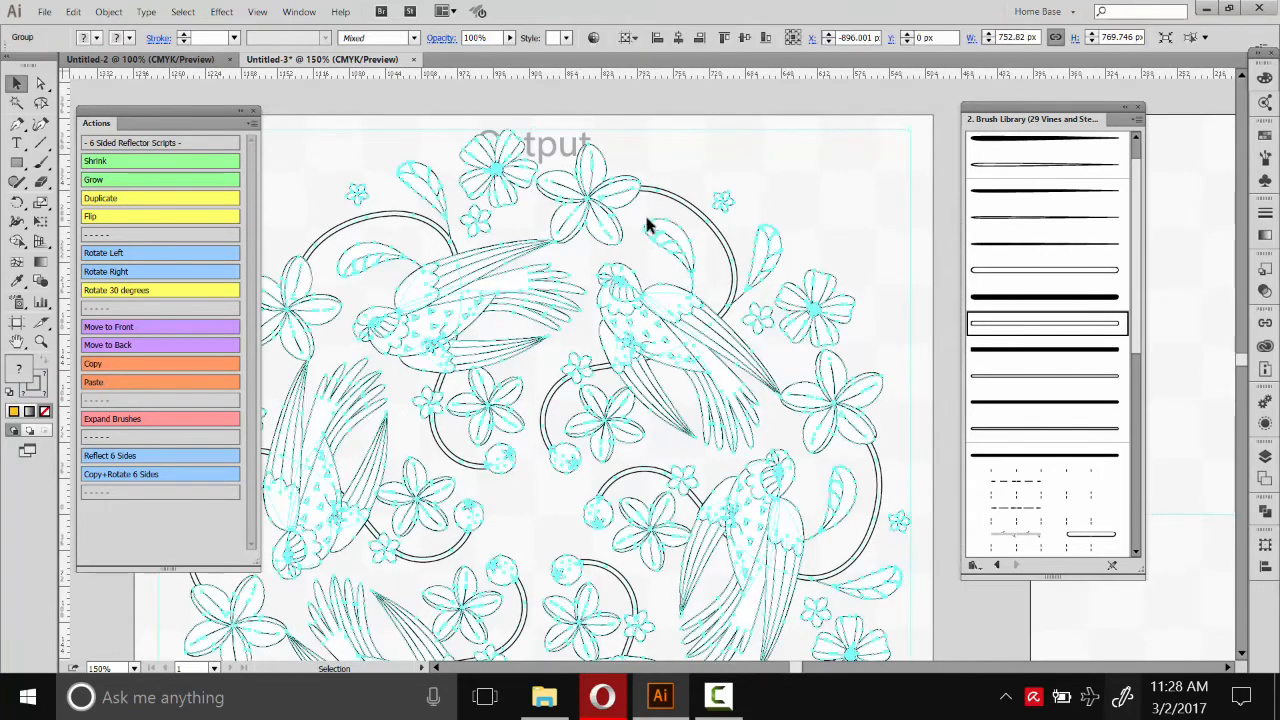
key(Delete)
drag(940, 180, 704, 266)
drag(916, 326, 537, 268)
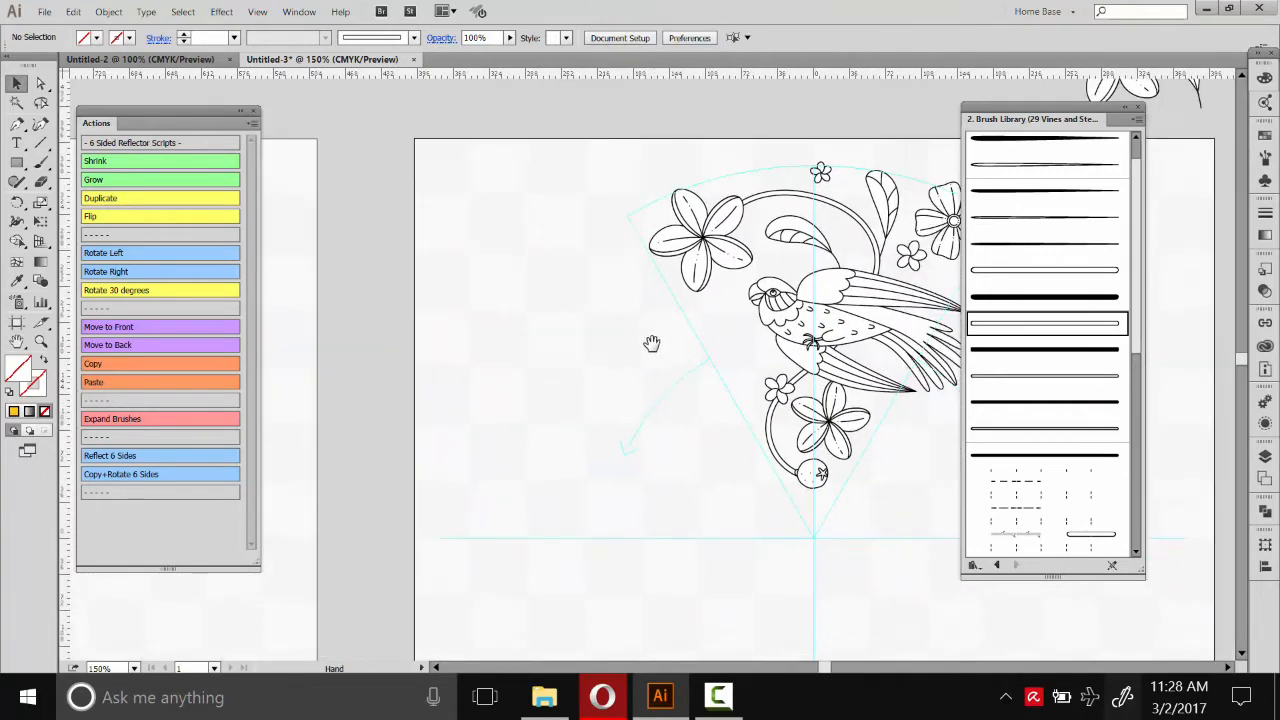
- Move the large five-petal flower at the wedge's upper left corner slightly inward and rotate it a little
click(706, 268)
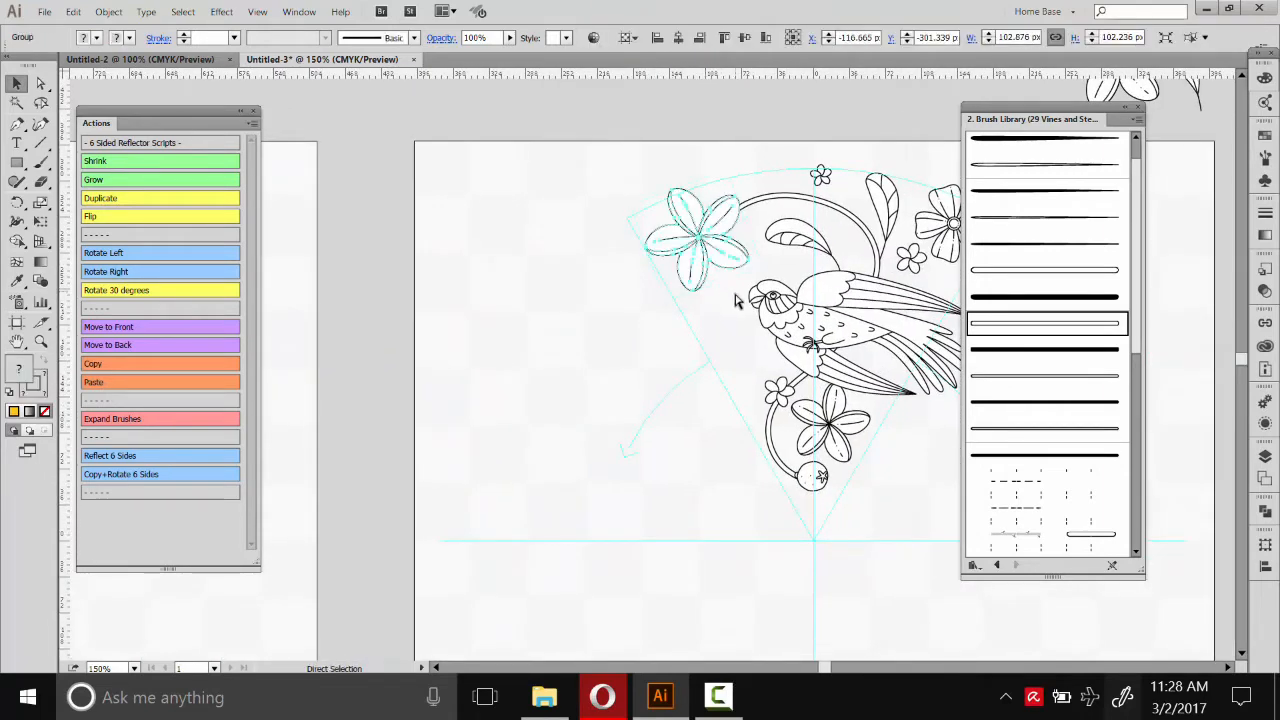
drag(733, 290, 745, 284)
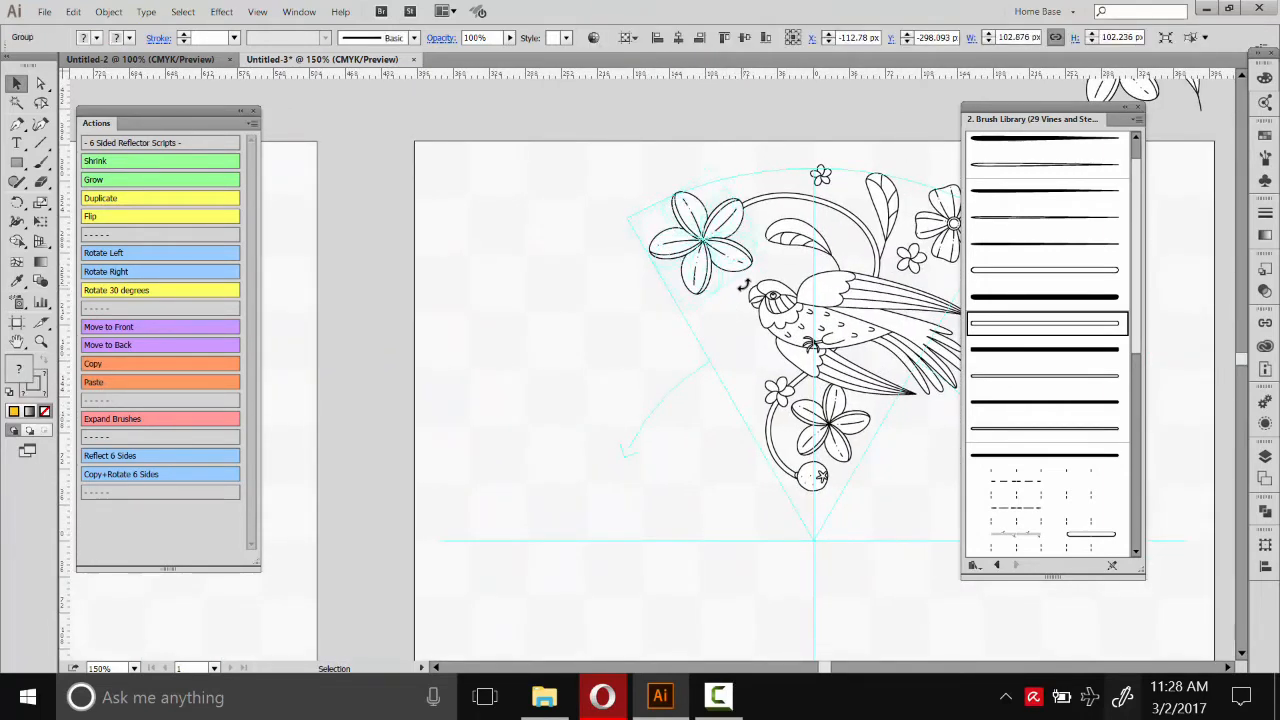
click(652, 351)
- Select all the wedge artwork, run the Copy+Rotate 6 Sides script and bring the new mandala into view
drag(593, 355, 416, 320)
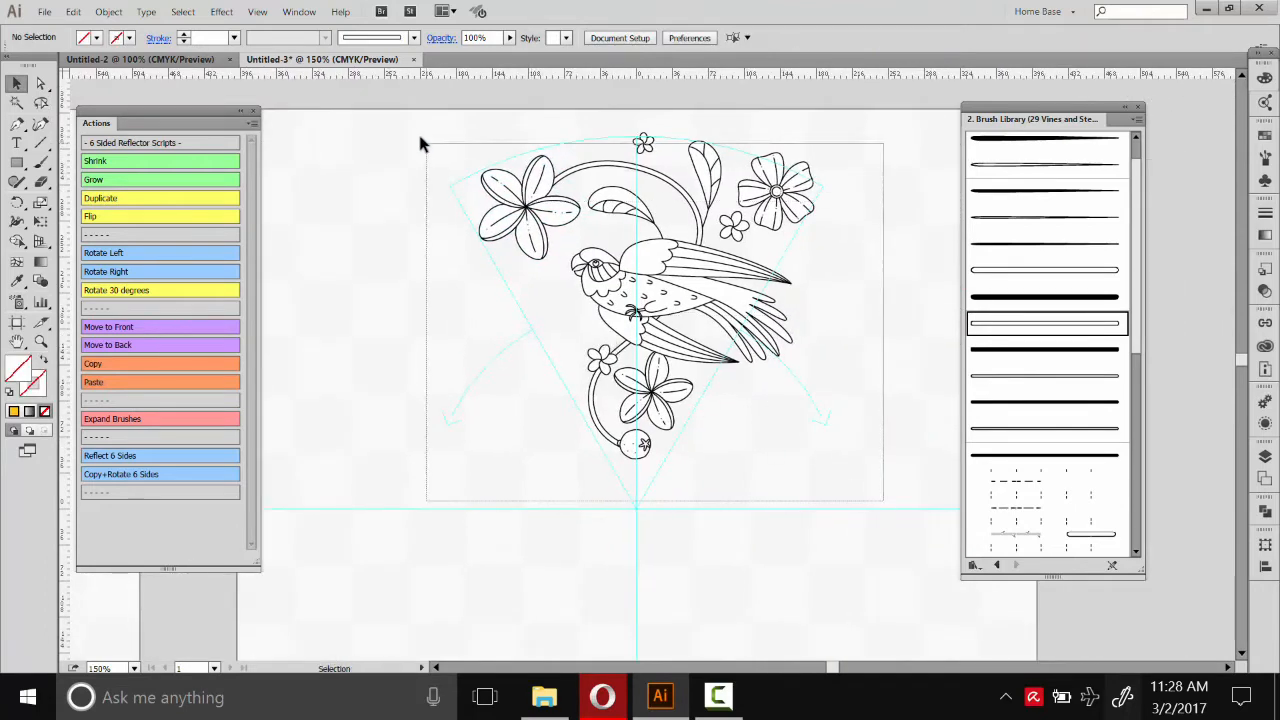
key(ctrl+a)
click(133, 474)
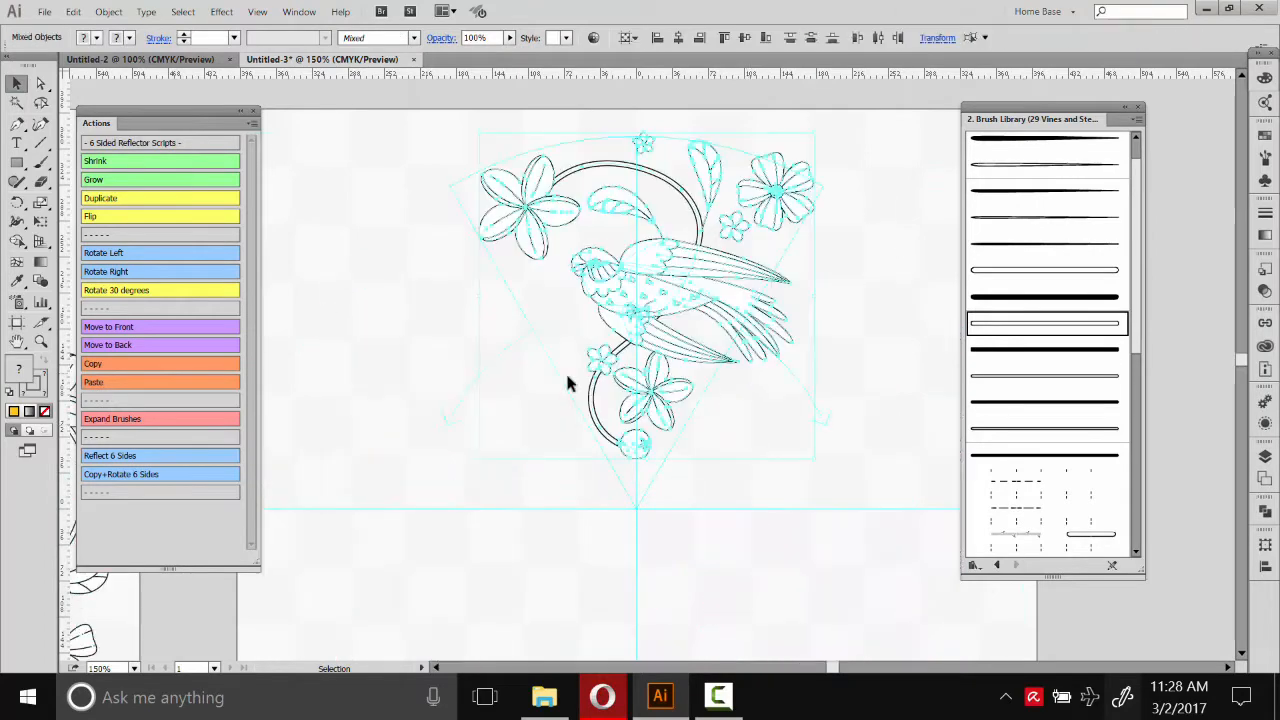
click(372, 377)
mouse_move(369, 377)
mouse_down()
mouse_move(764, 319)
mouse_move(834, 298)
mouse_move(859, 268)
mouse_up()
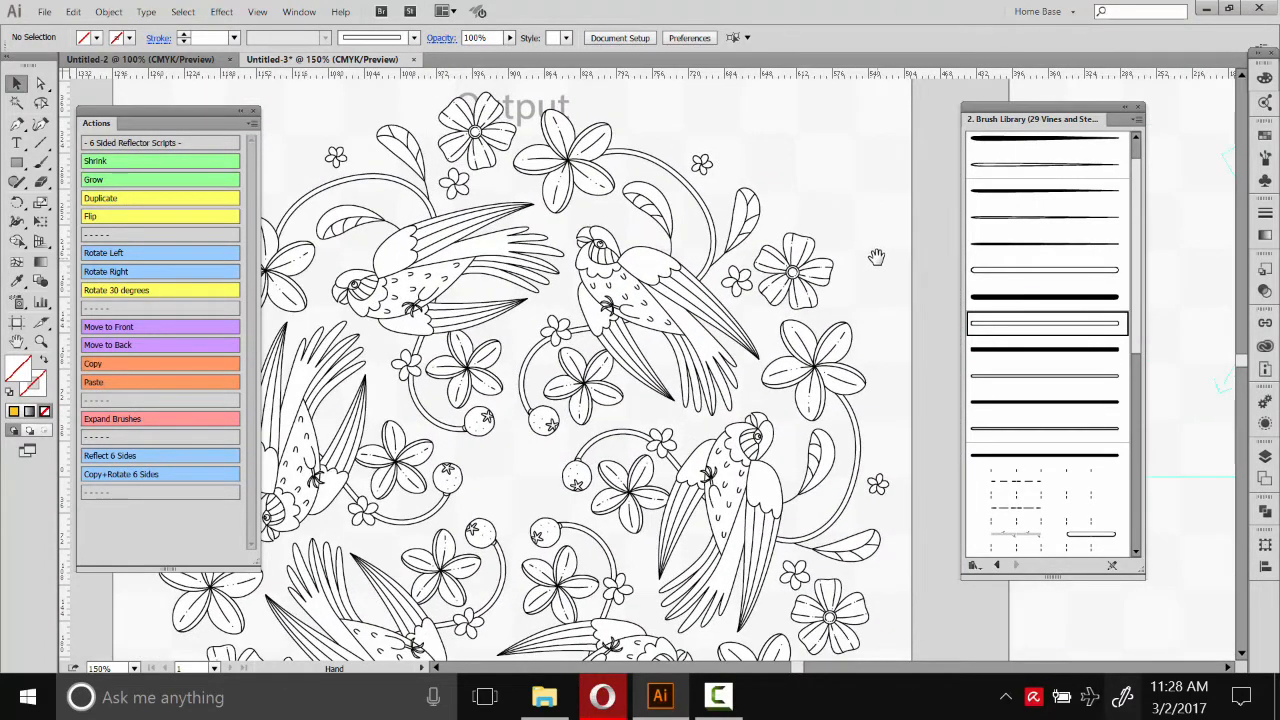
drag(785, 245, 815, 185)
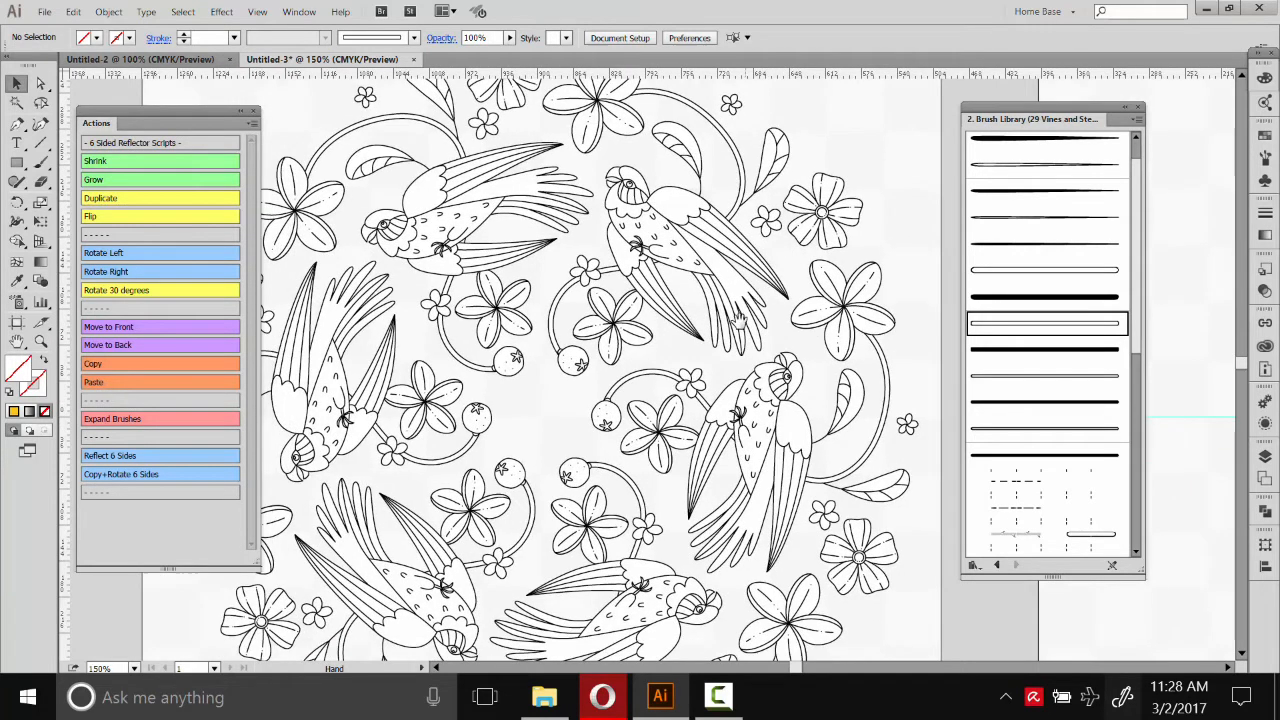
drag(814, 262, 832, 238)
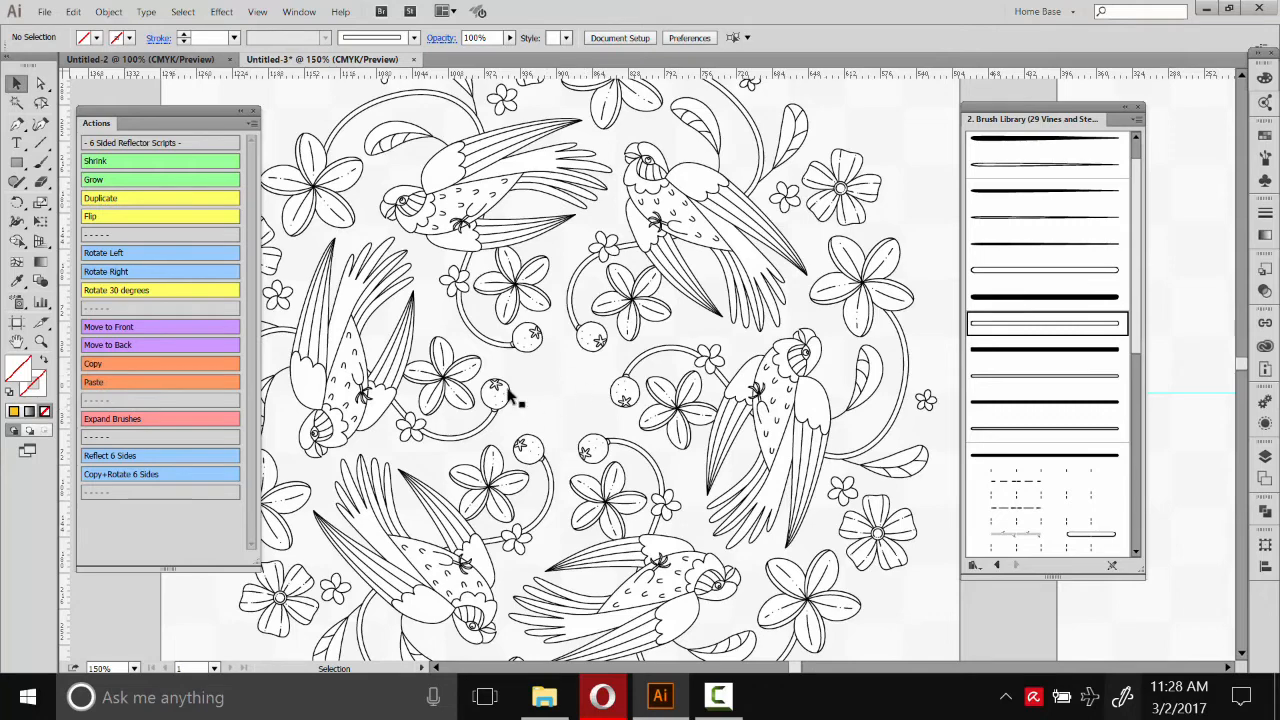
drag(915, 197, 423, 257)
mouse_move(955, 444)
mouse_down()
mouse_move(690, 428)
mouse_move(666, 398)
mouse_up()
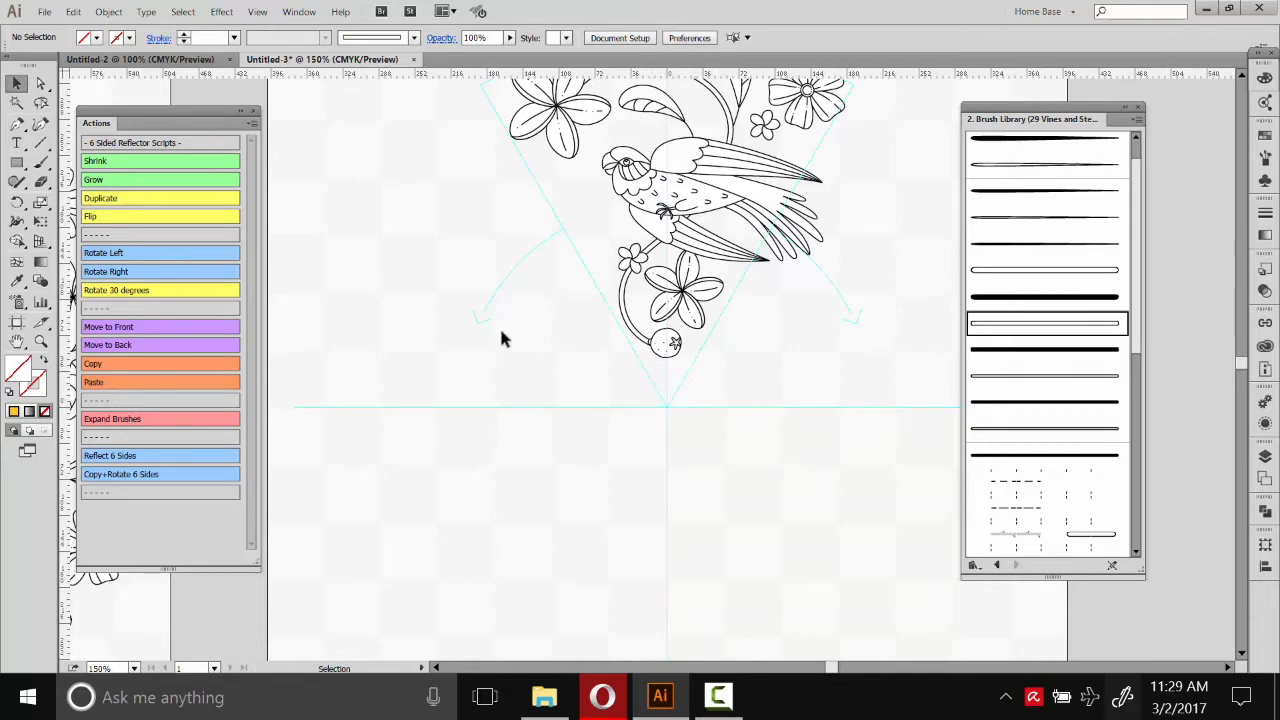
mouse_move(406, 360)
mouse_down()
mouse_move(808, 320)
mouse_move(626, 323)
mouse_up()
drag(539, 316, 651, 318)
drag(668, 243, 768, 250)
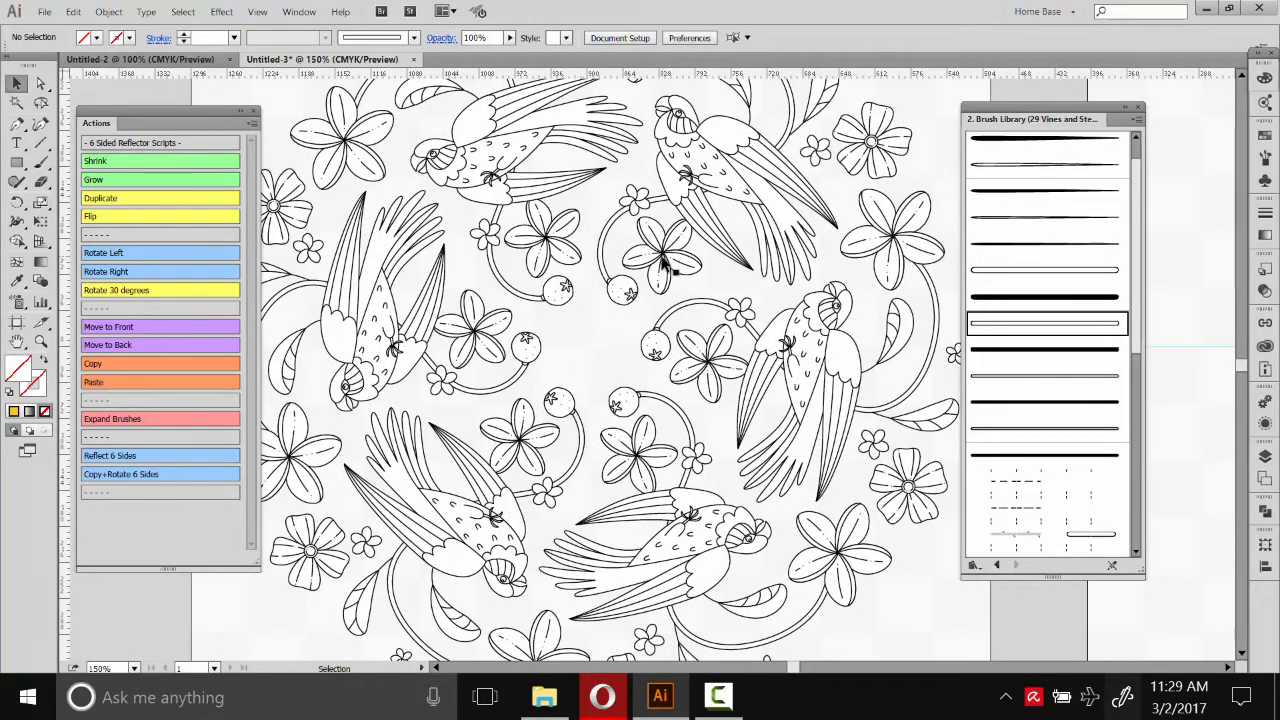
- Isolate the mandala group, duplicate an inner five-petal flower, place the copy rotated at the mandala's centre and leave isolation mode
double_click(667, 262)
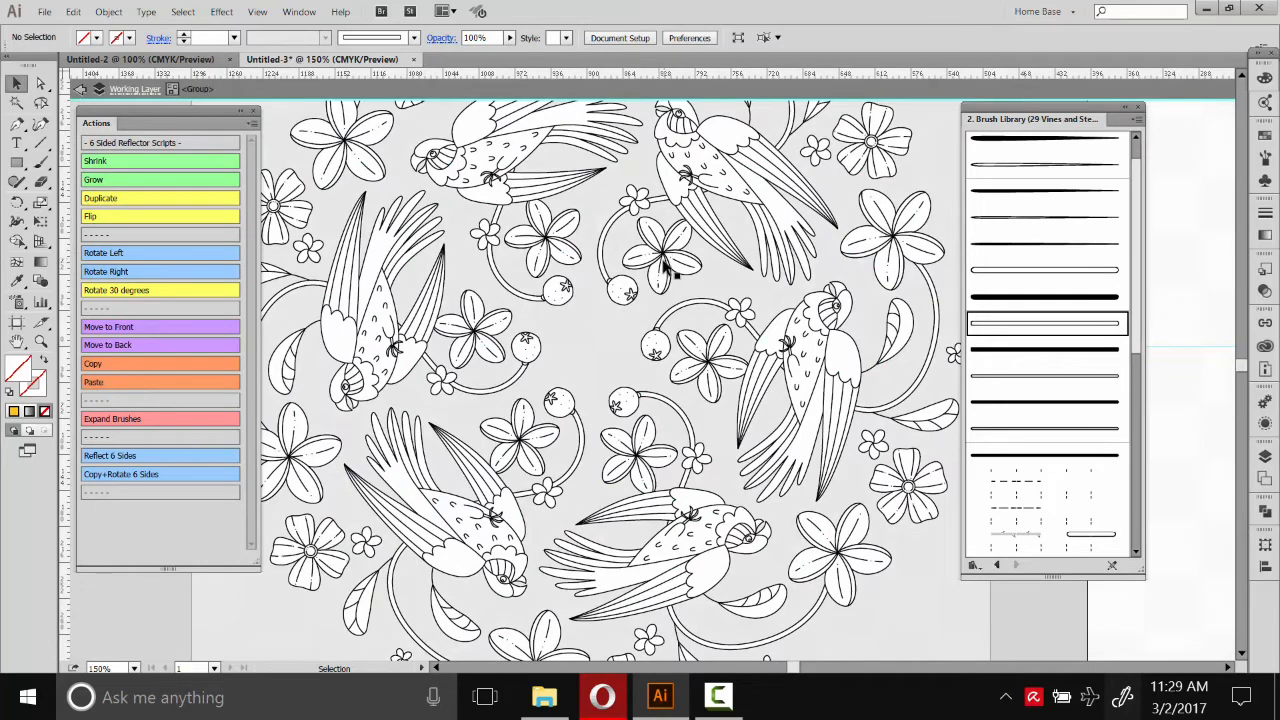
double_click(579, 345)
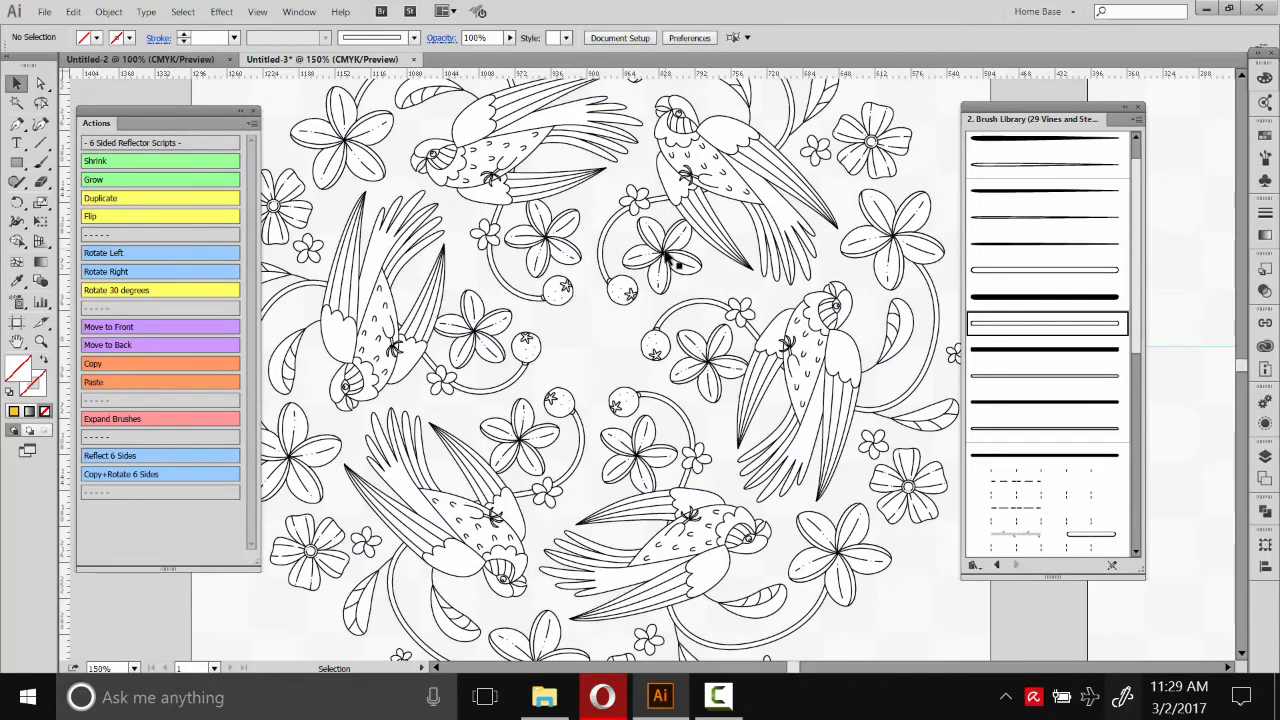
click(668, 258)
double_click(667, 262)
mouse_move(665, 253)
mouse_down()
mouse_move(619, 305)
mouse_move(640, 300)
mouse_move(672, 258)
mouse_move(663, 252)
mouse_up()
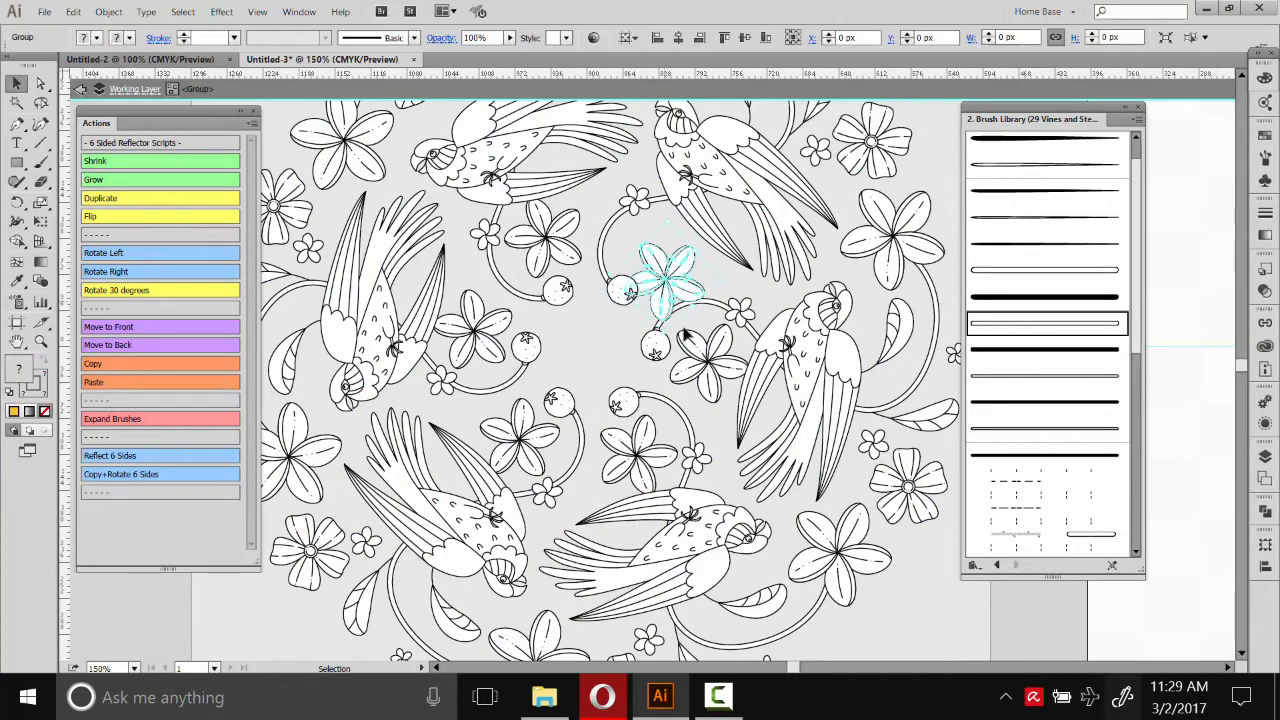
click(106, 198)
drag(711, 268, 652, 430)
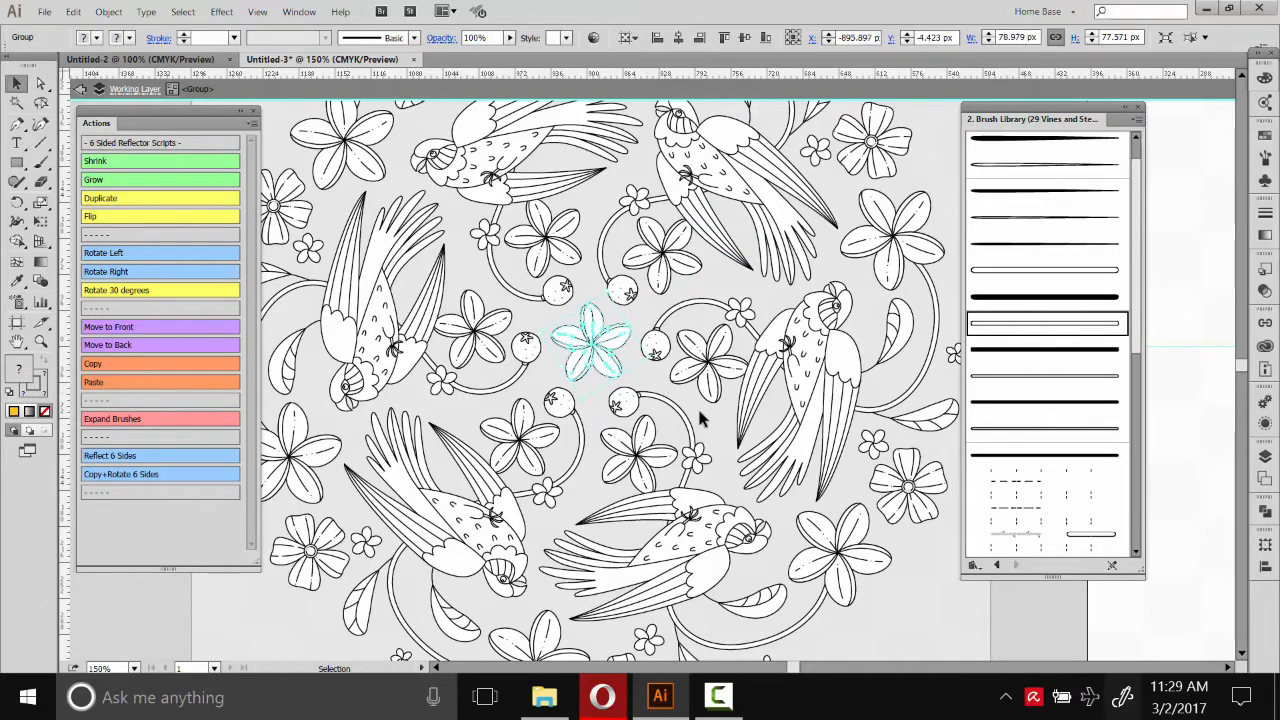
click(645, 320)
double_click(645, 320)
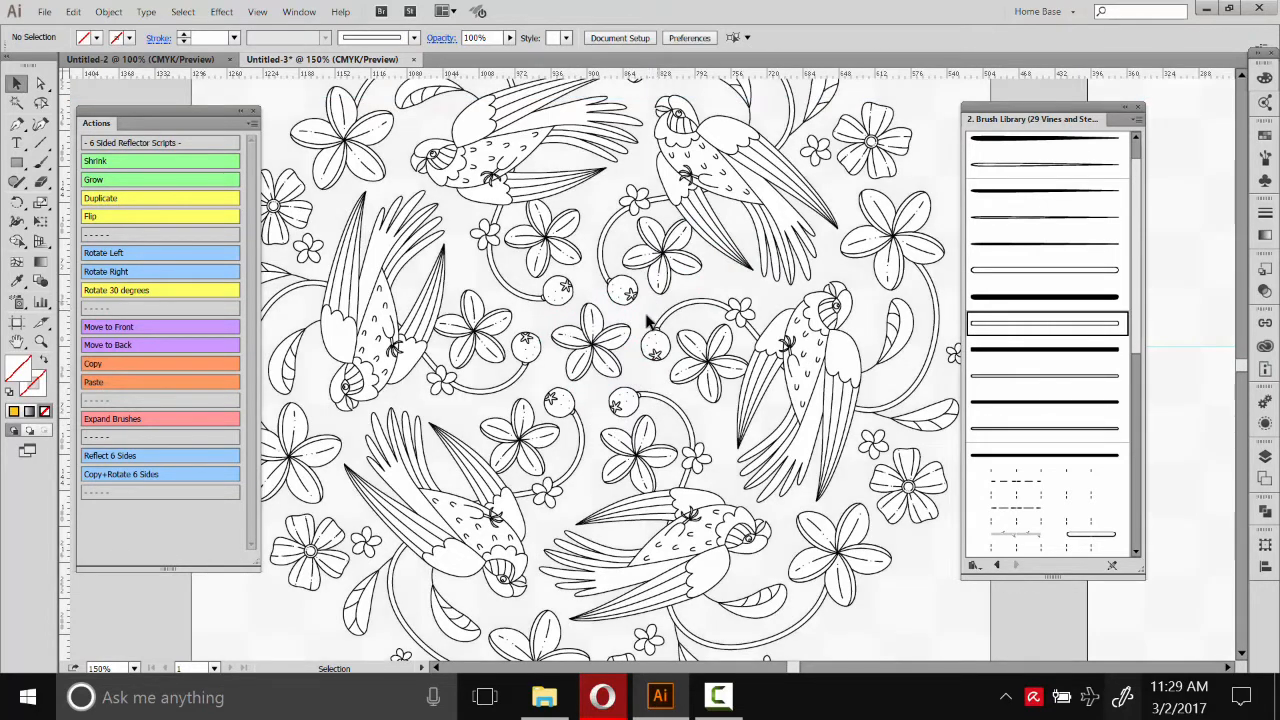
- Try a 3 px stroke weight on the whole mandala group to see its effect on the vines
click(712, 358)
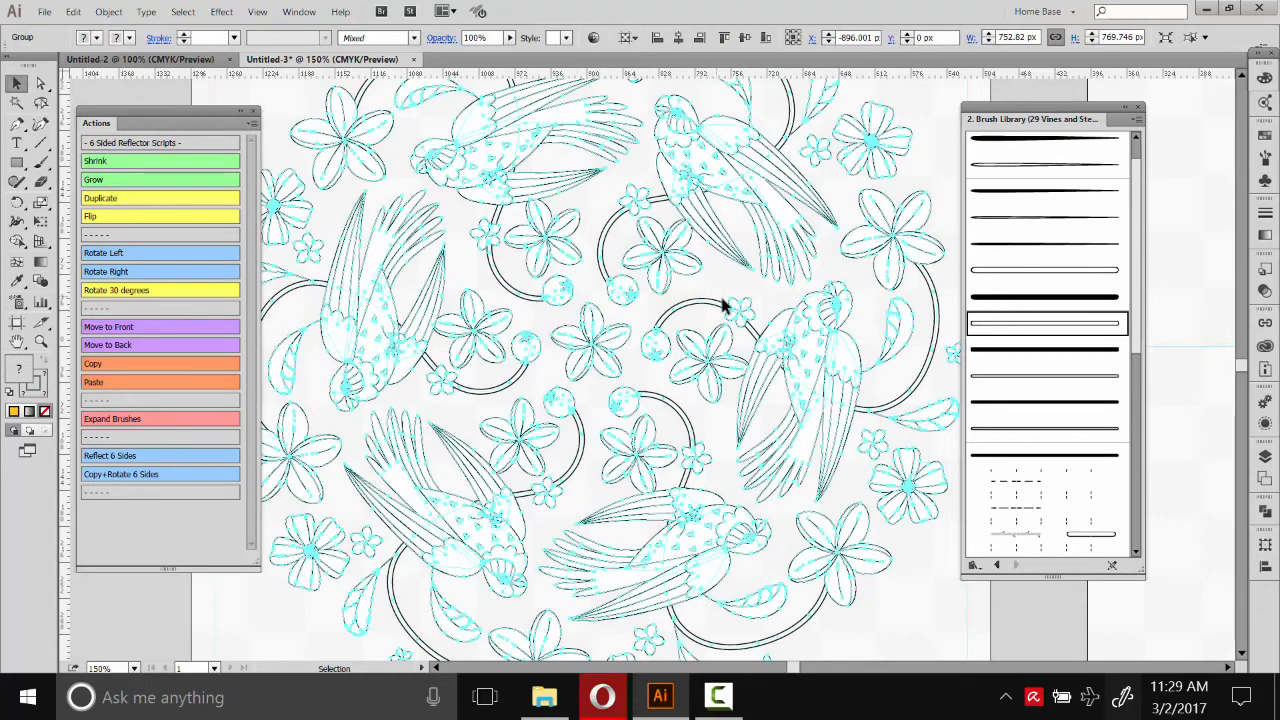
click(606, 200)
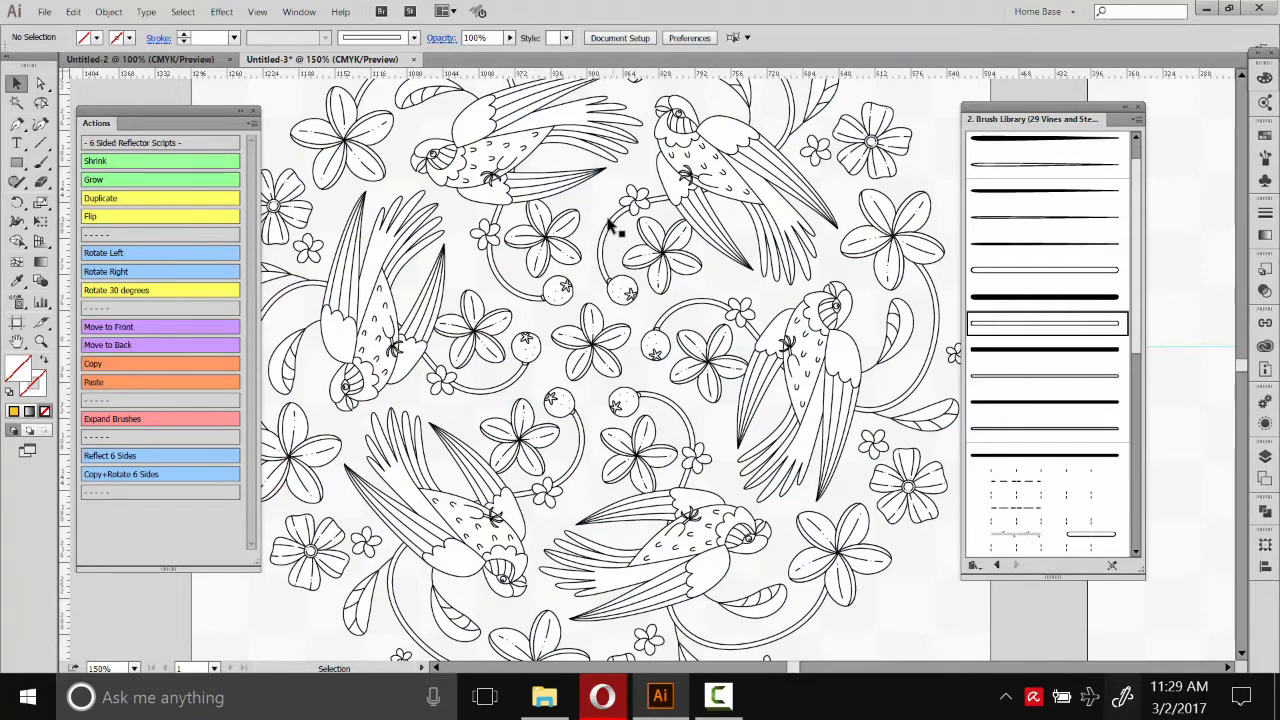
click(578, 188)
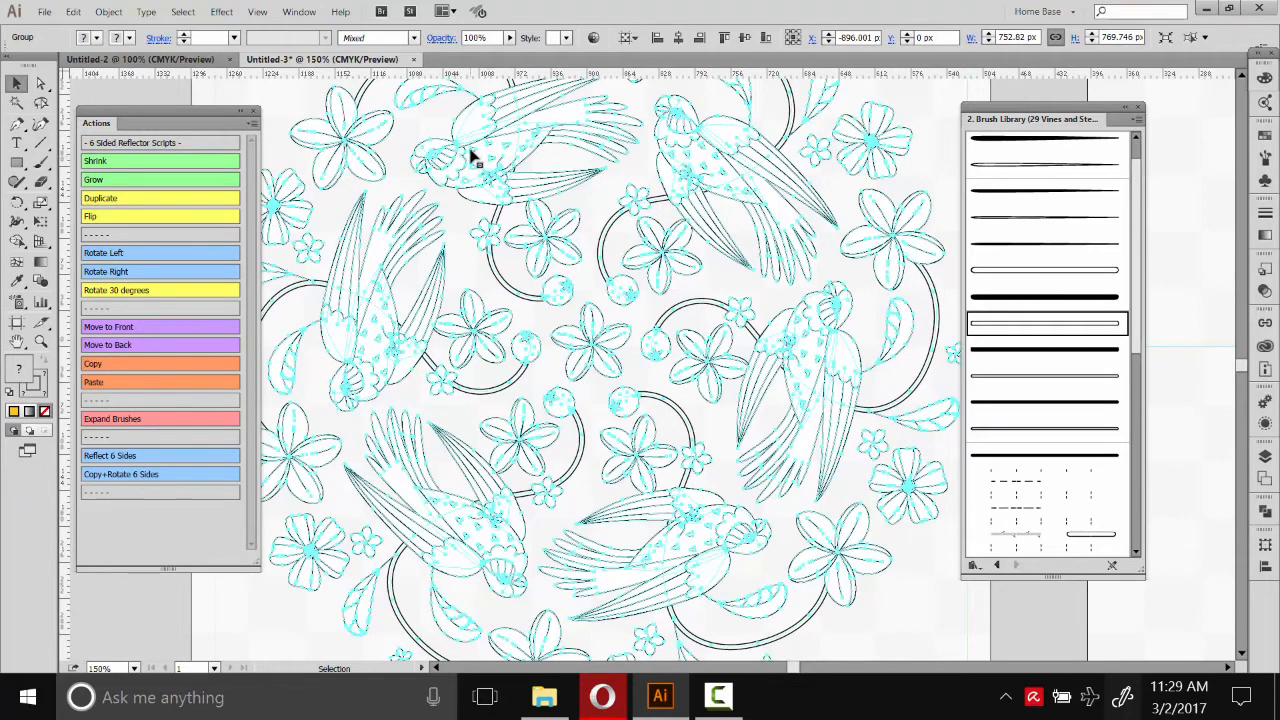
click(184, 35)
click(184, 35)
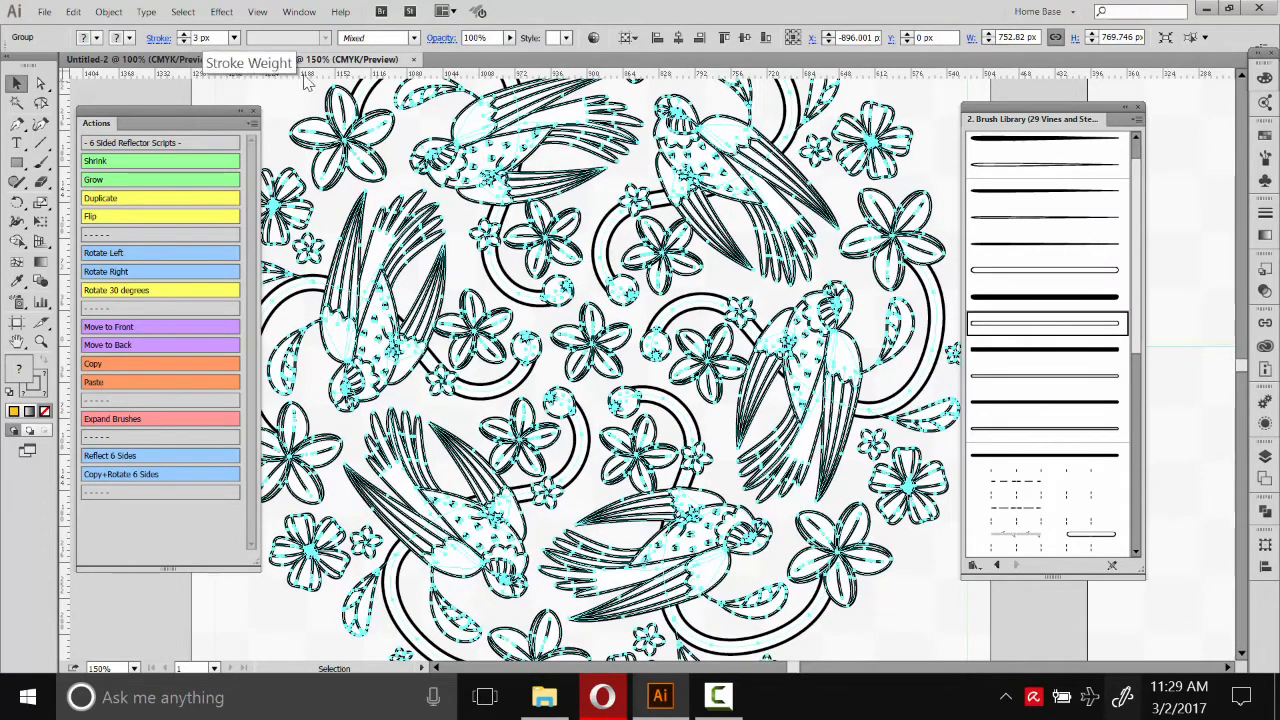
click(522, 250)
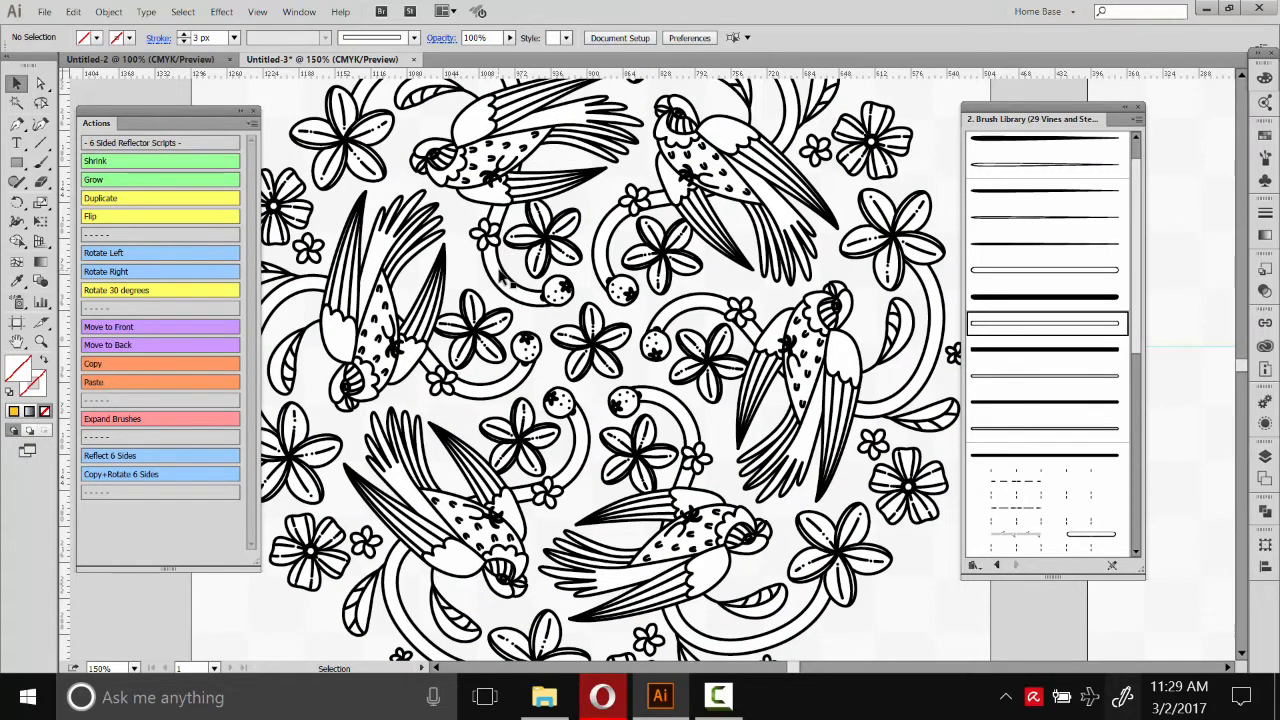
- Undo the thicker stroke weight on the mandala, stepping through the history to compare the line thickness
click(508, 291)
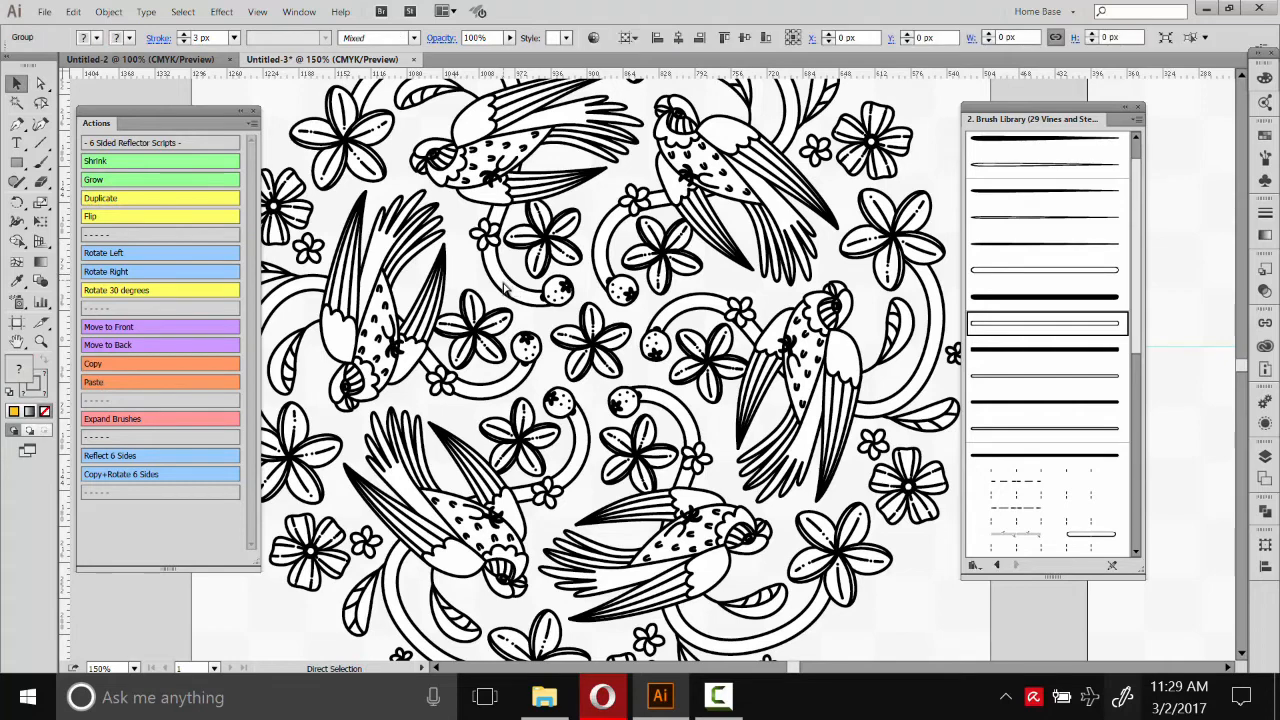
key(ctrl)
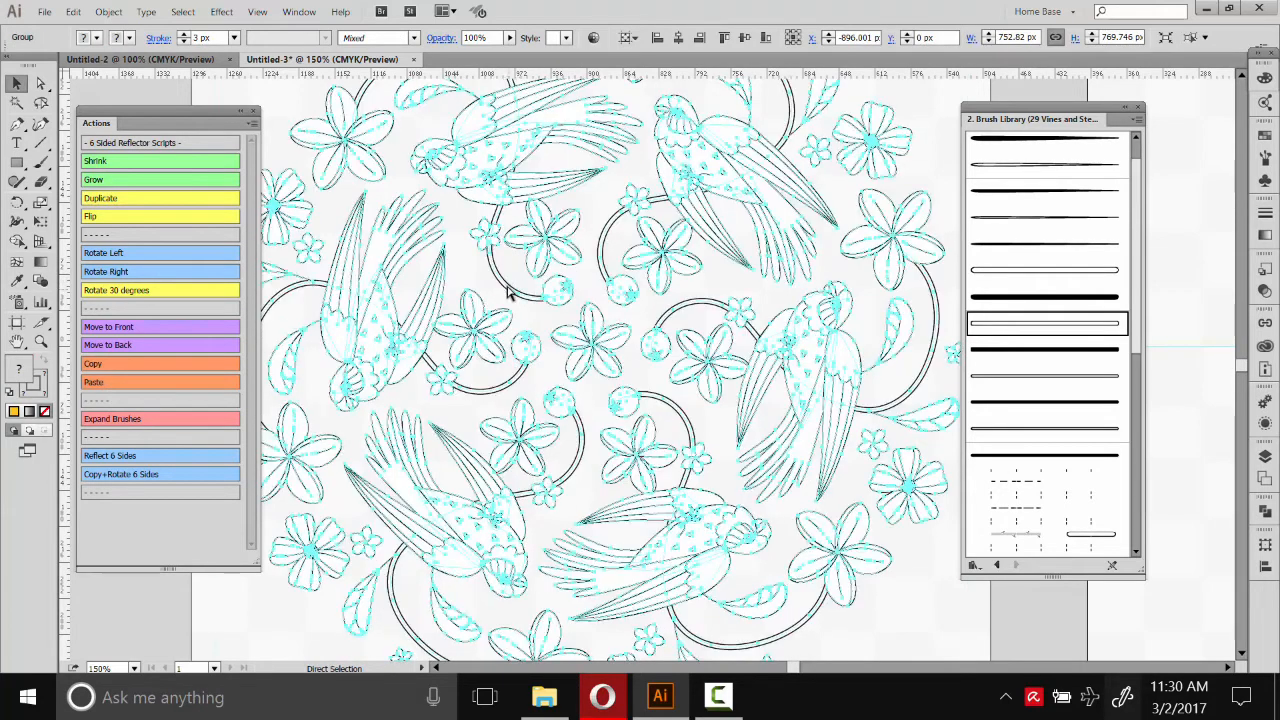
key(ctrl+shift+z)
key(ctrl+shift+z)
key(ctrl+z)
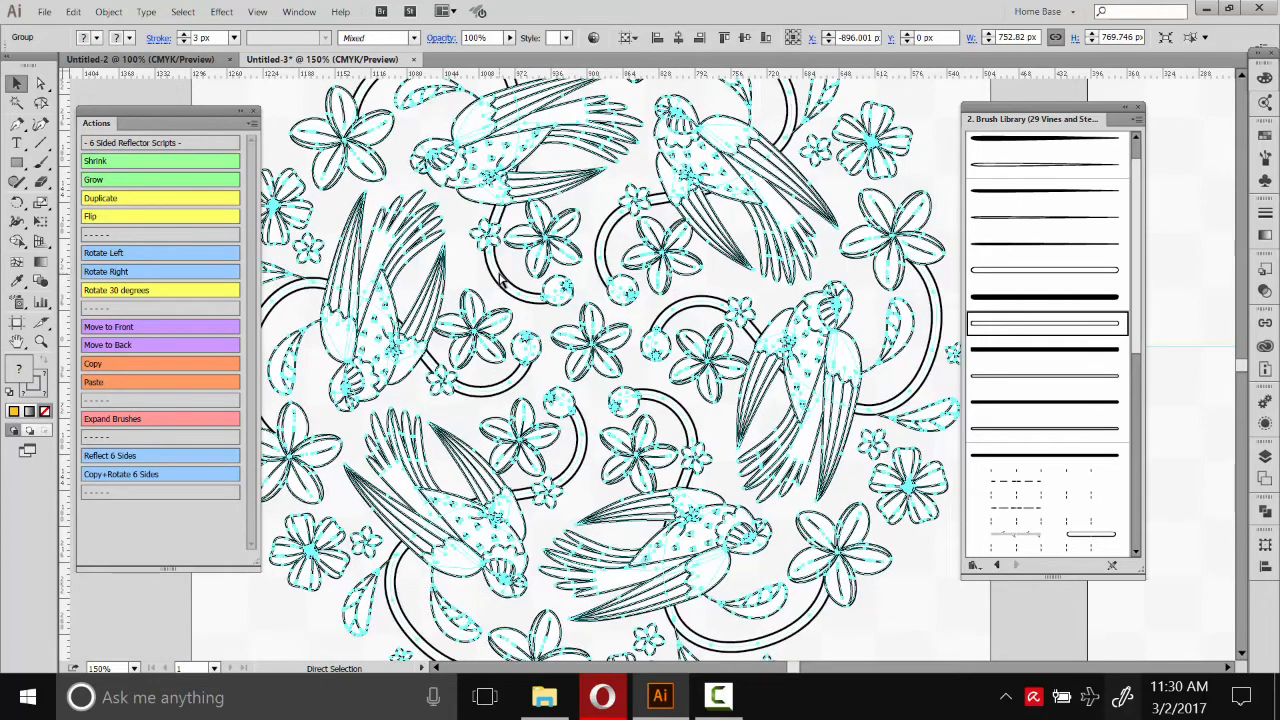
key(ctrl+z)
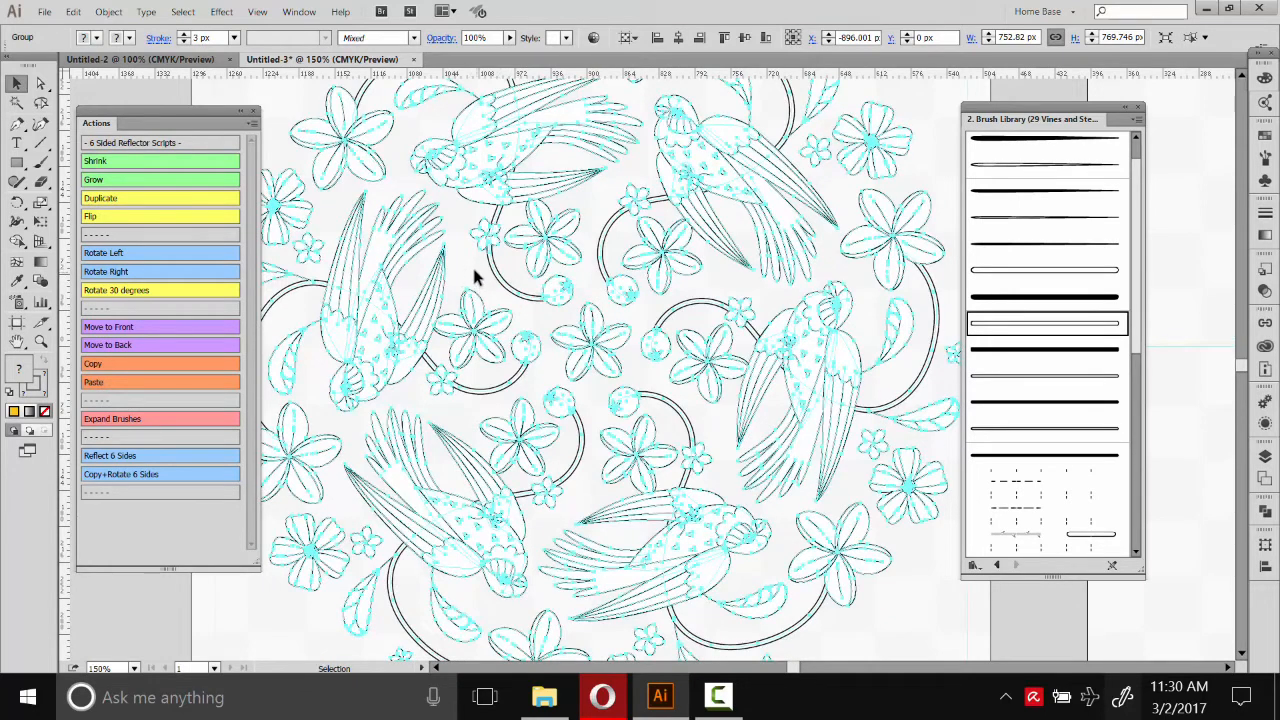
- Set the mandala group's stroke weight to 1 px and run the Expand Brushes action on it
click(183, 33)
click(183, 42)
click(536, 312)
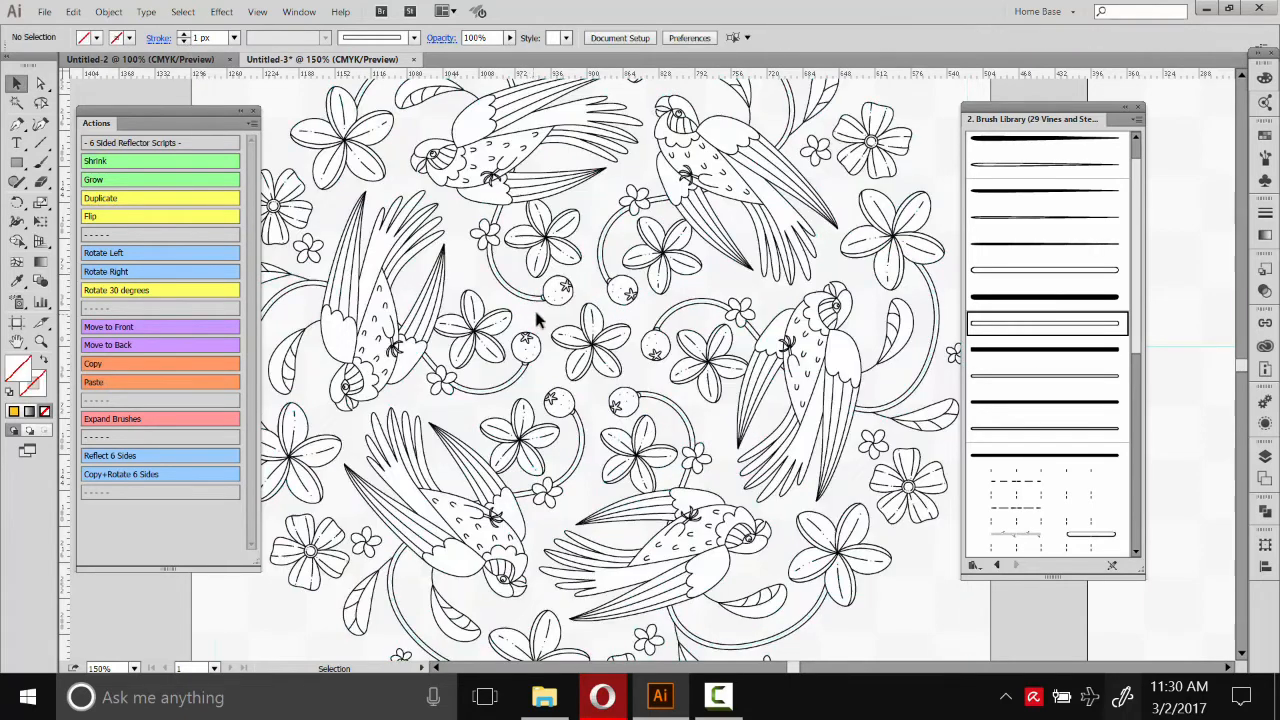
click(513, 178)
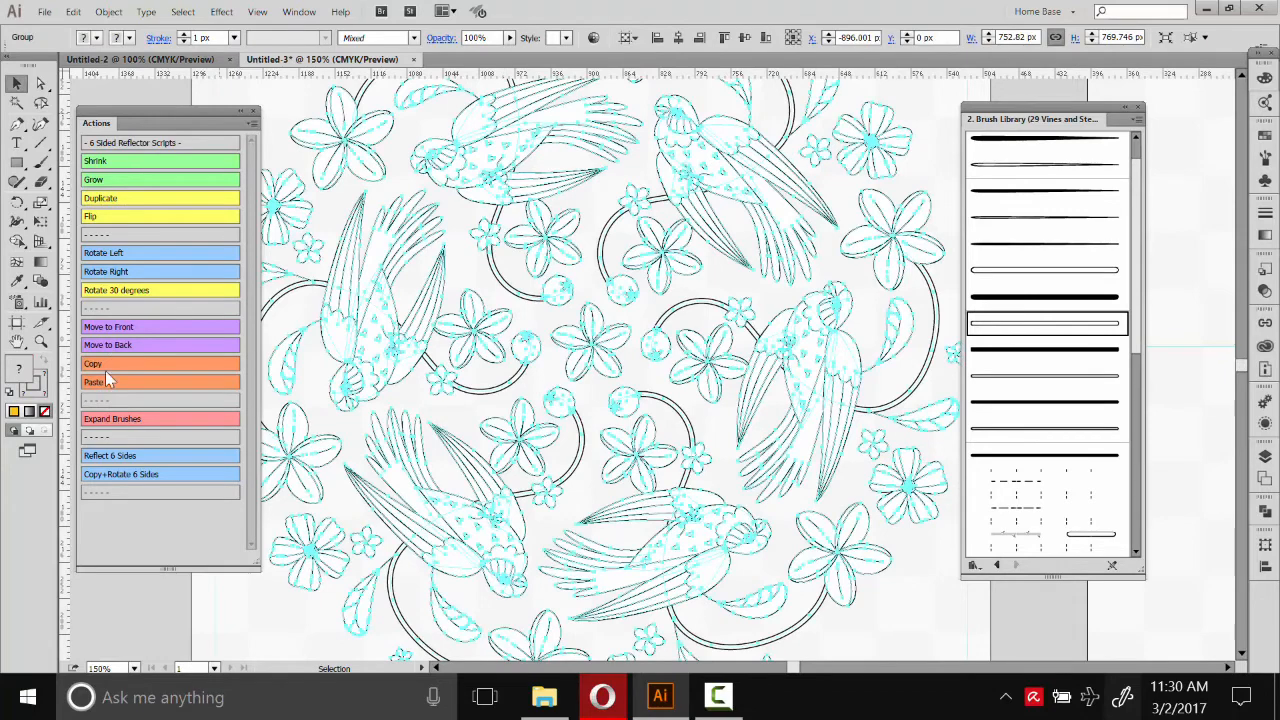
click(112, 419)
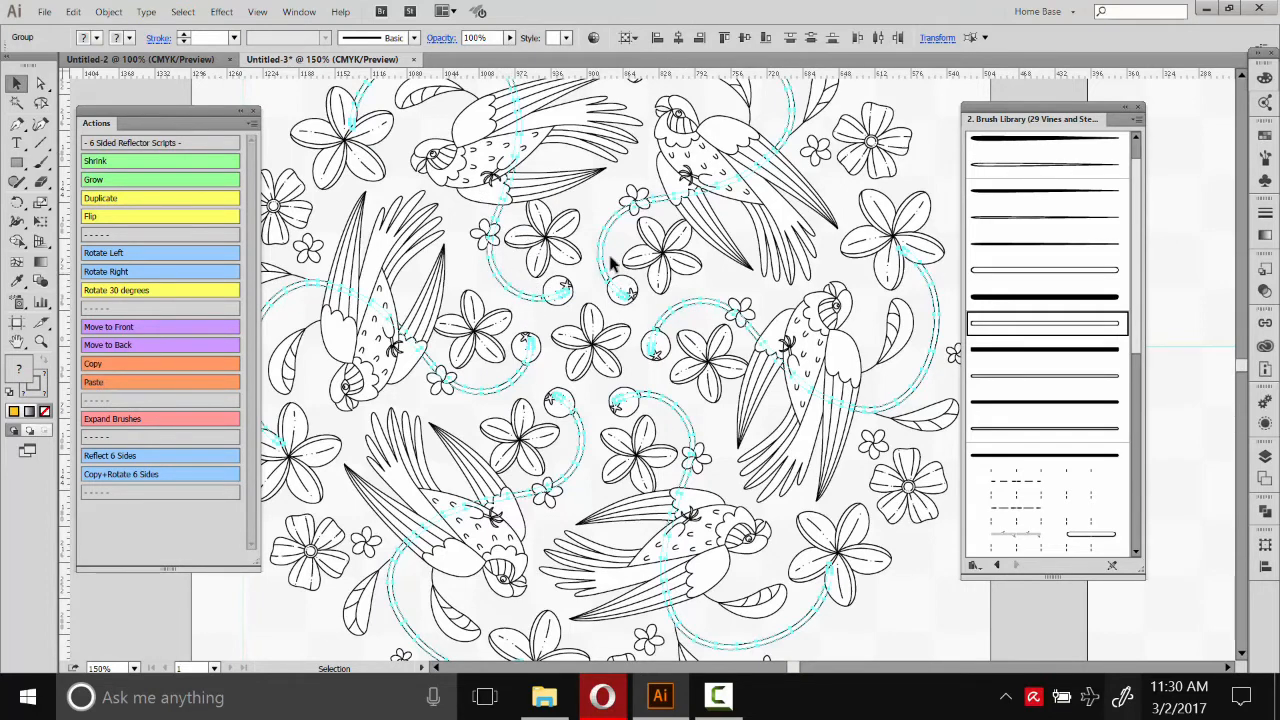
click(617, 200)
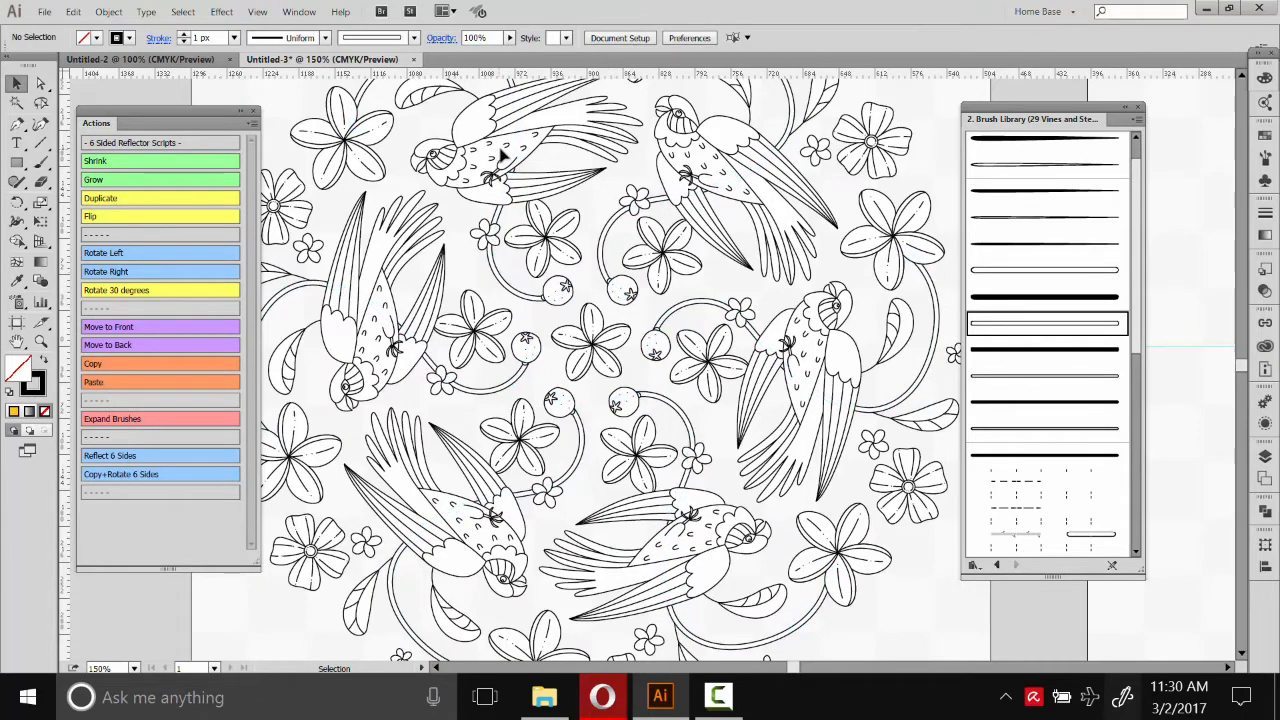
- Try a heavier stroke weight on the brush-expanded mandala
click(380, 122)
click(183, 34)
click(184, 34)
click(496, 245)
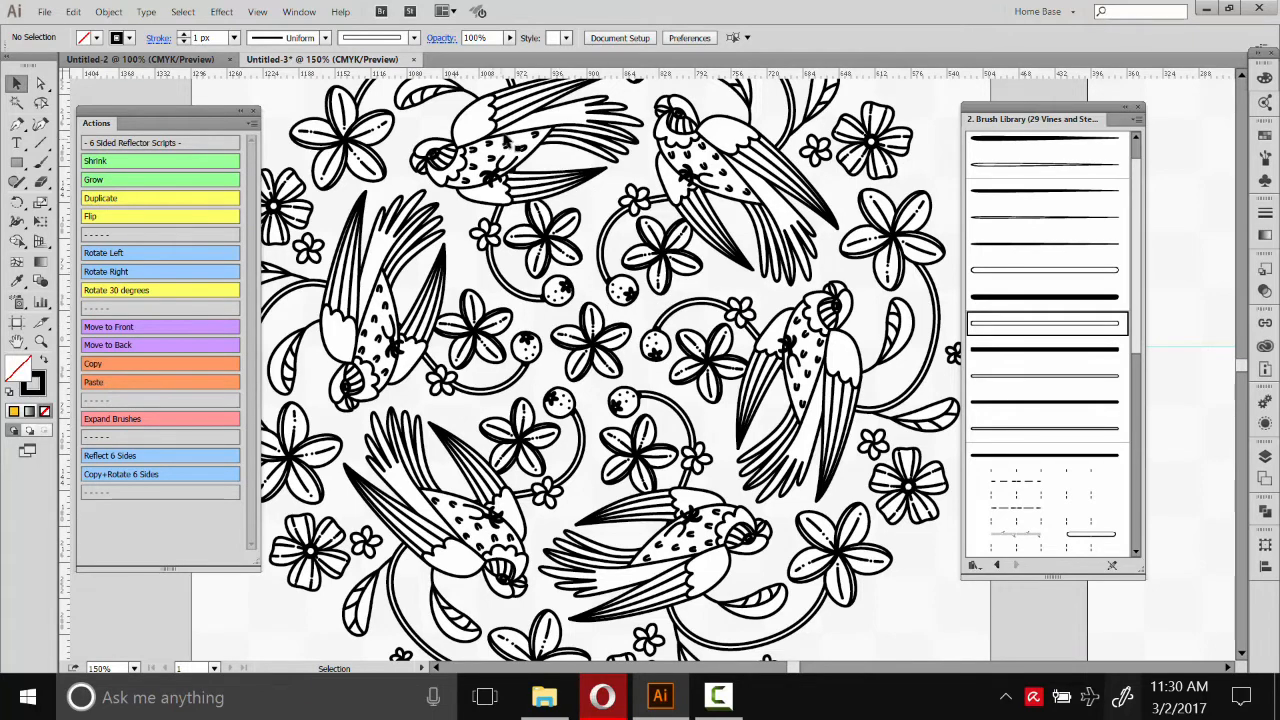
click(514, 145)
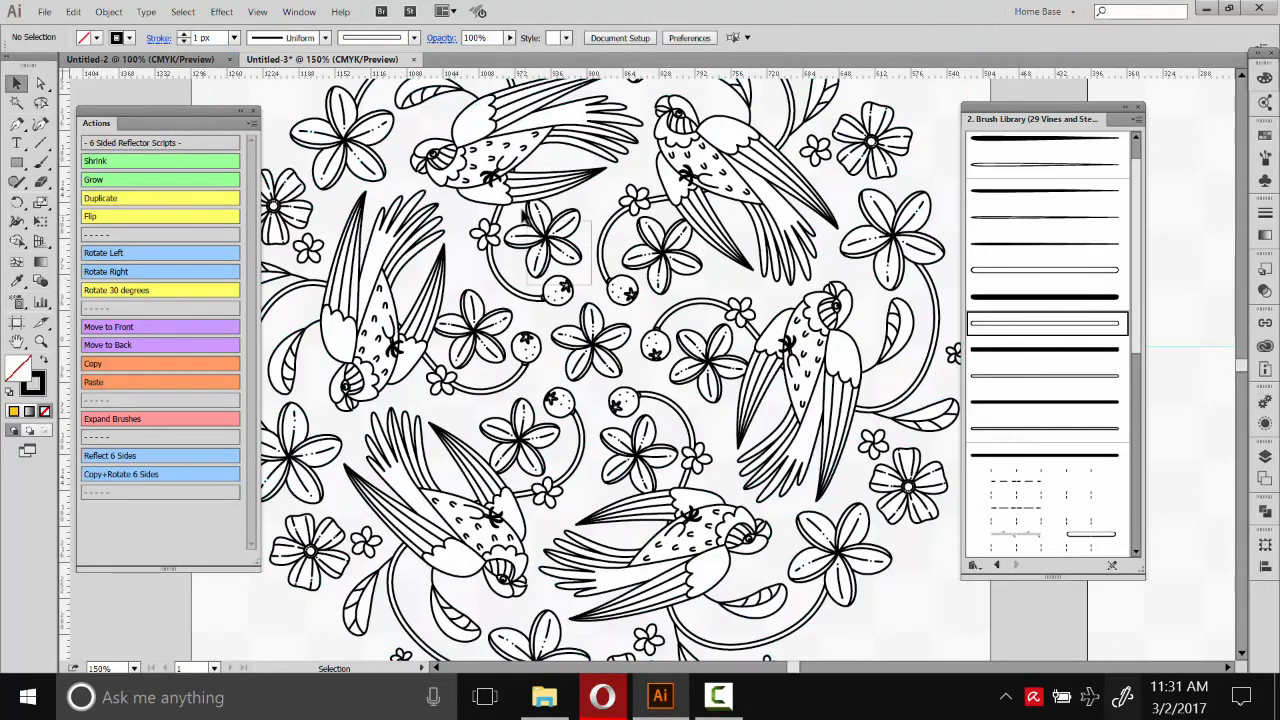
- Try stroke weights of 0 px and 1 px on the brush-expanded mandala and undo these test changes
click(184, 41)
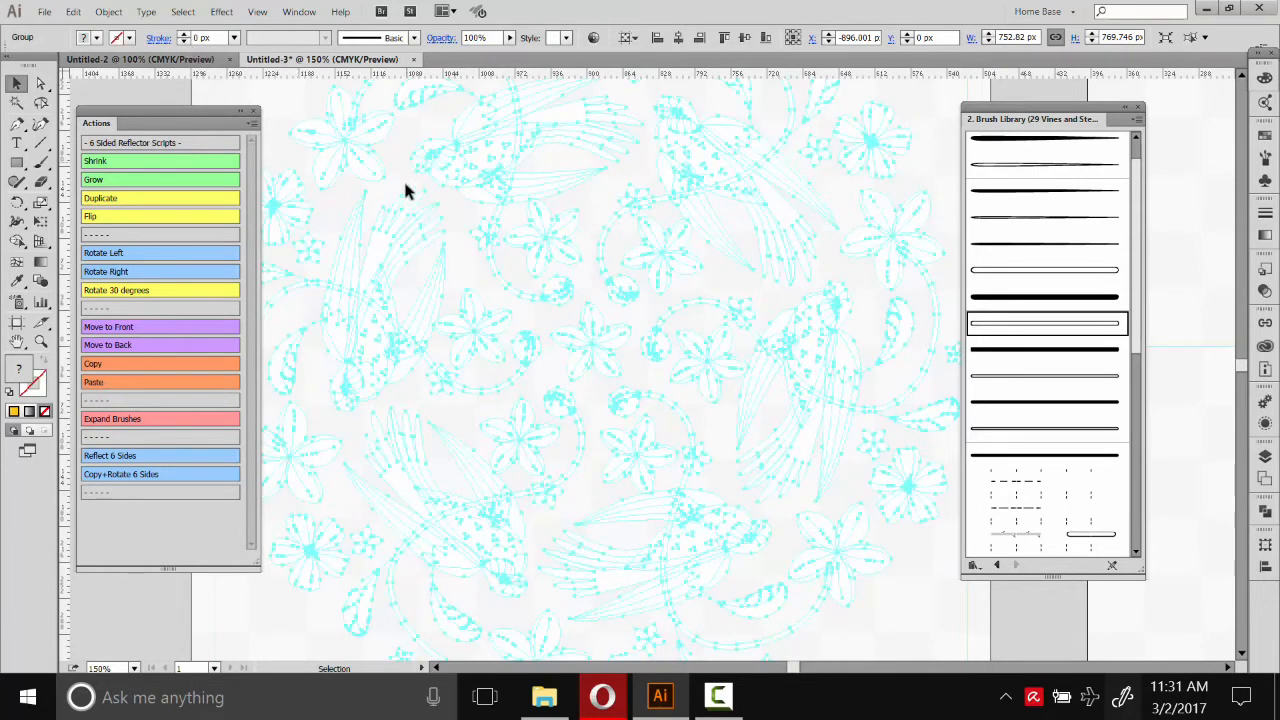
click(506, 261)
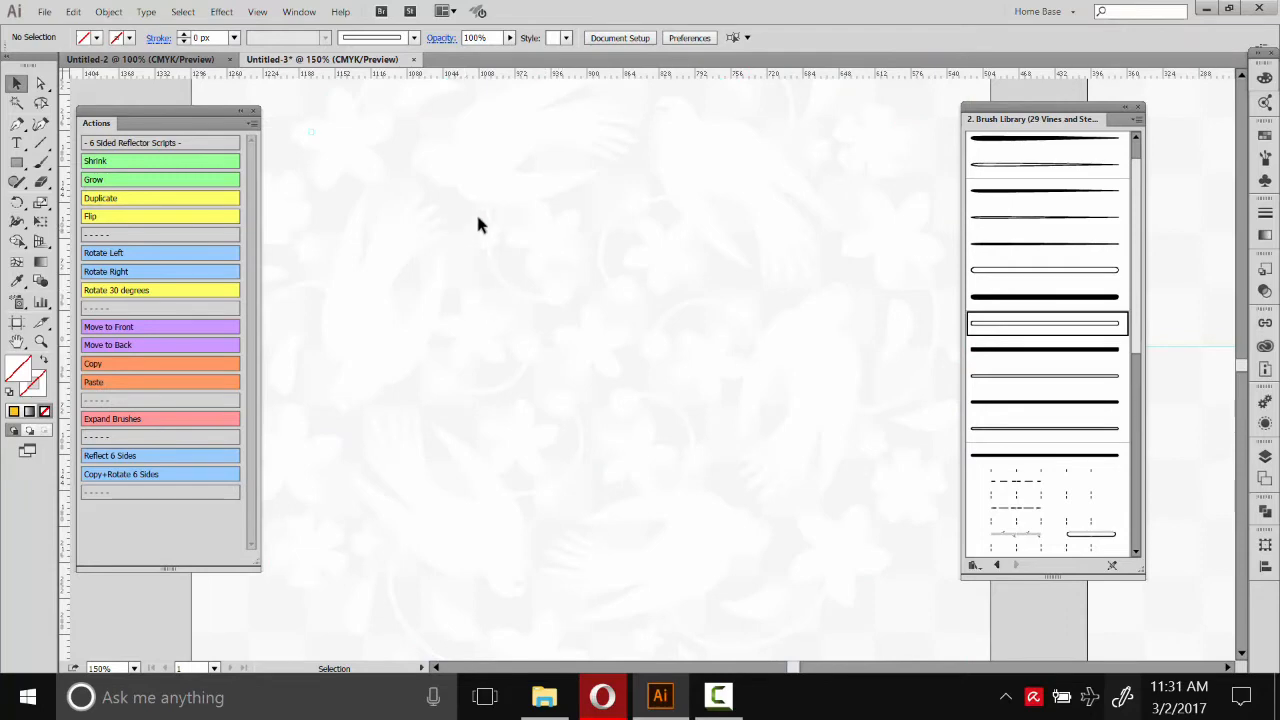
click(486, 184)
click(184, 34)
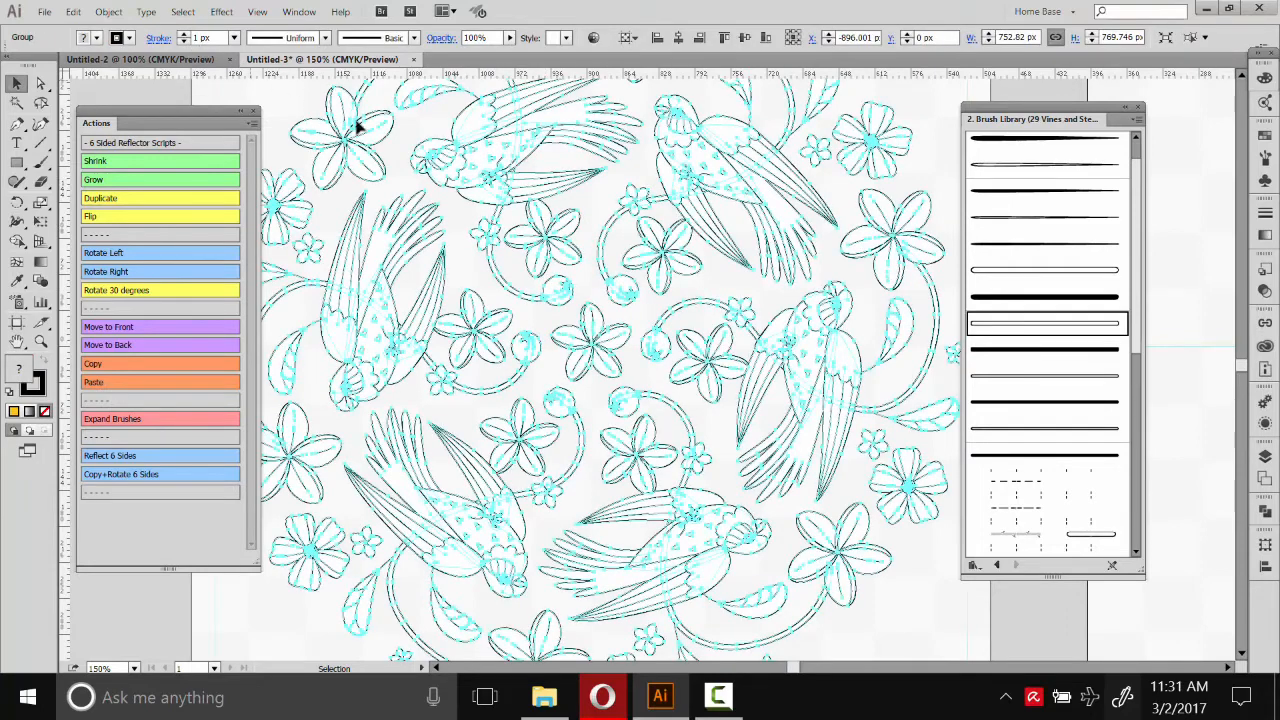
click(462, 225)
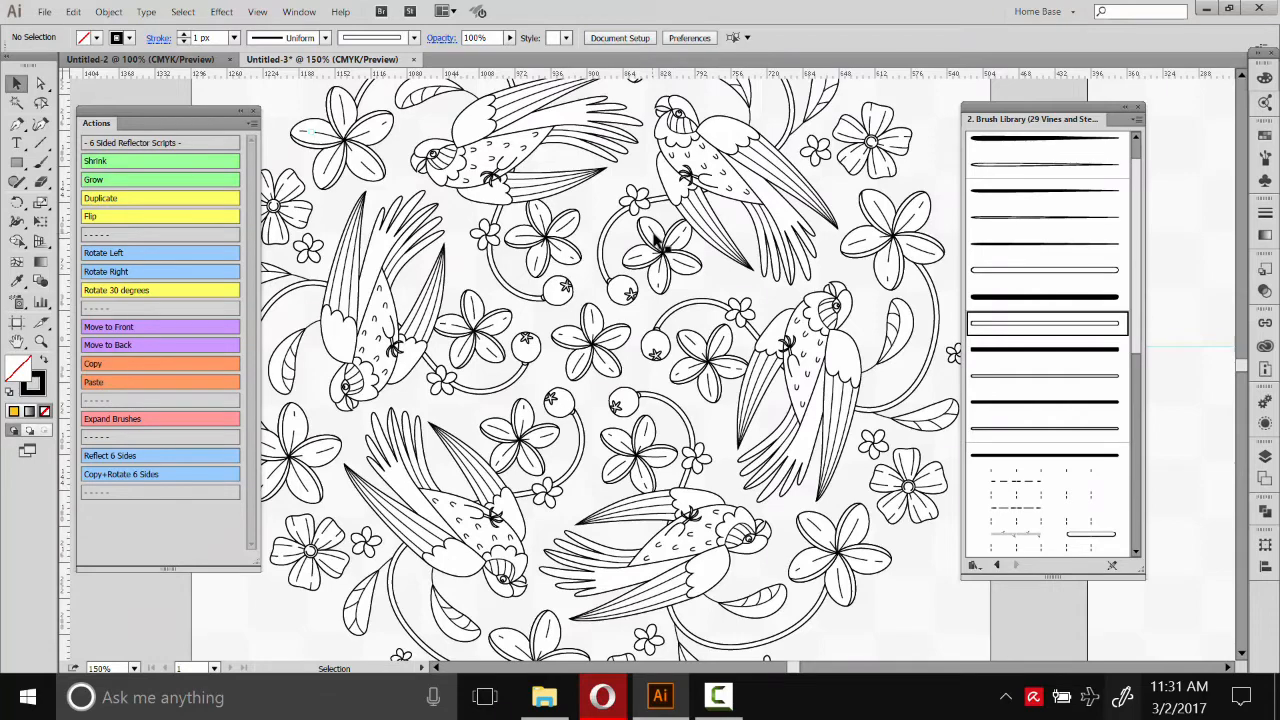
key(a)
key(ctrl+a)
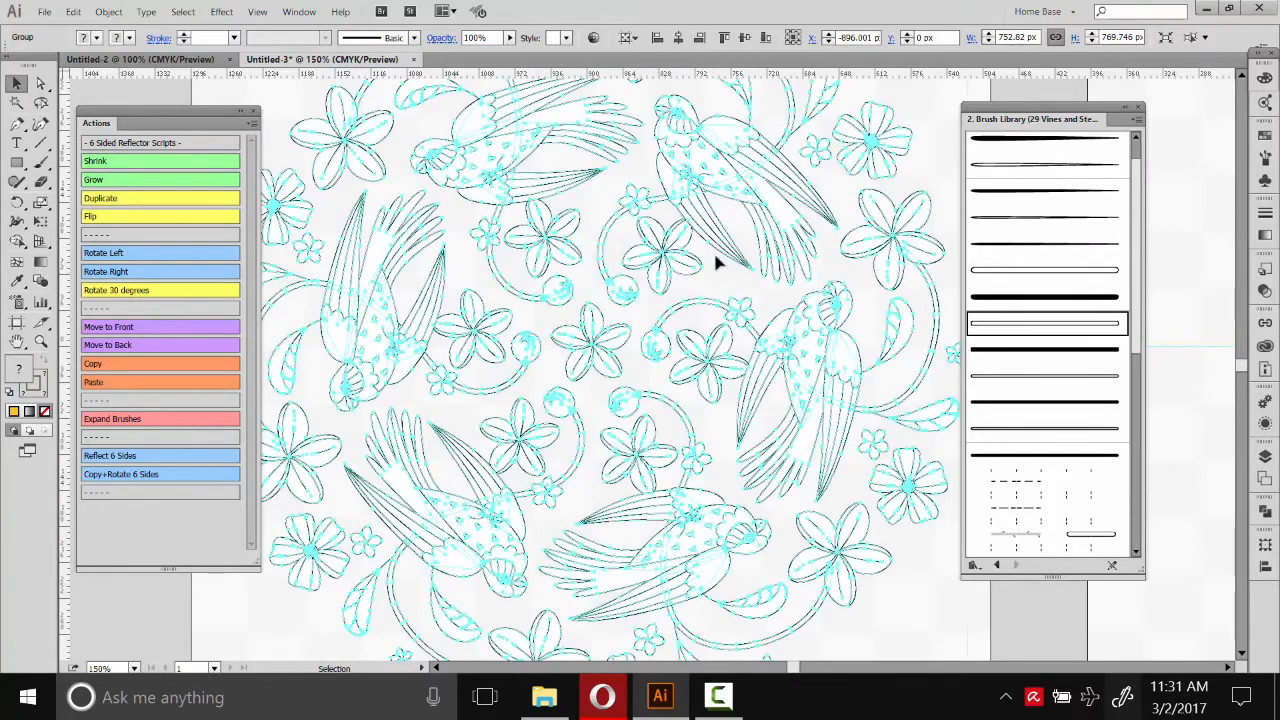
click(400, 164)
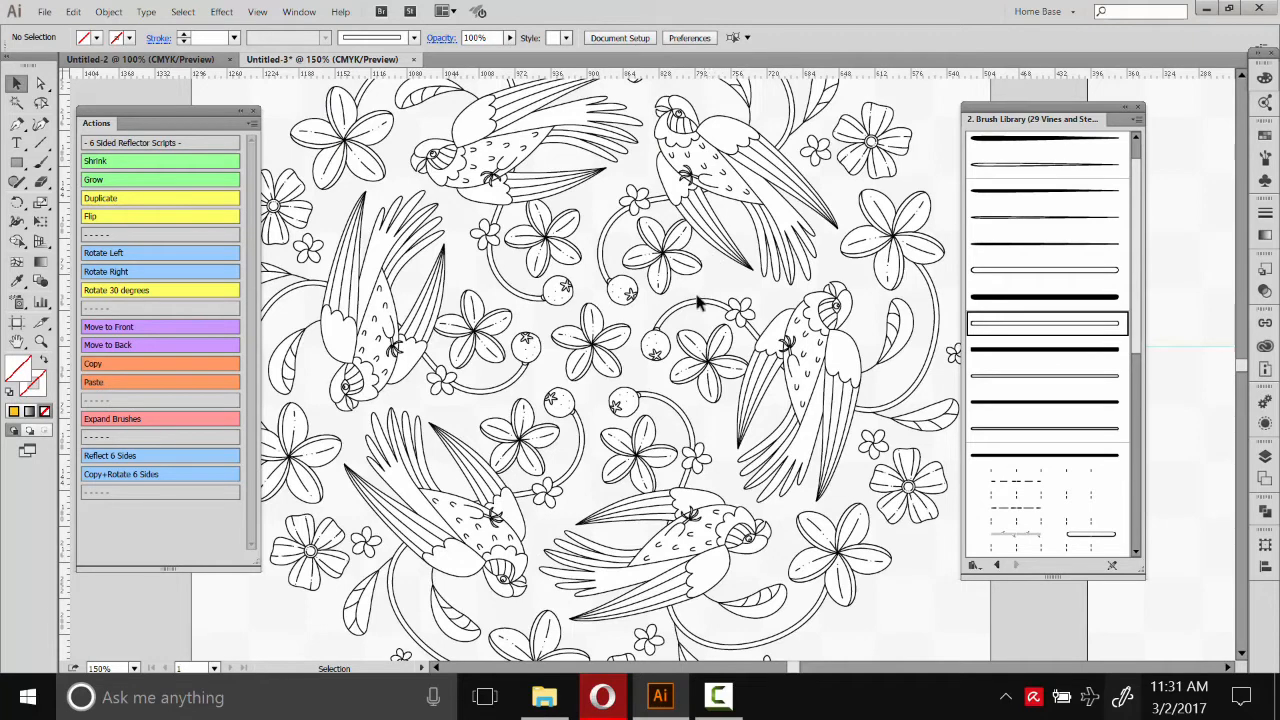
- Create a new 1000 x 1000 px CMYK document with a single artboard and 300 ppi raster effects
click(41, 341)
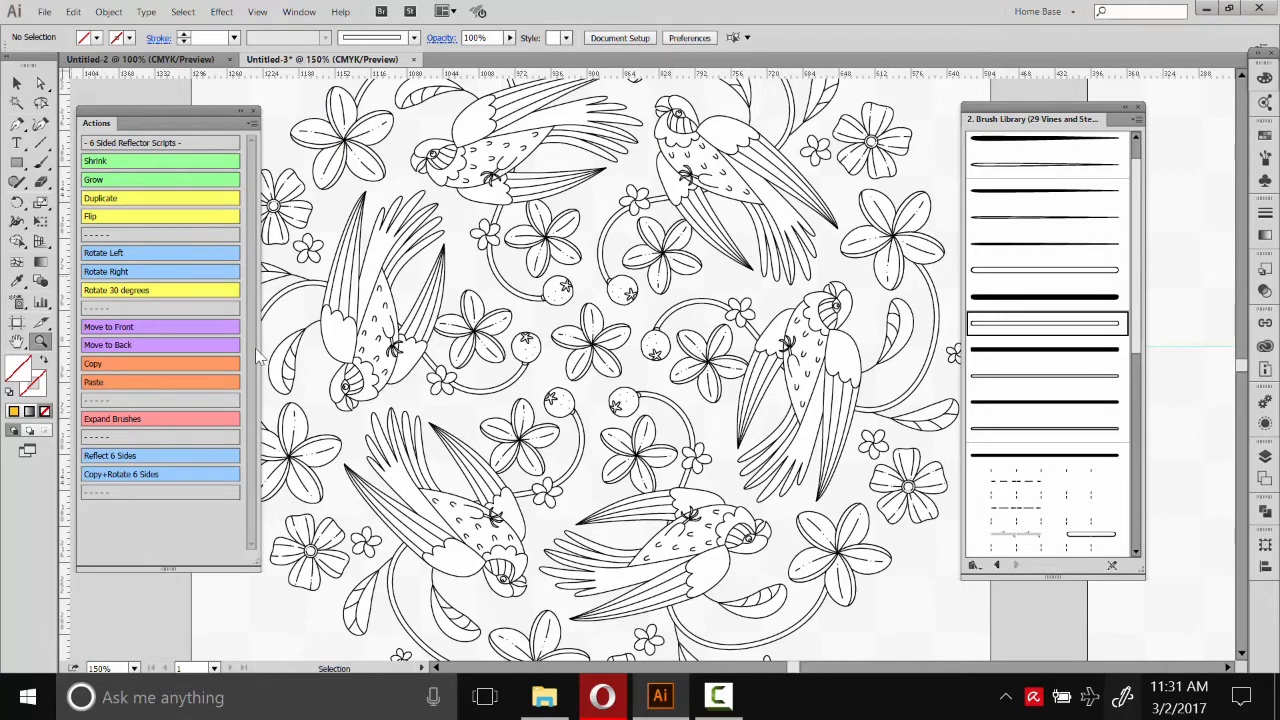
alt+click(652, 358)
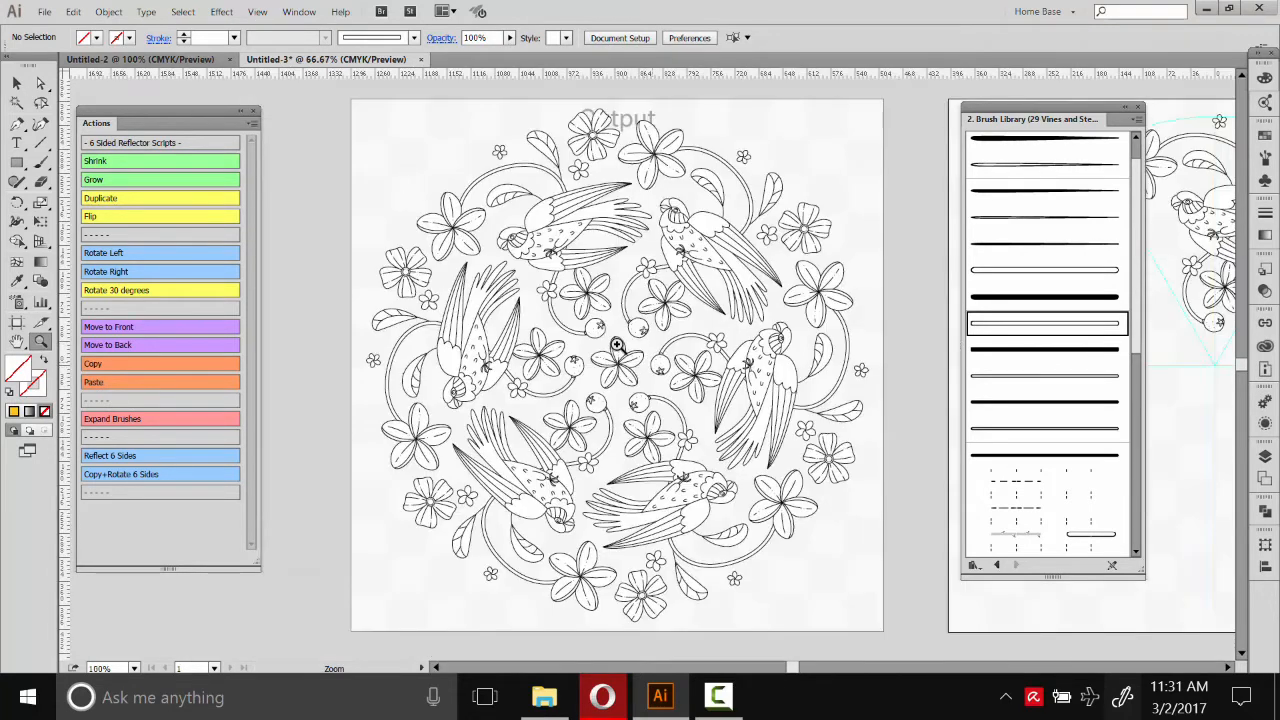
alt+click(627, 352)
click(16, 84)
drag(742, 188, 680, 171)
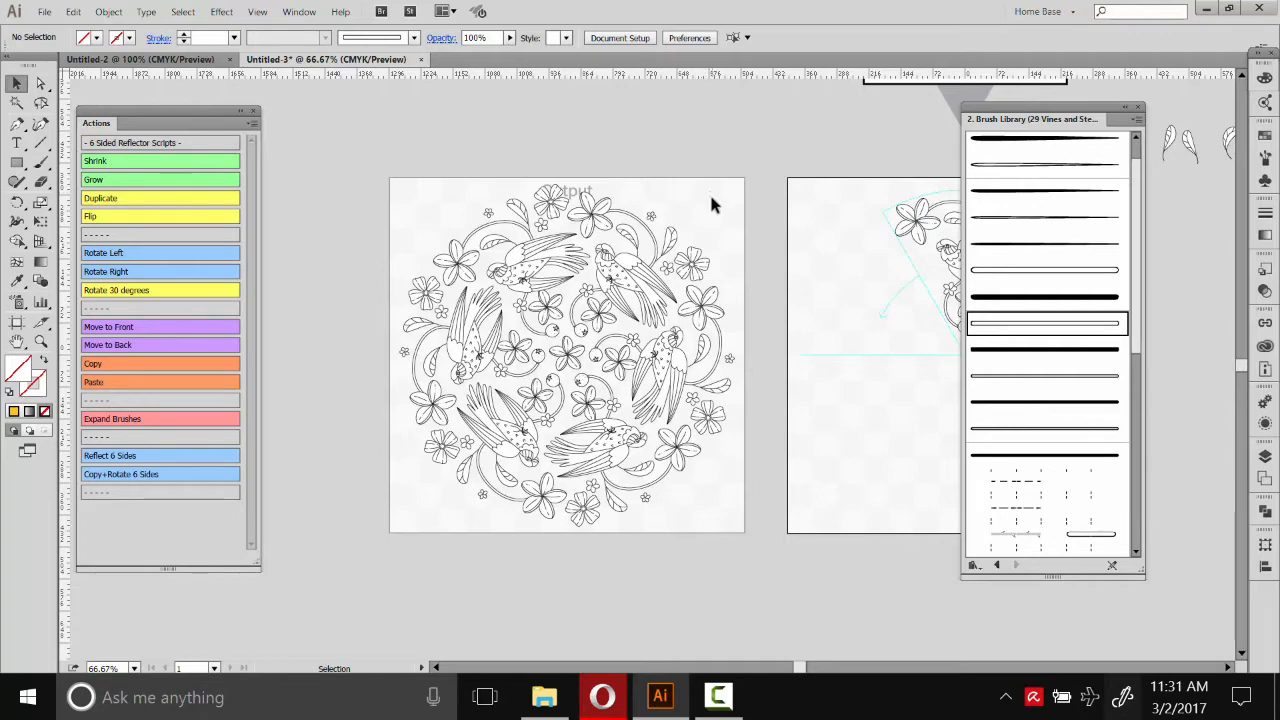
click(44, 11)
click(130, 35)
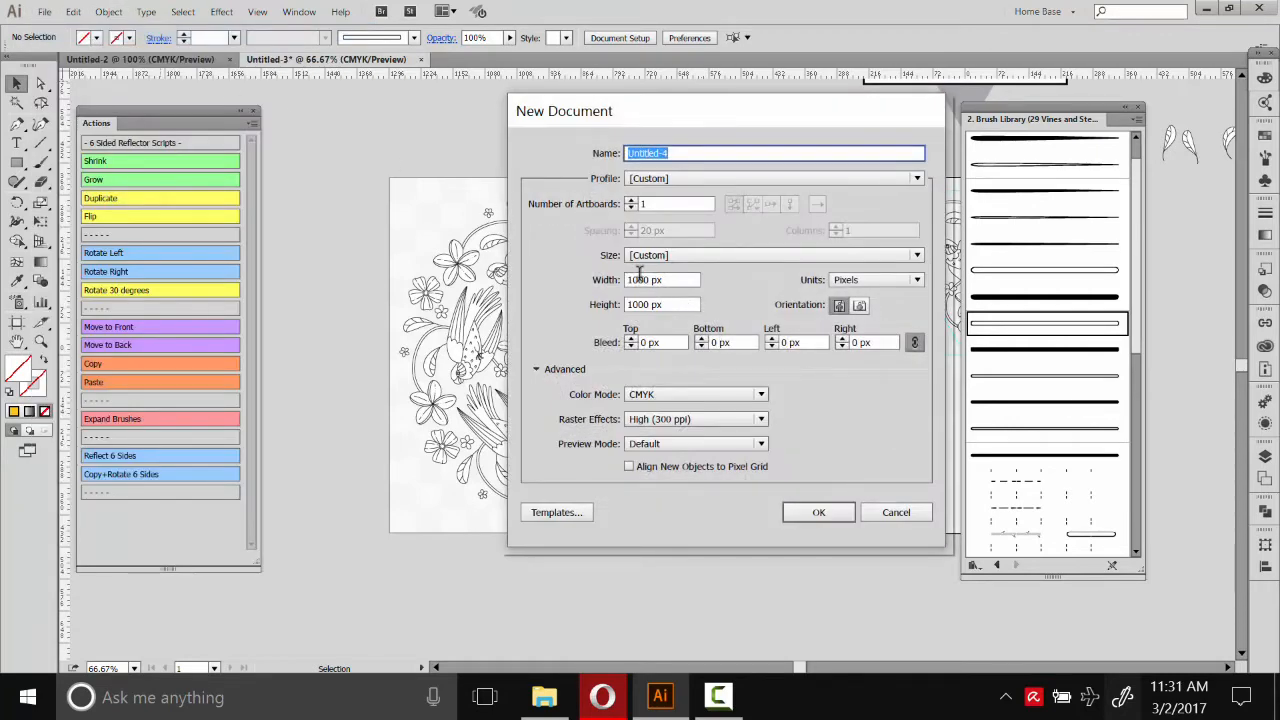
click(825, 513)
- Copy the finished mandala from the output artboard of Untitled-3 and paste it into the new document
click(362, 61)
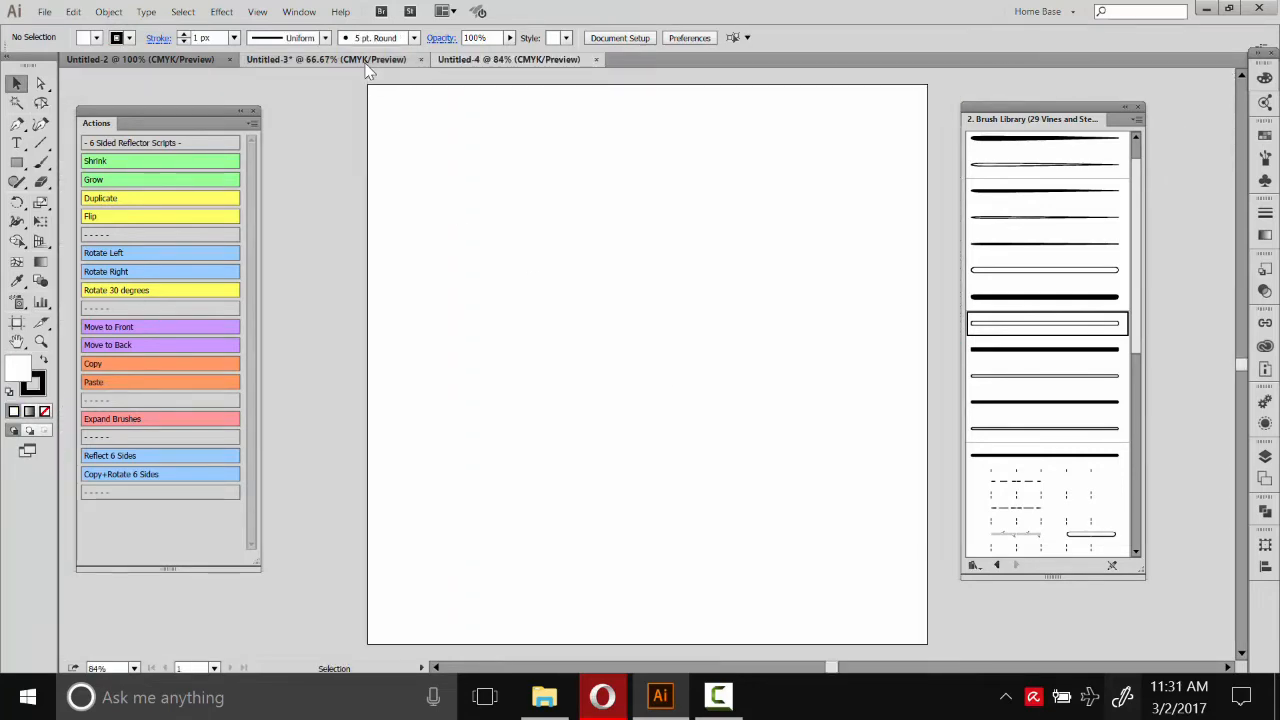
click(563, 286)
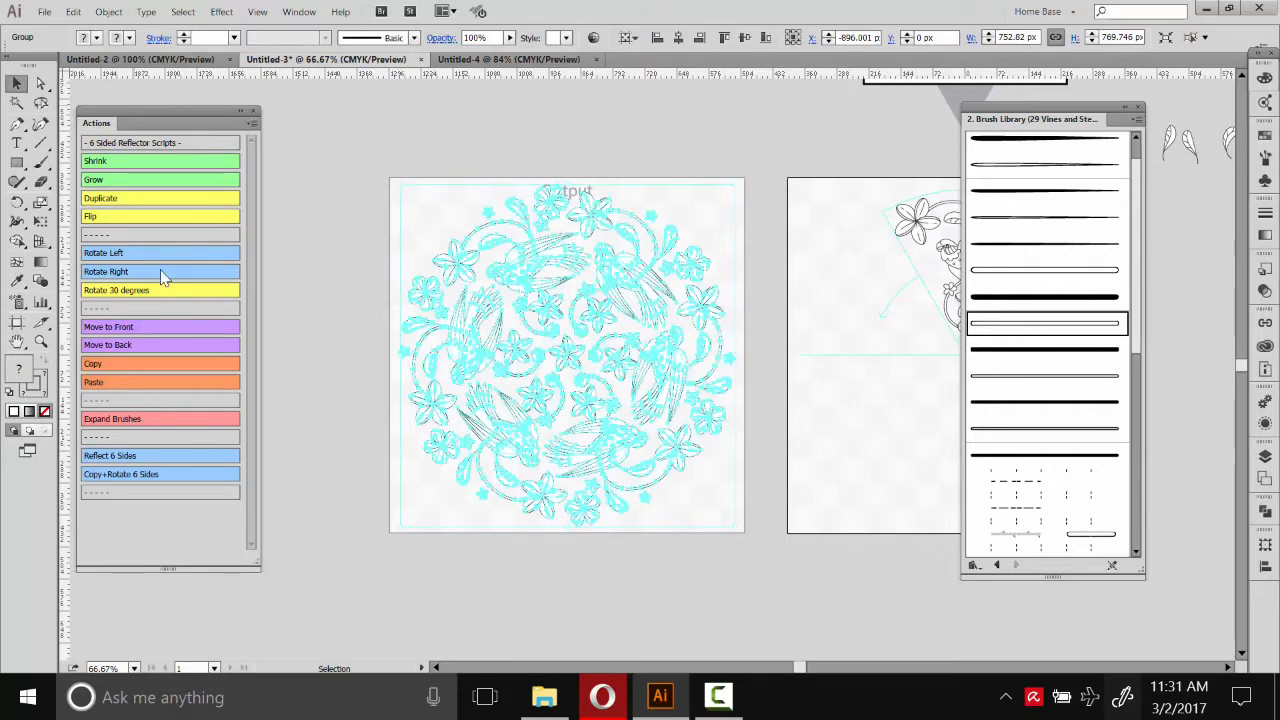
click(93, 368)
click(508, 61)
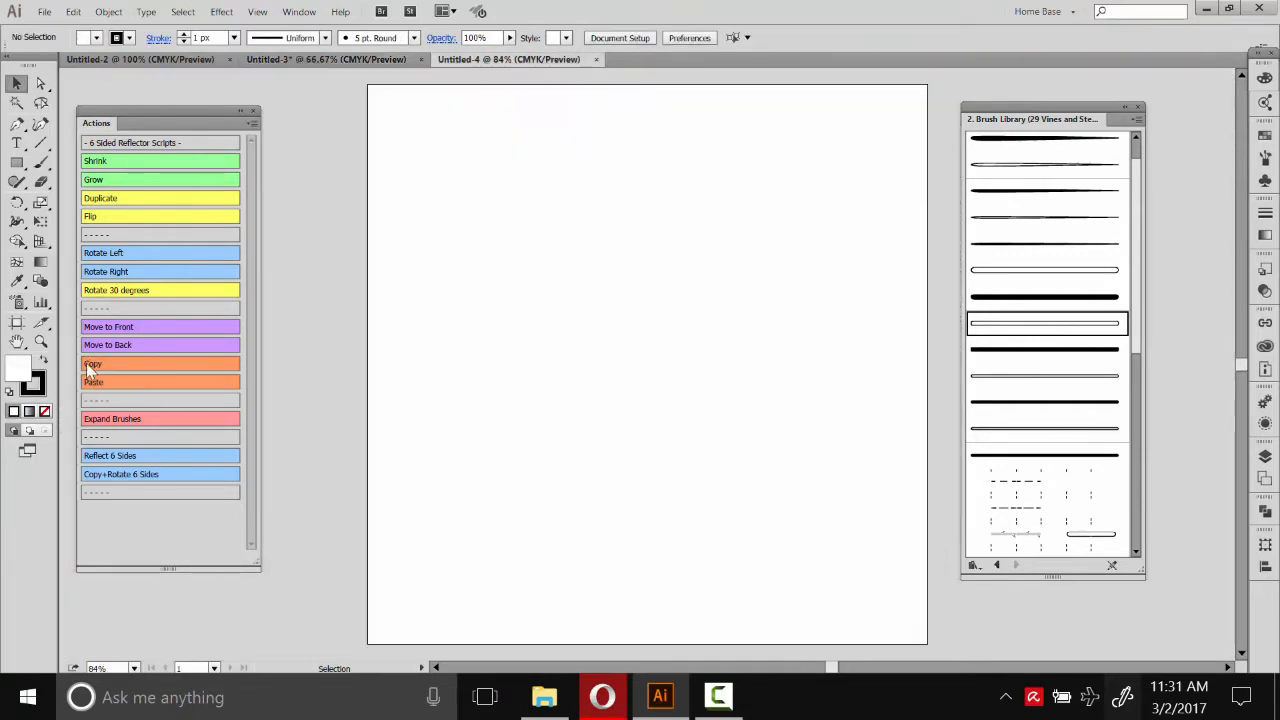
click(97, 382)
- Enlarge the pasted mandala slightly and keep it centred on the new artboard
click(815, 160)
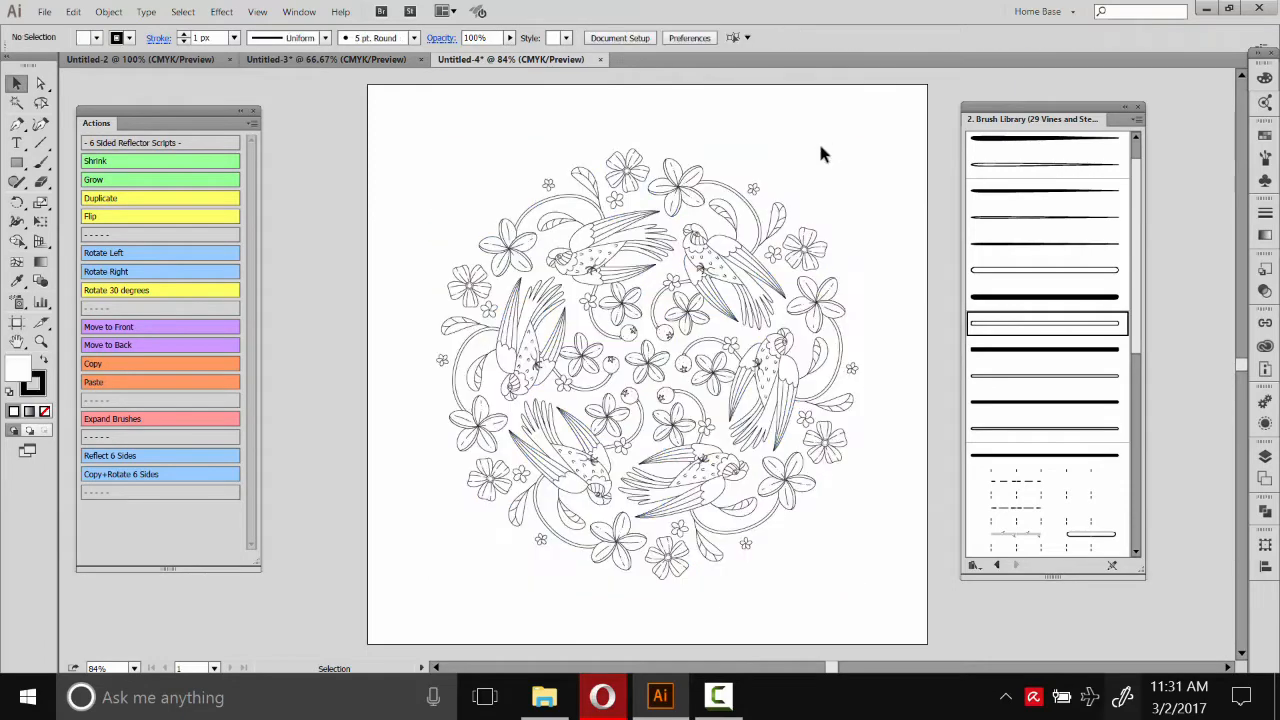
drag(825, 169, 735, 245)
click(816, 150)
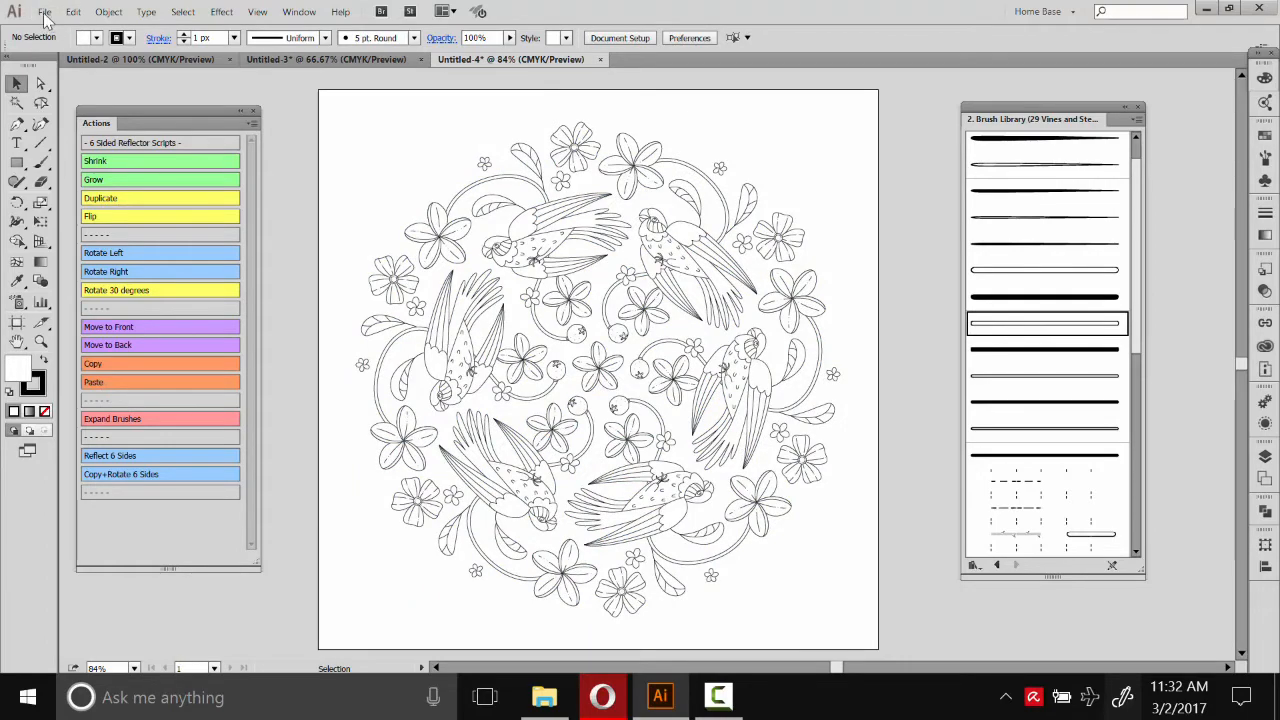
- Start a Save for Web export as a maximum-quality JPEG and set the image size to 5000 x 5000 px
click(45, 13)
click(95, 255)
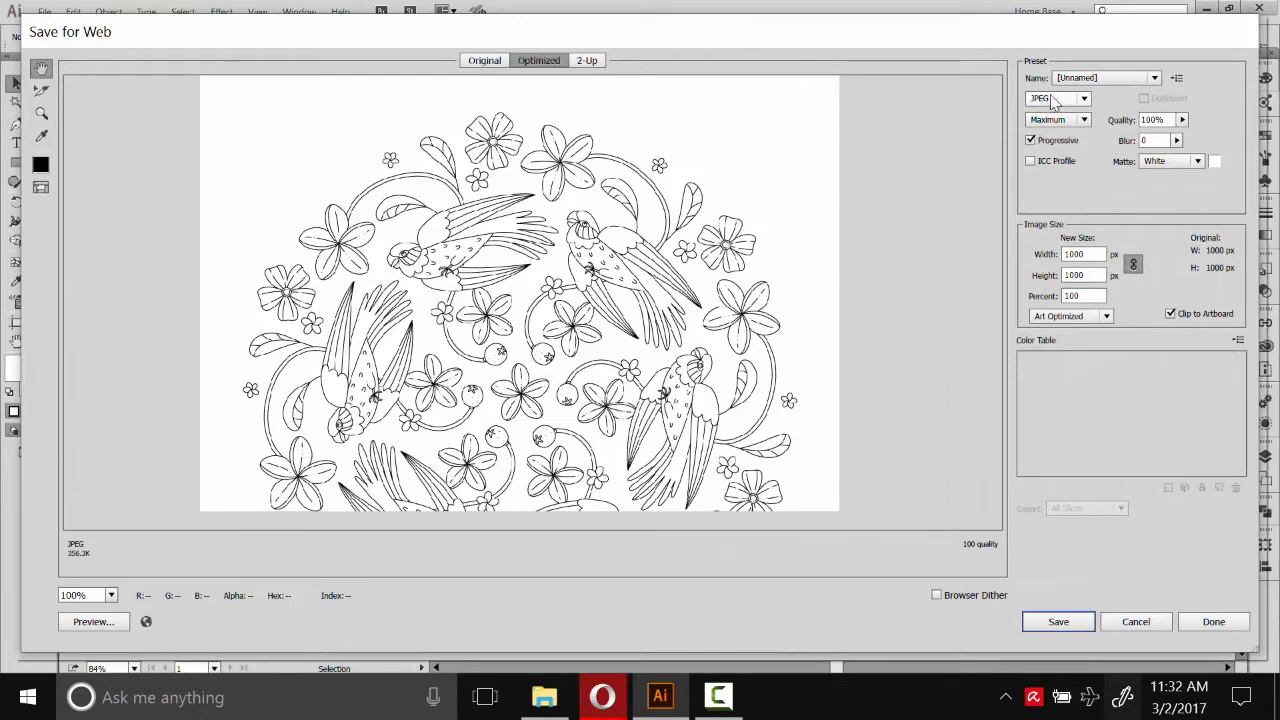
drag(617, 381, 771, 319)
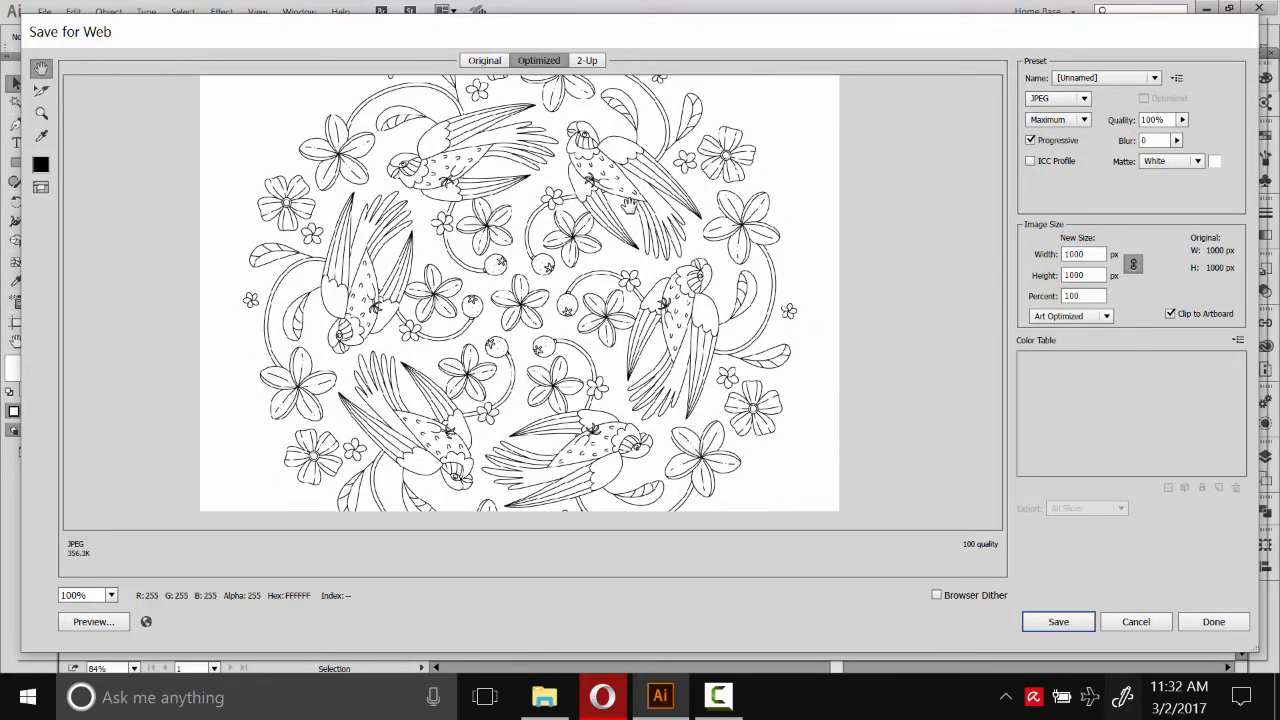
drag(1098, 252, 1047, 257)
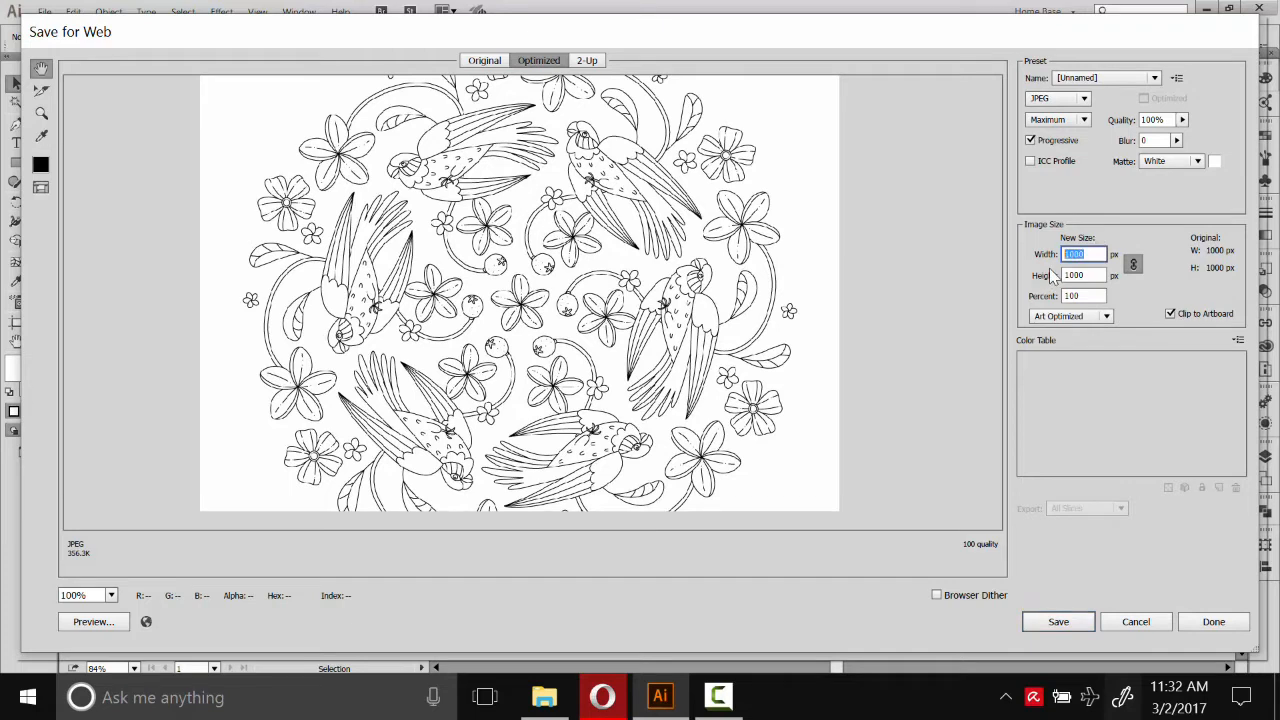
text(5)
click(1090, 276)
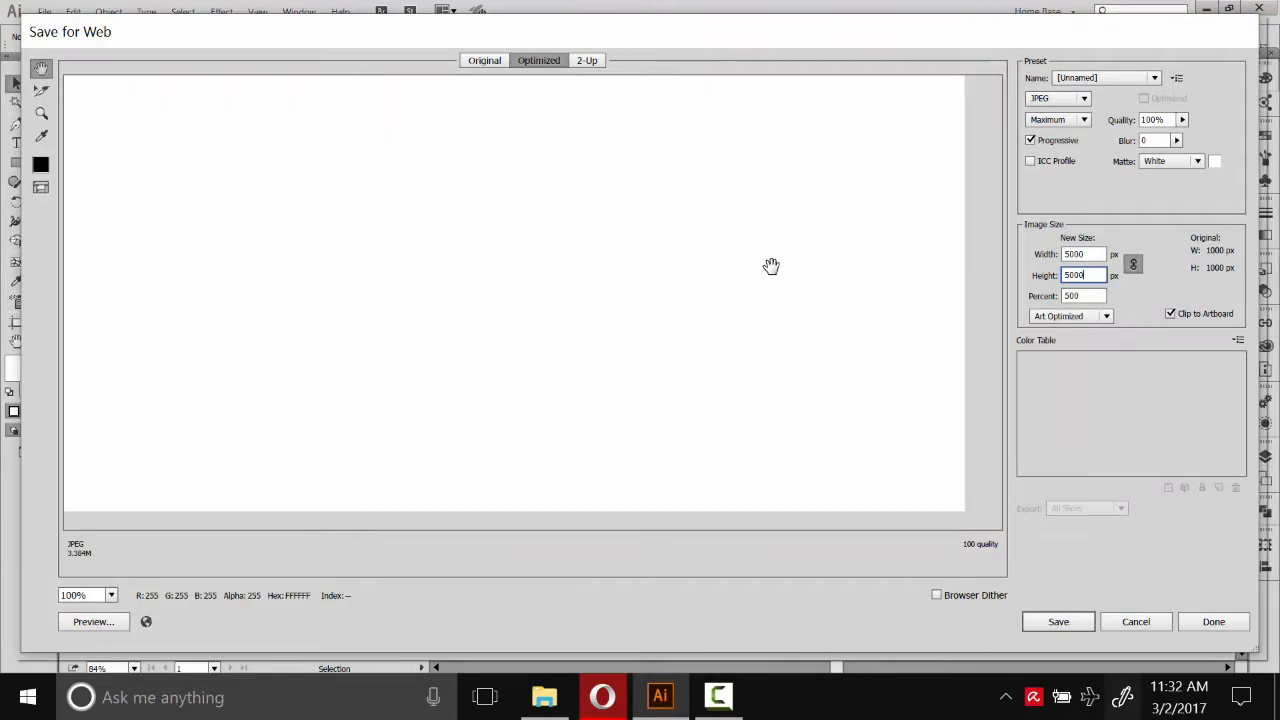
- Examine the line quality of the flowers, leaves and parrot in the enlarged export preview
drag(582, 398, 526, 246)
drag(777, 340, 557, 217)
drag(983, 440, 689, 257)
drag(977, 257, 671, 253)
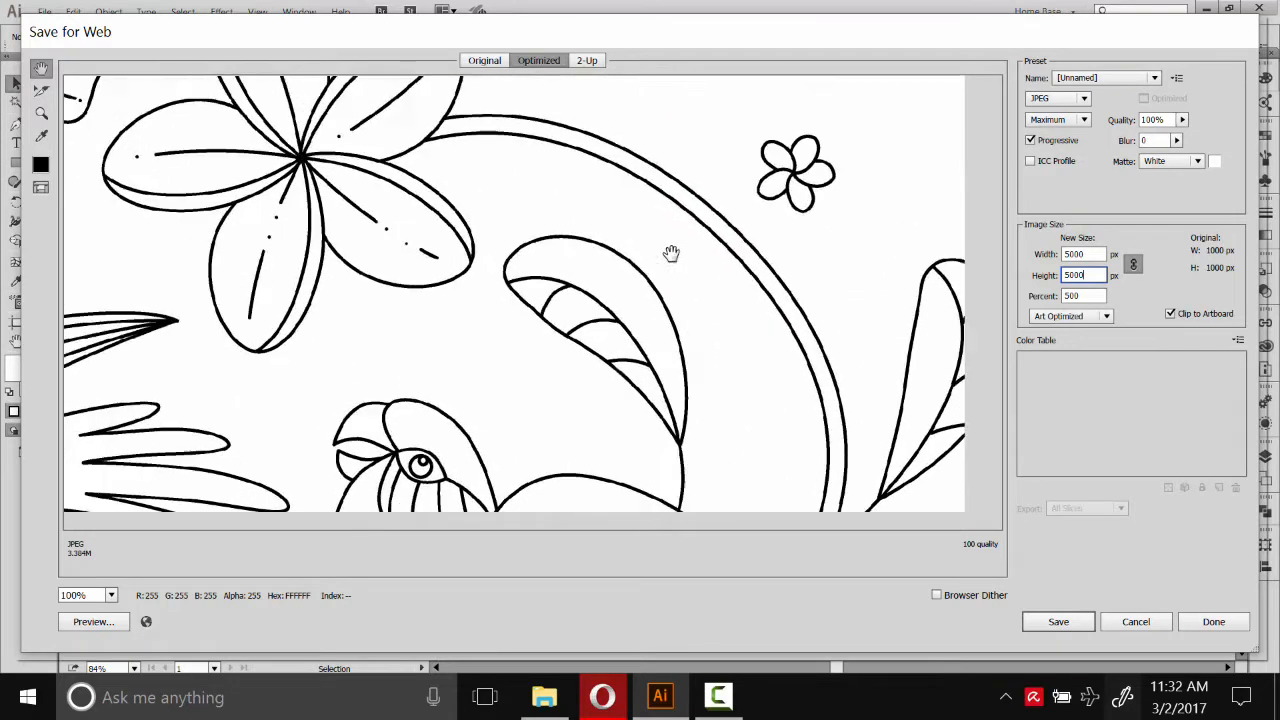
- Try an export size of 2000 x 2000 px with the PNG-24 format, and cancel the export
double_click(1077, 254)
text(200)
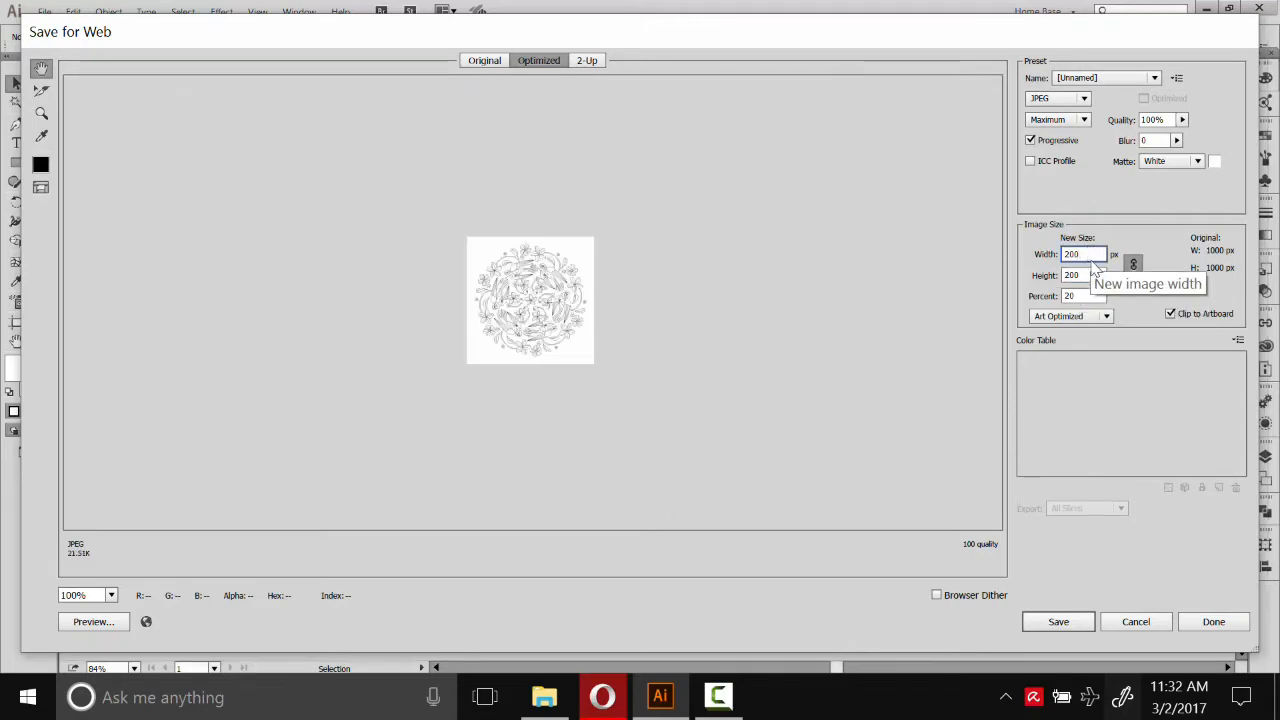
text(0)
click(1090, 274)
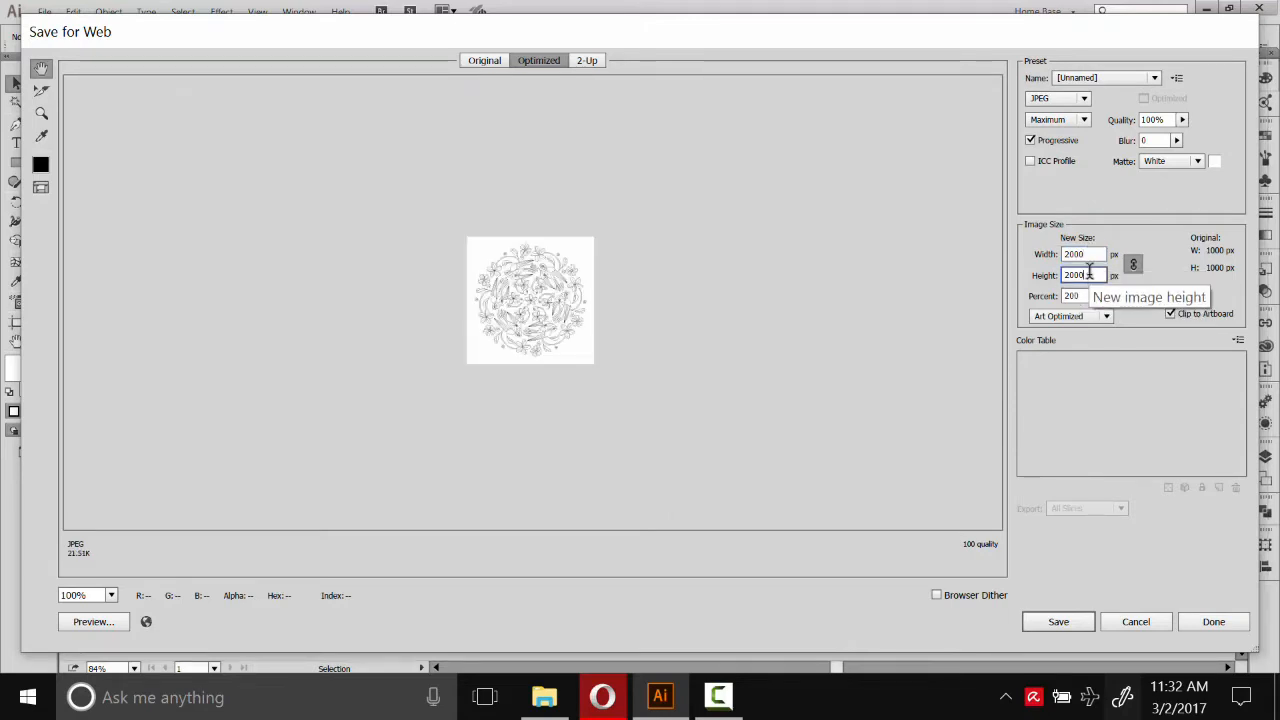
click(1085, 98)
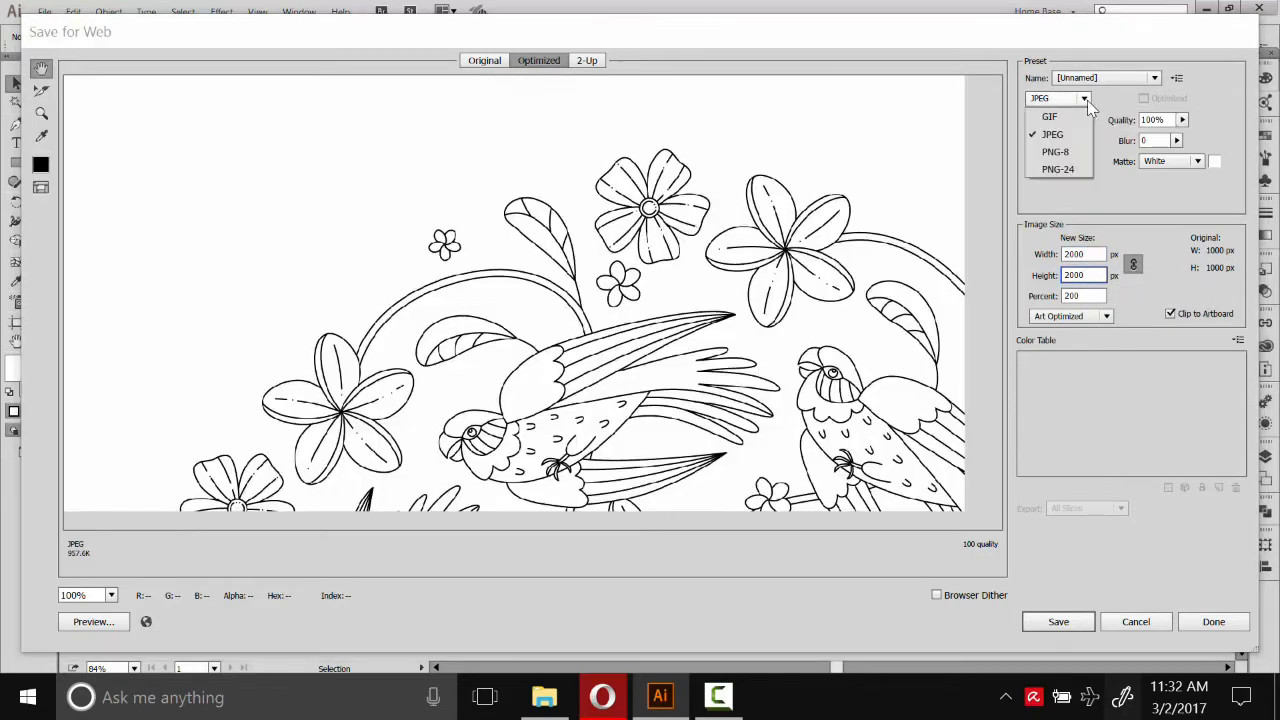
click(1058, 170)
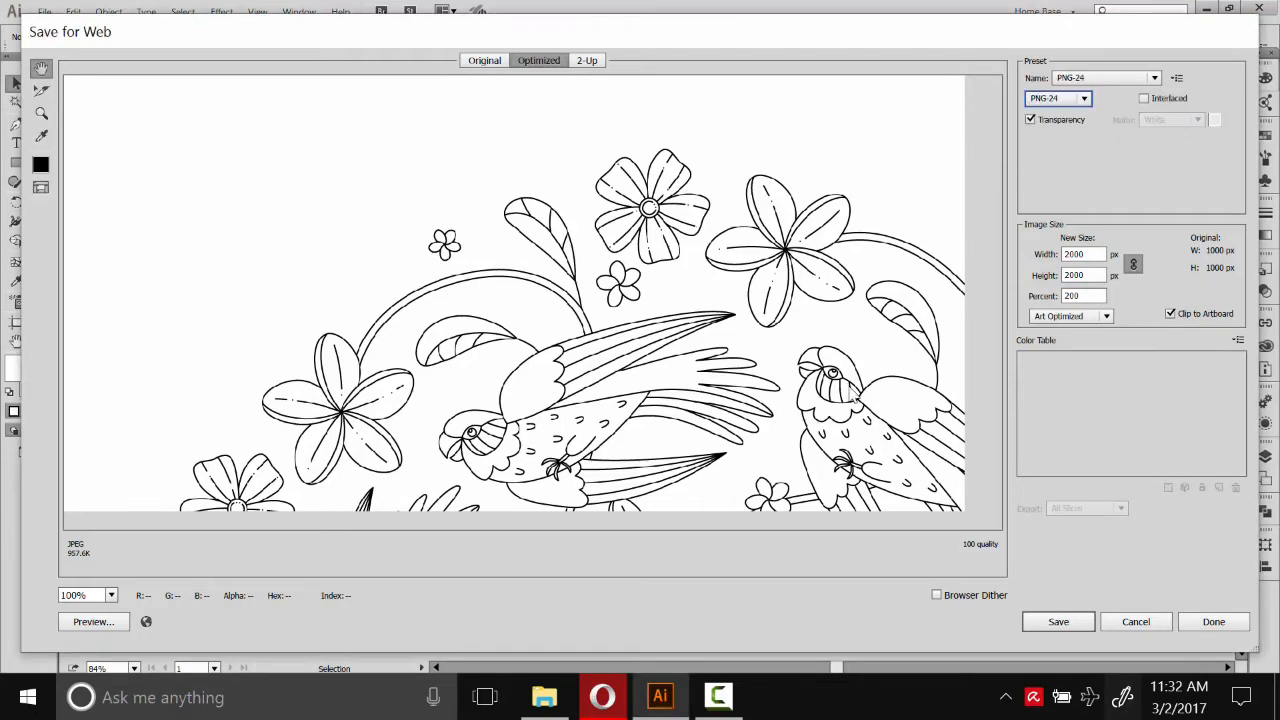
click(1135, 622)
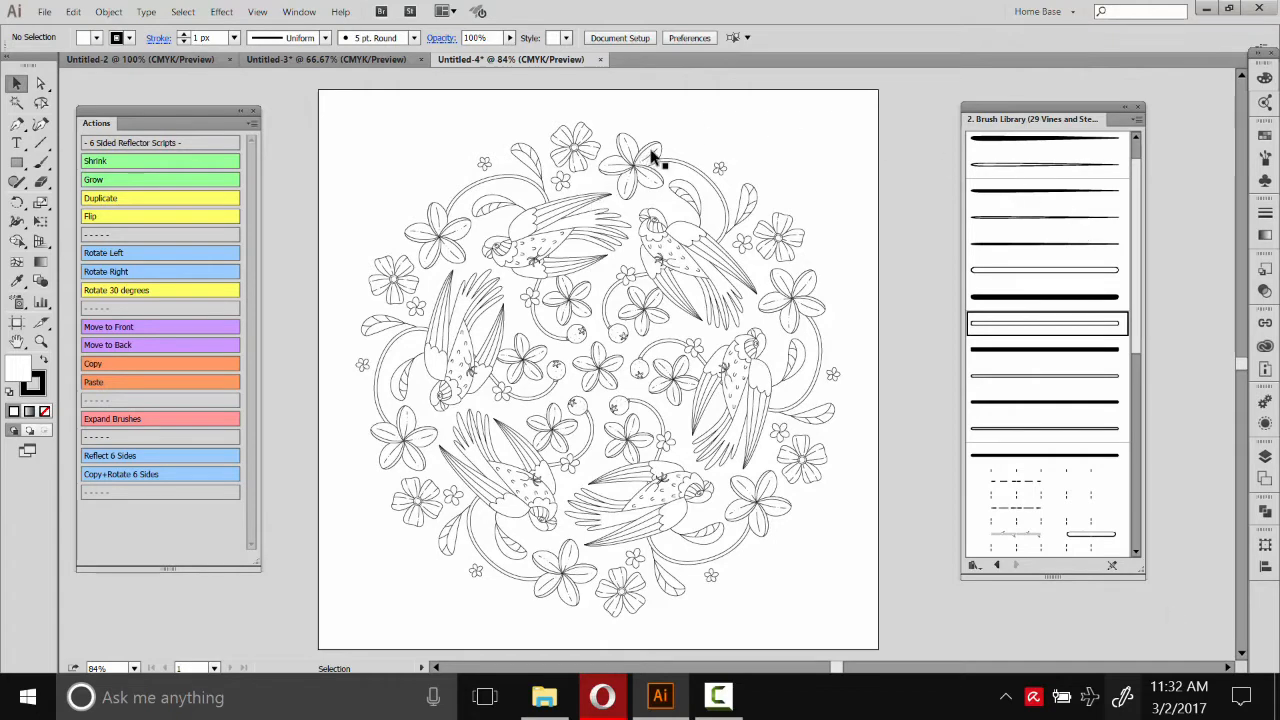
- Open 2 Sided Reflector Template.ait from the 2. Reflector Templates folder as a new document
click(335, 60)
drag(803, 230, 585, 236)
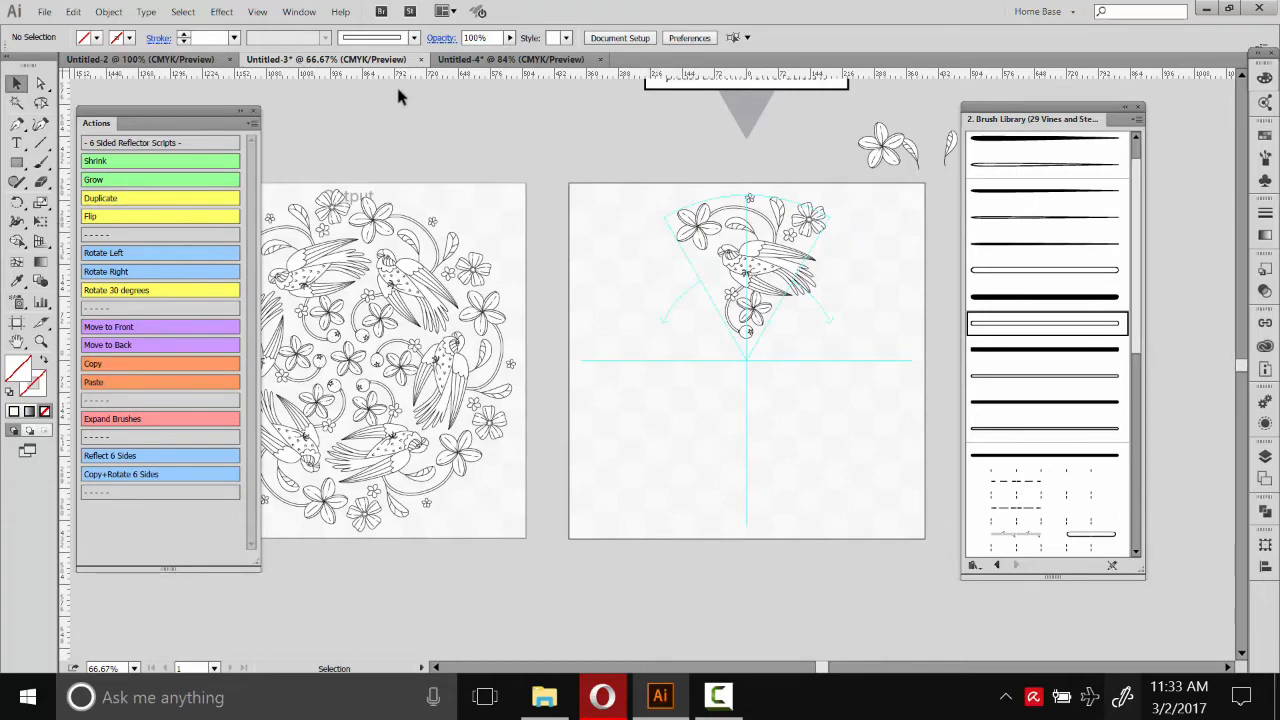
click(44, 11)
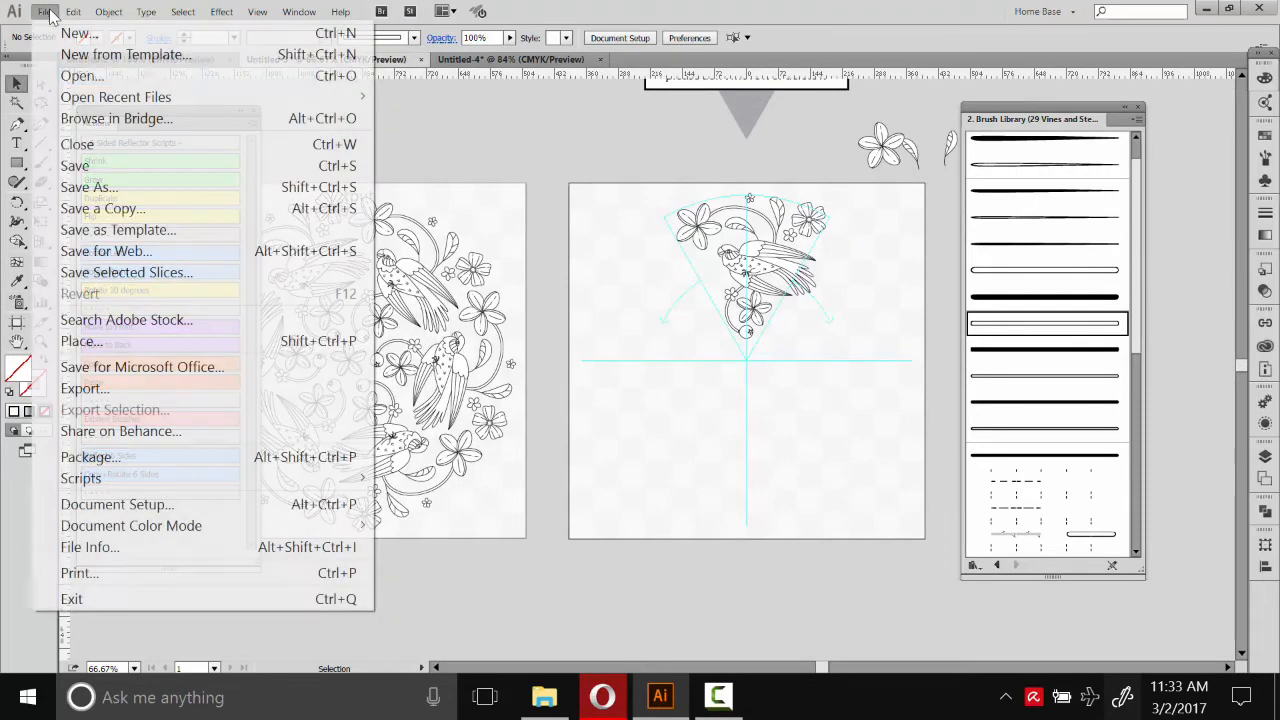
click(80, 75)
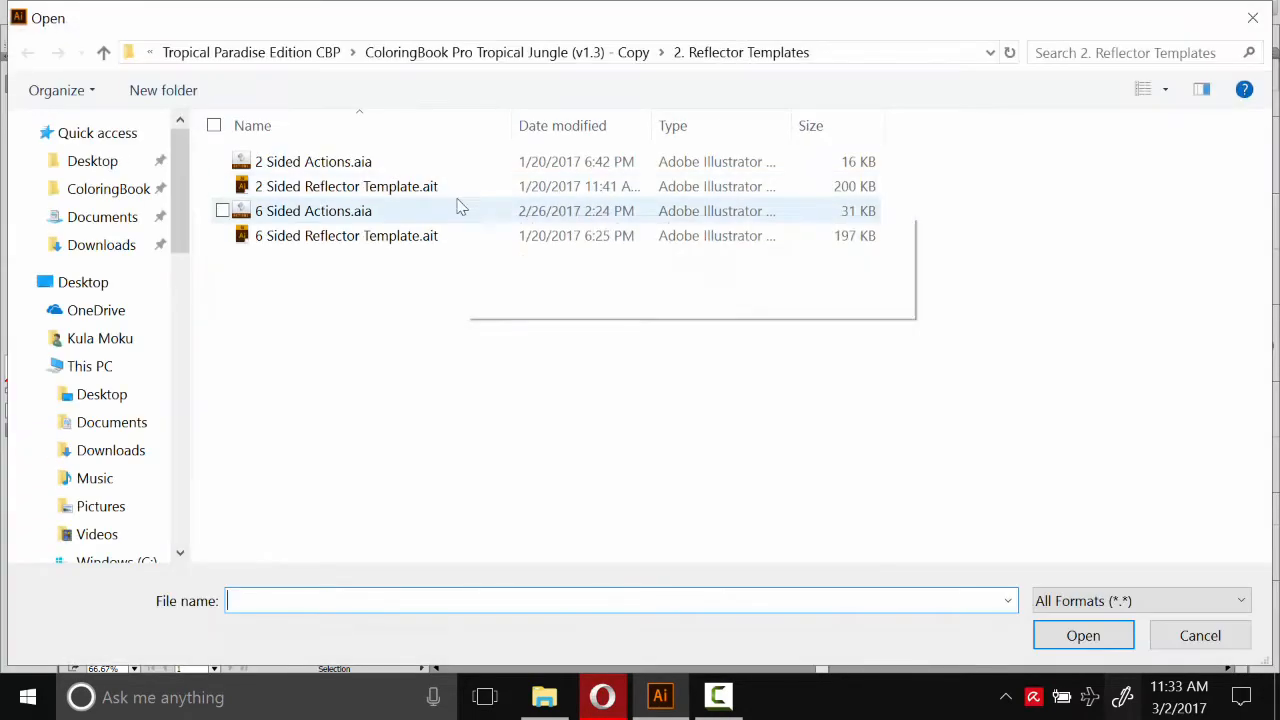
double_click(302, 188)
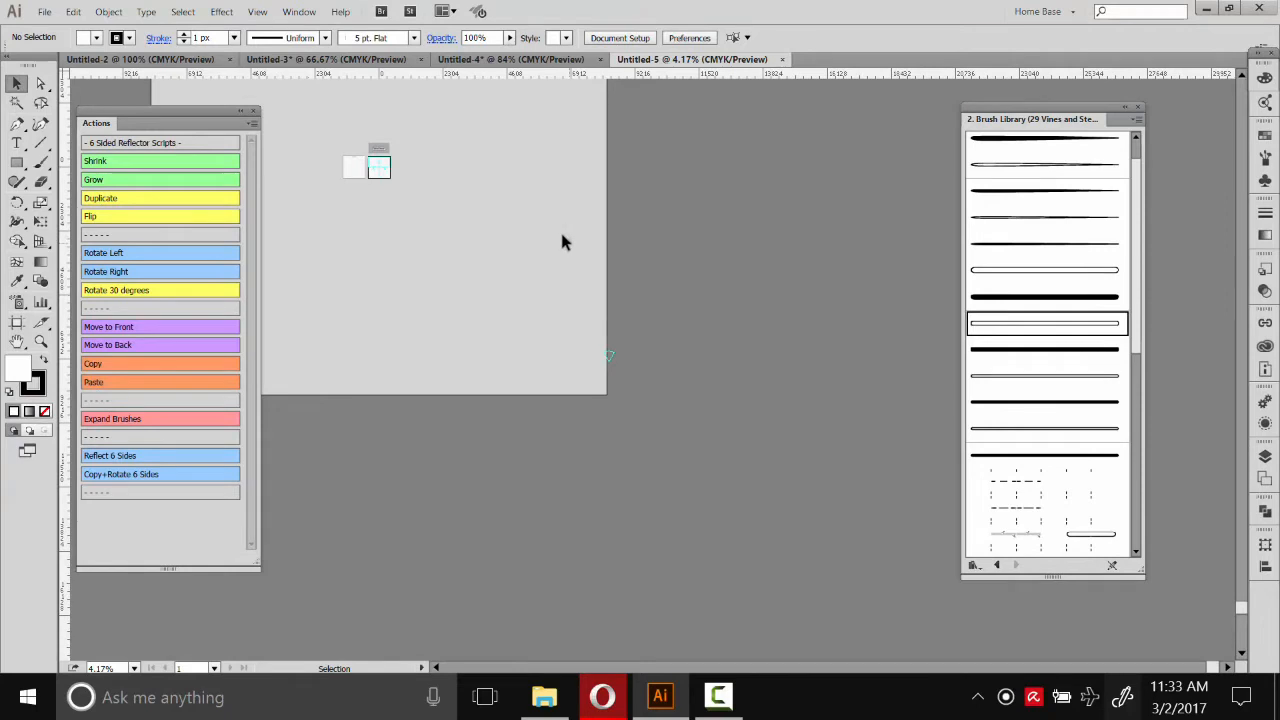
key(ctrl+0)
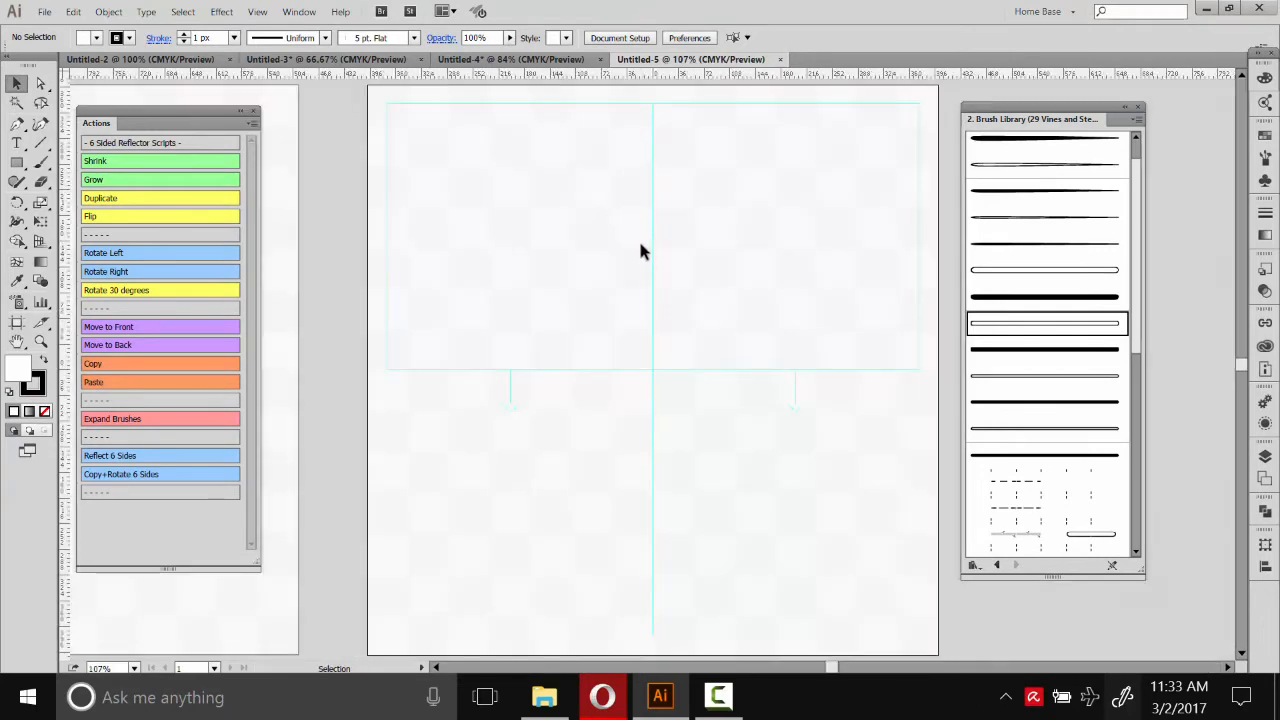
key(space)
drag(614, 220, 591, 273)
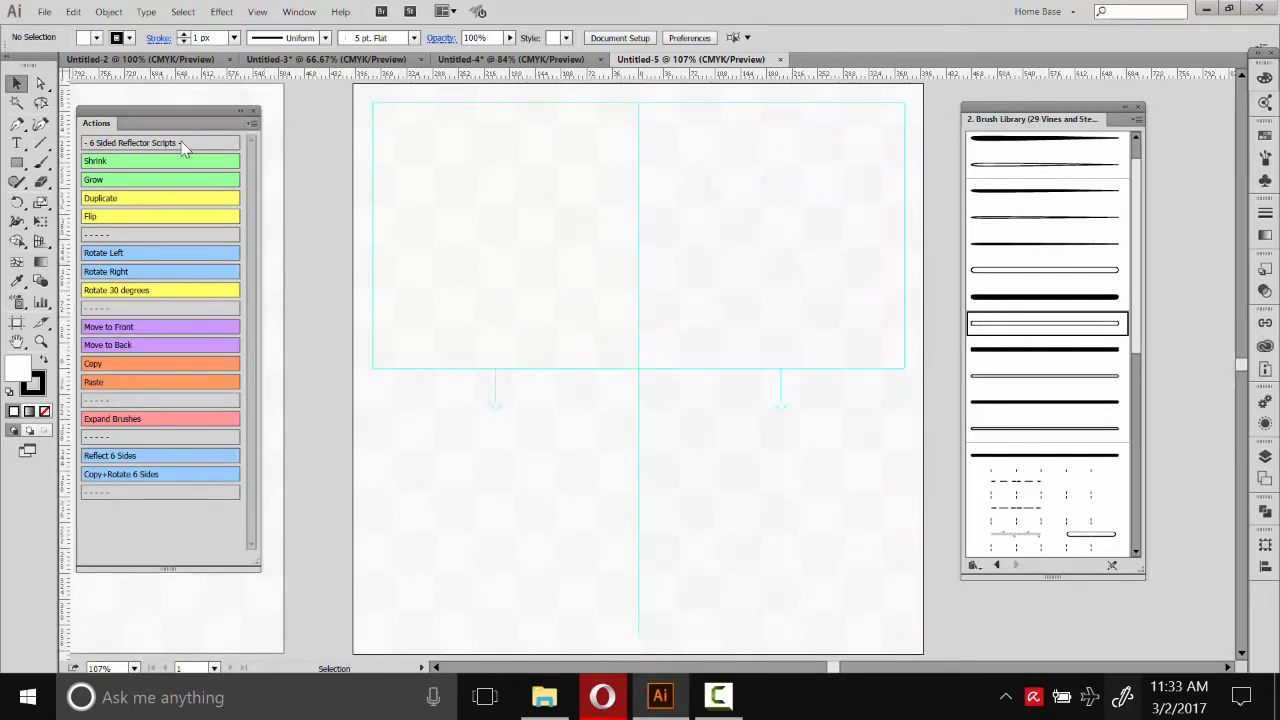
- Clear the six-sided reflector actions and load the 2 Sided Actions.aia set in their place
click(251, 125)
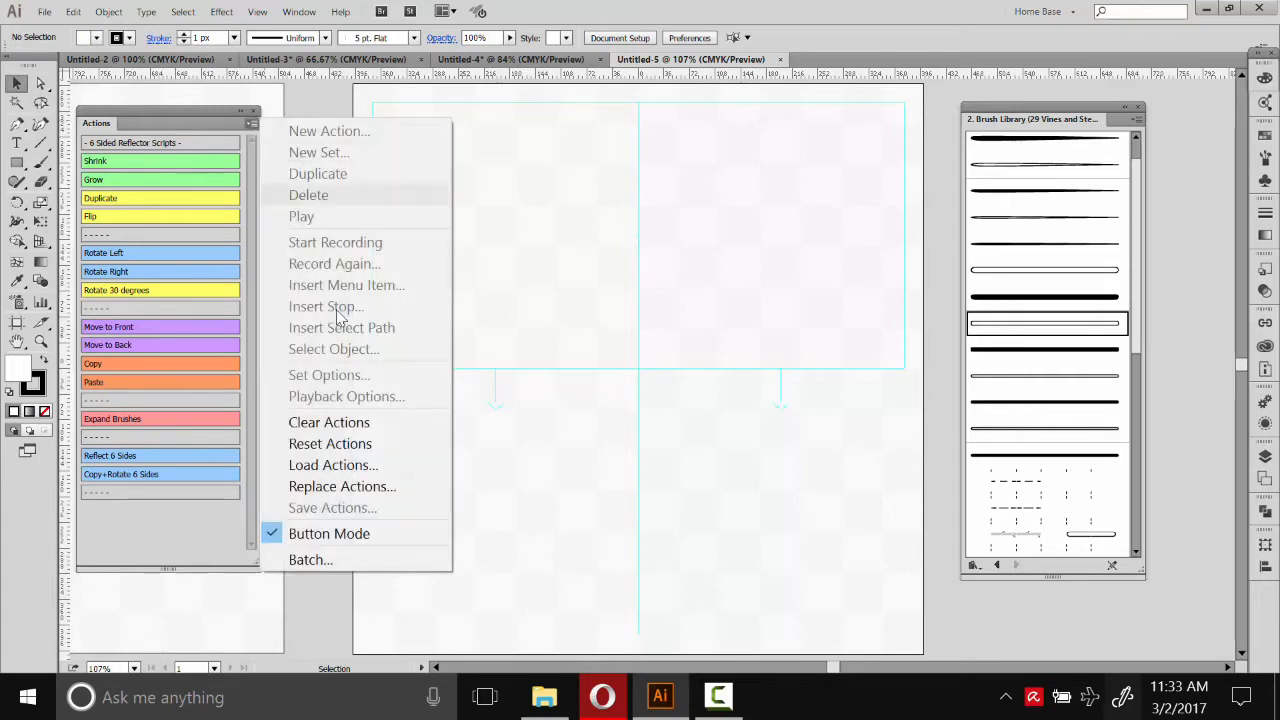
click(312, 422)
click(598, 371)
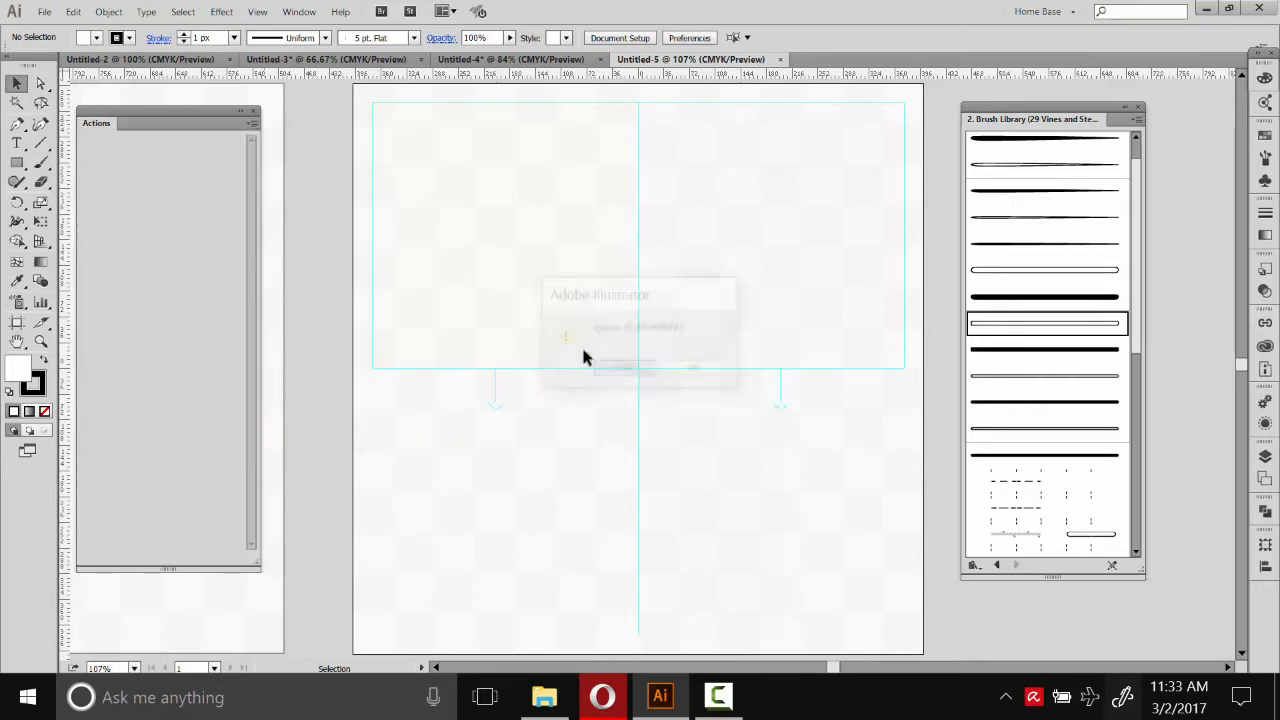
click(251, 123)
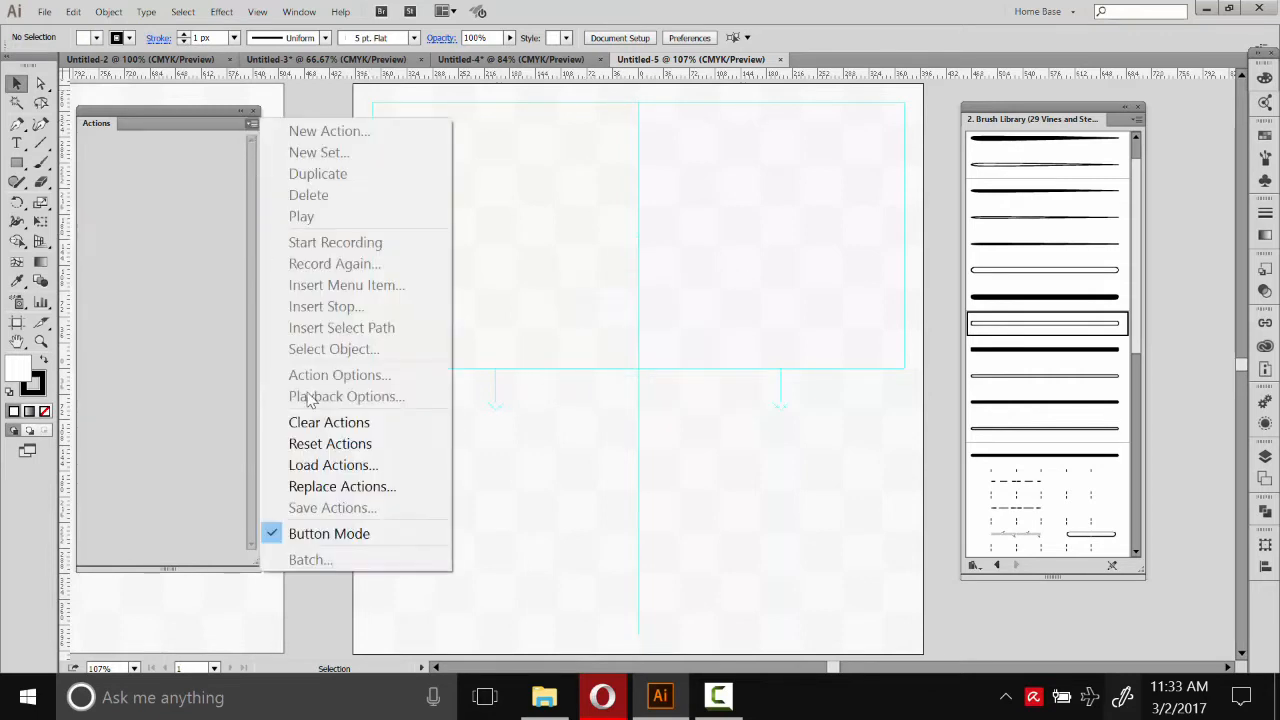
click(322, 465)
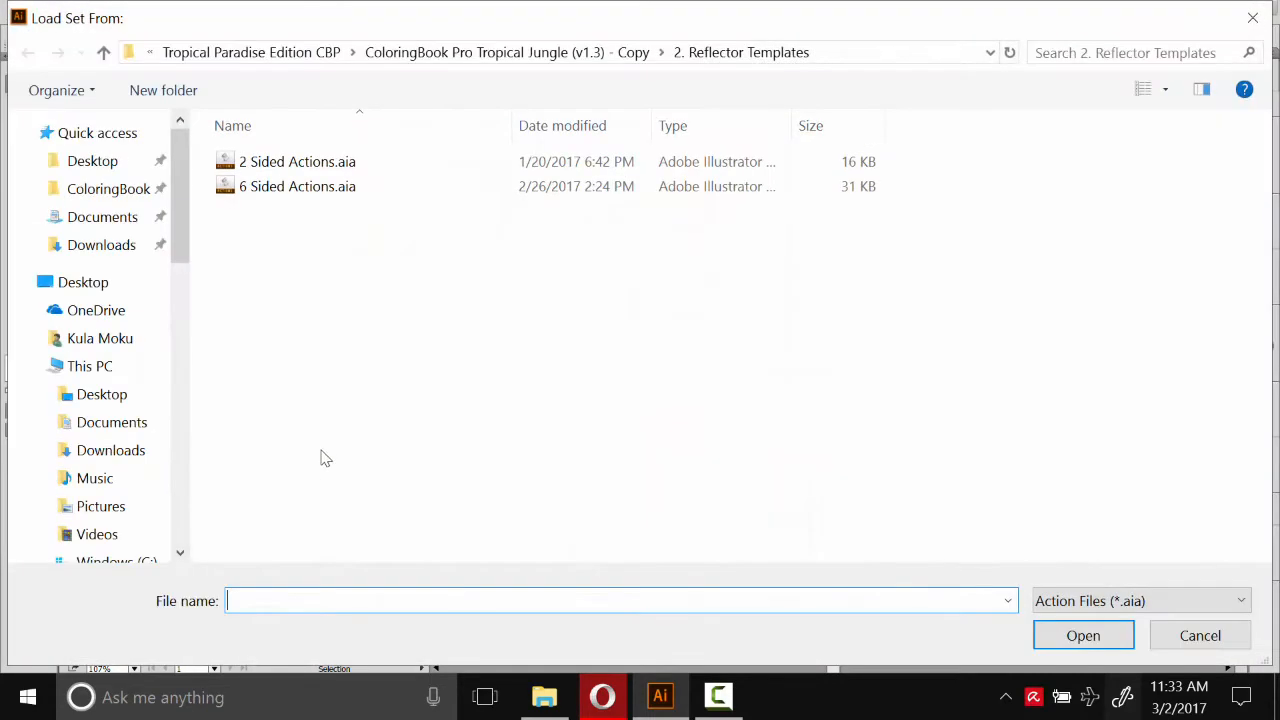
click(291, 165)
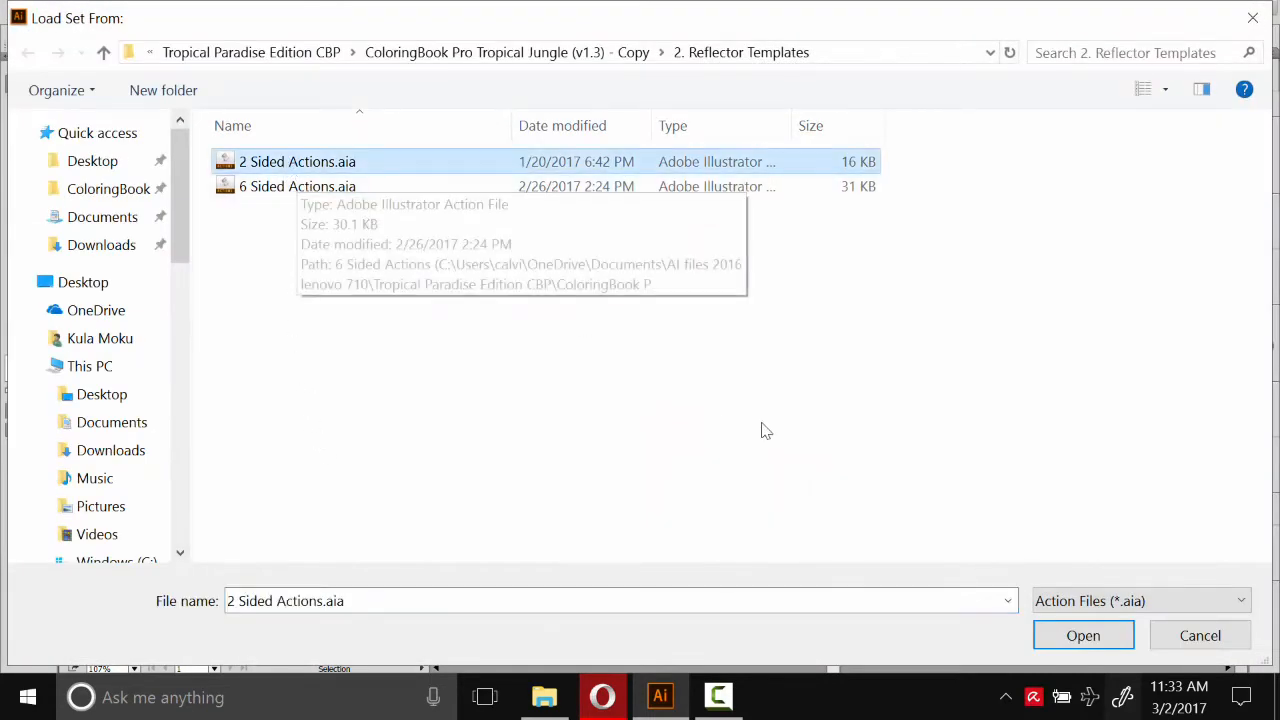
click(1068, 640)
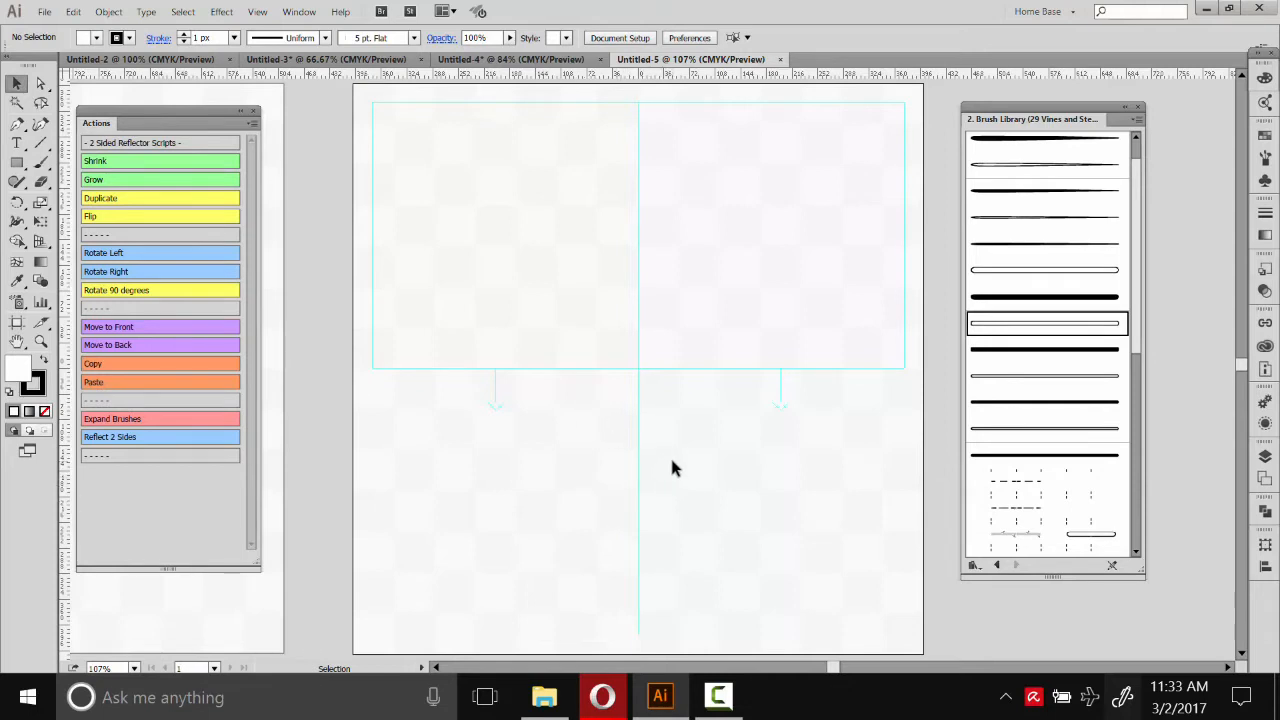
- Copy the large right-facing flying parrot from Untitled-2 and paste it into Untitled-5, centred low in the upper drawing area
click(293, 62)
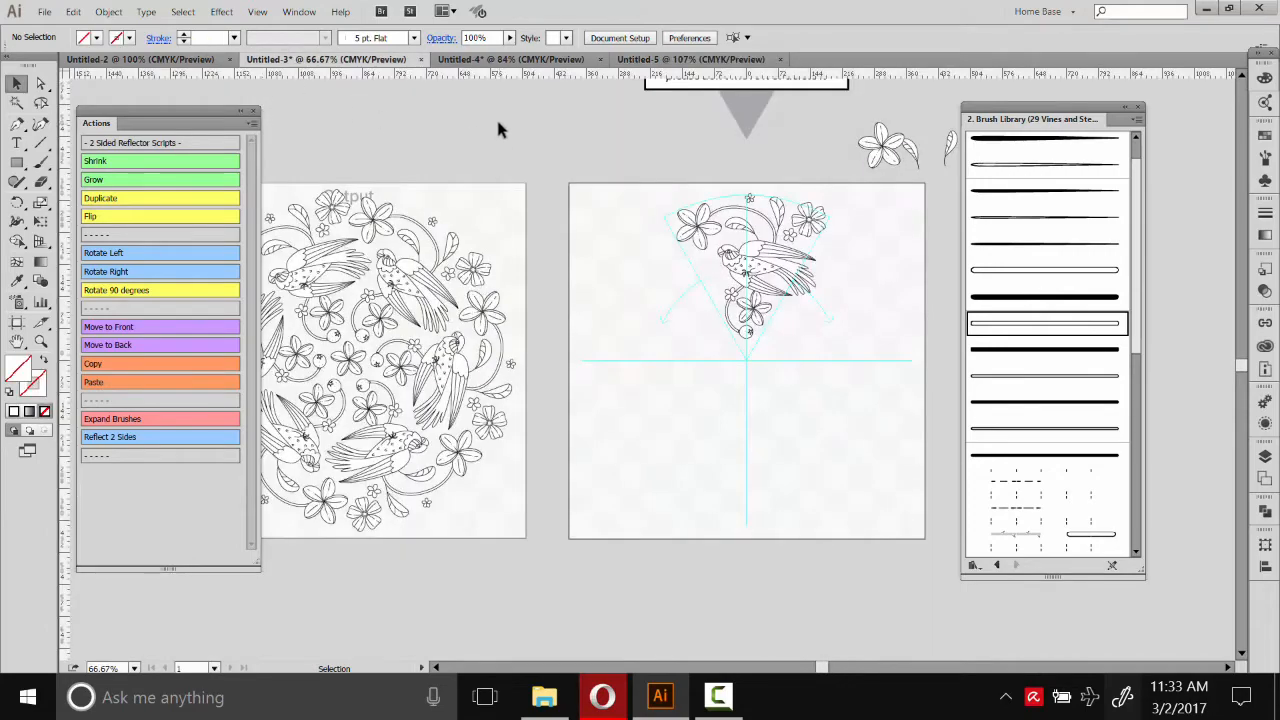
click(206, 60)
click(509, 227)
key(space)
drag(519, 135, 669, 325)
drag(418, 340, 530, 315)
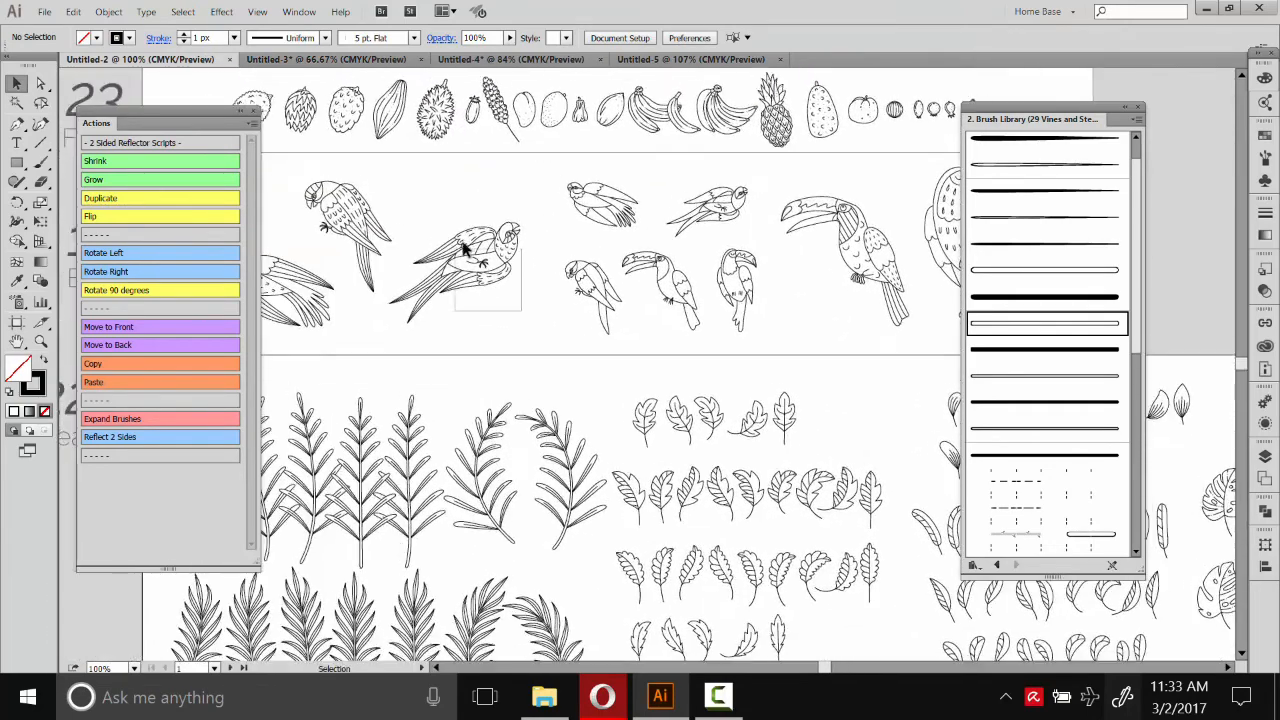
click(490, 265)
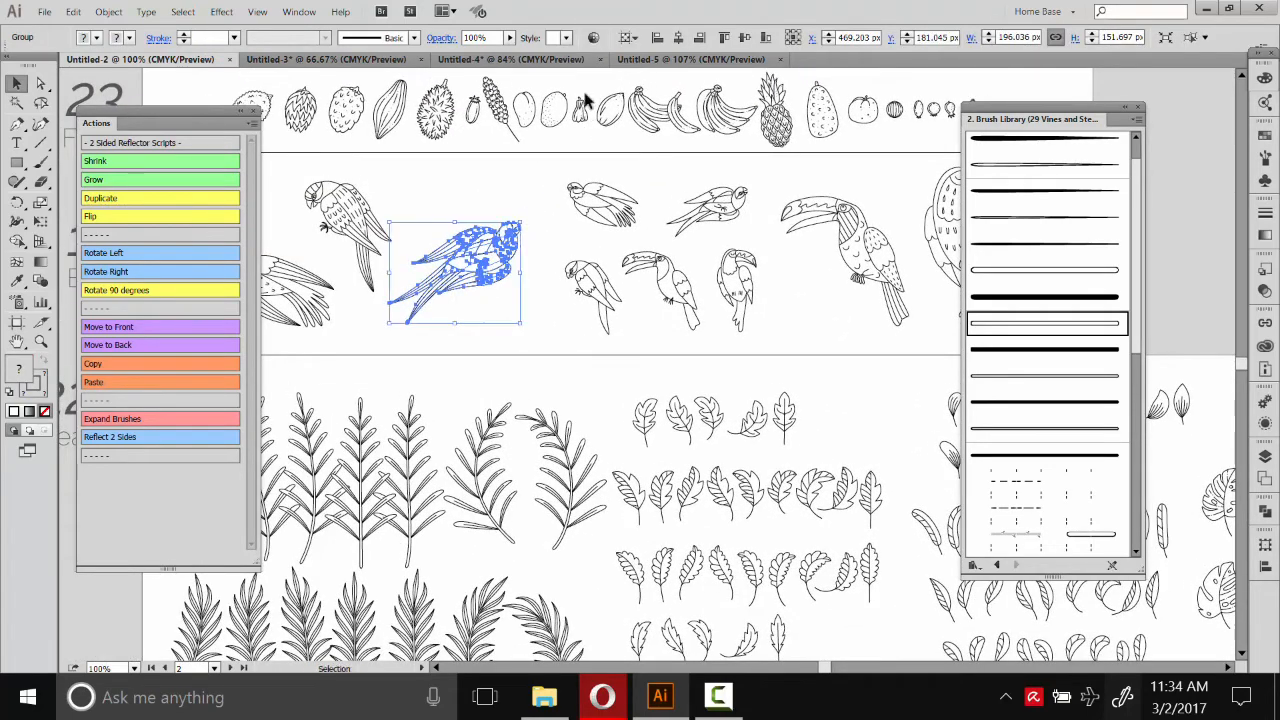
click(640, 60)
key(ctrl+v)
mouse_move(711, 346)
mouse_down()
mouse_move(716, 277)
mouse_move(697, 251)
mouse_move(737, 232)
mouse_move(785, 242)
mouse_move(723, 223)
mouse_move(742, 242)
mouse_up()
click(486, 112)
- Copy the curved feathery palm frond from the leaves in Untitled-2 and paste it into Untitled-5
click(510, 59)
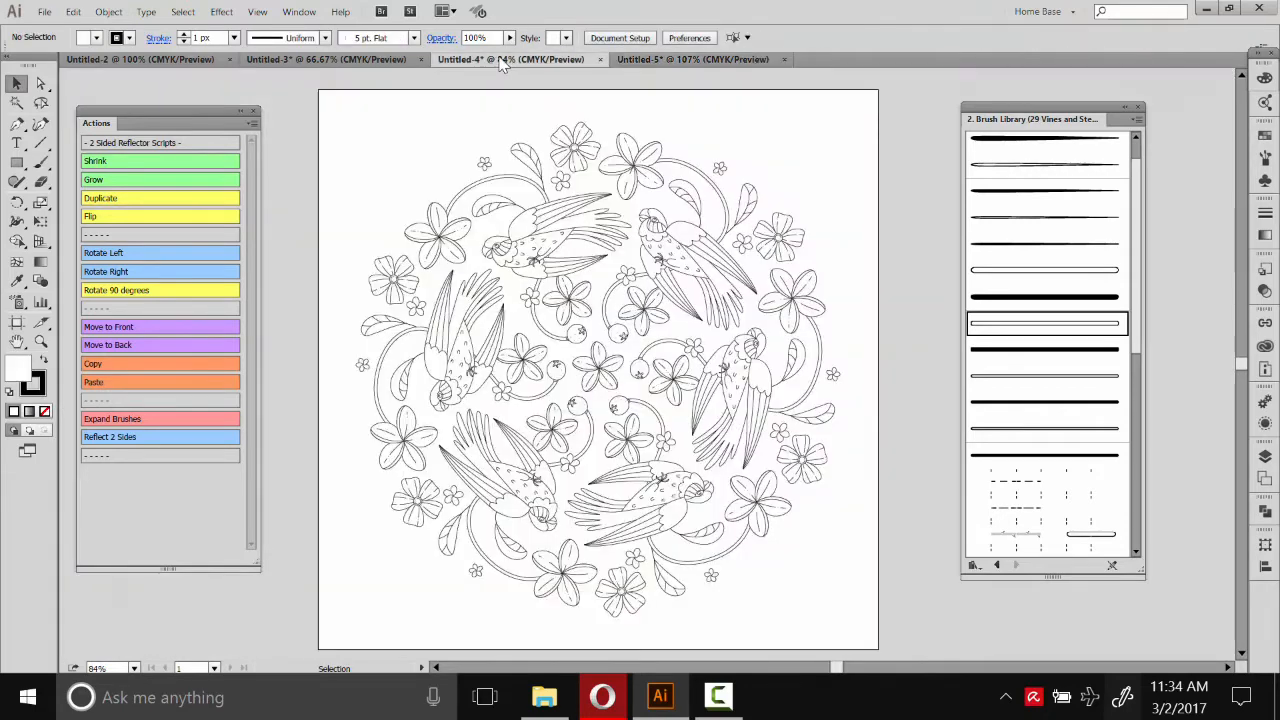
click(349, 60)
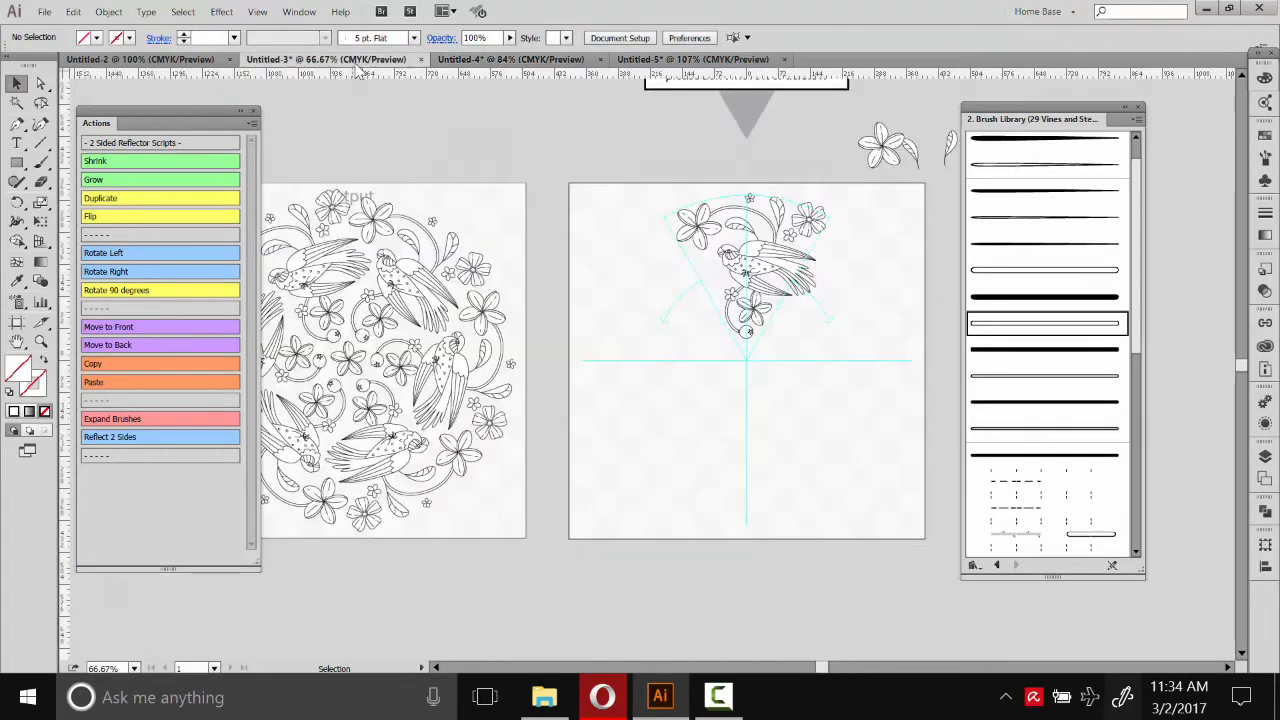
click(217, 63)
click(463, 174)
drag(505, 210, 490, 470)
scroll(490, 470, down, 10)
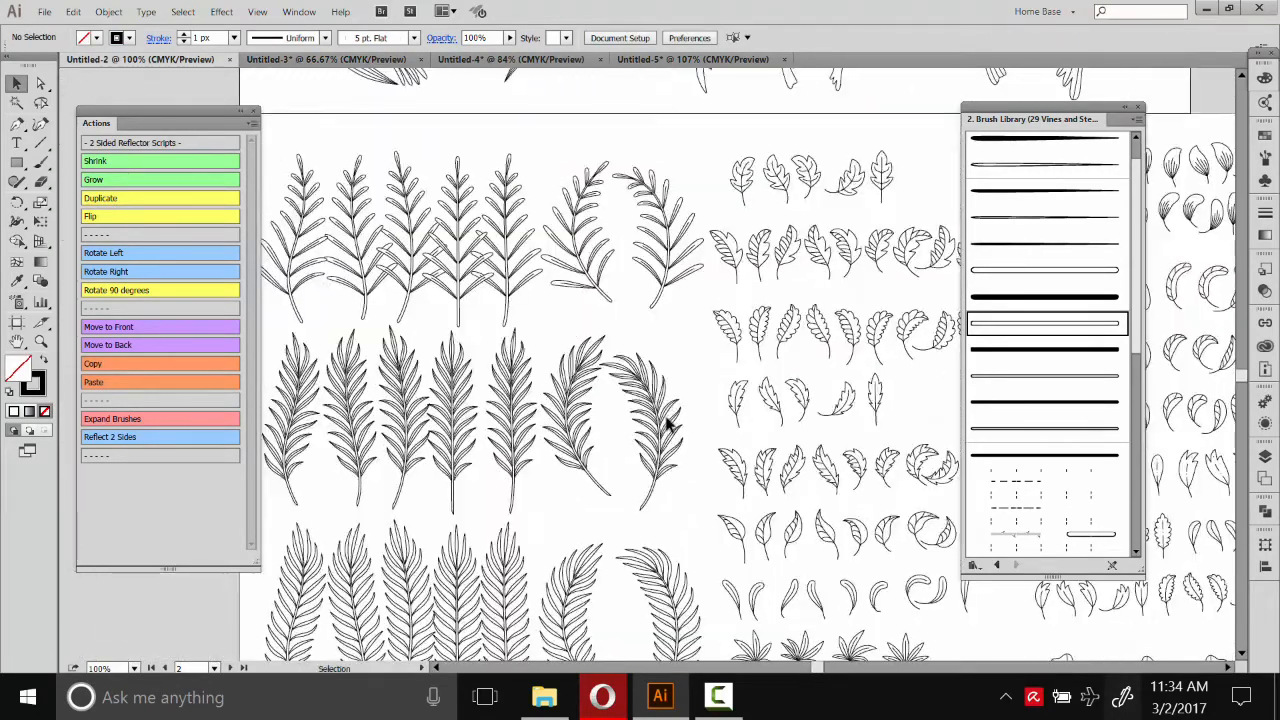
click(672, 382)
click(568, 402)
click(117, 365)
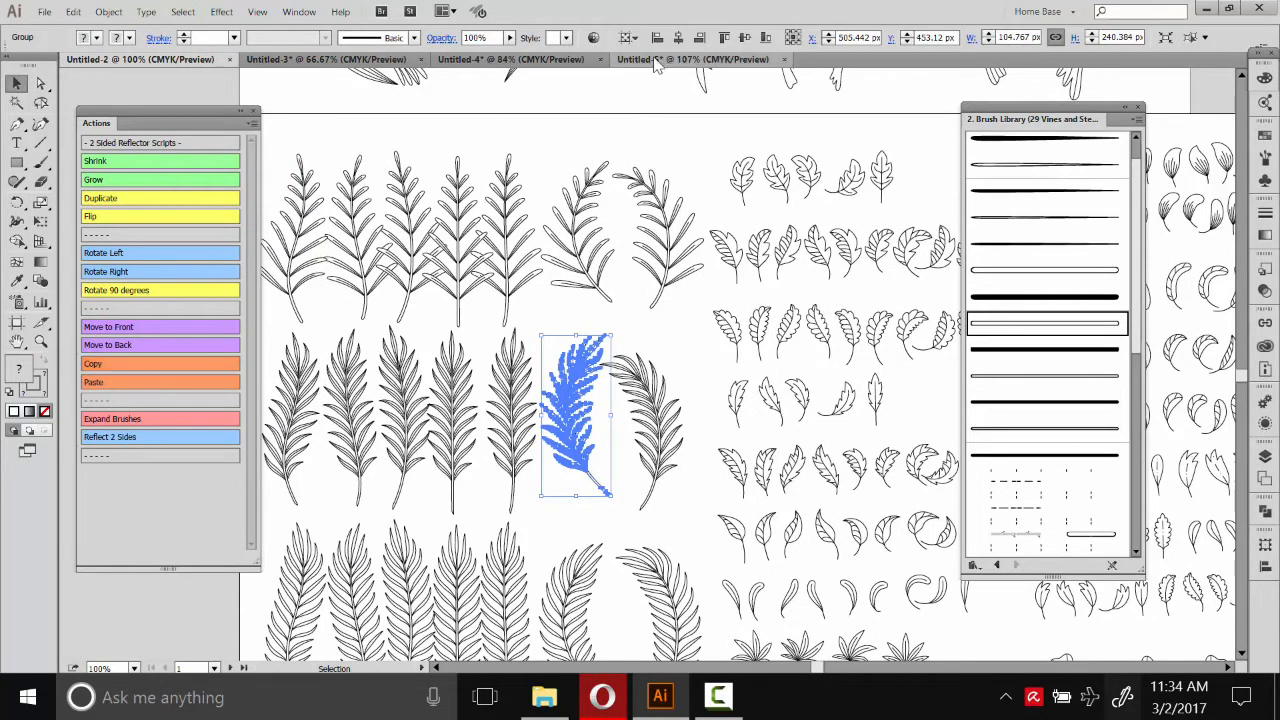
click(645, 60)
click(125, 382)
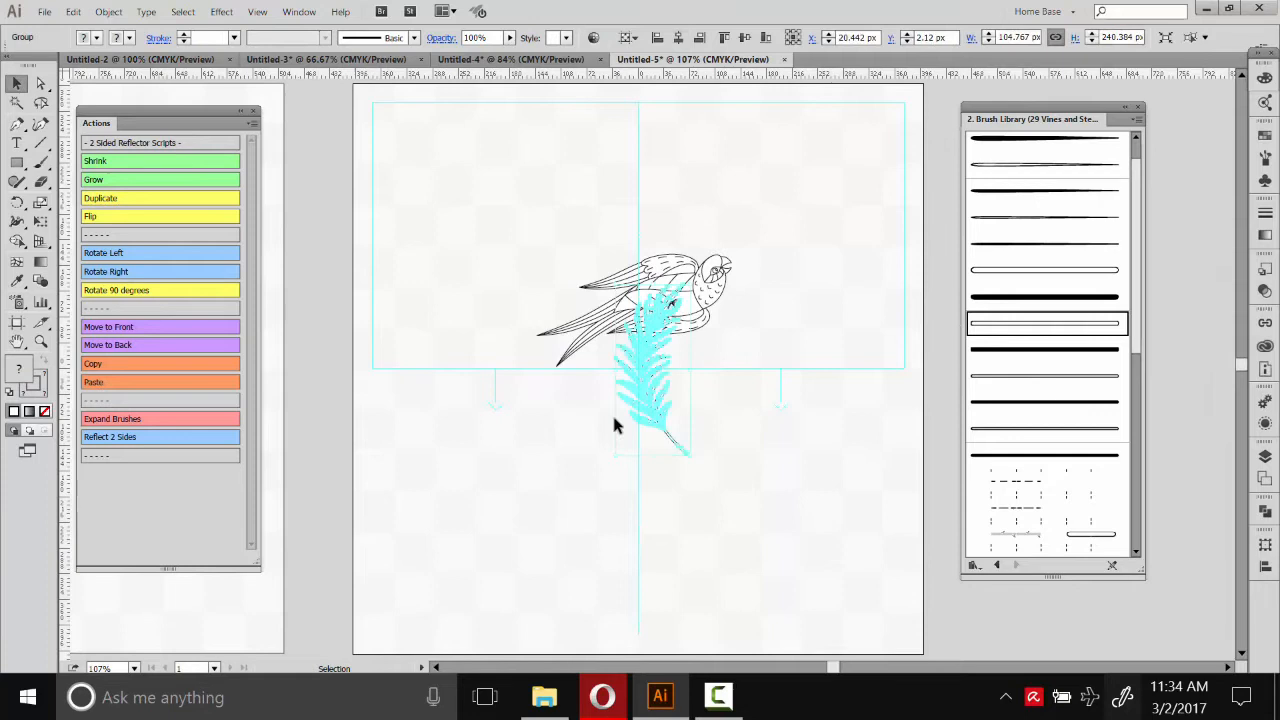
- Enlarge the palm frond, rotate it clockwise and place it so it arches over the parrot's tail and wing
drag(690, 287, 585, 210)
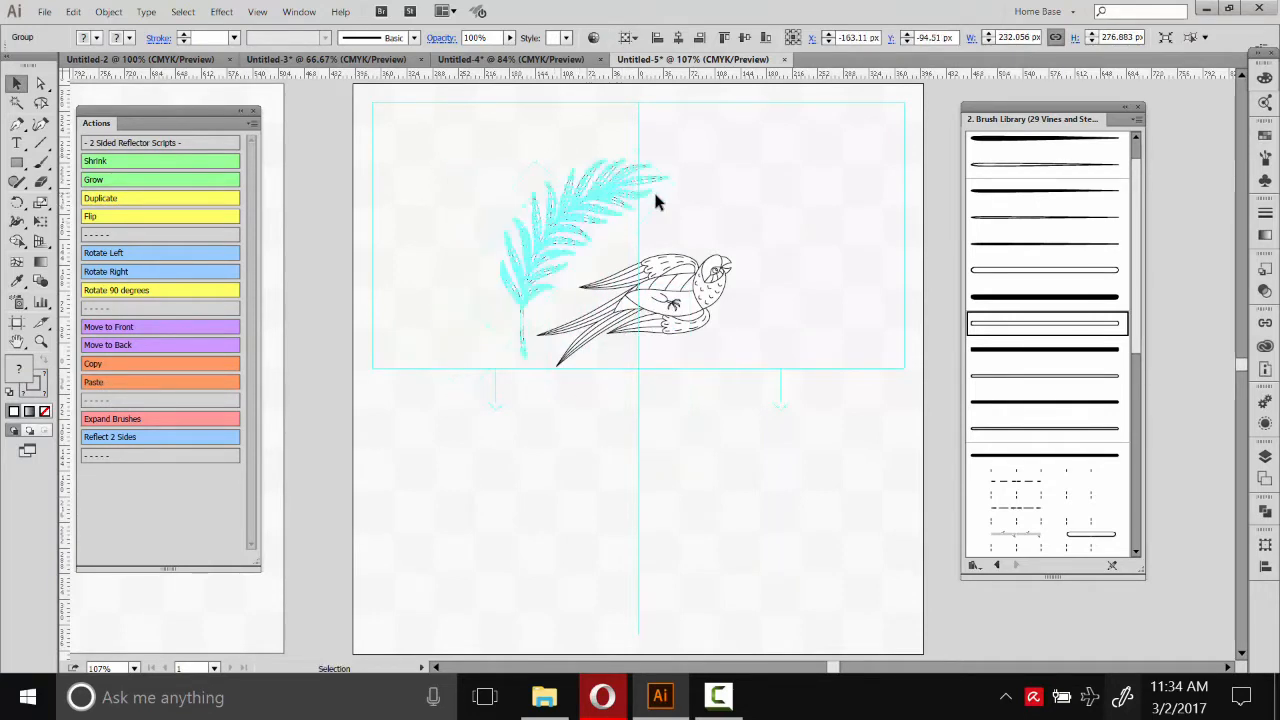
drag(681, 178, 677, 195)
drag(599, 204, 625, 203)
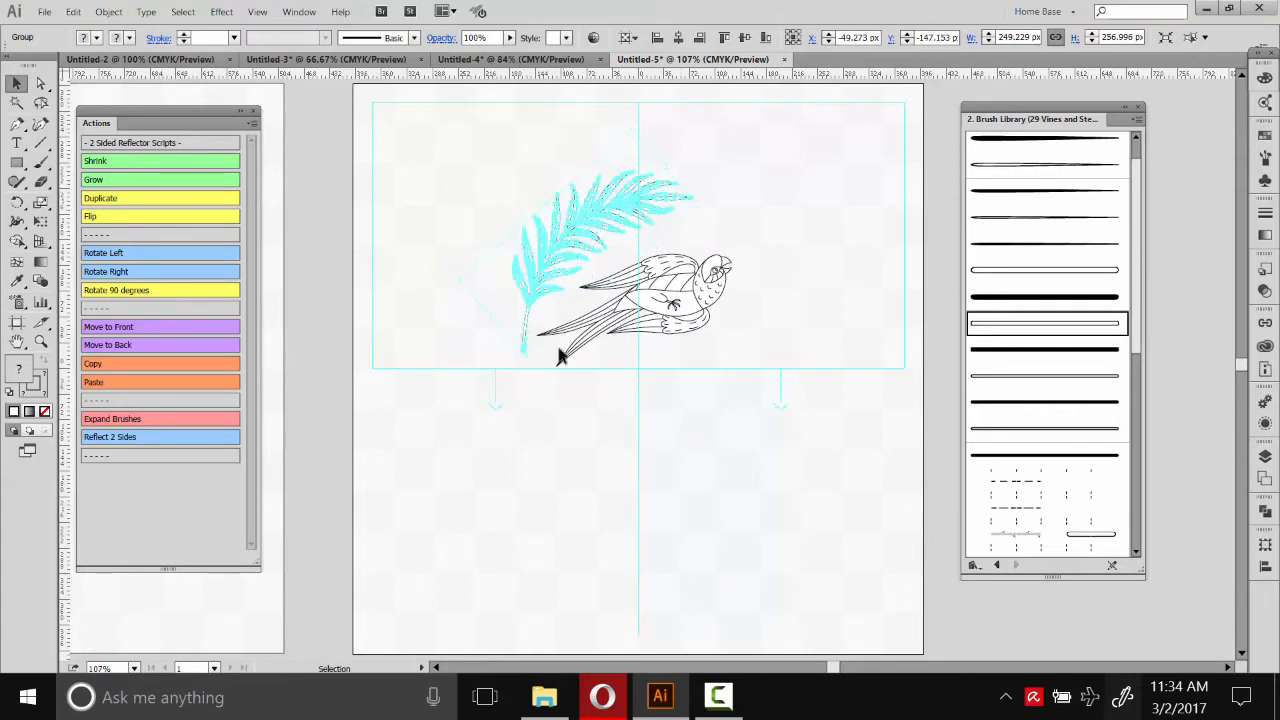
click(701, 455)
- Copy the large banana bunch from the fruits in Untitled-2 and paste it into Untitled-5
click(176, 62)
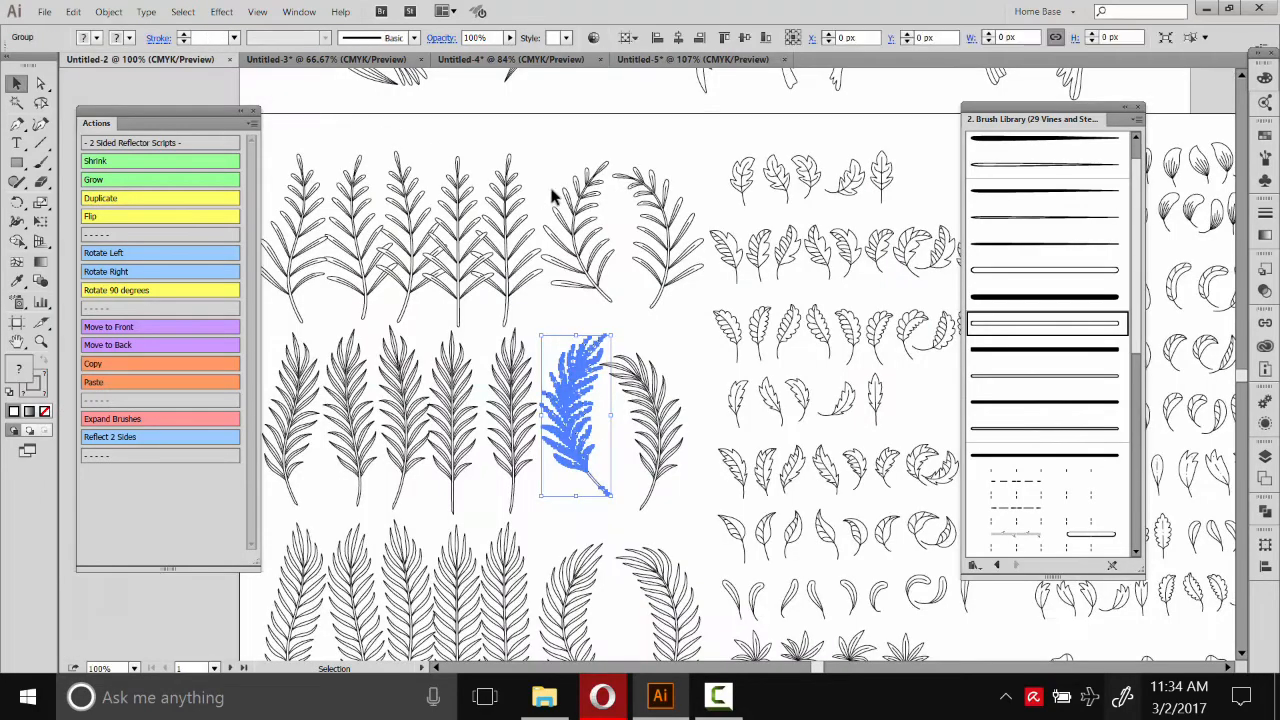
drag(517, 126, 644, 342)
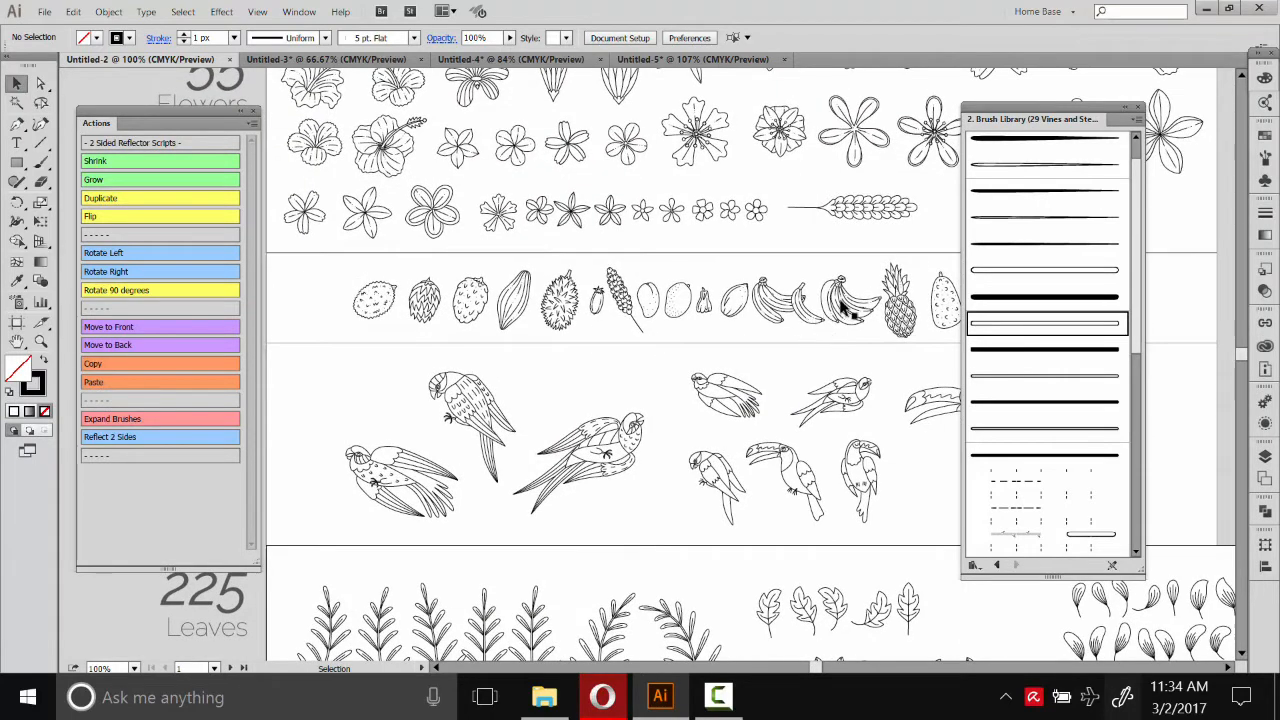
click(845, 307)
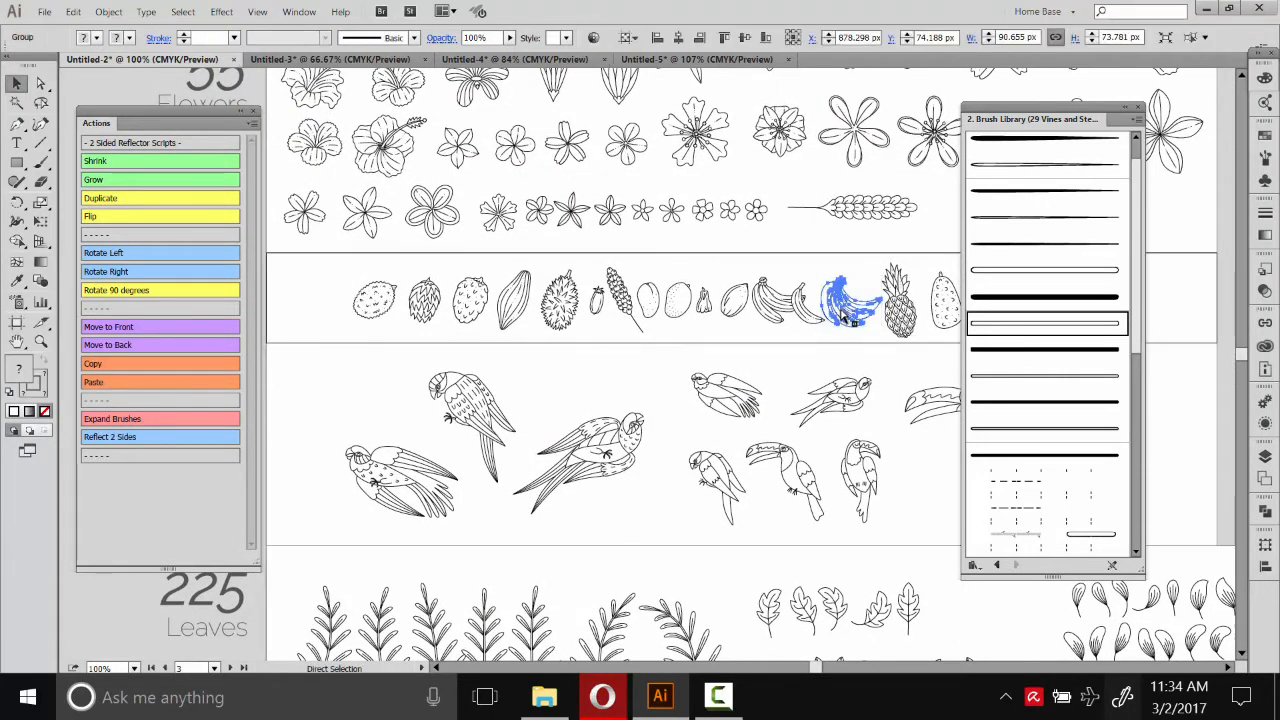
click(735, 62)
key(ctrl+v)
- Enlarge the banana bunch, place it beside the palm frond's stem and rotate it clockwise until its stalk points toward the frond
click(794, 274)
drag(655, 368, 844, 257)
drag(784, 303, 470, 317)
drag(455, 330, 457, 328)
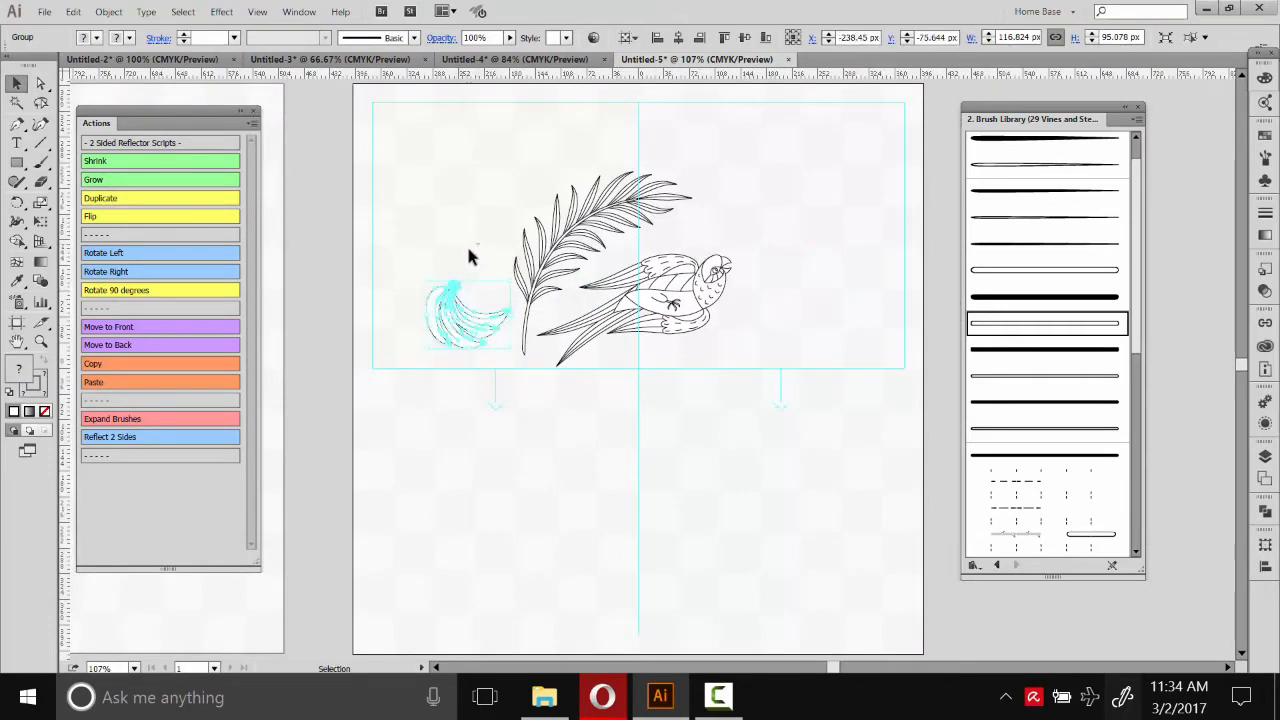
click(505, 272)
drag(499, 269, 465, 301)
click(477, 241)
click(470, 222)
- Copy three different five-petalled flowers from the flower collection in Untitled-2 and paste them into Untitled-5
click(190, 60)
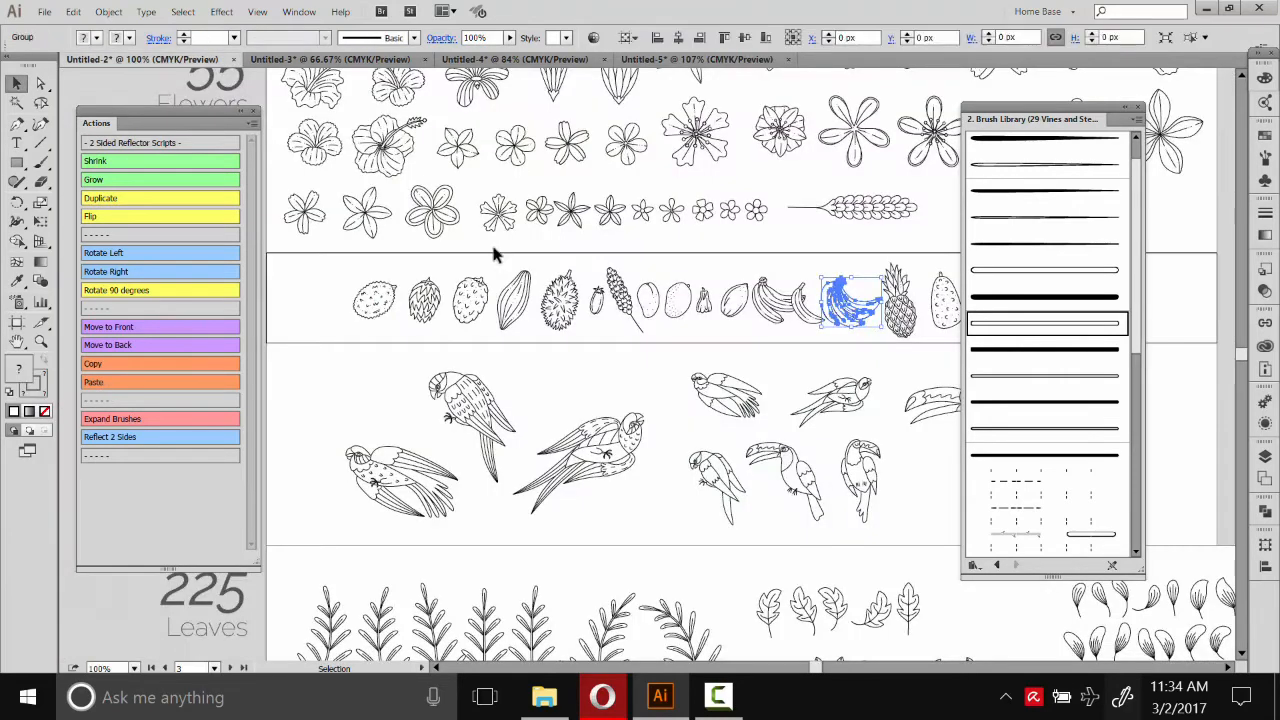
drag(471, 251, 482, 370)
drag(878, 232, 755, 321)
drag(893, 290, 793, 305)
click(766, 274)
shift+click(775, 175)
shift+click(845, 180)
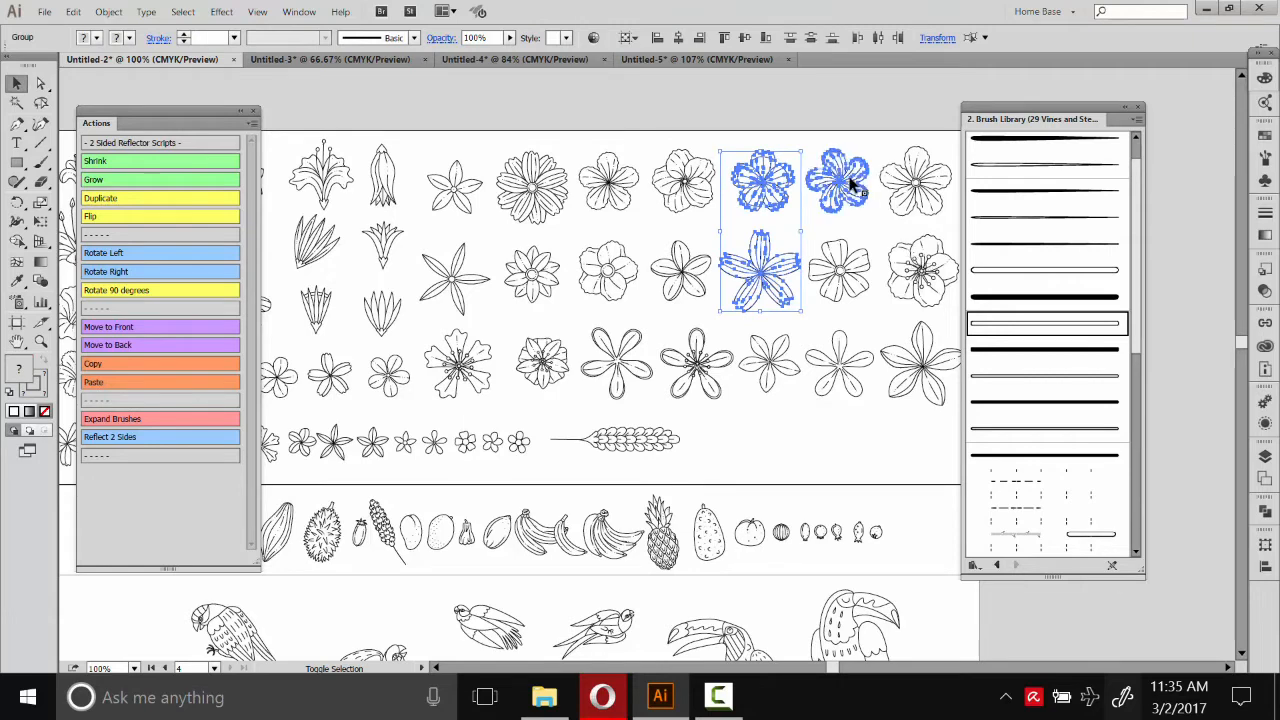
click(697, 59)
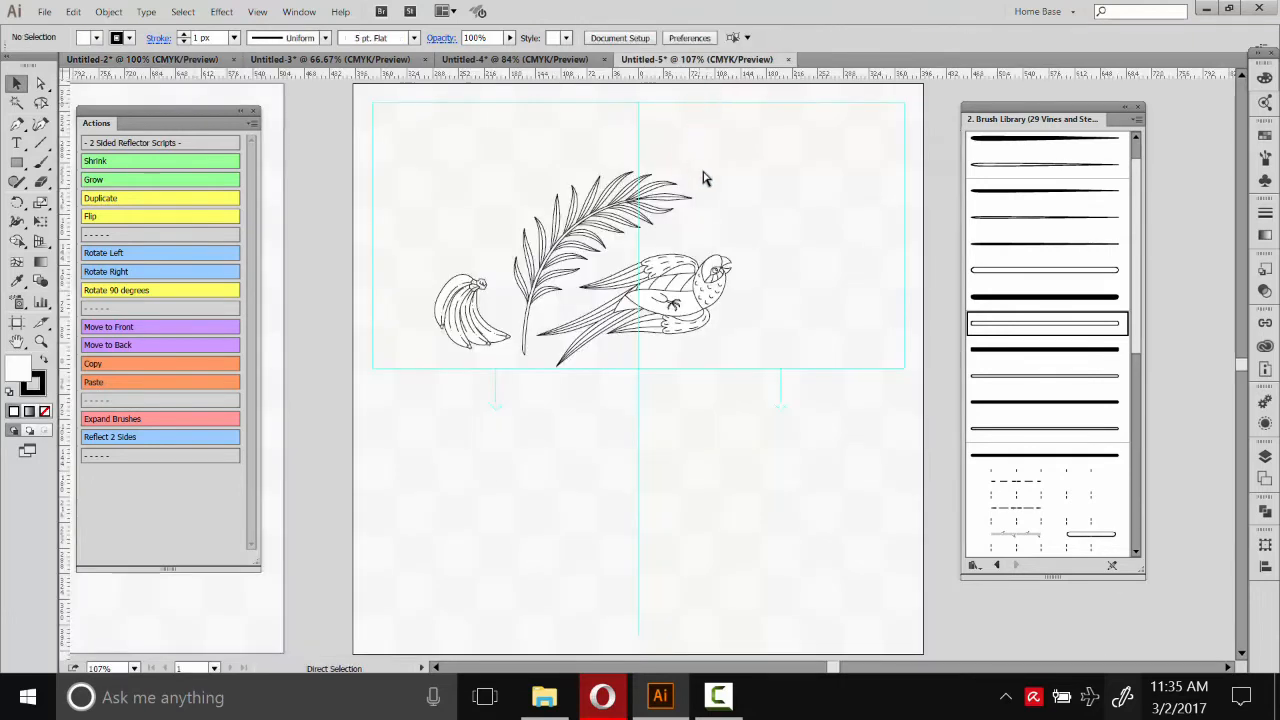
key(ctrl+v)
- Spread the three flowers out: one in front of the parrot, one above its head and one above the bananas
click(750, 240)
drag(704, 313, 779, 309)
drag(638, 308, 737, 209)
drag(648, 398, 530, 190)
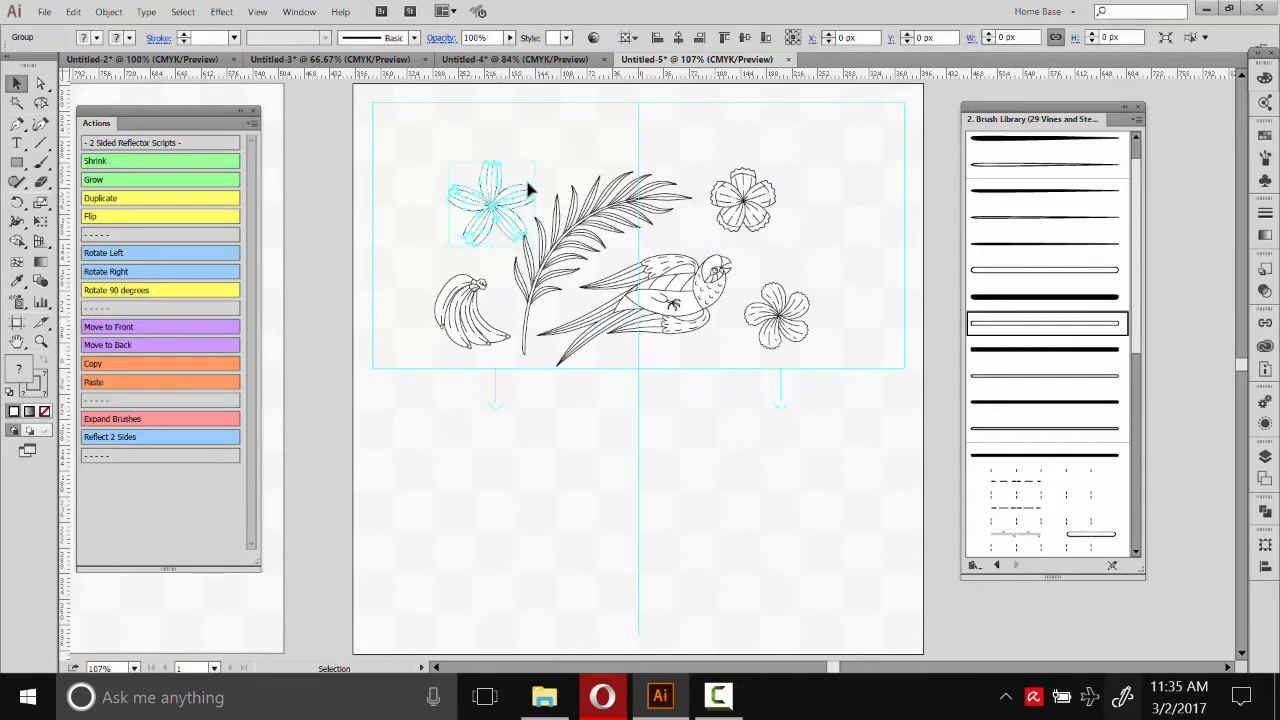
- Move the flower above the bananas down beside the banana stalk and tilt it slightly clockwise
click(534, 163)
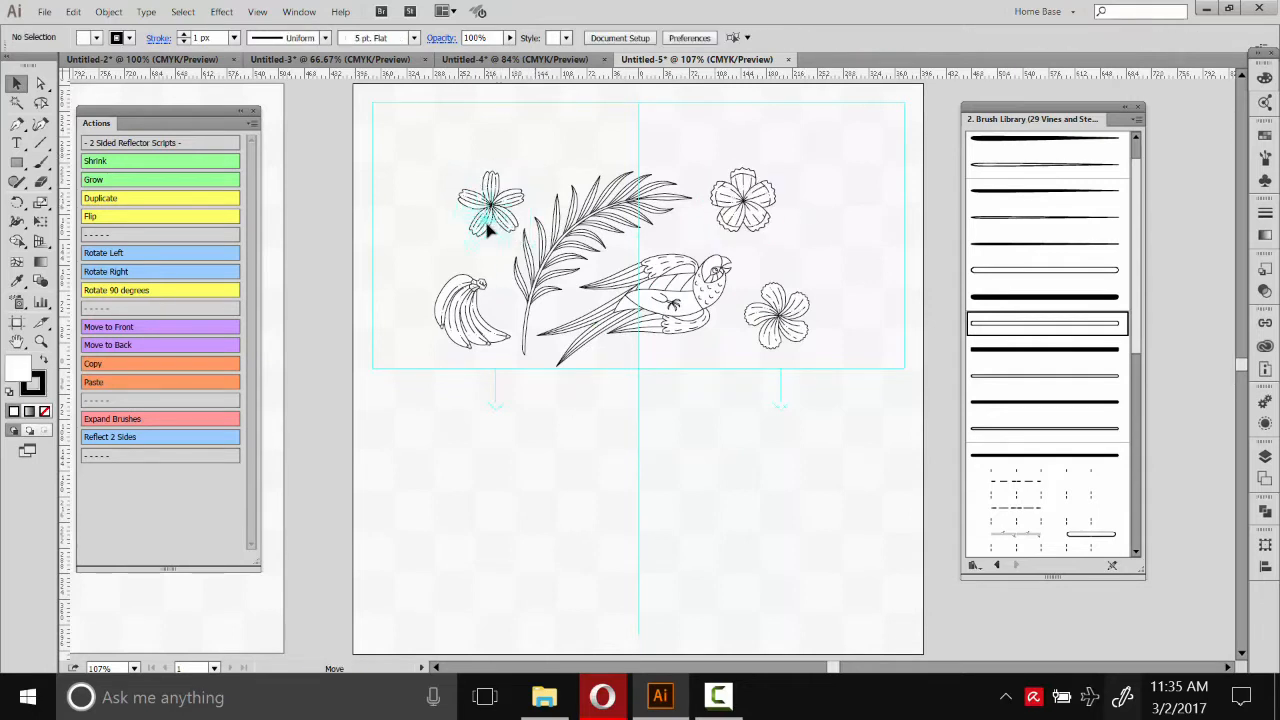
drag(487, 225, 482, 240)
drag(518, 190, 543, 194)
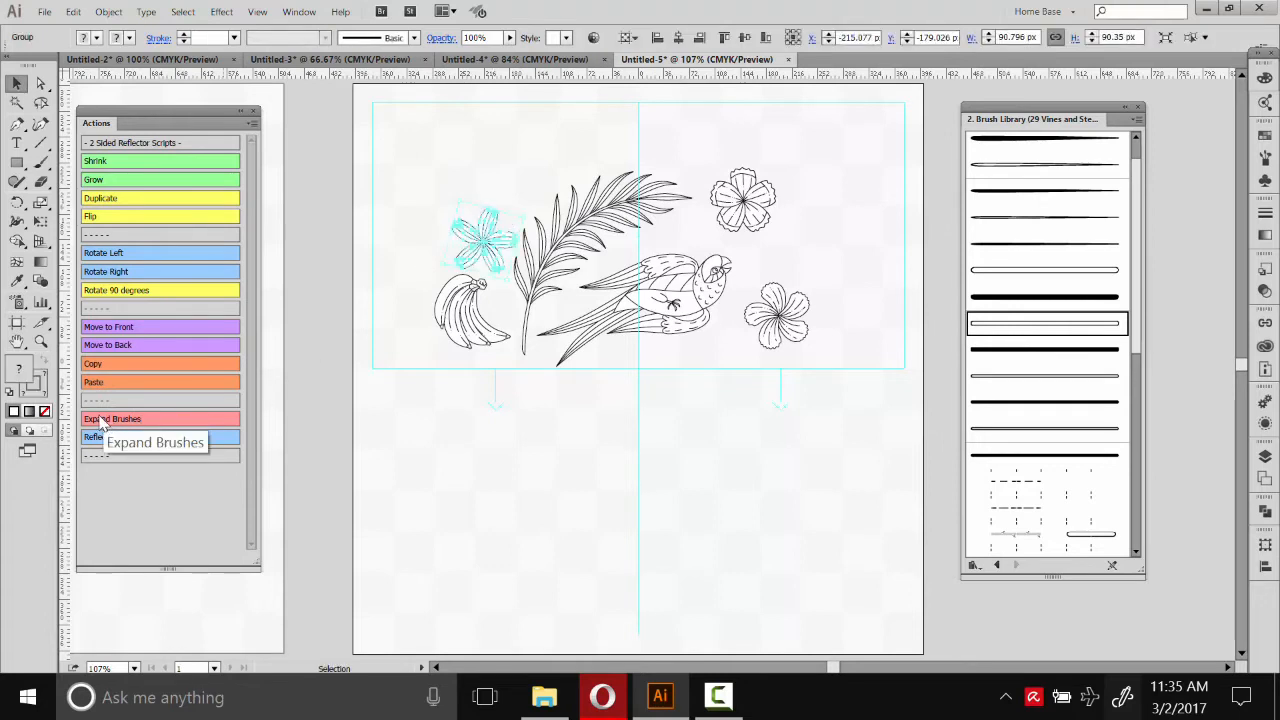
- Shrink the ruffled flower above the parrot's head, move it closer to the frond's tip and rotate the flower in front of the parrot
click(806, 194)
mouse_move(759, 208)
mouse_down()
mouse_move(775, 214)
mouse_move(786, 181)
mouse_move(737, 213)
mouse_up()
click(804, 180)
click(827, 273)
drag(782, 318, 801, 283)
click(840, 273)
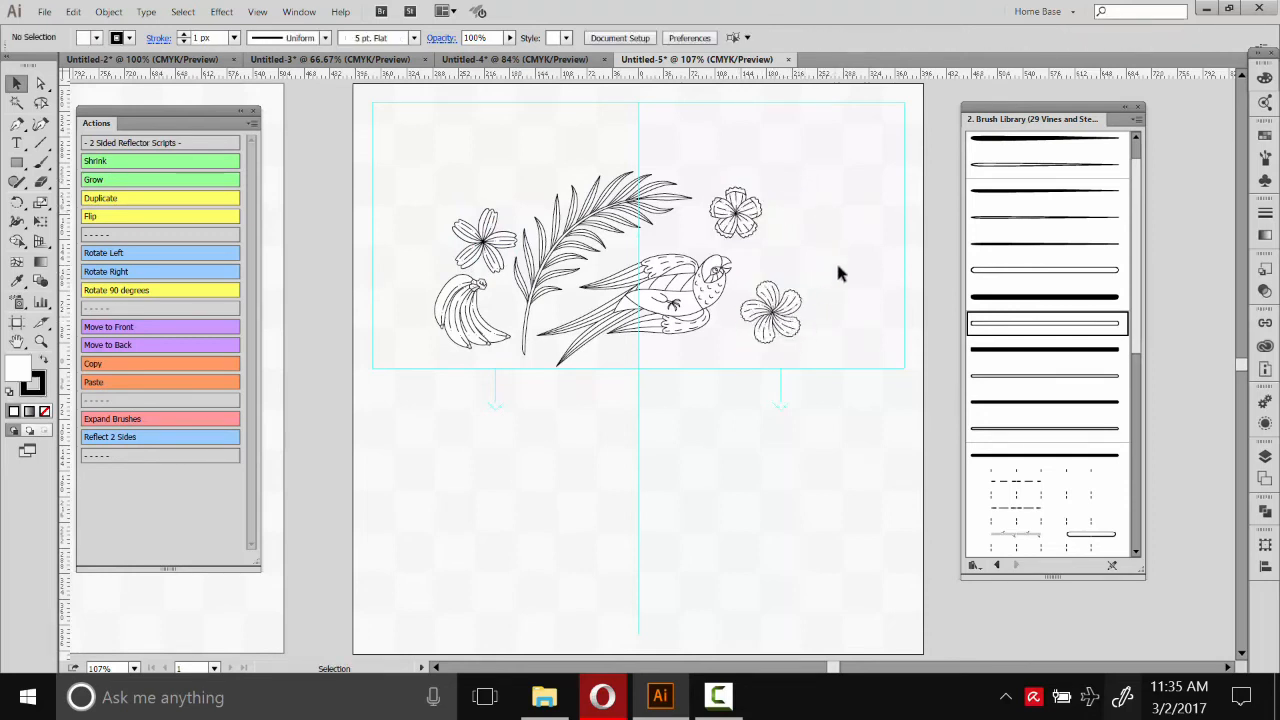
- Place the round-petalled flower between the palm frond and the parrot's tail, and shift the parrot away from the frond
drag(787, 340, 848, 273)
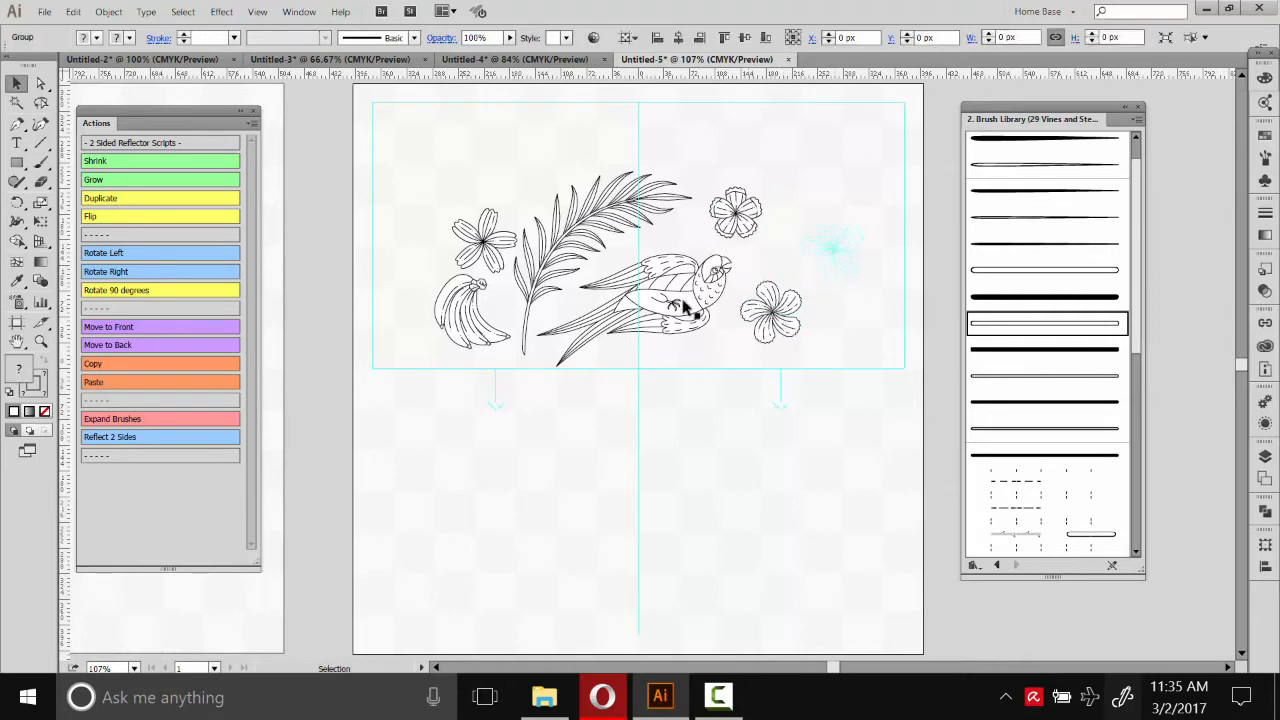
drag(734, 283, 630, 270)
click(697, 287)
drag(800, 252, 817, 246)
click(817, 246)
- Move the ruffled flower to the base of the palm frond, enlarge it and center it on the template's horizontal guide
drag(740, 213, 720, 229)
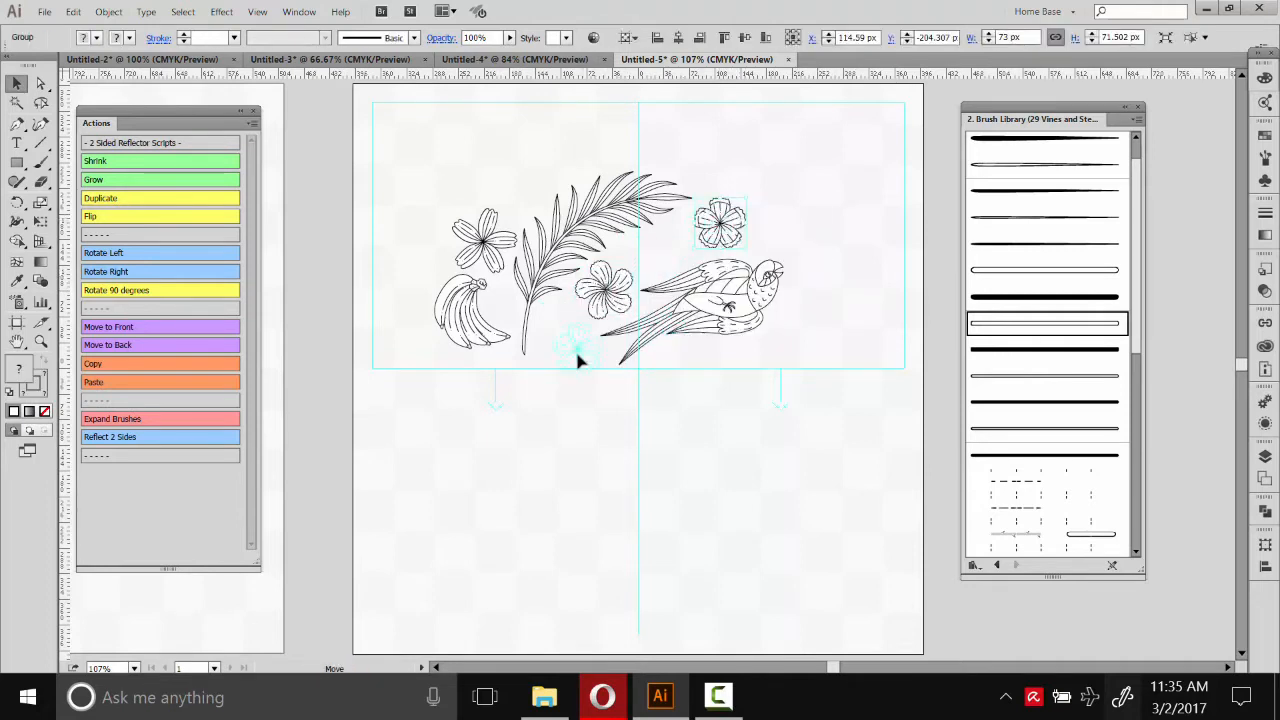
drag(580, 356, 612, 324)
drag(581, 369, 572, 375)
click(681, 396)
click(664, 384)
- Shift the palm frond so its stem meets the ruffled flower, and move the round-petalled flower onto the guide below the parrot's tail
click(566, 246)
drag(566, 246, 569, 253)
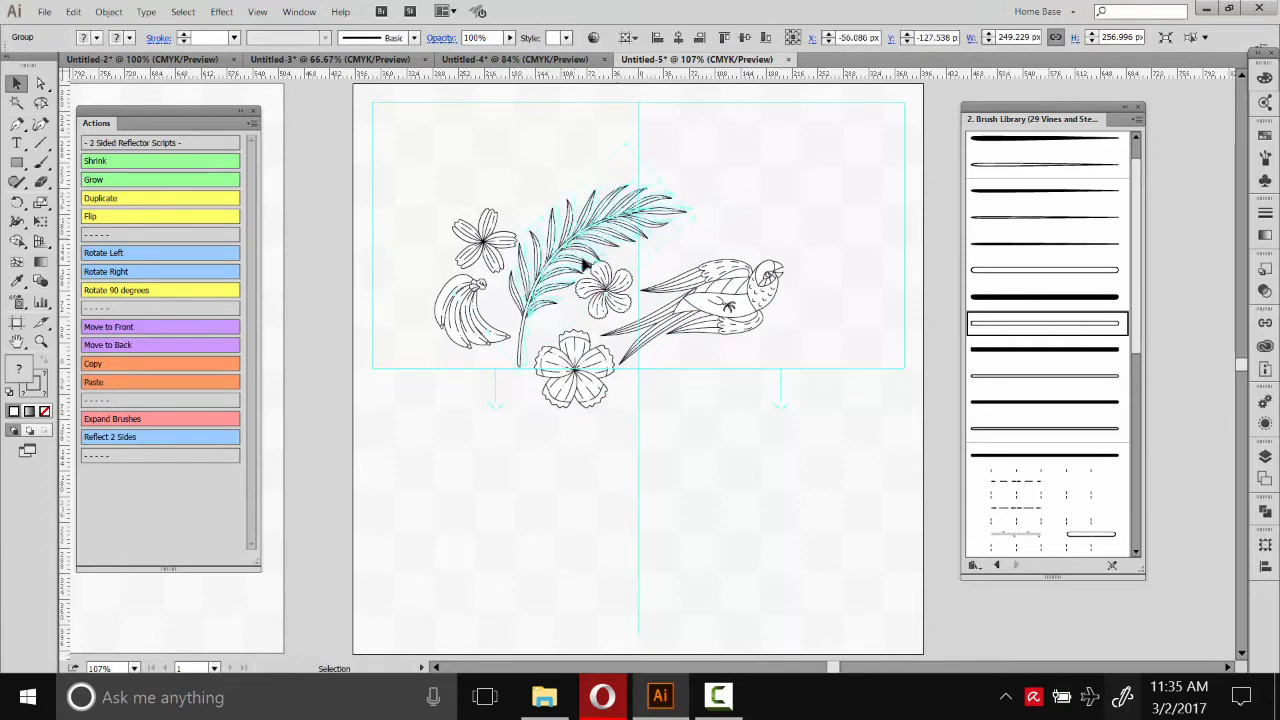
drag(578, 370, 559, 373)
click(598, 245)
drag(604, 288, 635, 386)
drag(591, 229, 622, 236)
- Tighten the layout by moving the parrot, the banana bunch and the flower above it closer to the frond and ruffled flower
drag(716, 301, 709, 300)
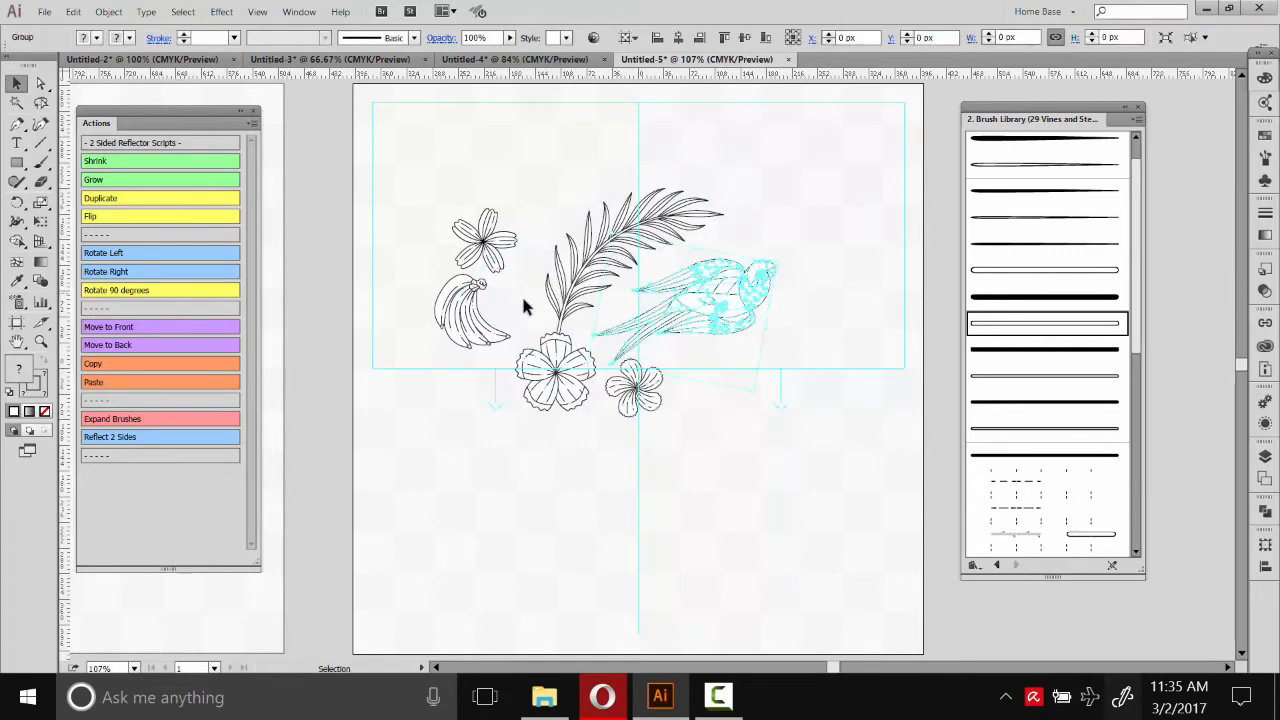
drag(477, 330, 489, 347)
click(617, 223)
click(500, 251)
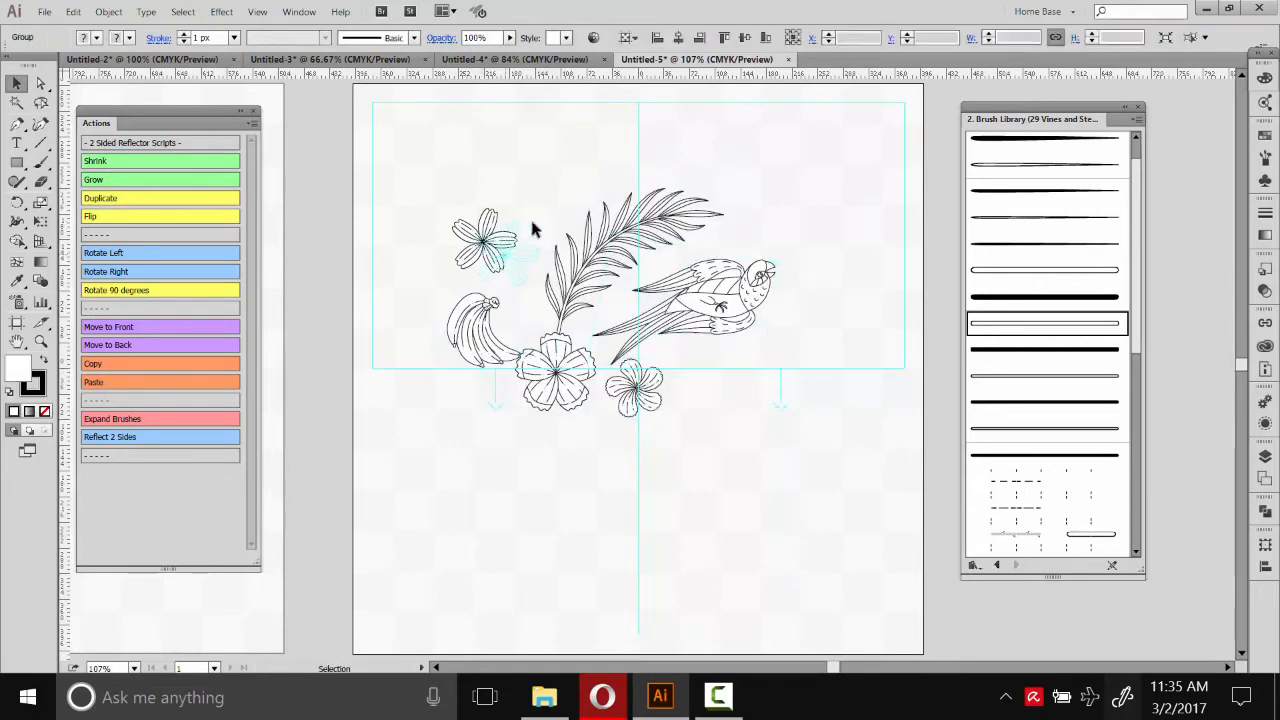
drag(500, 251, 522, 265)
click(681, 145)
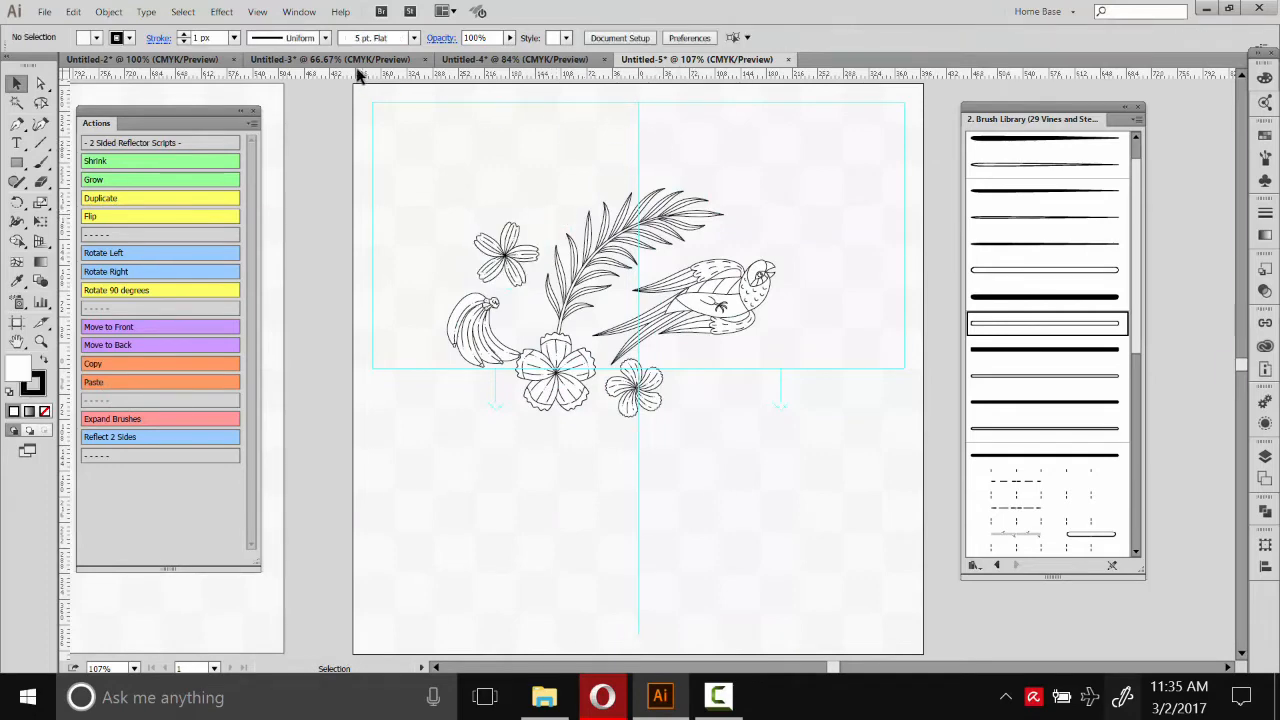
- Copy two different tiny flowers from the flower collection in Untitled-2 and paste them into Untitled-5
click(141, 60)
click(565, 250)
scroll(650, 310, down, 3)
scroll(650, 310, left, 3)
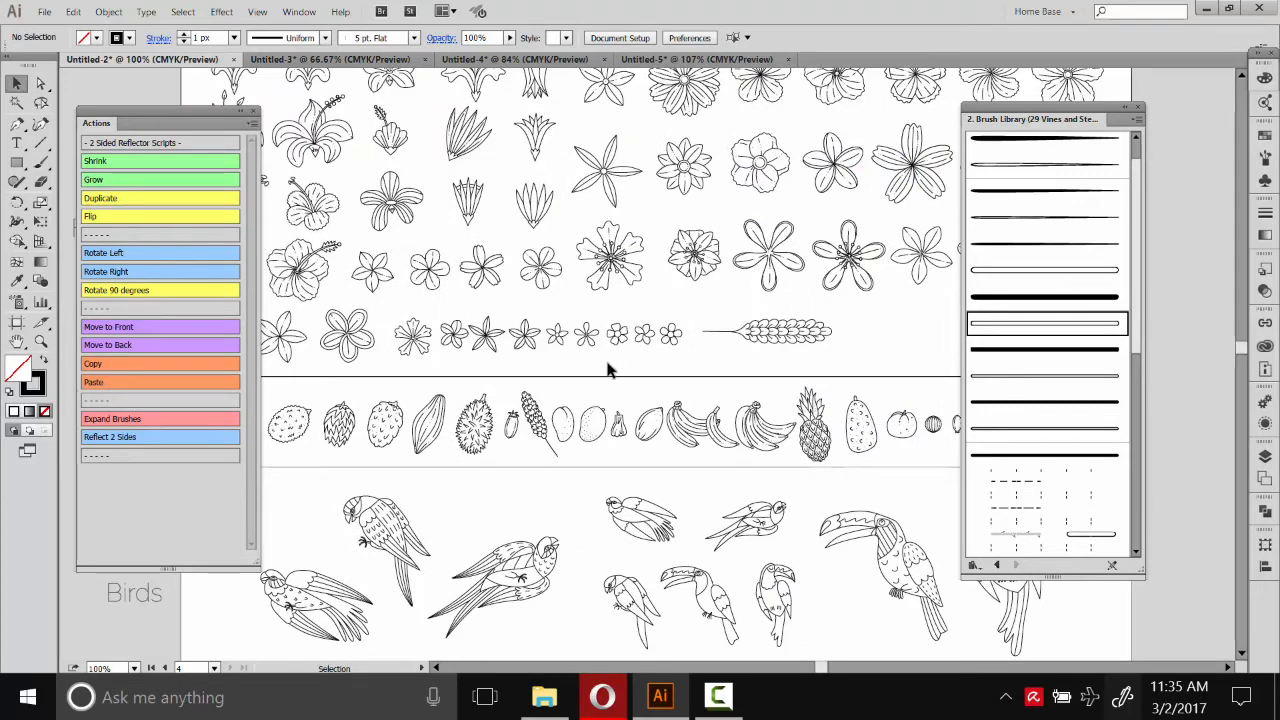
click(558, 336)
shift+click(643, 334)
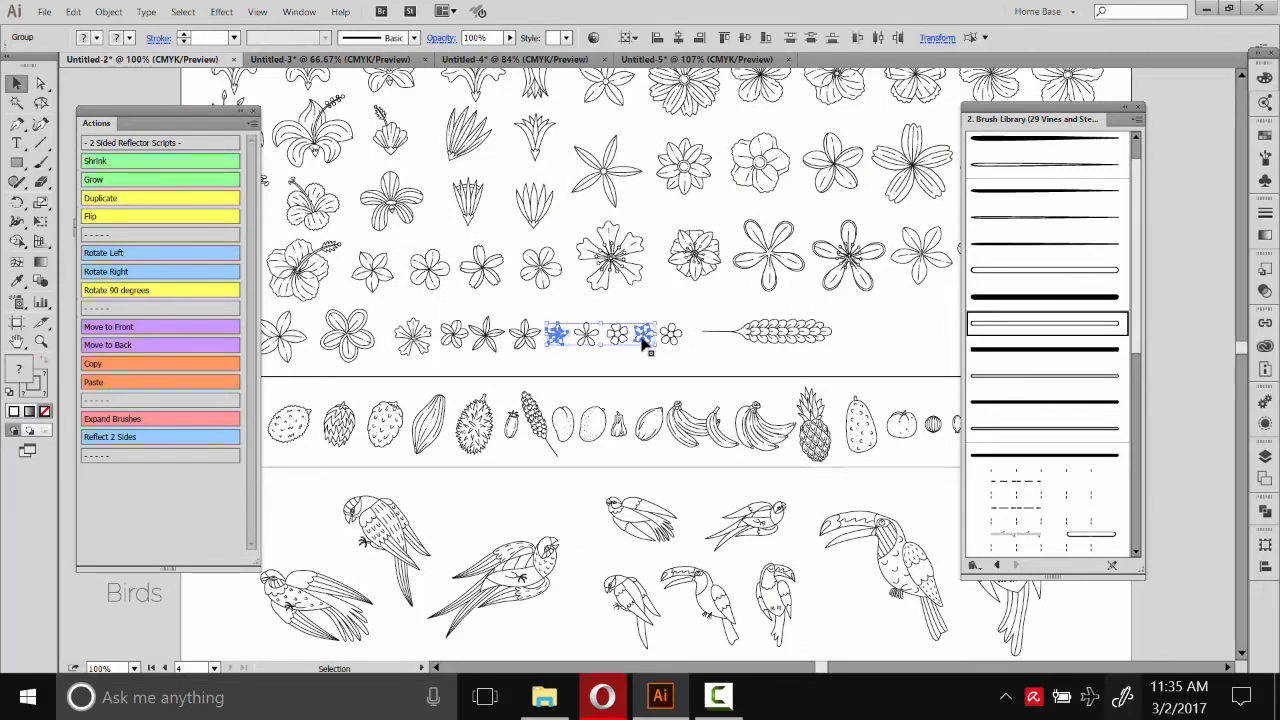
click(731, 62)
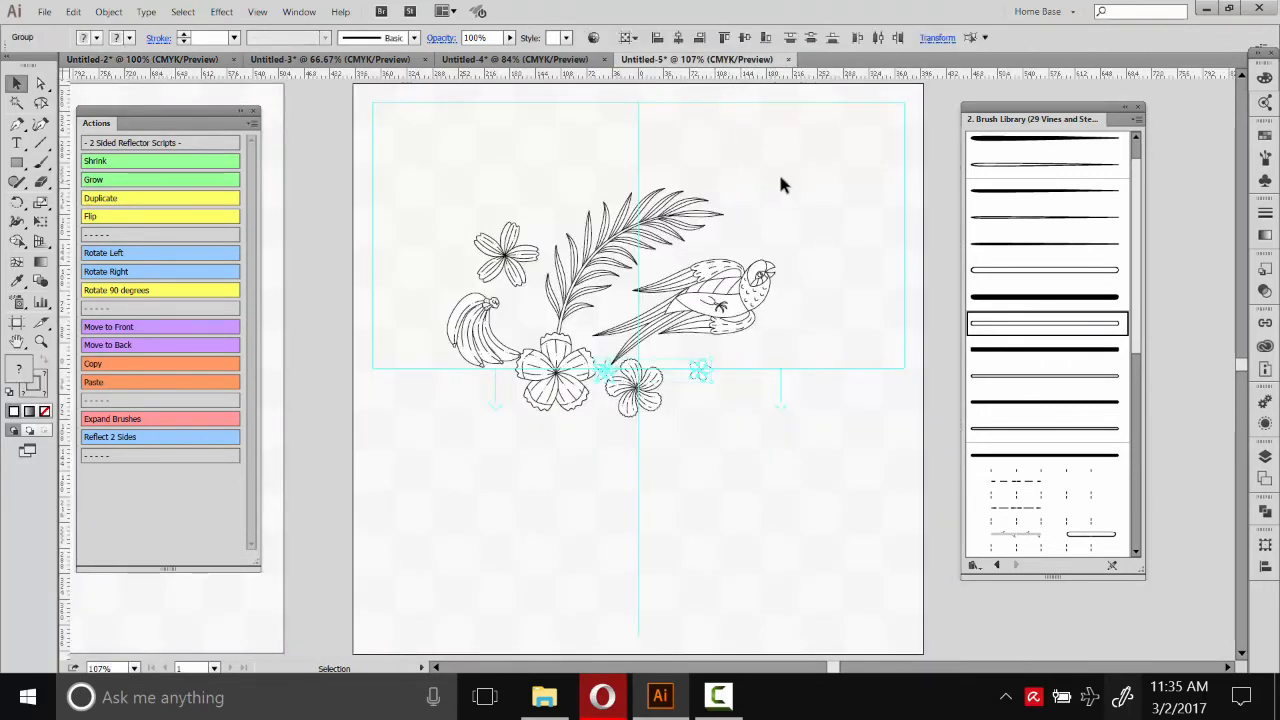
- Place the tiny flowers on either side of the frond's stem and move the round-petalled flower in front of the parrot
drag(694, 366, 604, 303)
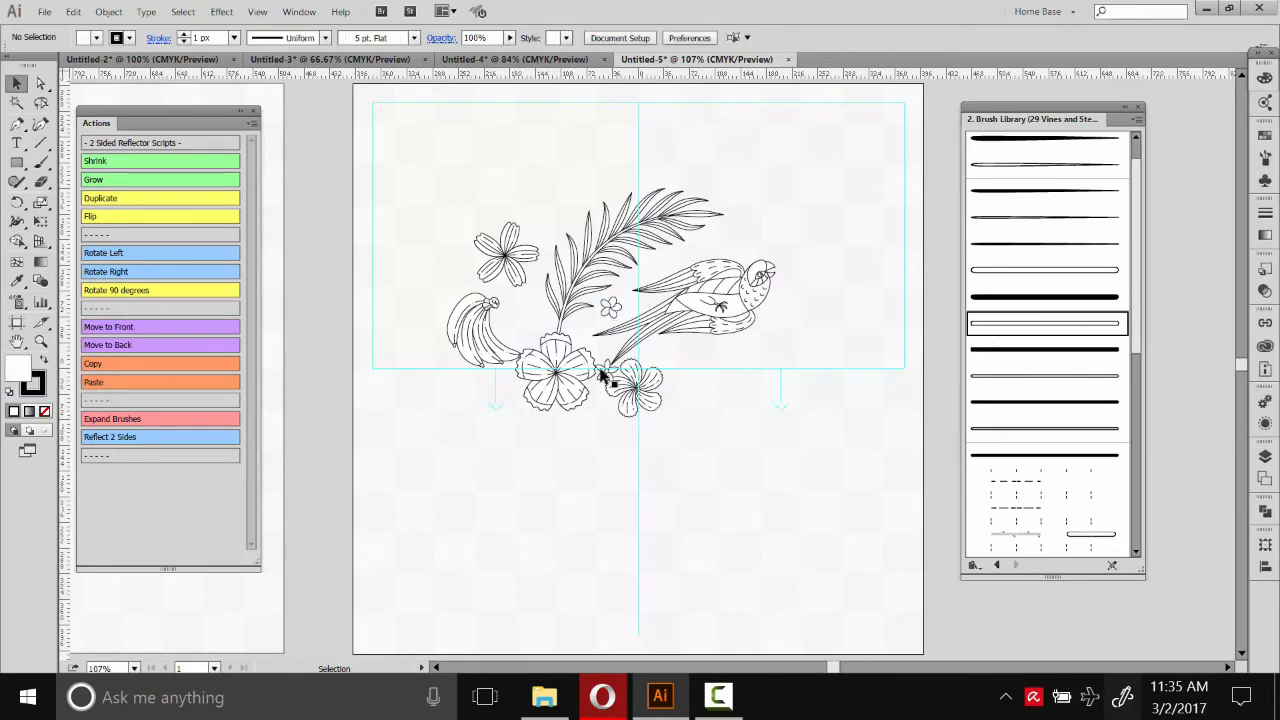
drag(523, 314, 523, 316)
drag(800, 345, 826, 330)
- Flip the parrot, rotate it until its head points away from the frond and nudge it into place beside the tiny flower
click(728, 308)
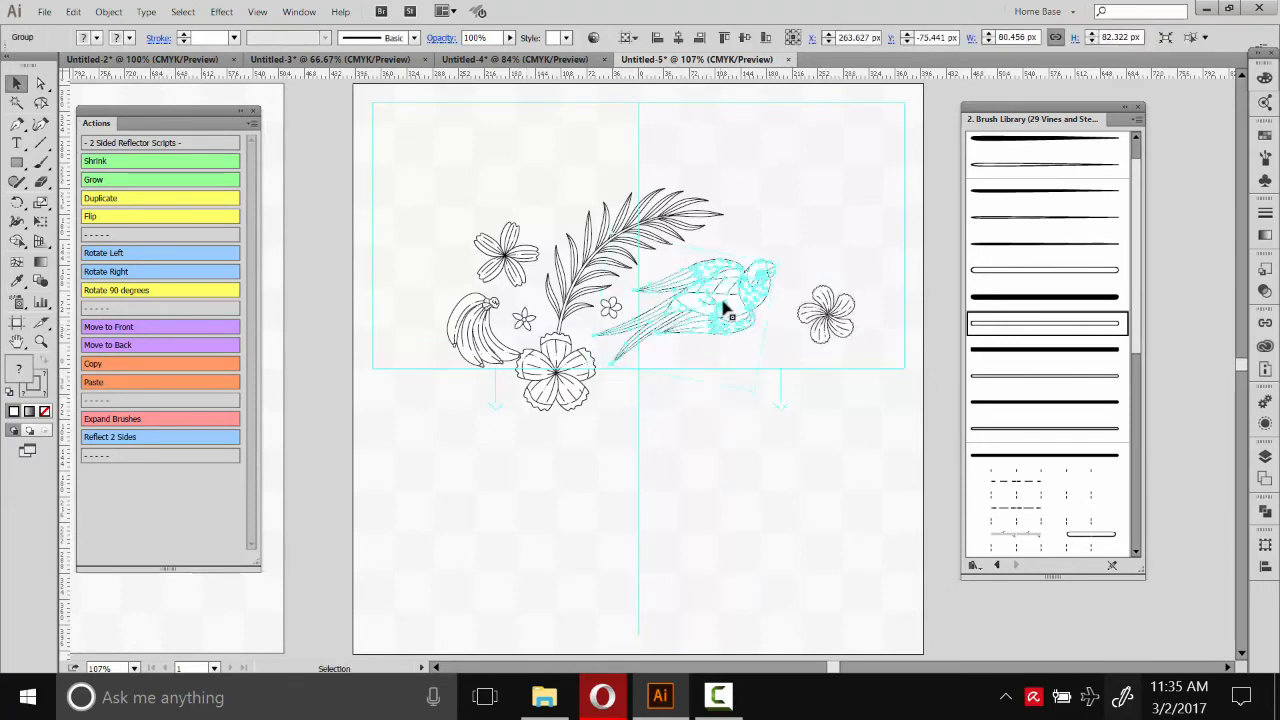
click(810, 236)
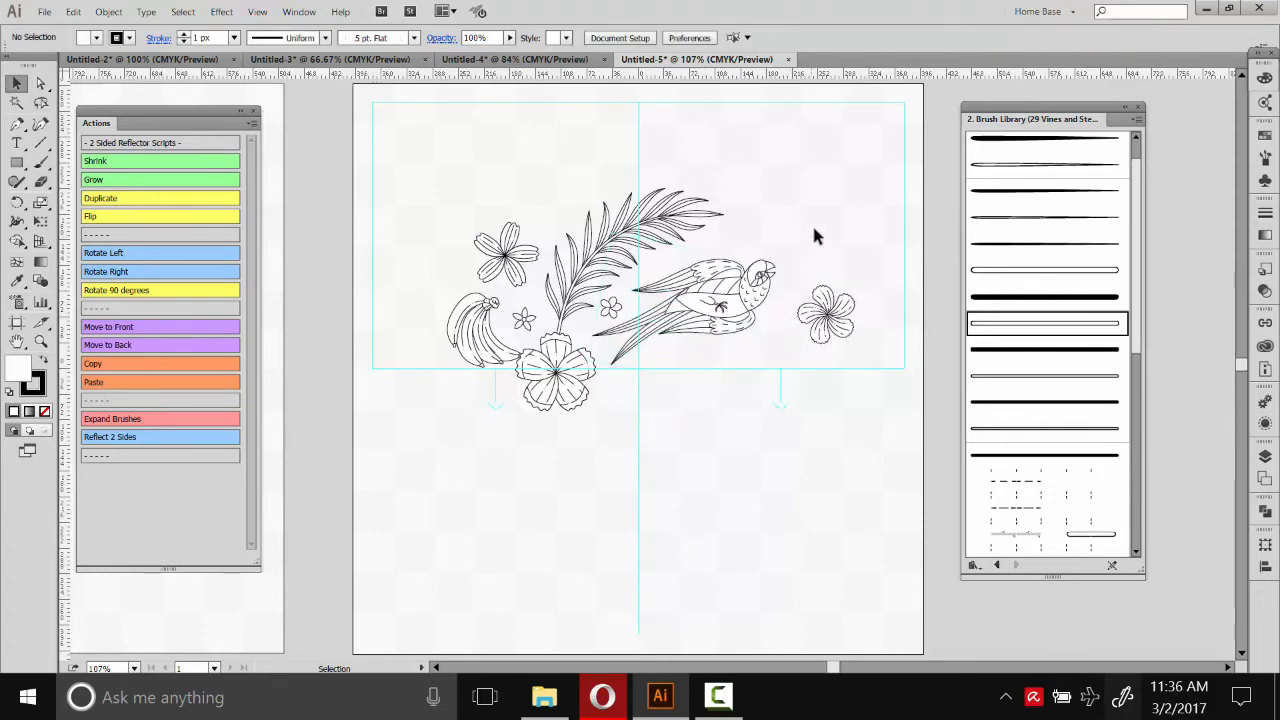
click(750, 290)
click(98, 218)
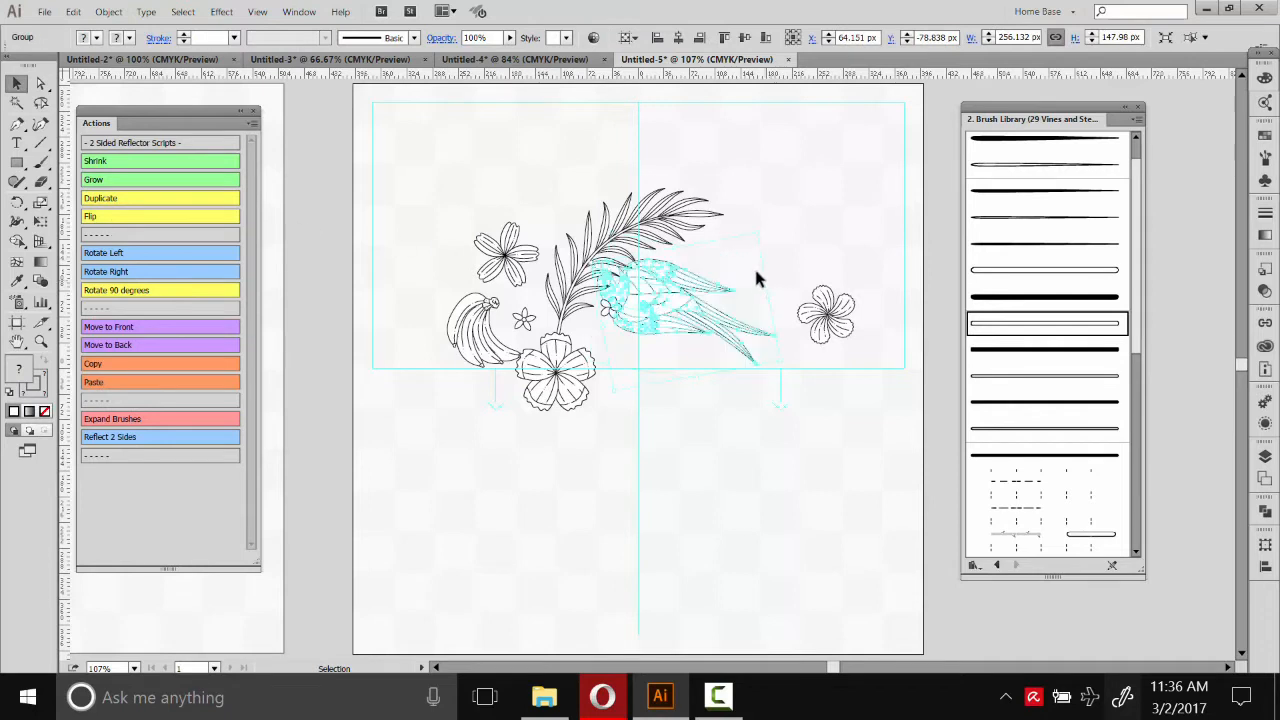
drag(757, 226, 740, 355)
click(740, 355)
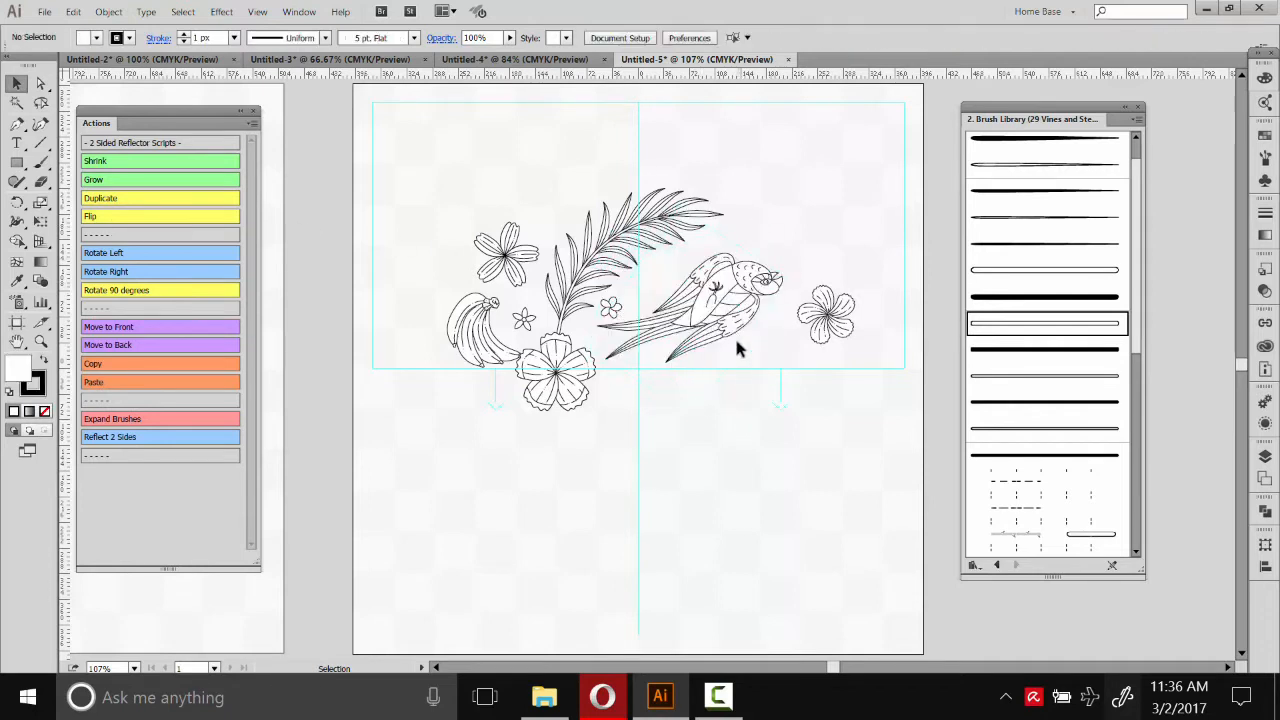
drag(725, 310, 731, 309)
- Nudge the tiny flower near the parrot's tail and move the round-petalled flower onto the horizontal guide below the parrot's head
drag(616, 304, 626, 306)
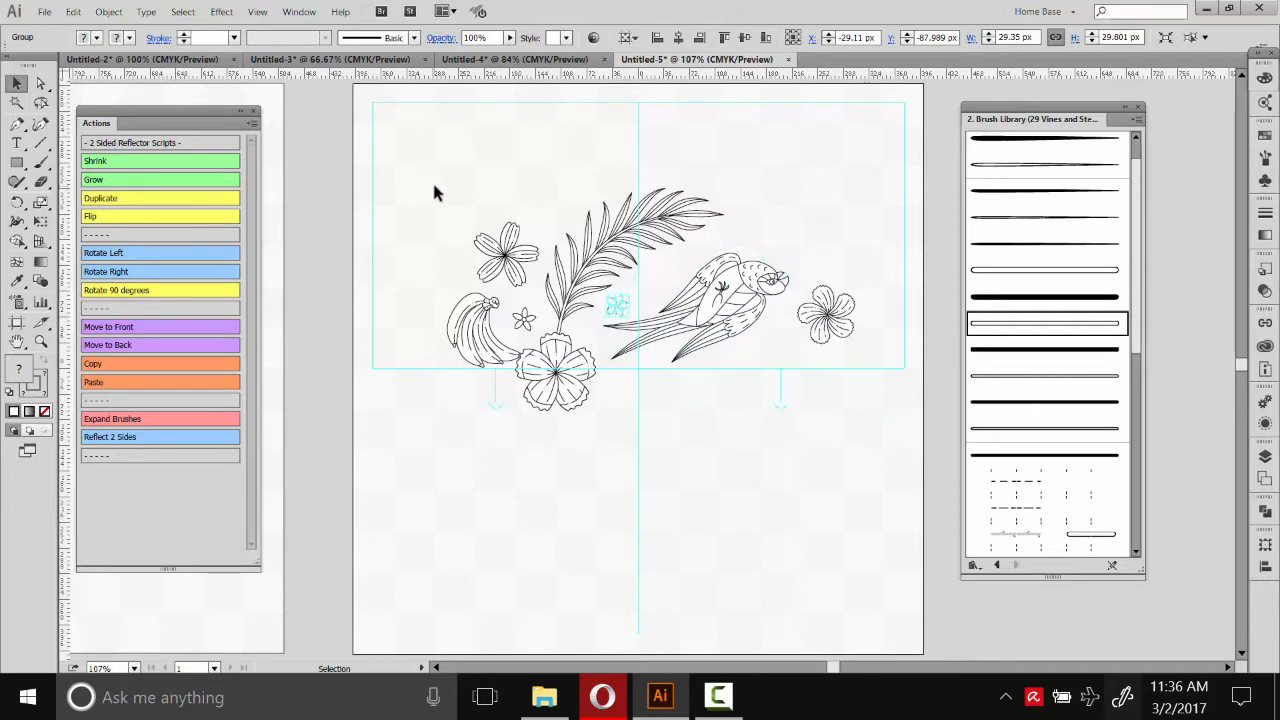
click(852, 229)
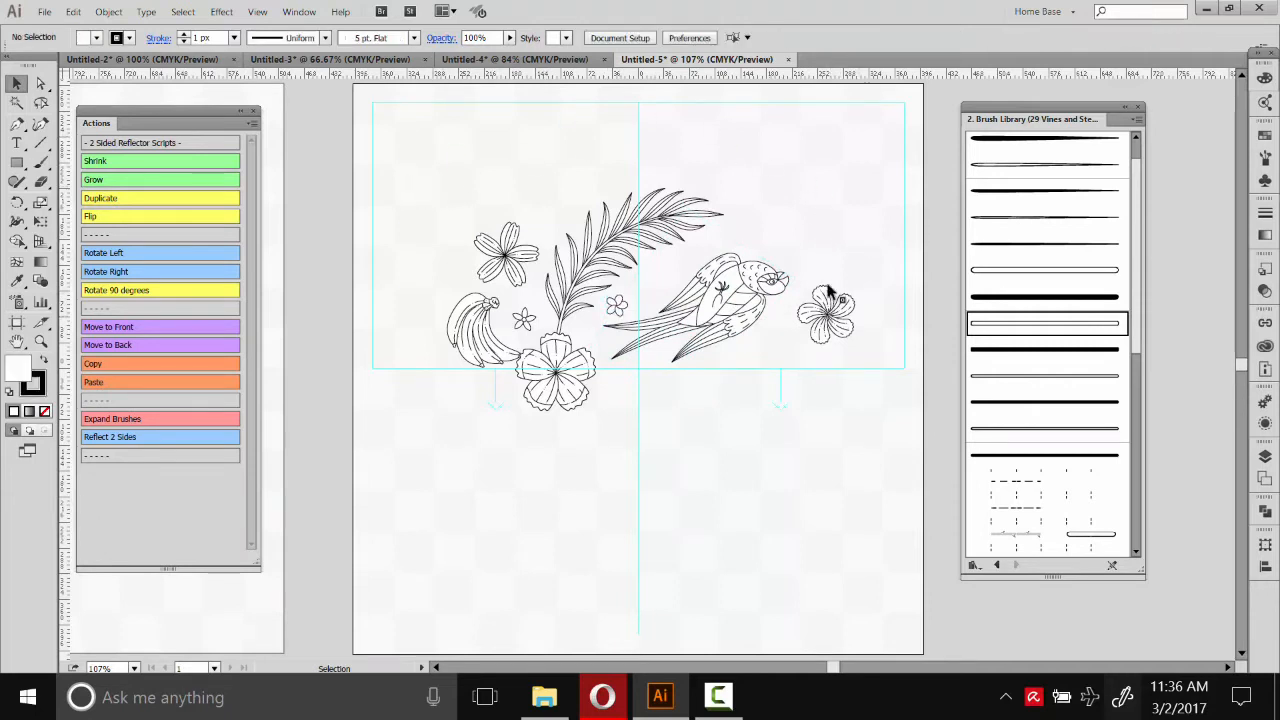
drag(838, 326, 794, 378)
click(849, 328)
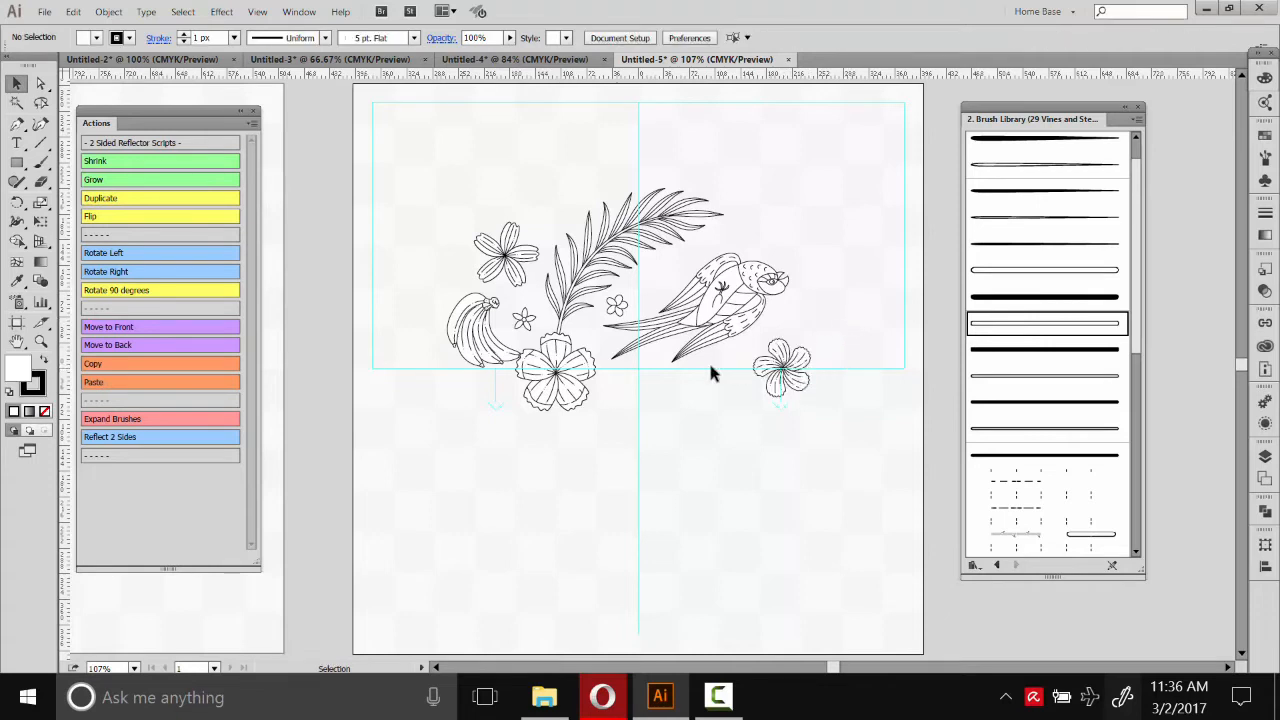
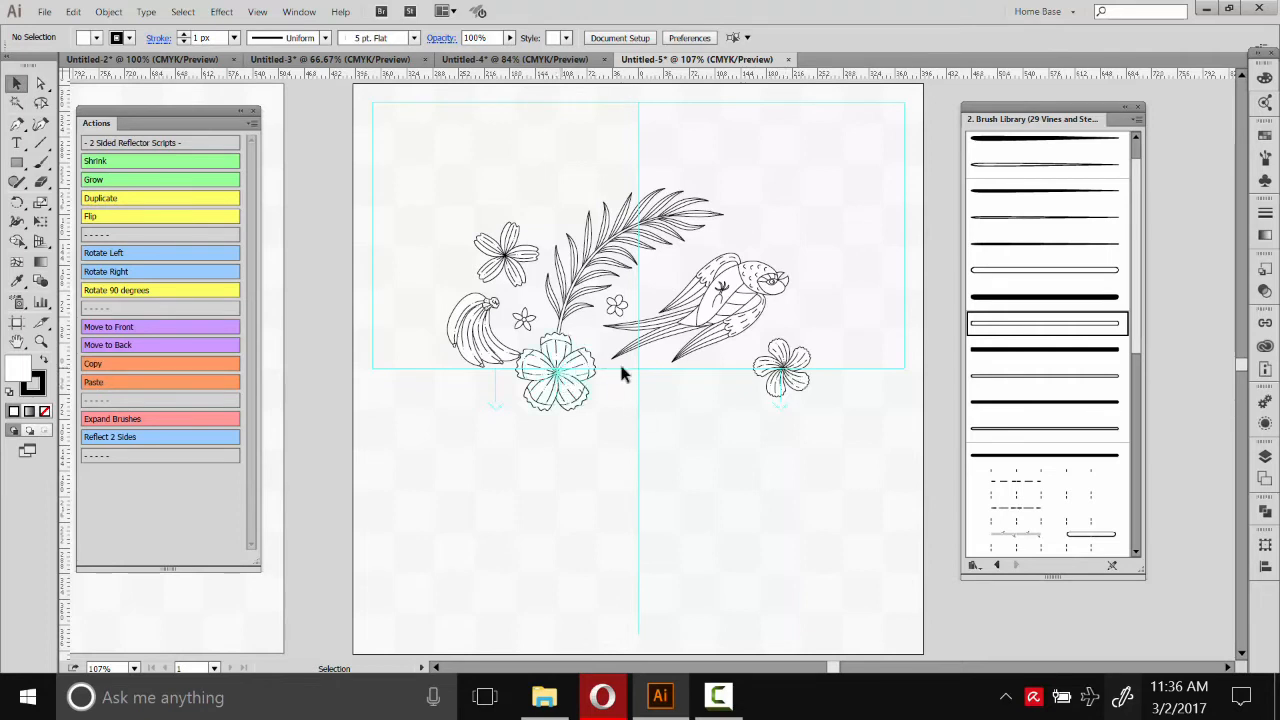
- Move the ruffled and round-petalled flowers off the artboard and apply the Reflect 2 Sides action to all remaining elements
click(540, 380)
drag(555, 372, 980, 617)
mouse_move(860, 424)
mouse_down()
mouse_move(740, 422)
mouse_move(420, 186)
mouse_move(443, 213)
mouse_up()
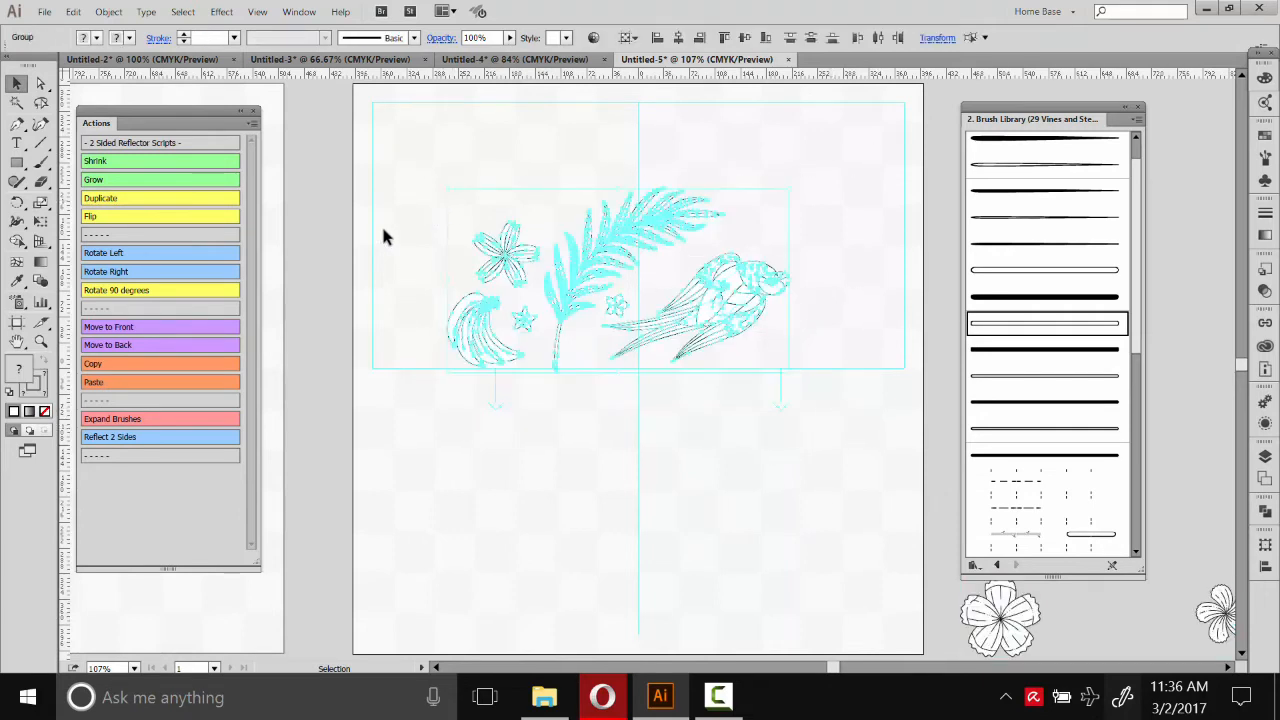
click(122, 444)
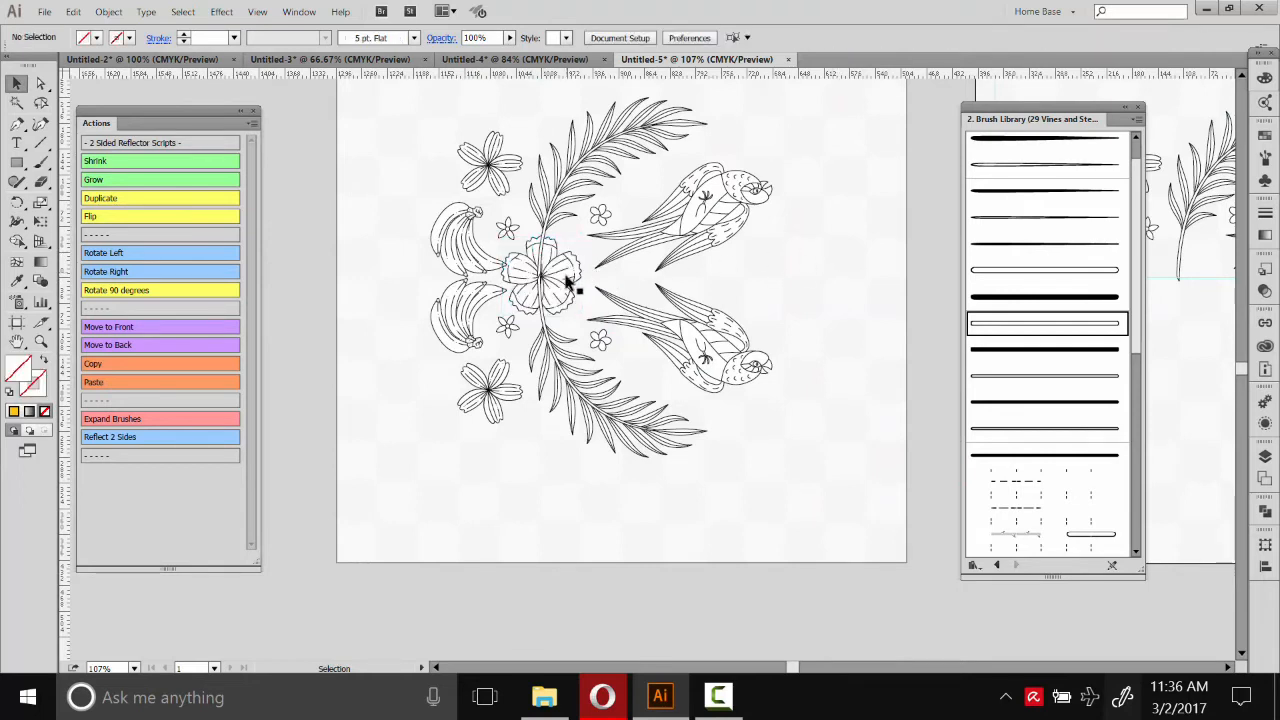
- Bring the ruffled flower in front of the joined frond stems and place the round-petalled flower midway between the two parrots
click(569, 270)
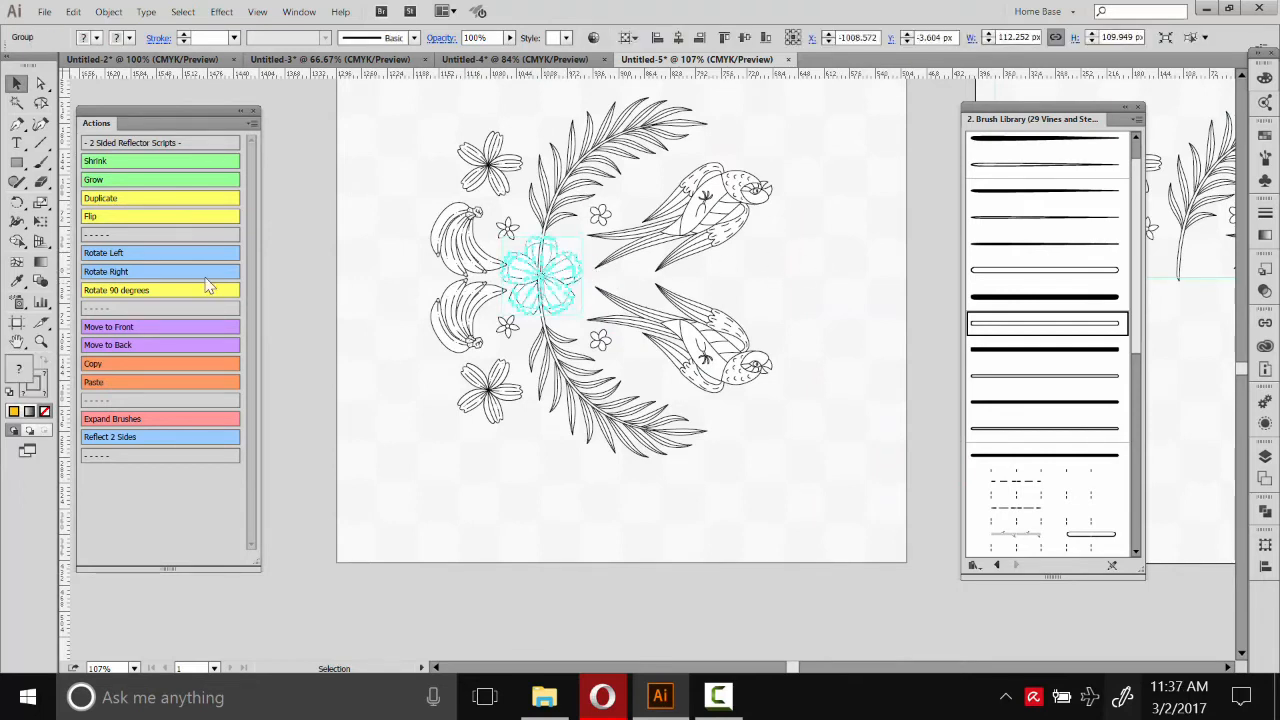
click(131, 329)
click(834, 276)
drag(840, 289, 557, 260)
click(611, 233)
drag(662, 264, 737, 298)
click(630, 295)
click(680, 277)
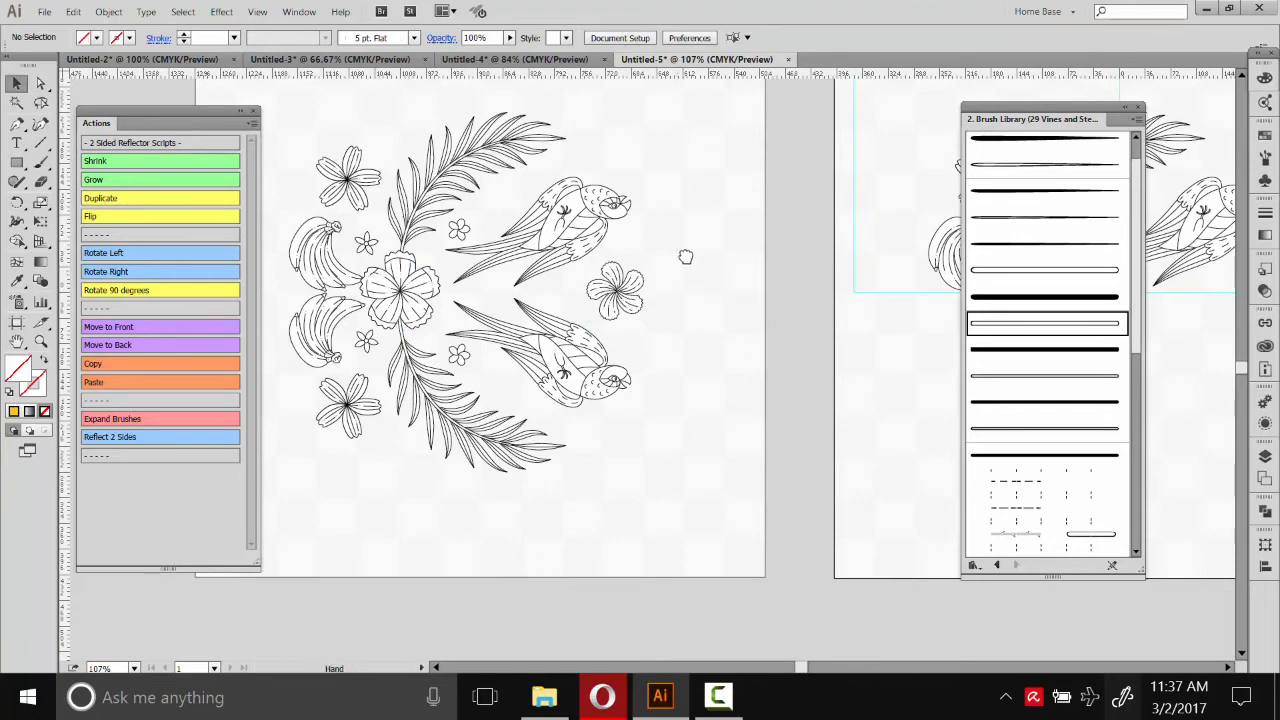
drag(677, 251, 732, 276)
- Rotate the ruffled flower slightly clockwise until one petal points toward the gap between the parrots
drag(760, 494, 529, 186)
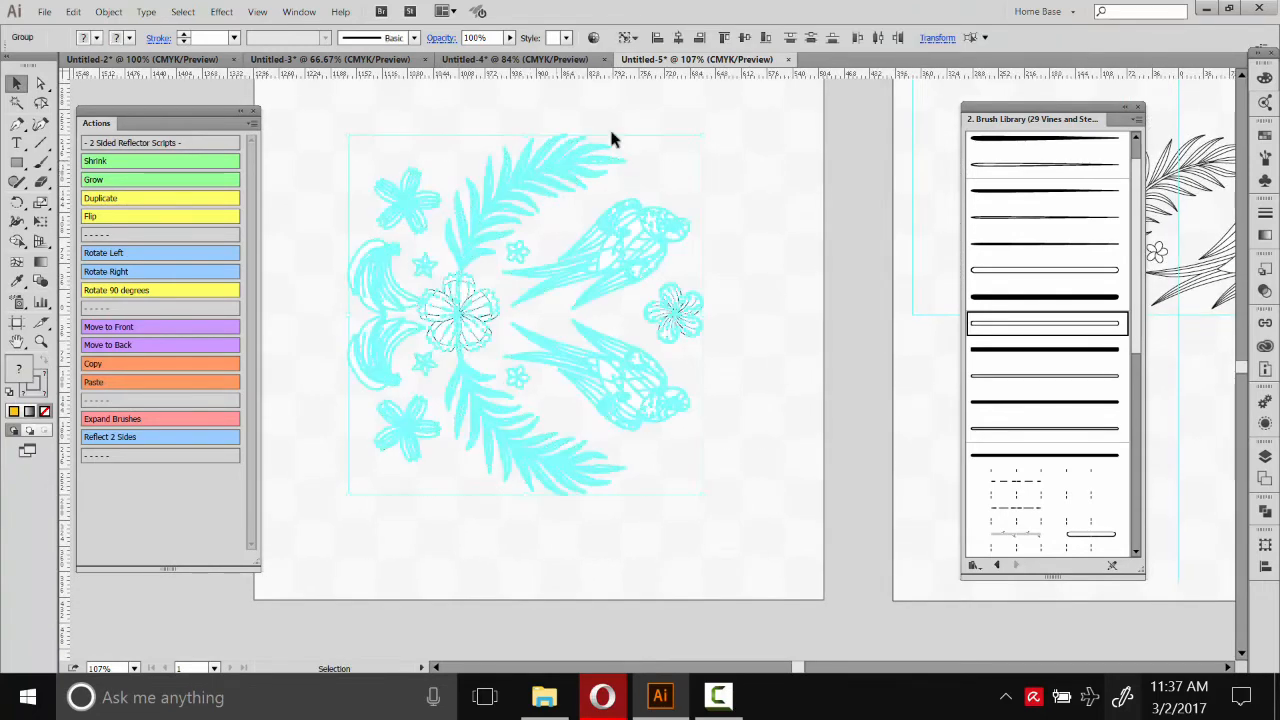
click(751, 163)
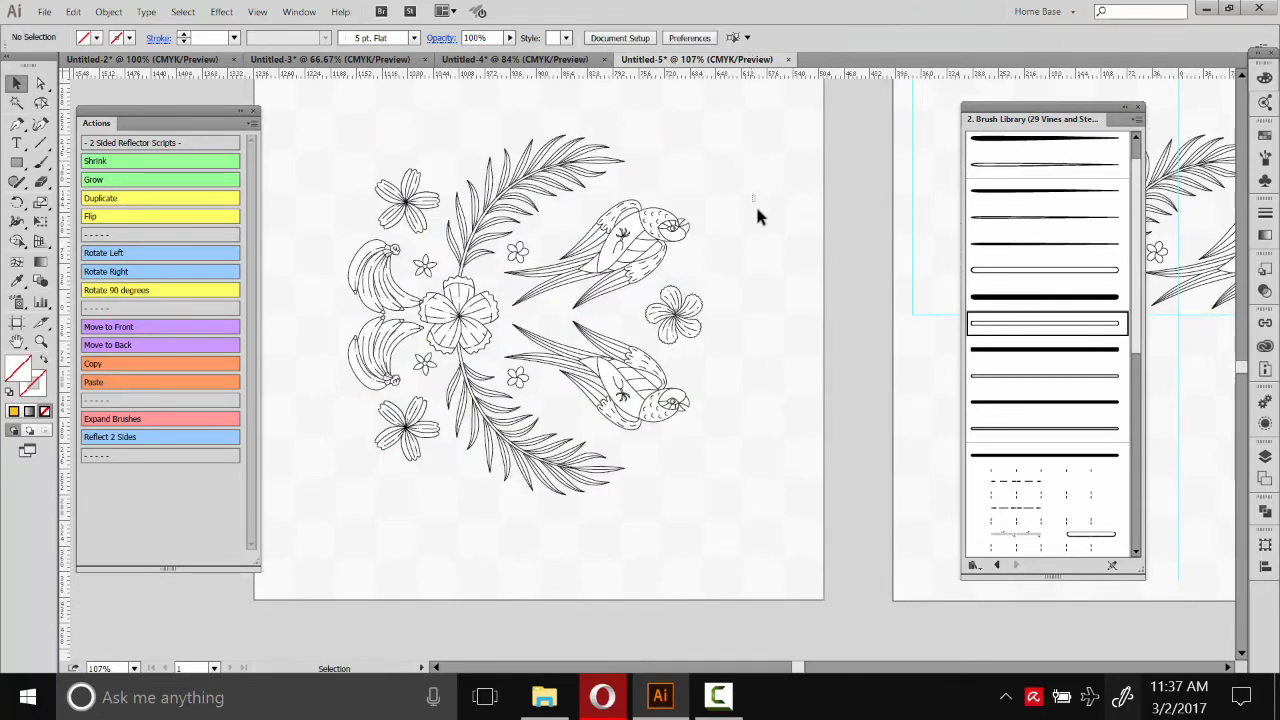
click(503, 313)
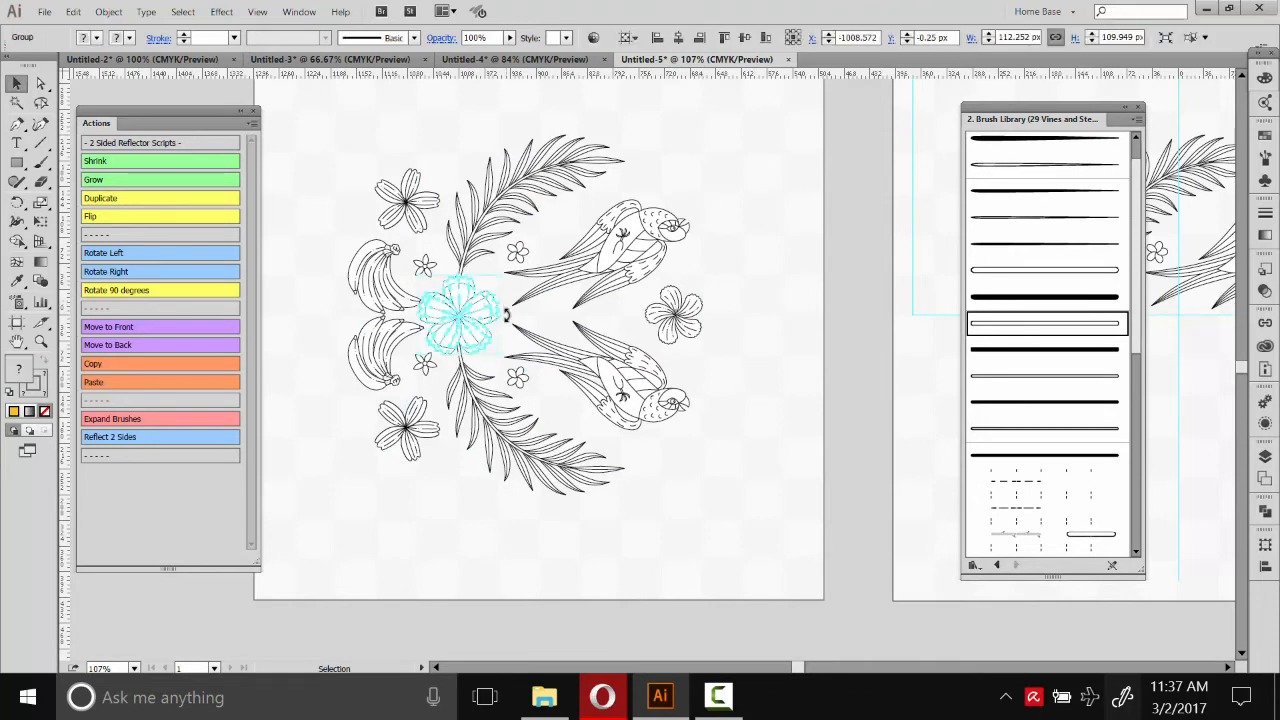
drag(505, 320, 505, 333)
click(787, 237)
drag(765, 255, 789, 242)
- Group all elements of the reflected design and move the group to the middle of the artboard's width
drag(802, 477, 331, 110)
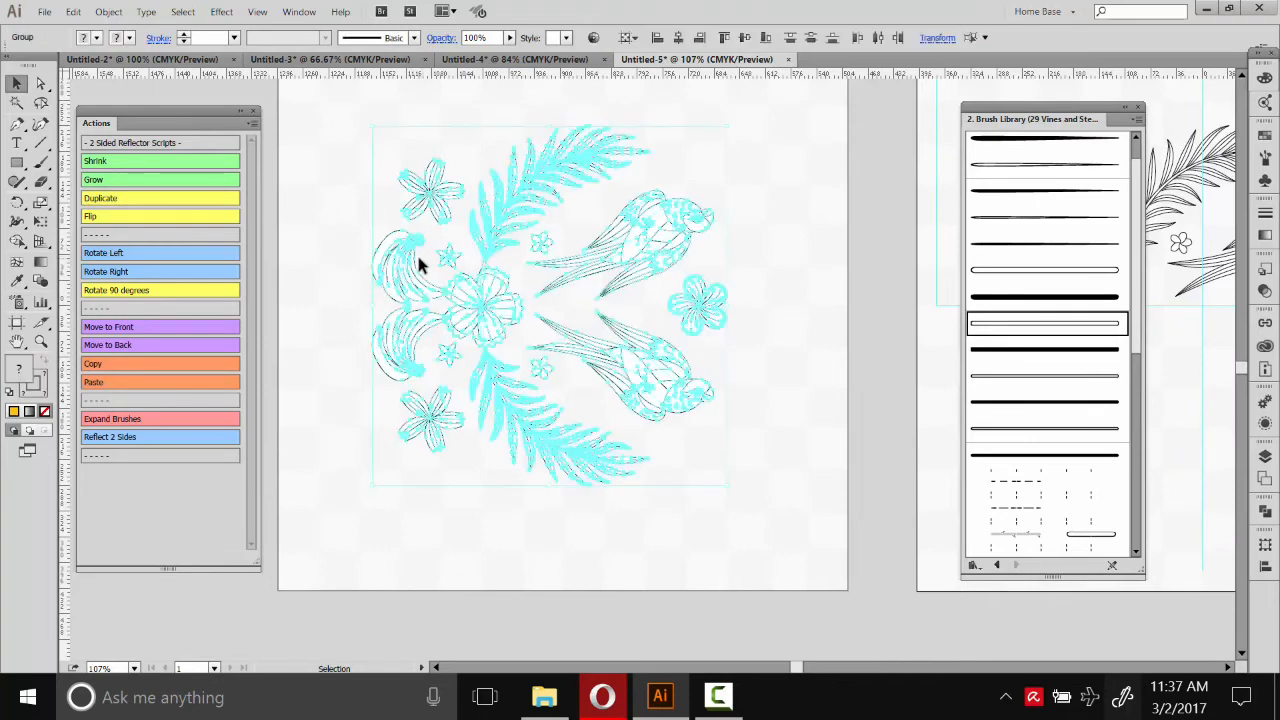
click(783, 230)
click(694, 218)
click(704, 296)
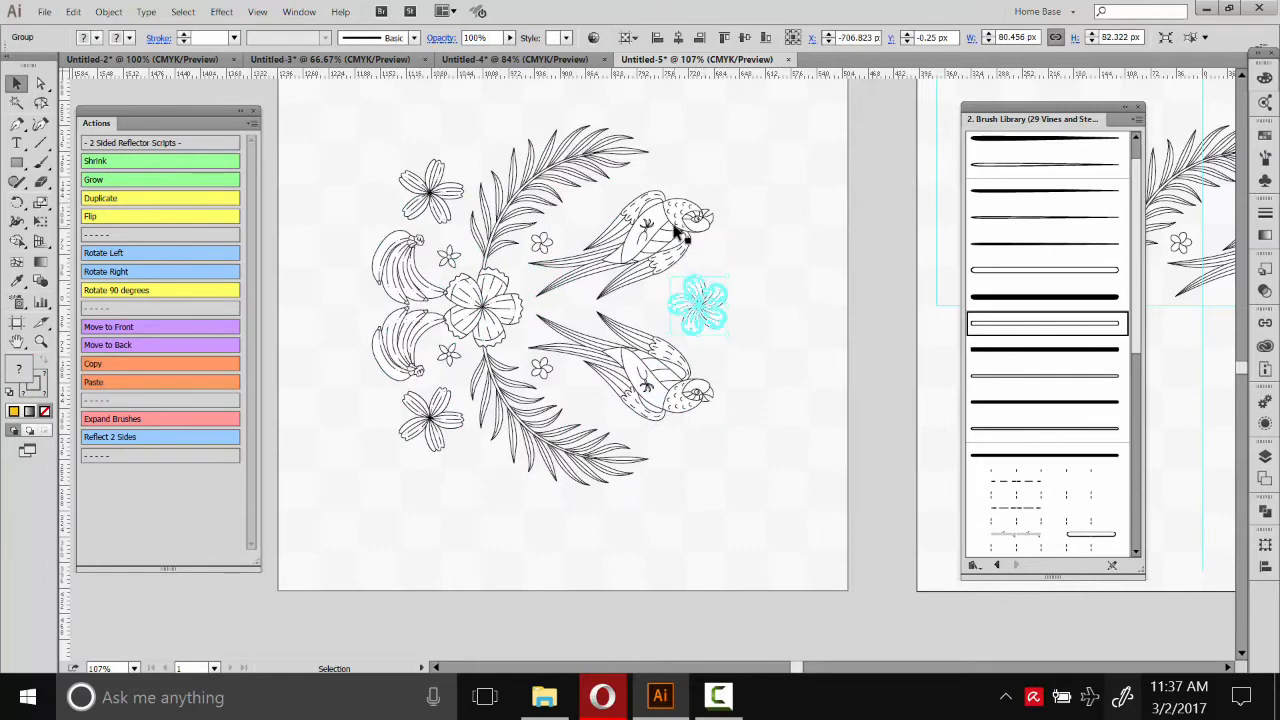
click(681, 238)
click(703, 299)
click(525, 246)
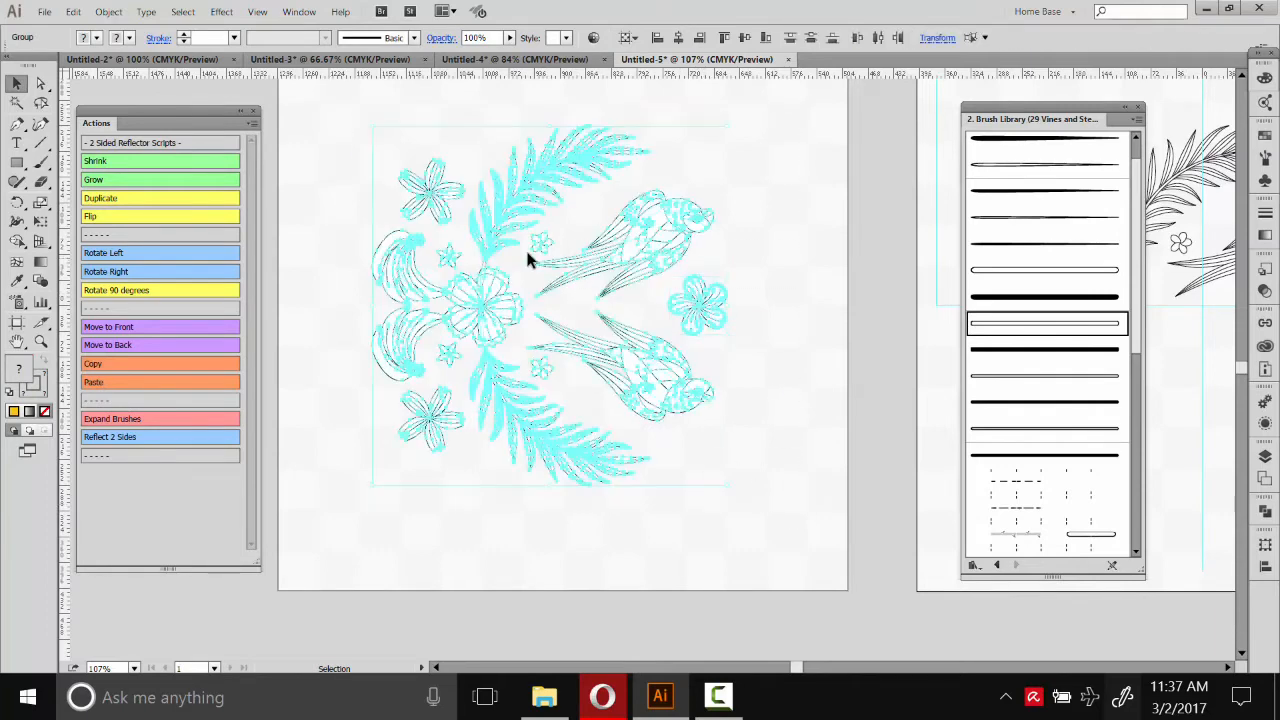
click(718, 188)
drag(683, 223, 757, 211)
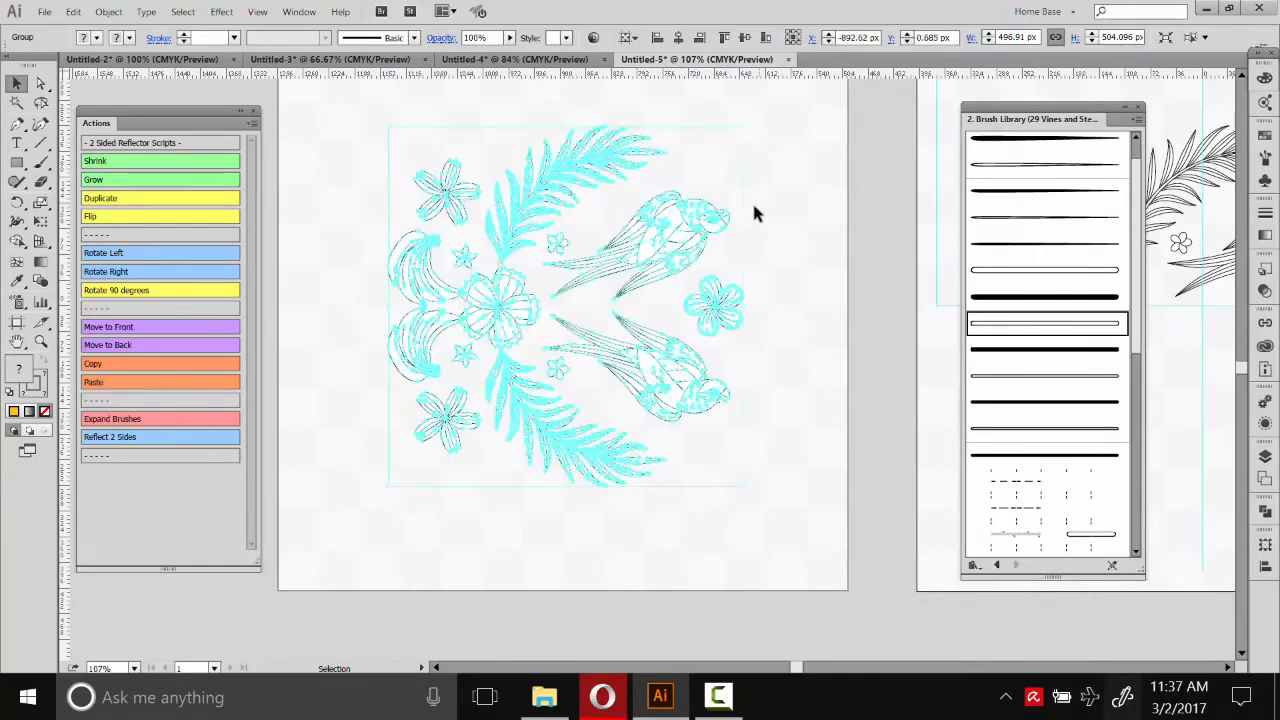
- Rotate the grouped design with the Rotate 90 degrees action so the parrots face upward
click(125, 296)
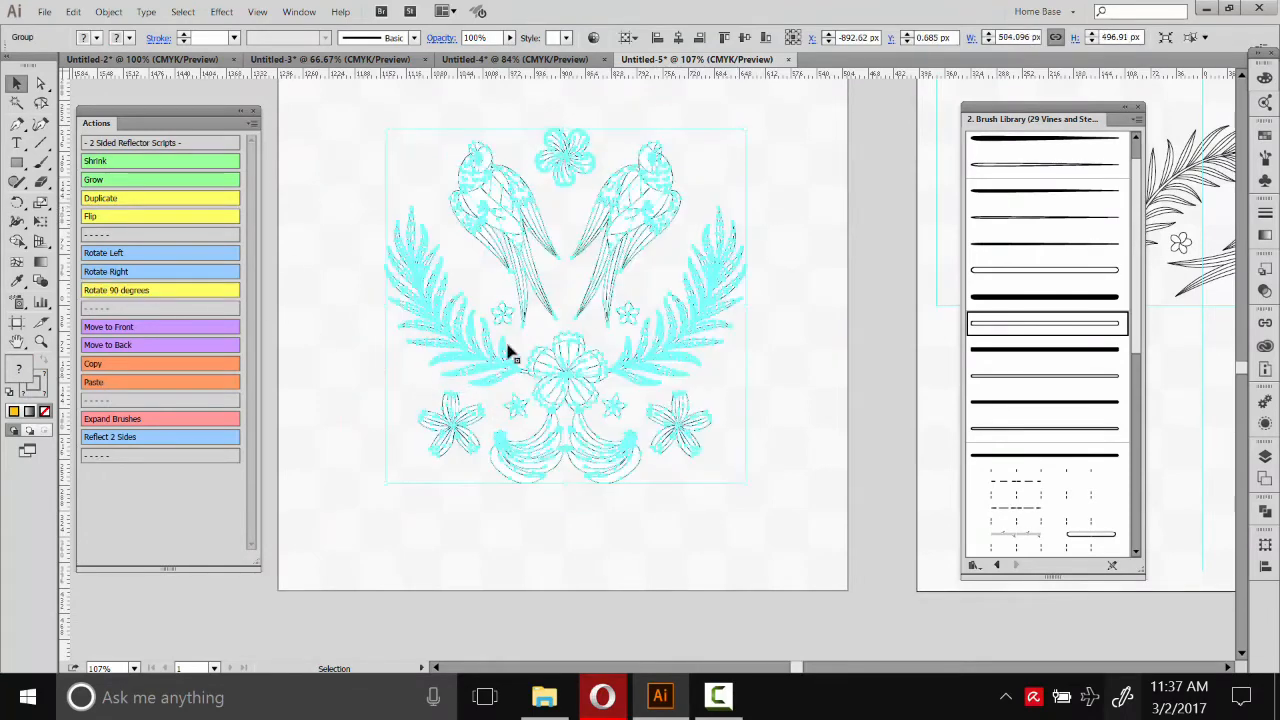
click(760, 241)
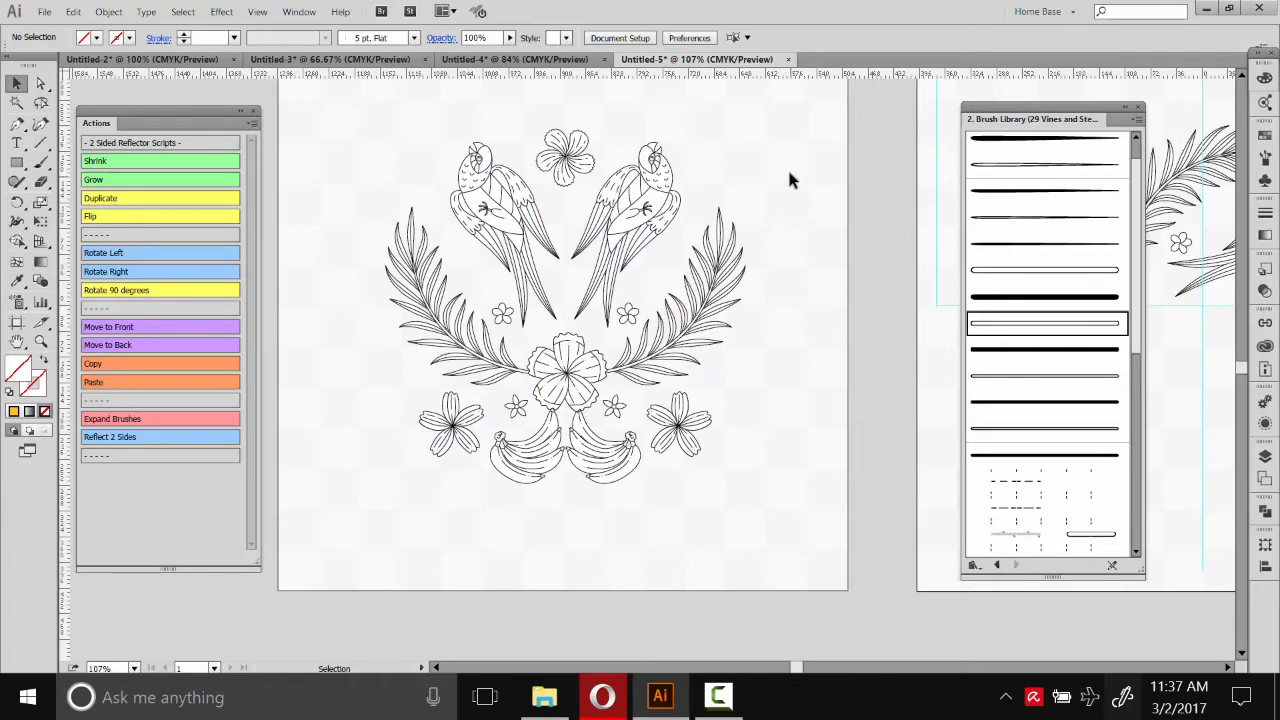
drag(844, 243, 610, 269)
drag(837, 339, 743, 340)
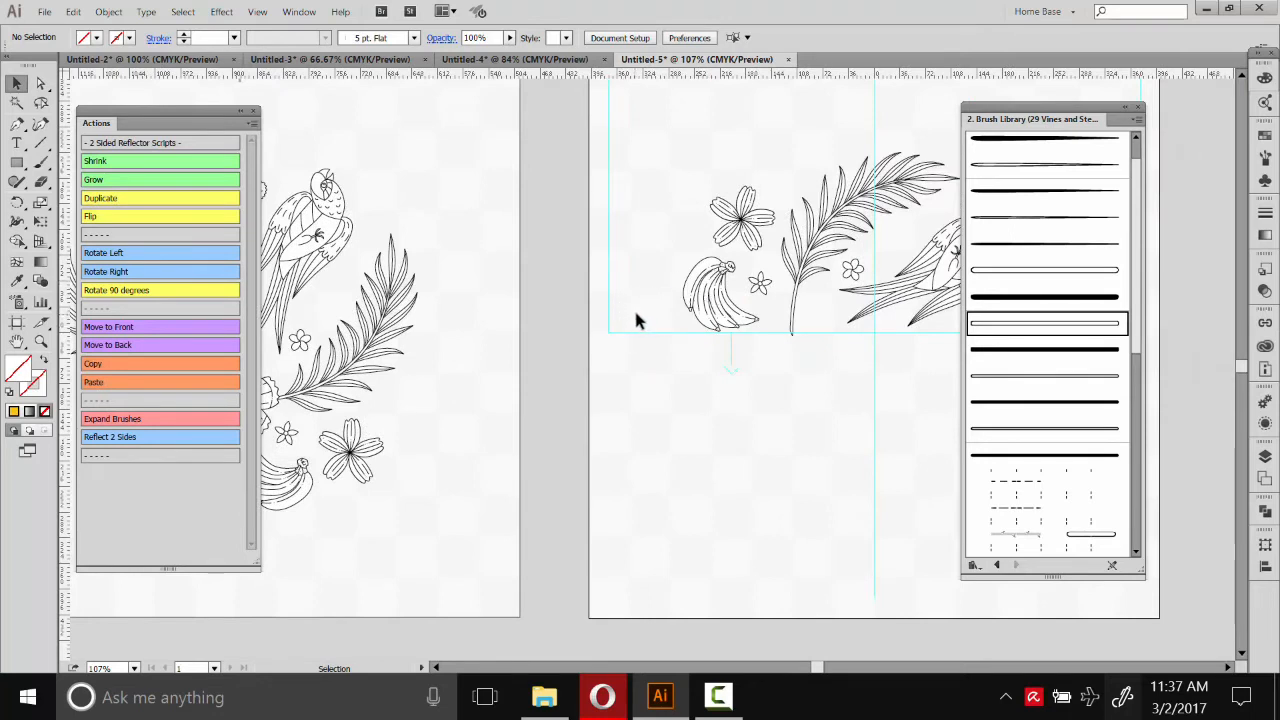
drag(790, 336, 659, 375)
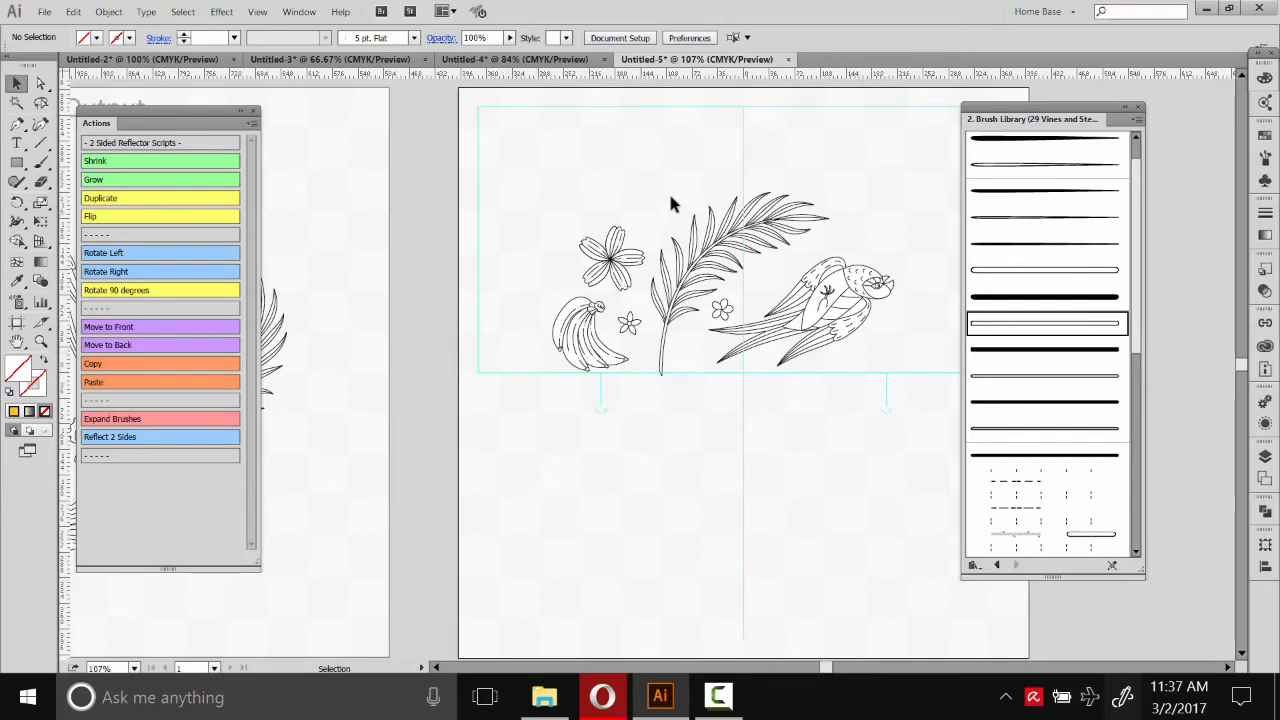
drag(782, 272, 729, 281)
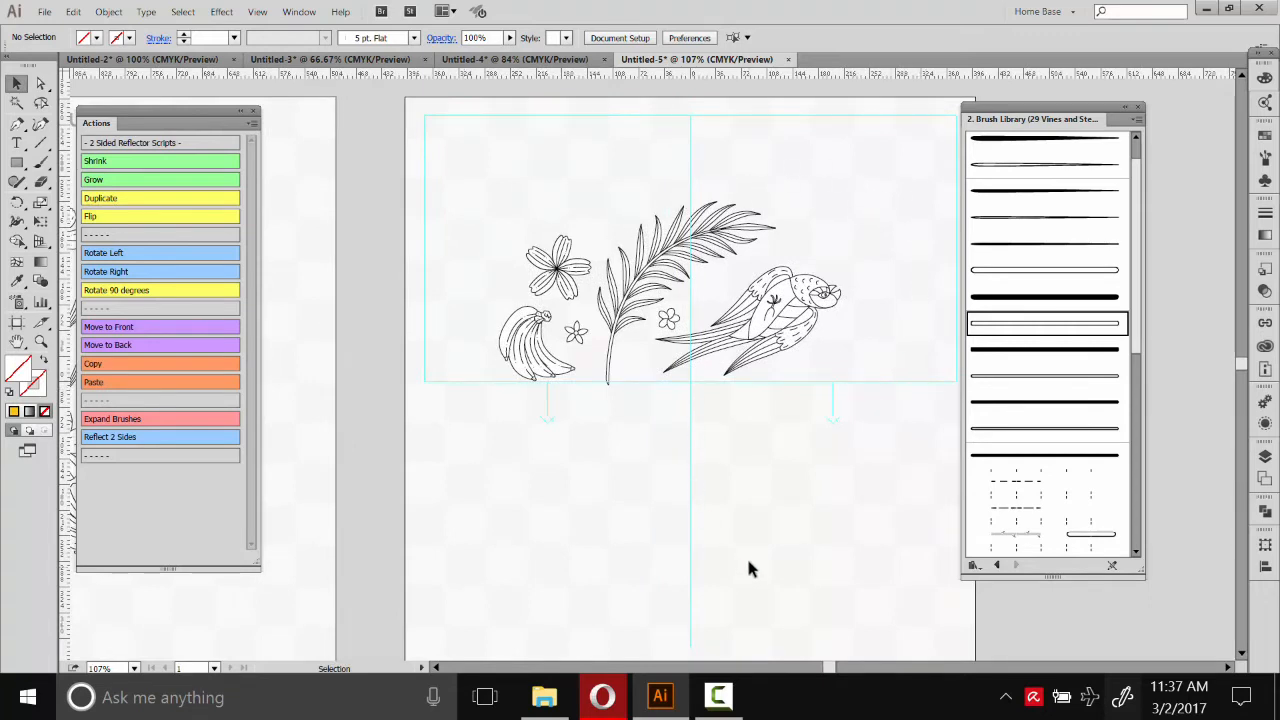
drag(390, 438, 844, 459)
drag(701, 349, 791, 236)
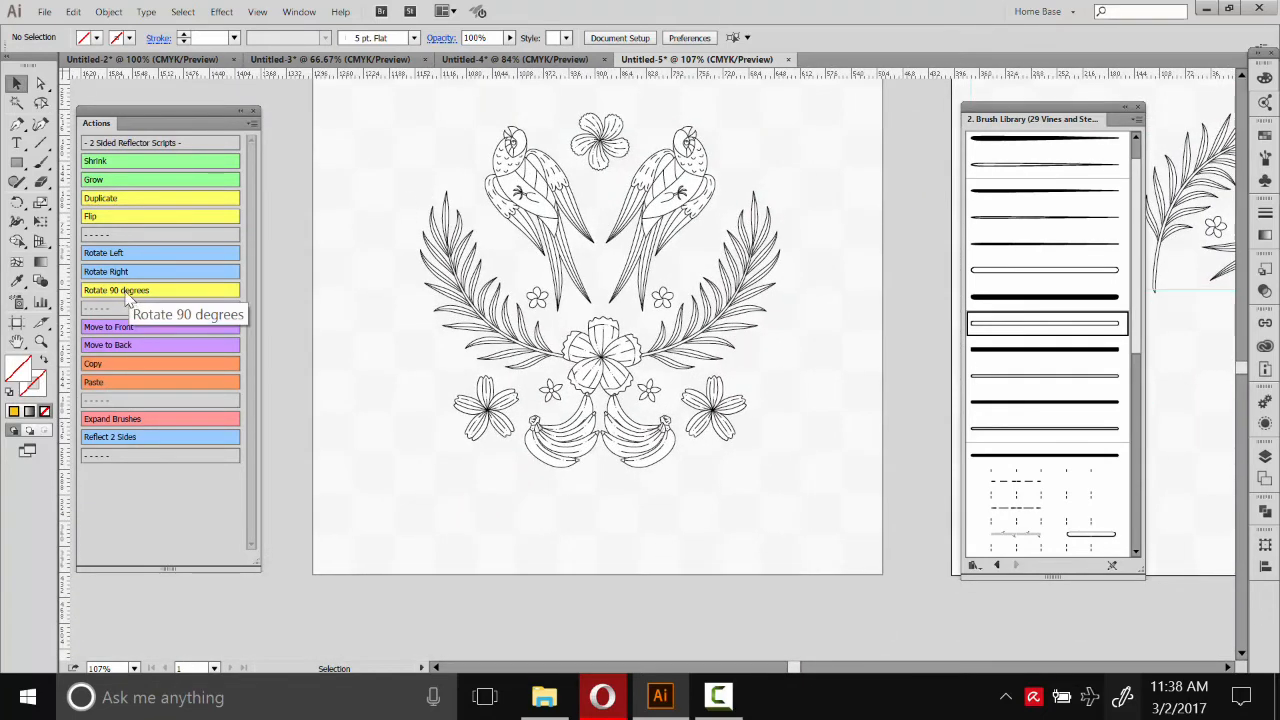
drag(798, 163, 786, 212)
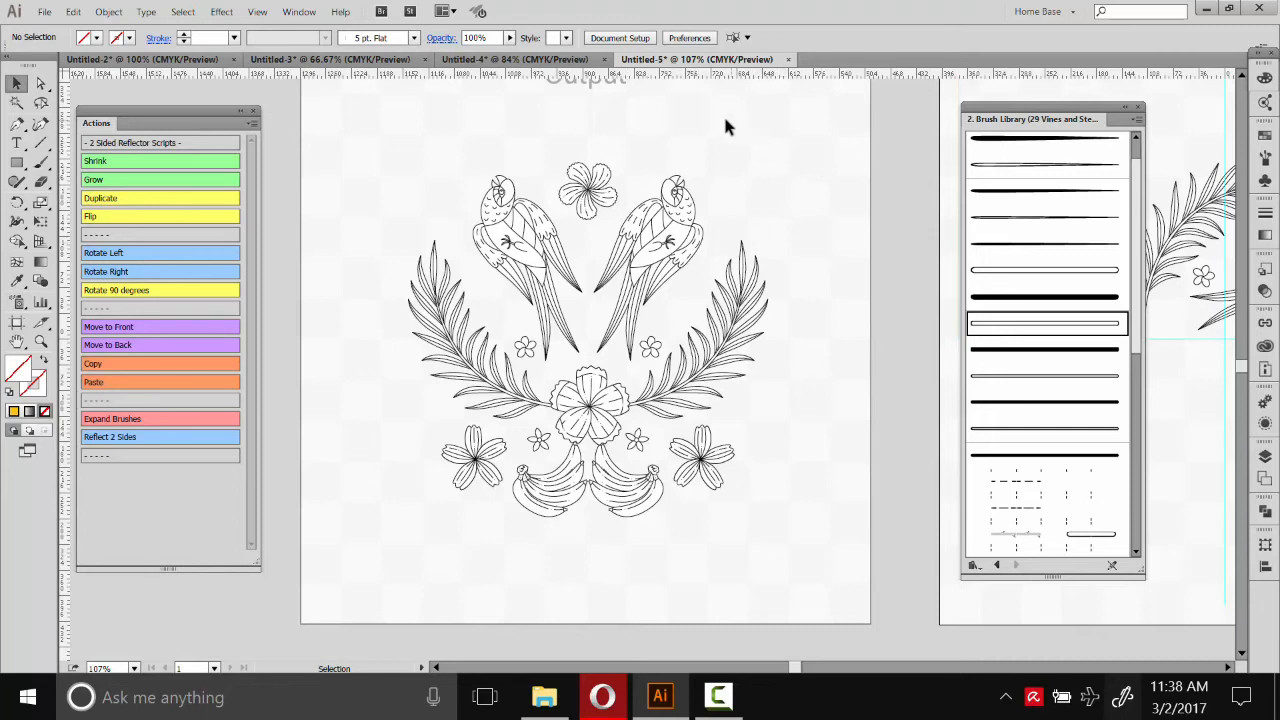
drag(750, 137, 746, 184)
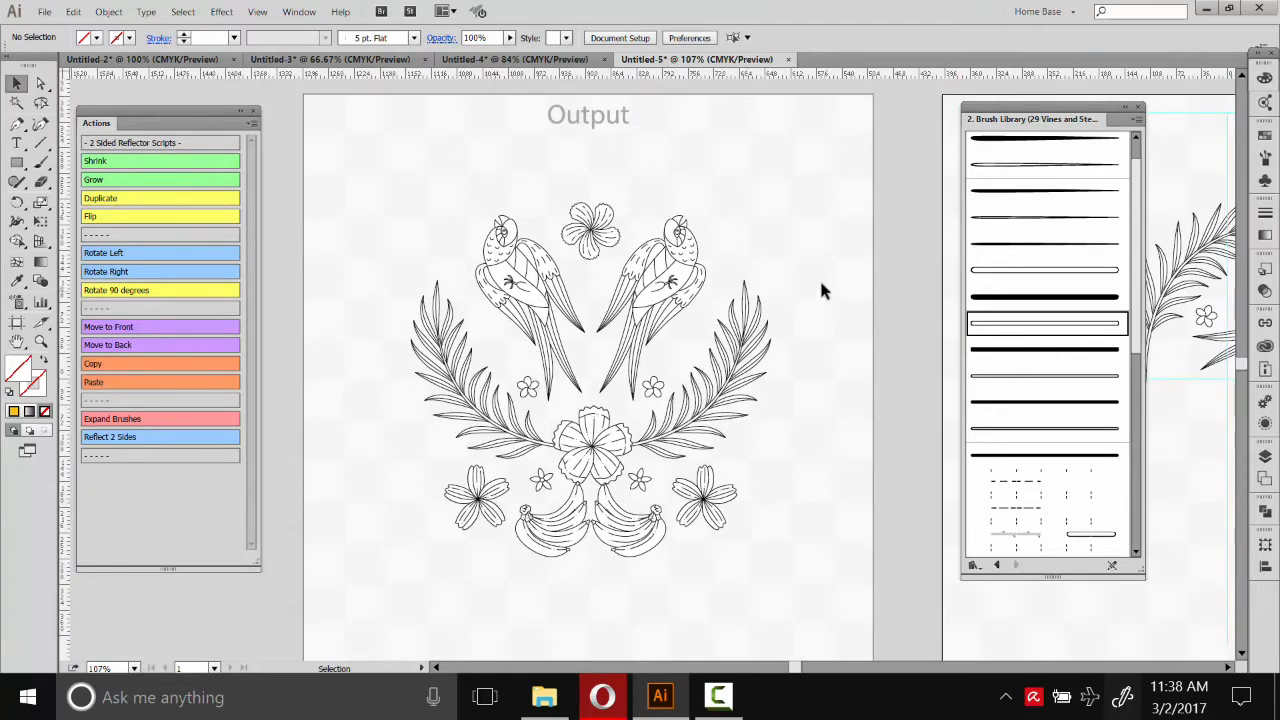
- Select the whole reflected parrot design on the Output artboard and copy it with the Copy action
drag(788, 180, 496, 414)
click(752, 148)
drag(376, 170, 820, 610)
click(108, 368)
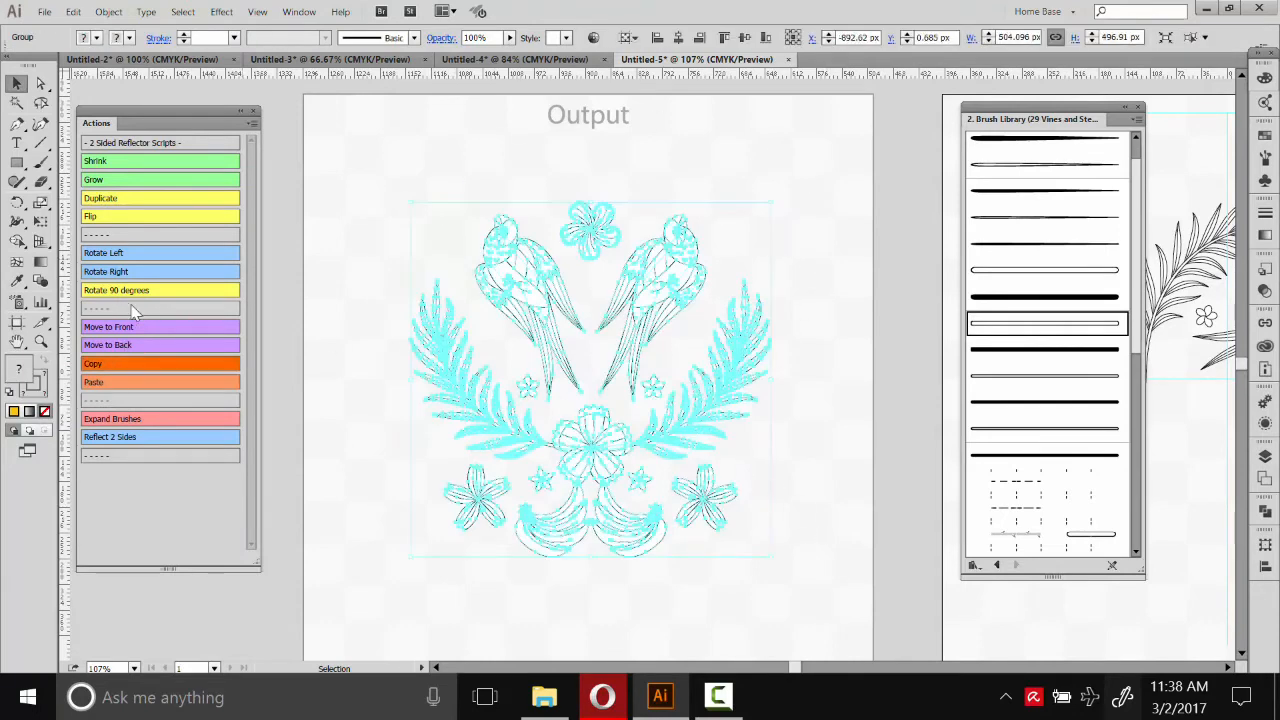
- Create a new 1000 by 1000 px CMYK document and paste the copied parrot design into it
click(45, 12)
click(66, 32)
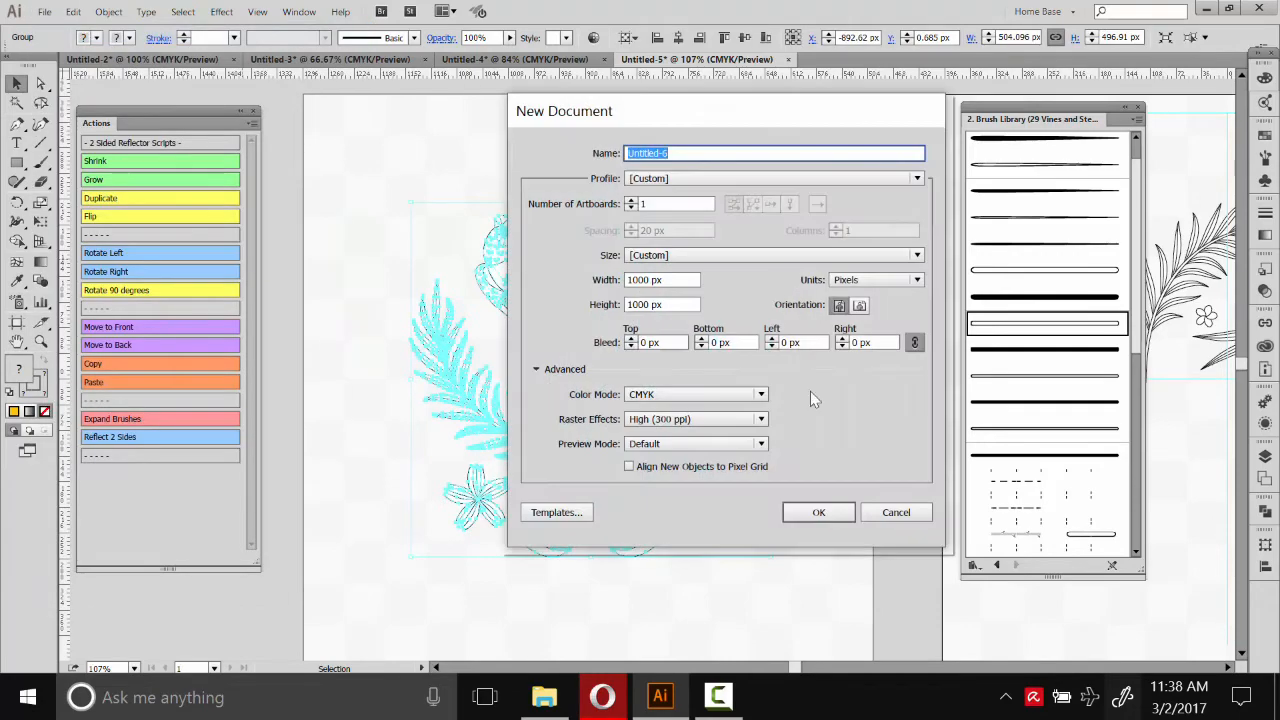
click(820, 510)
key(ctrl+v)
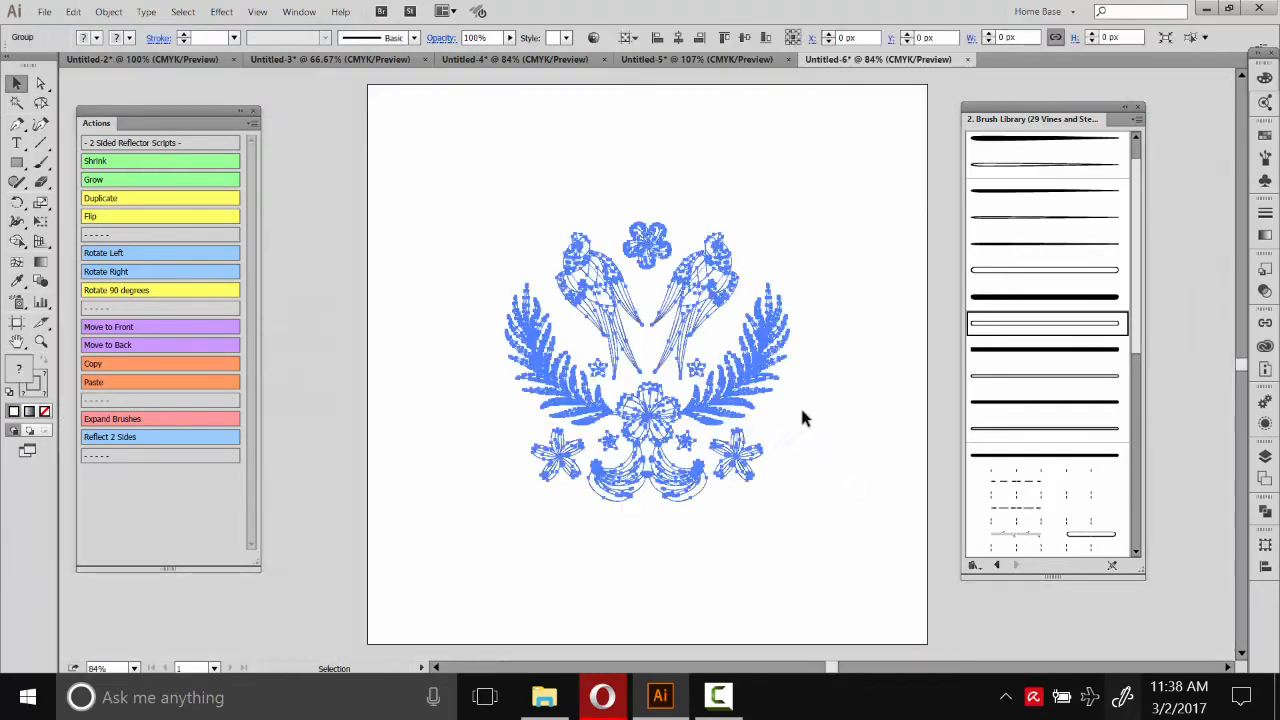
click(806, 262)
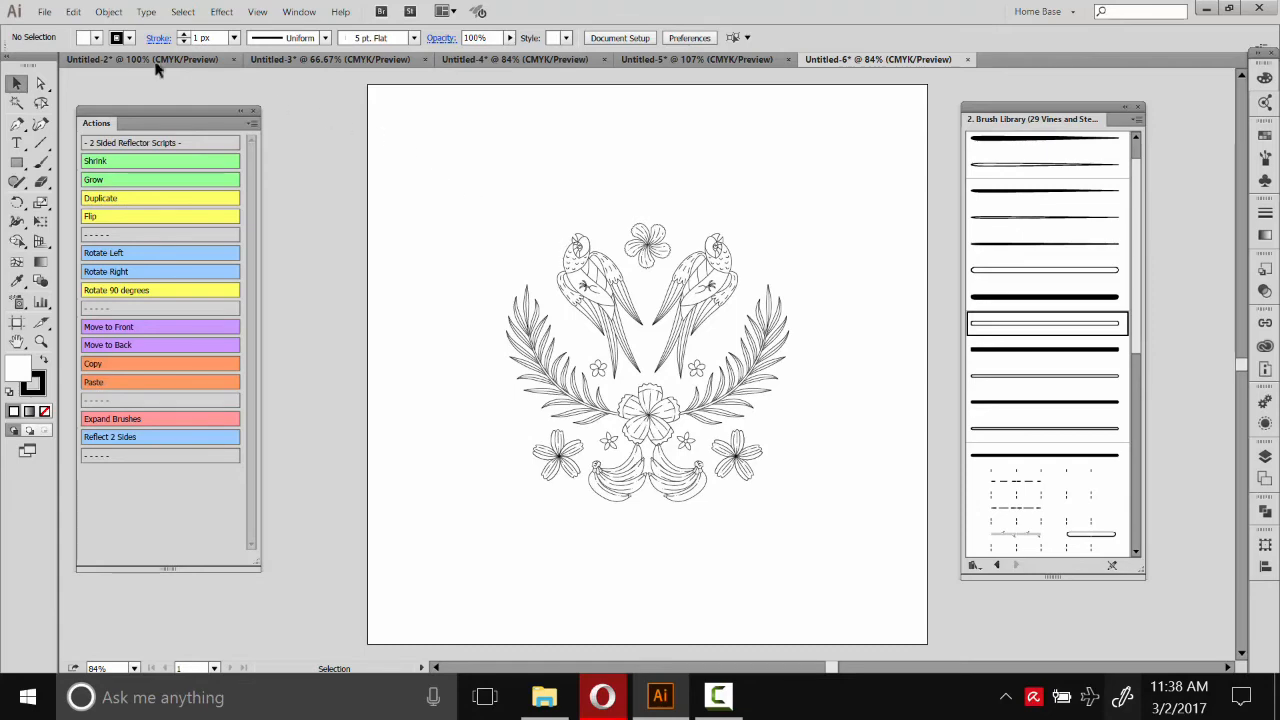
- Open Jungle Parrot.ai from Documents > AI files 2016 lenovo 710 > Tropical Paradise Edition CBP and fit its artboard in the window
click(44, 11)
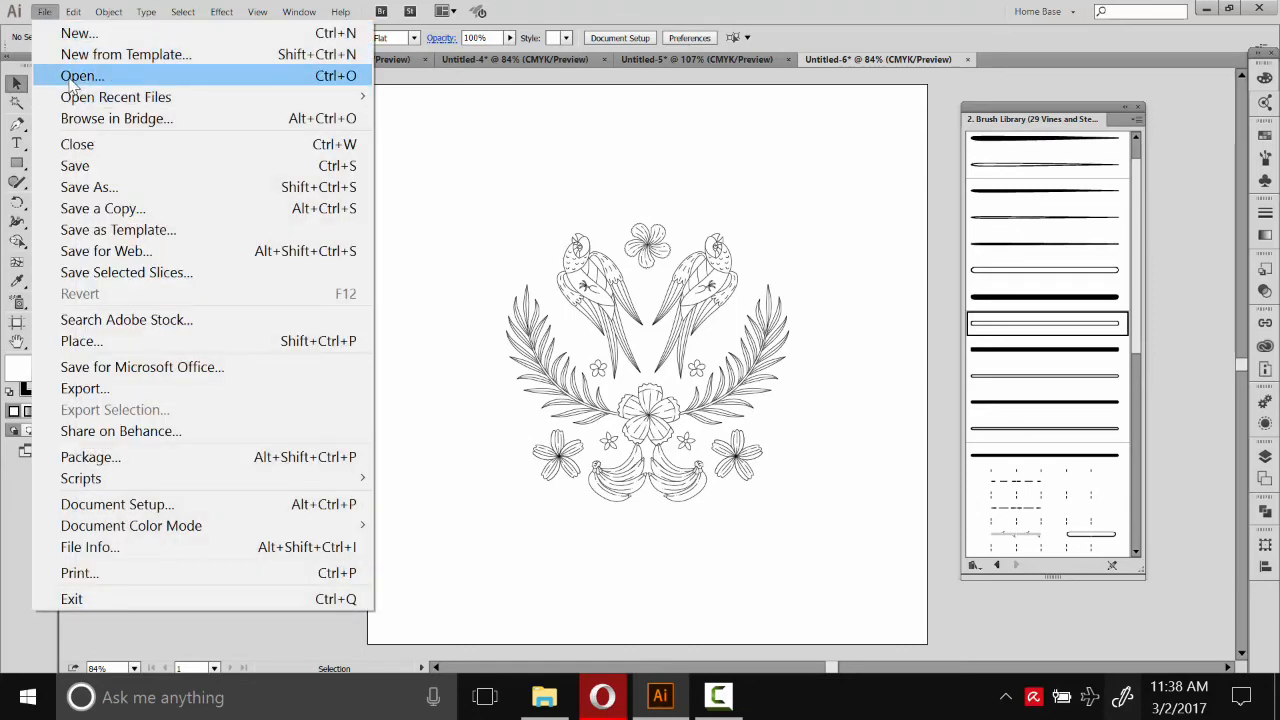
click(70, 77)
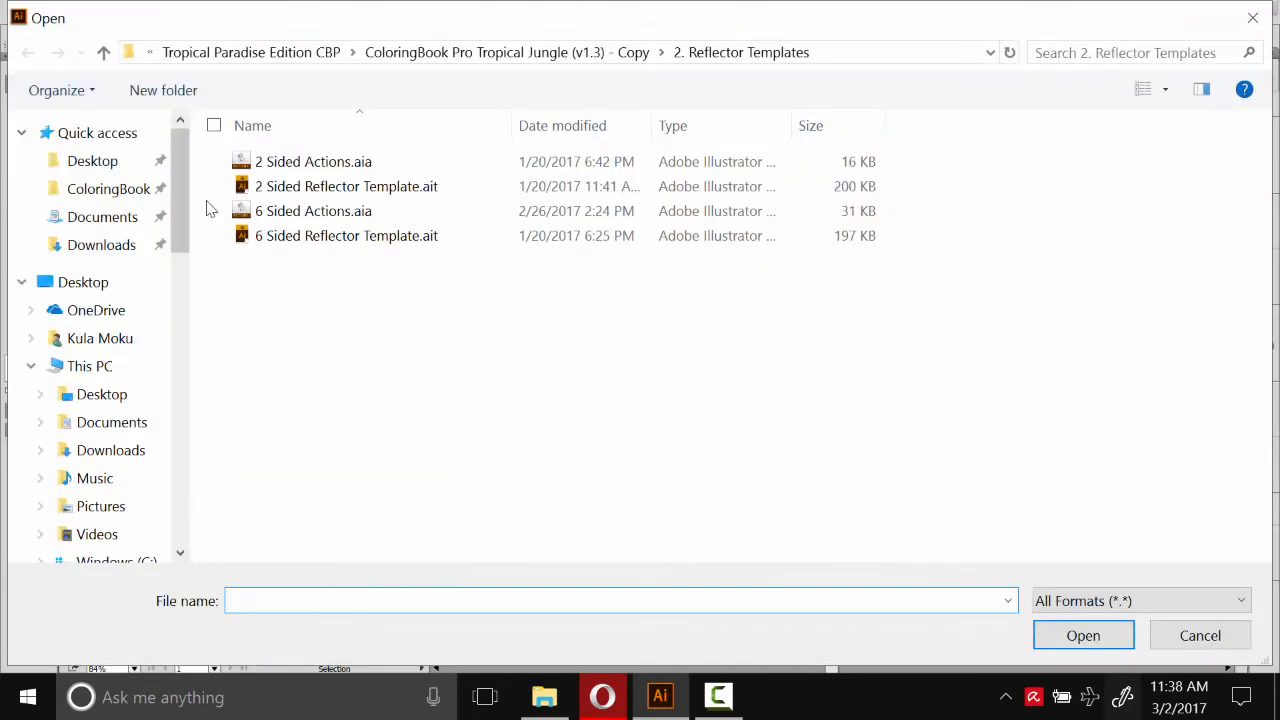
click(100, 217)
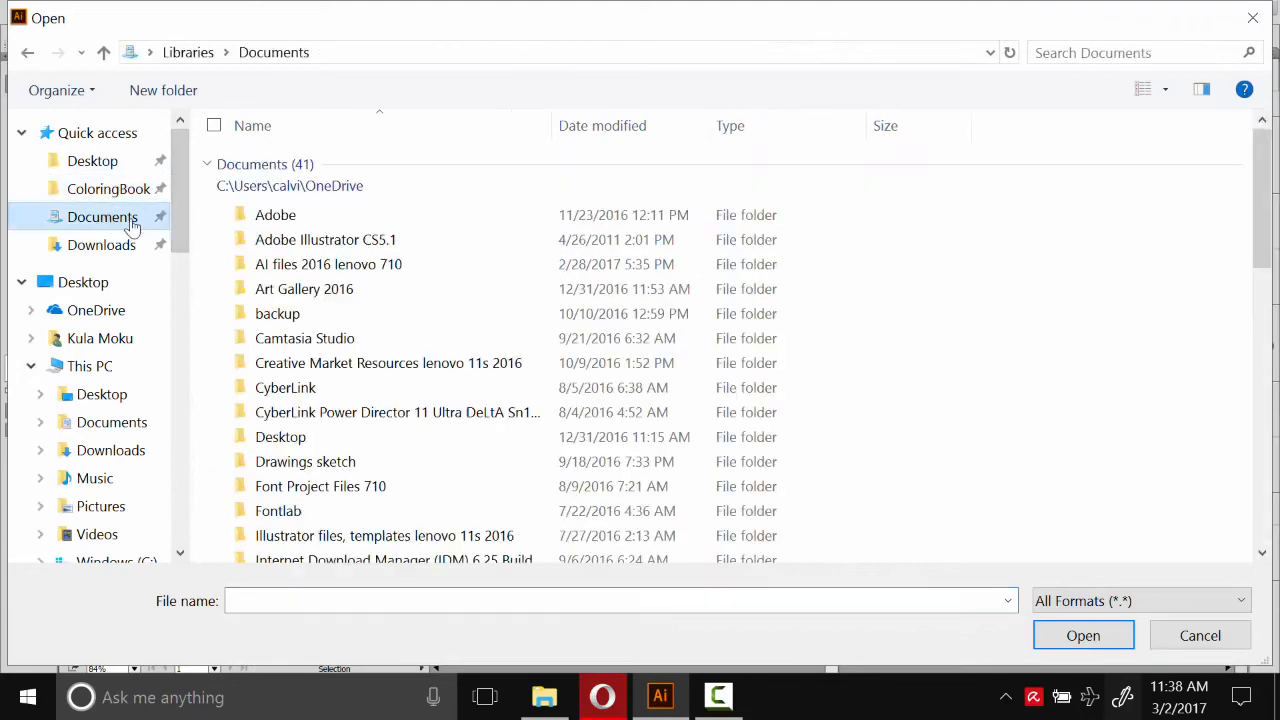
double_click(362, 268)
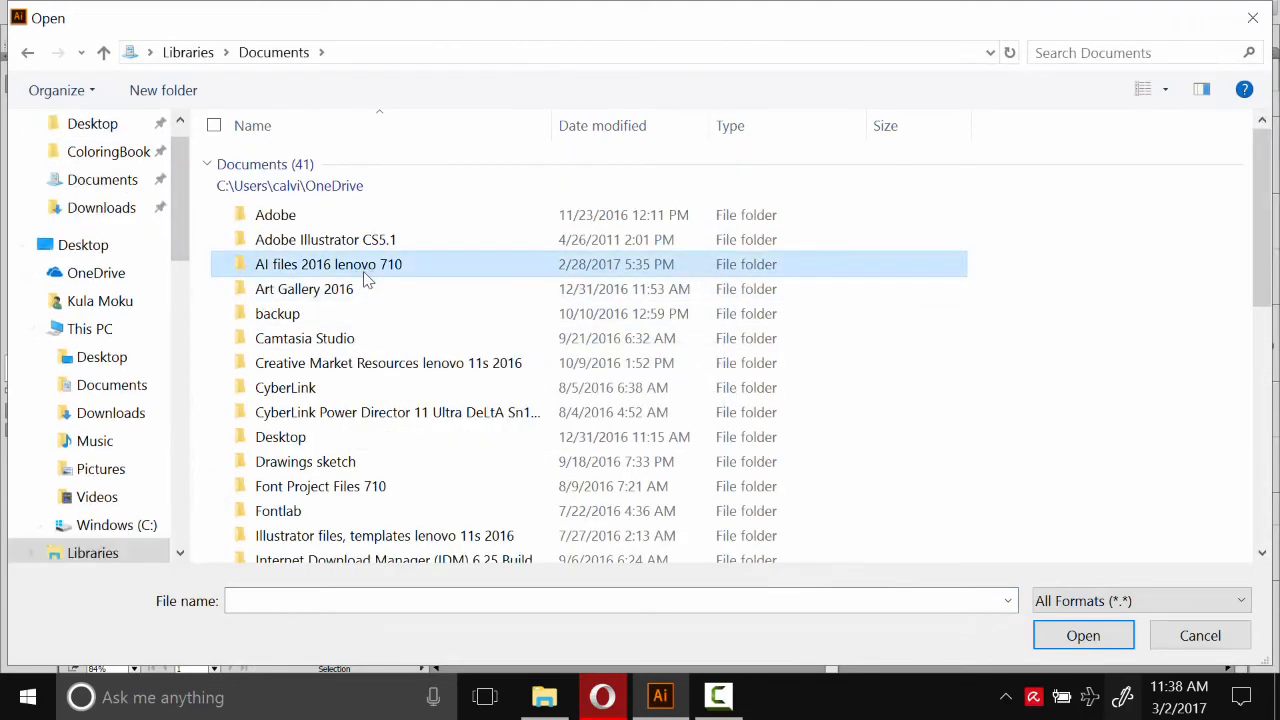
double_click(331, 383)
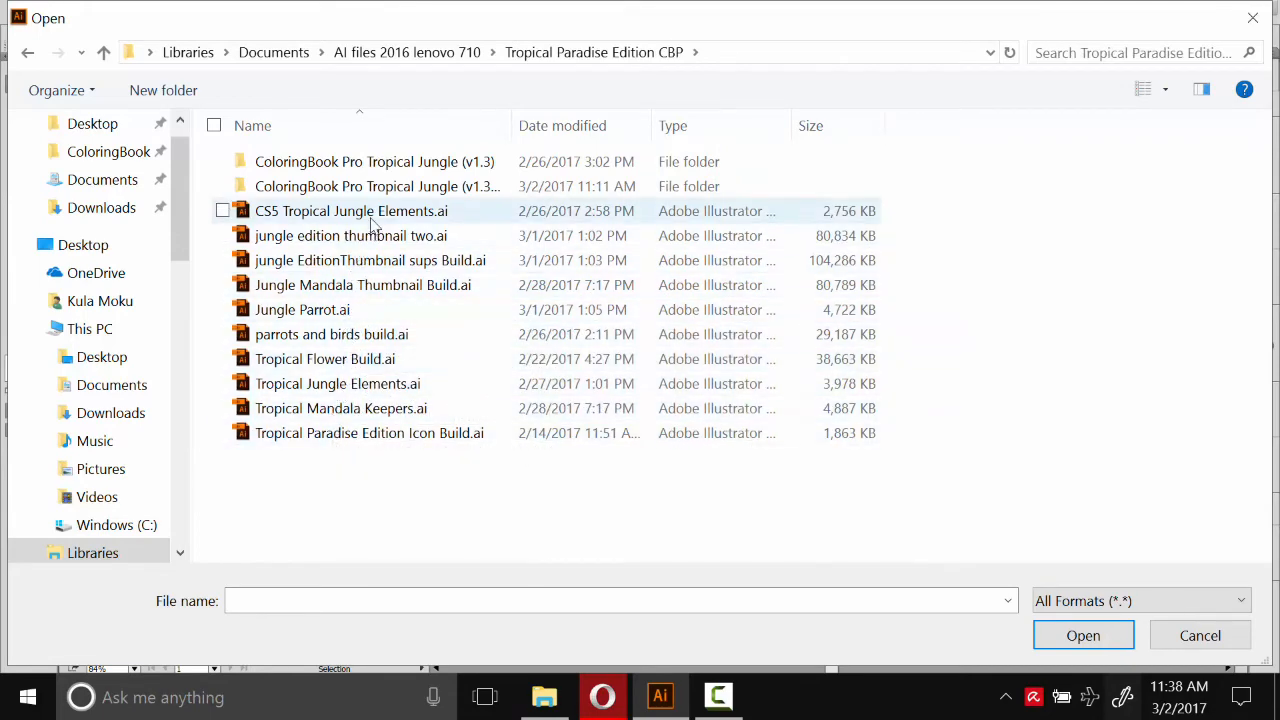
double_click(336, 312)
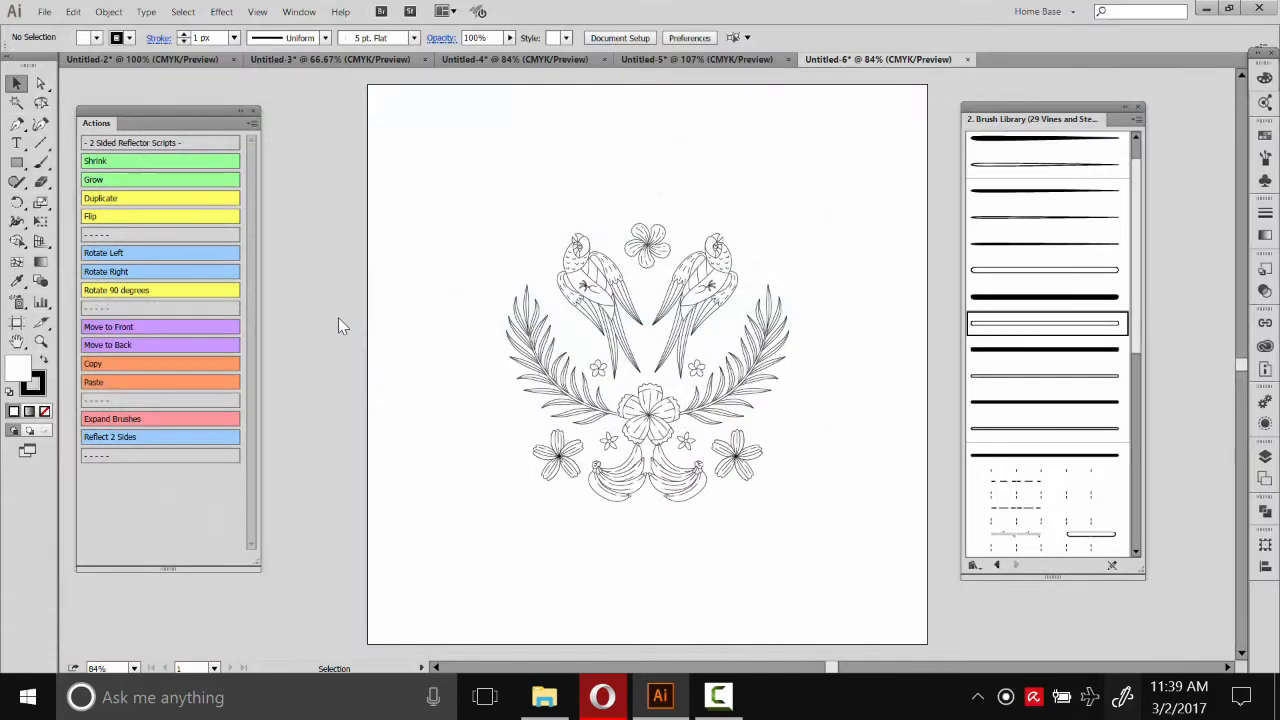
key(ctrl+y)
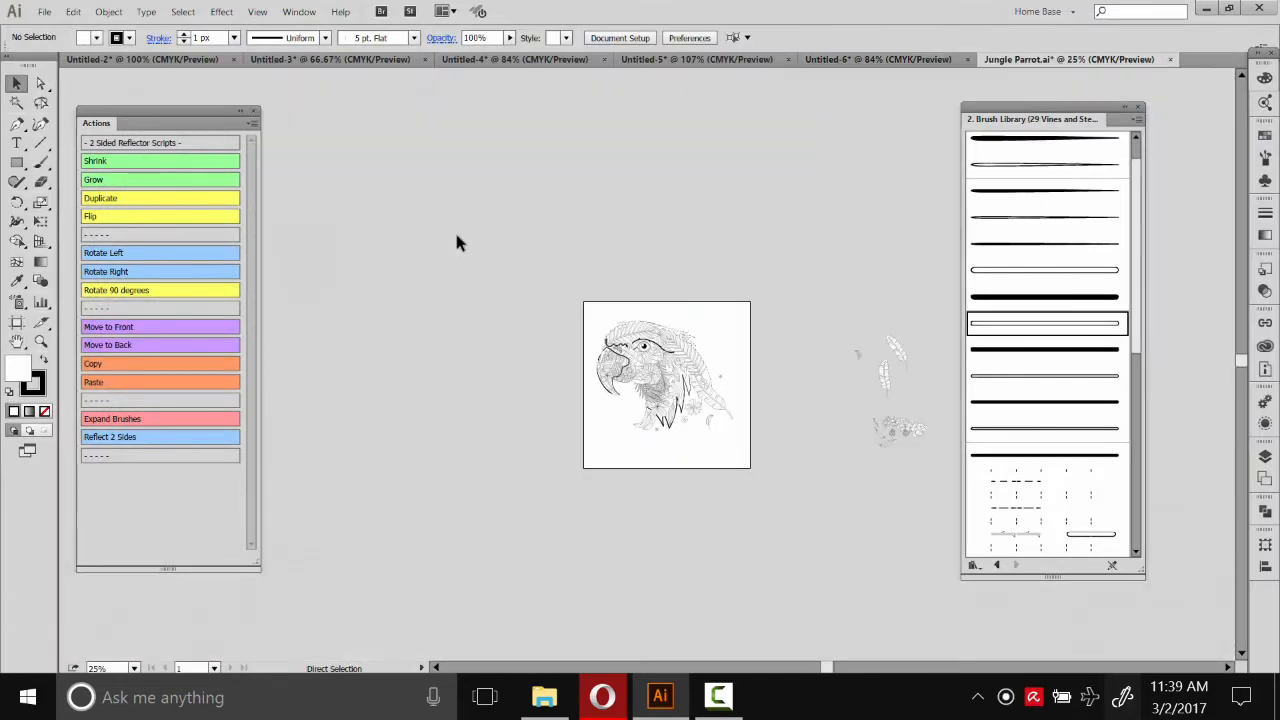
key(ctrl+0)
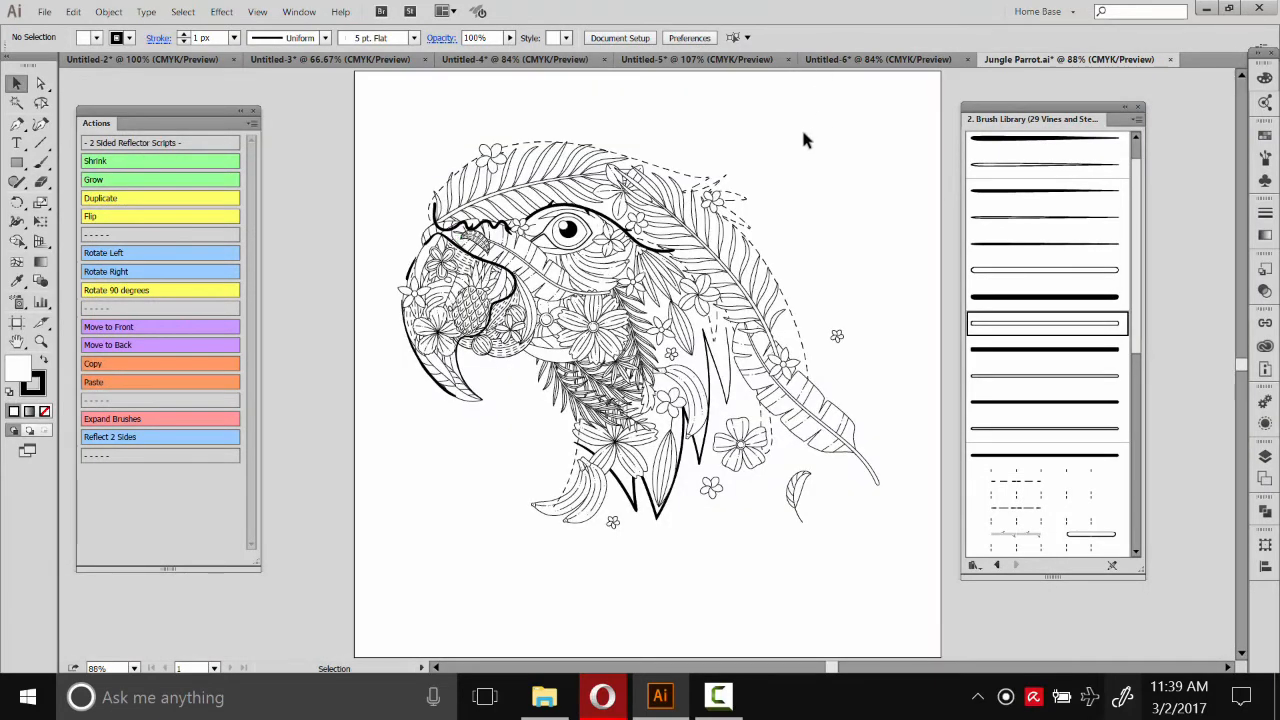
drag(817, 180, 782, 179)
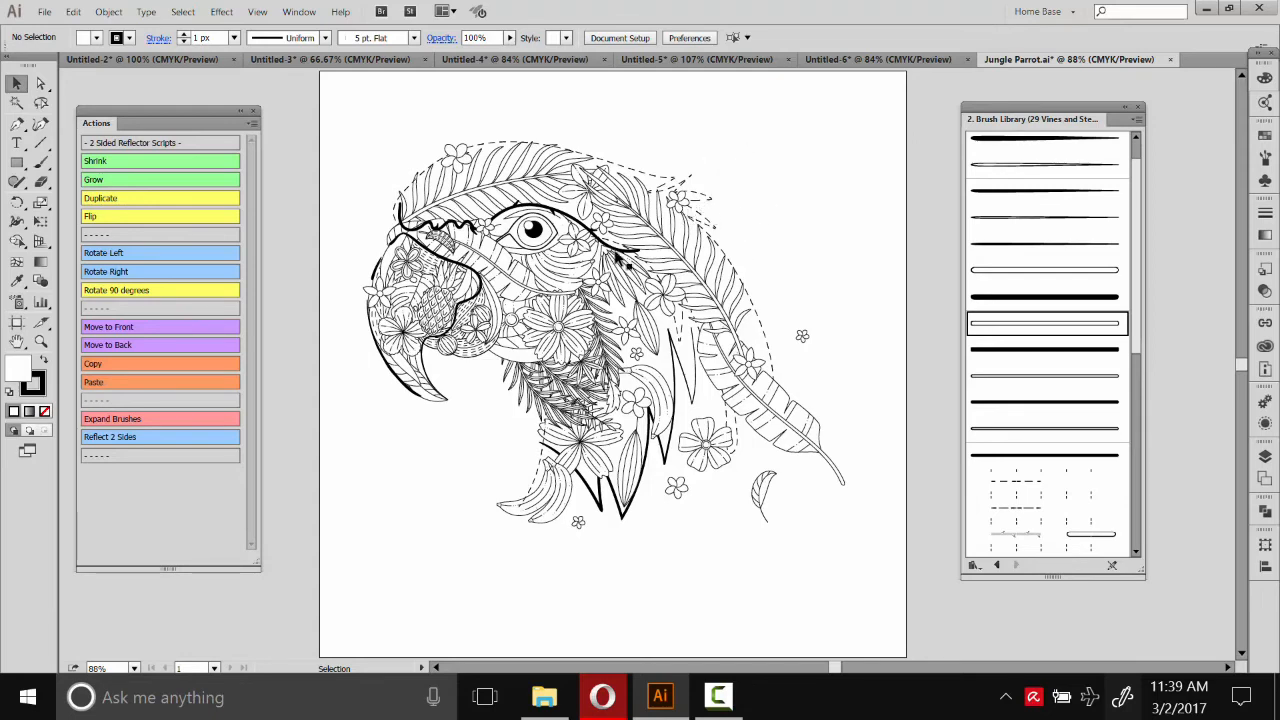
drag(589, 227, 699, 220)
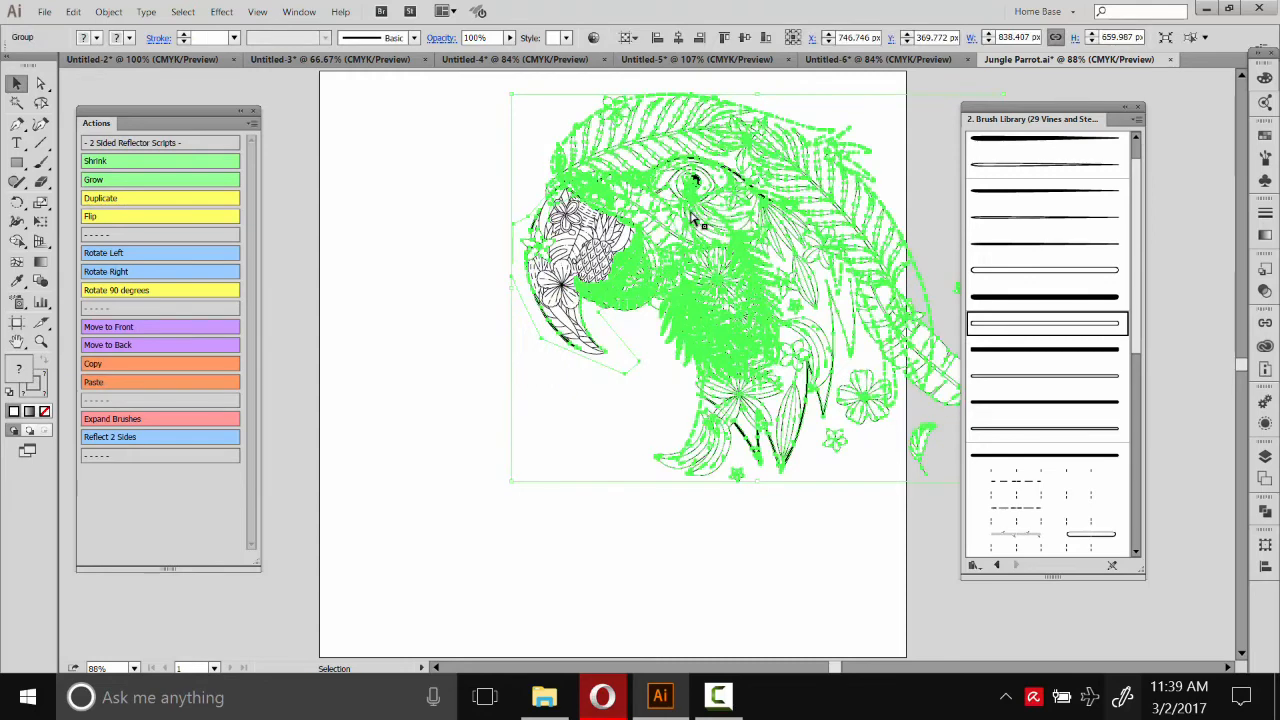
key(ctrl+z)
click(778, 170)
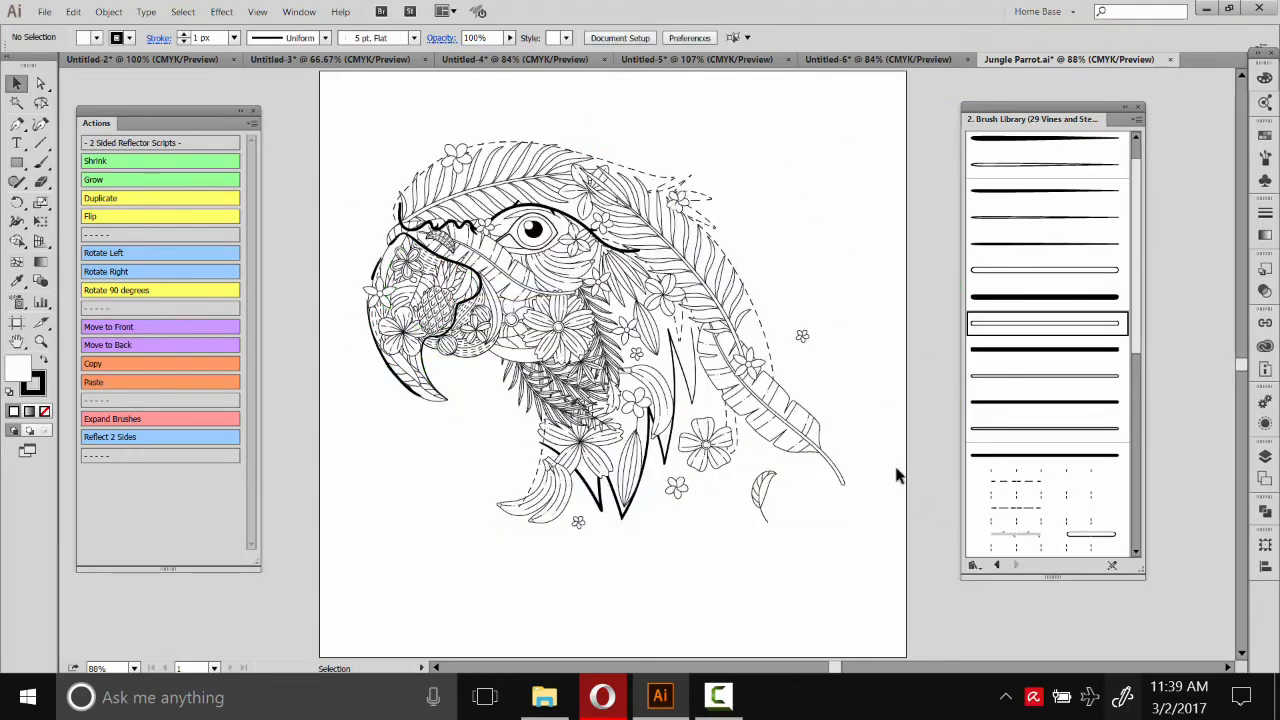
- Show the macaw reference drawing on Layer 2 and toggle Layers 3 and 1 off and on to view it alone
click(1266, 457)
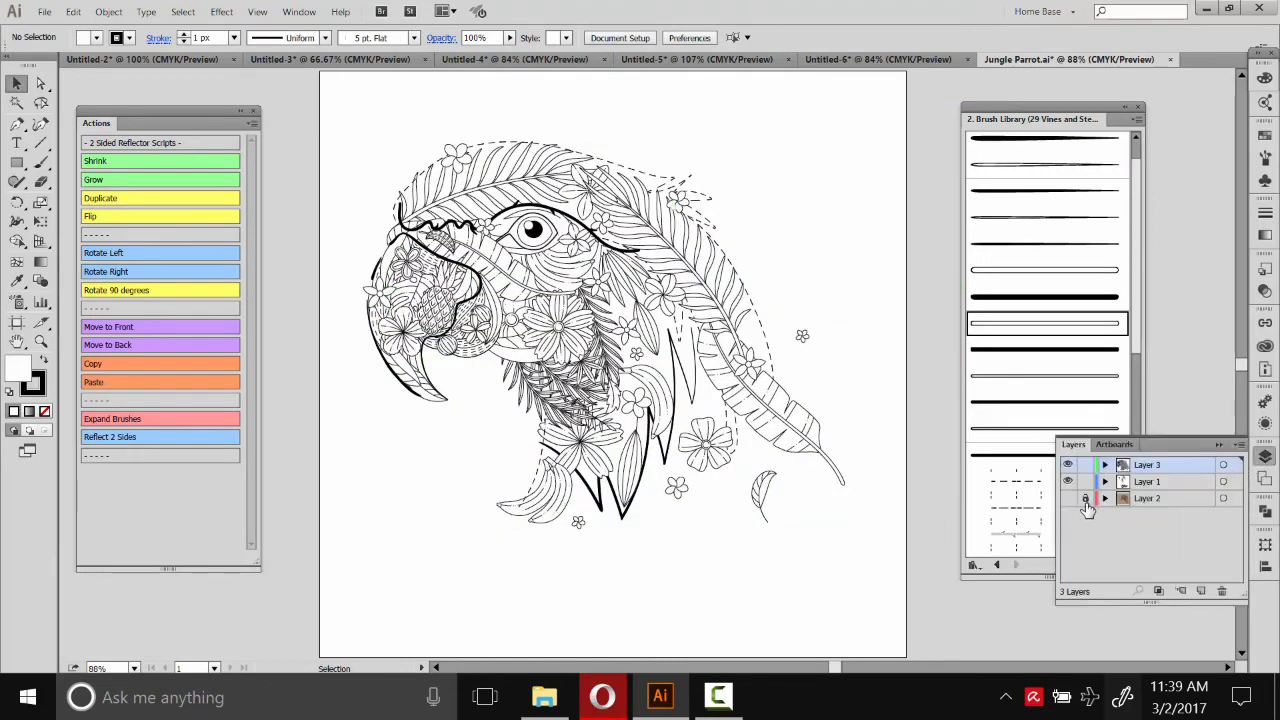
click(1068, 498)
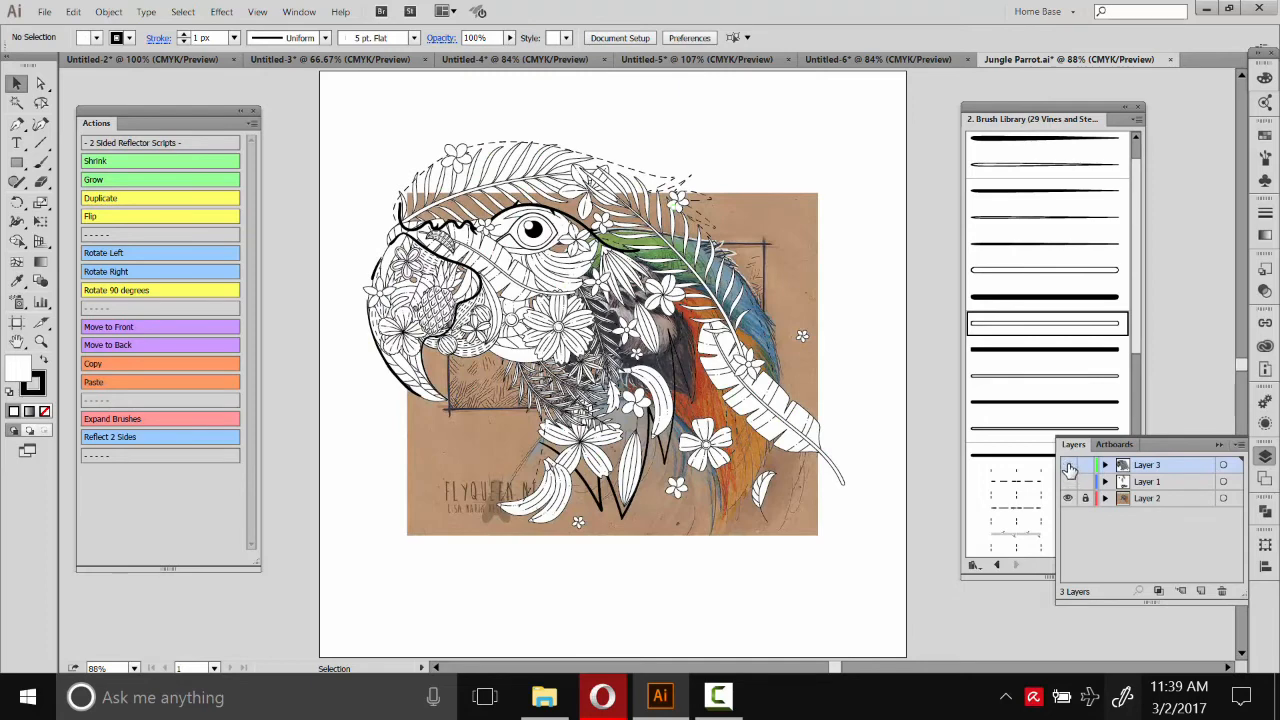
click(1068, 465)
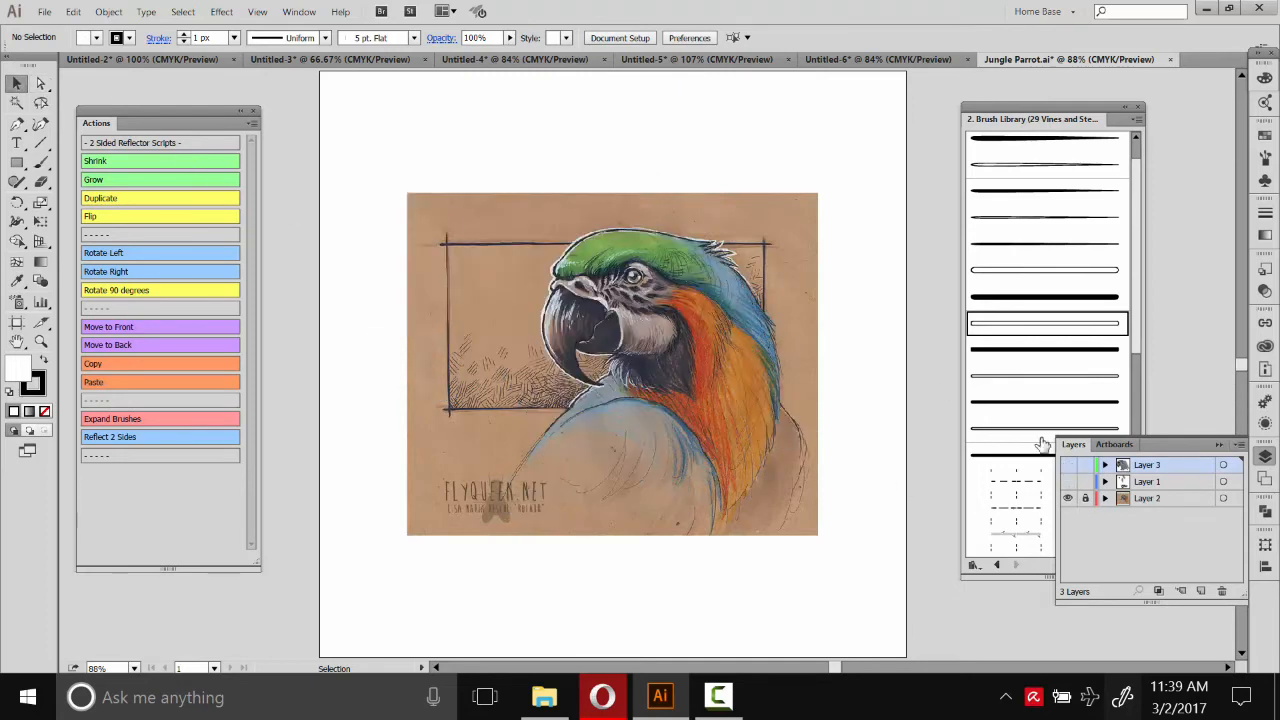
click(1068, 465)
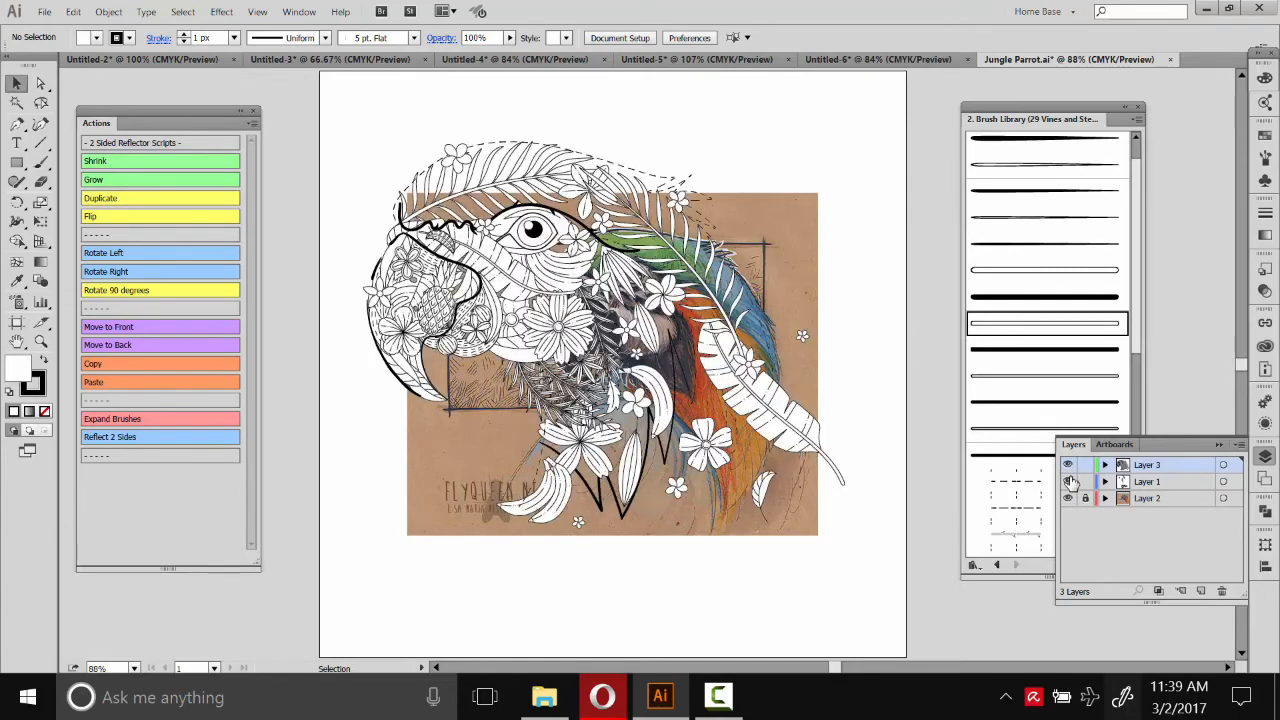
- Scale the parrot line art down to about 554 by 436 px and position it over the macaw reference drawing
drag(802, 335, 903, 370)
drag(949, 178, 863, 243)
drag(724, 366, 727, 334)
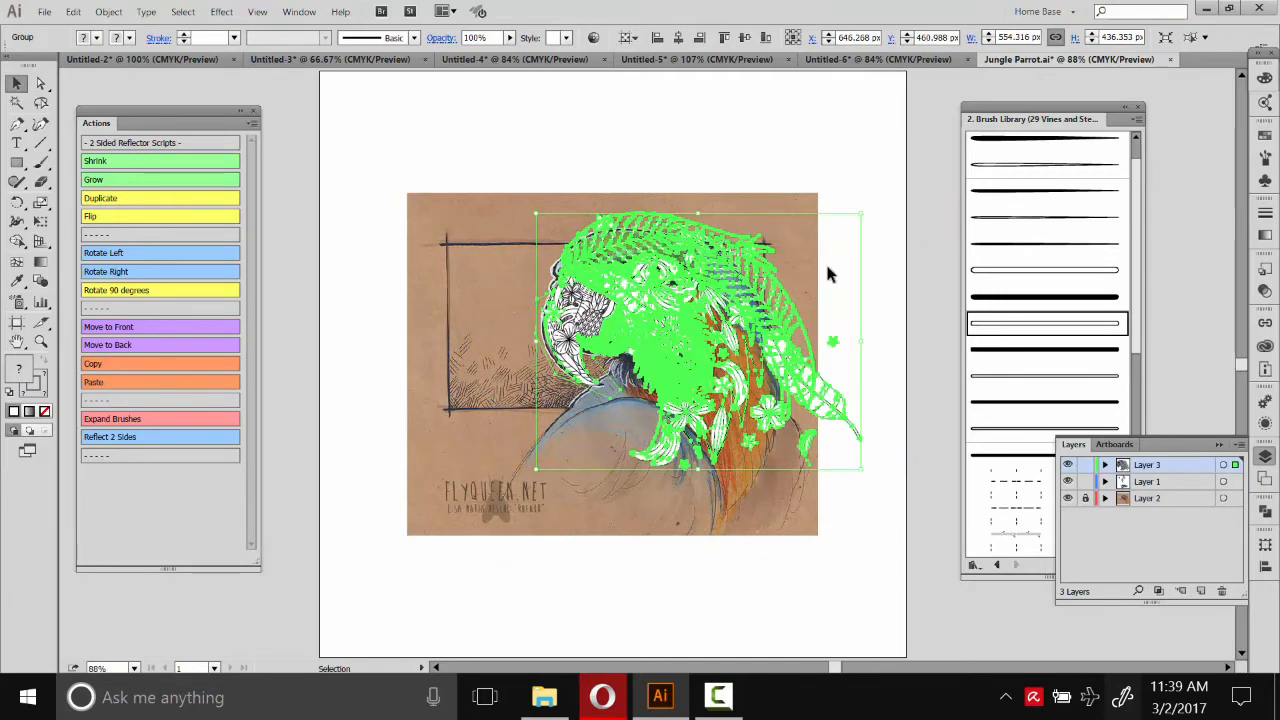
click(902, 187)
drag(732, 307, 737, 331)
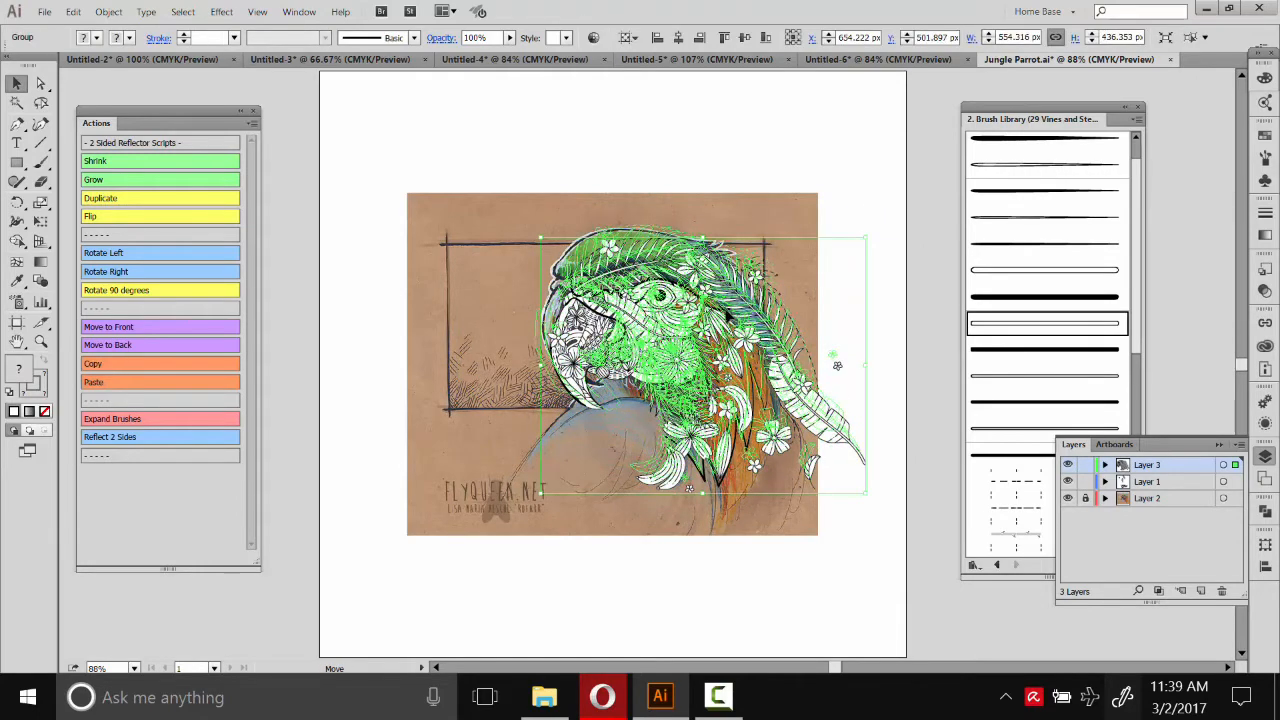
click(911, 189)
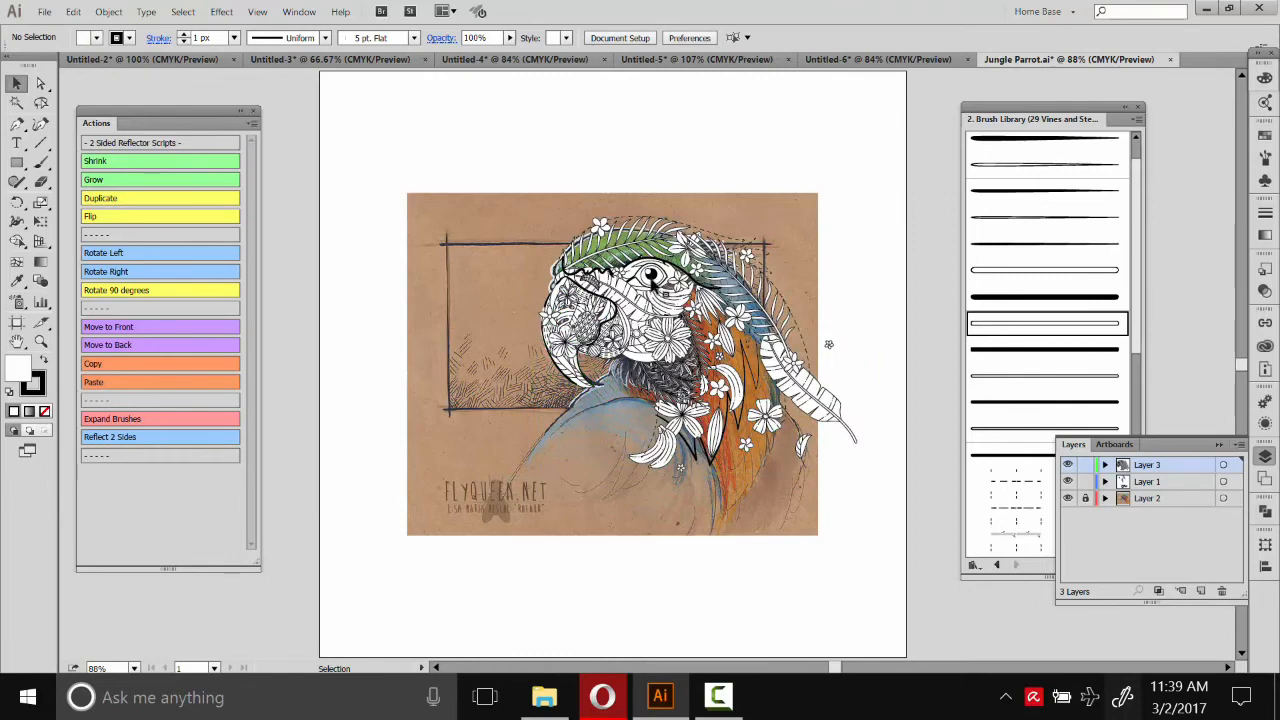
- View the element sheet in Untitled-2, and move the parrot line art off the macaw drawing and back to compare them
click(149, 60)
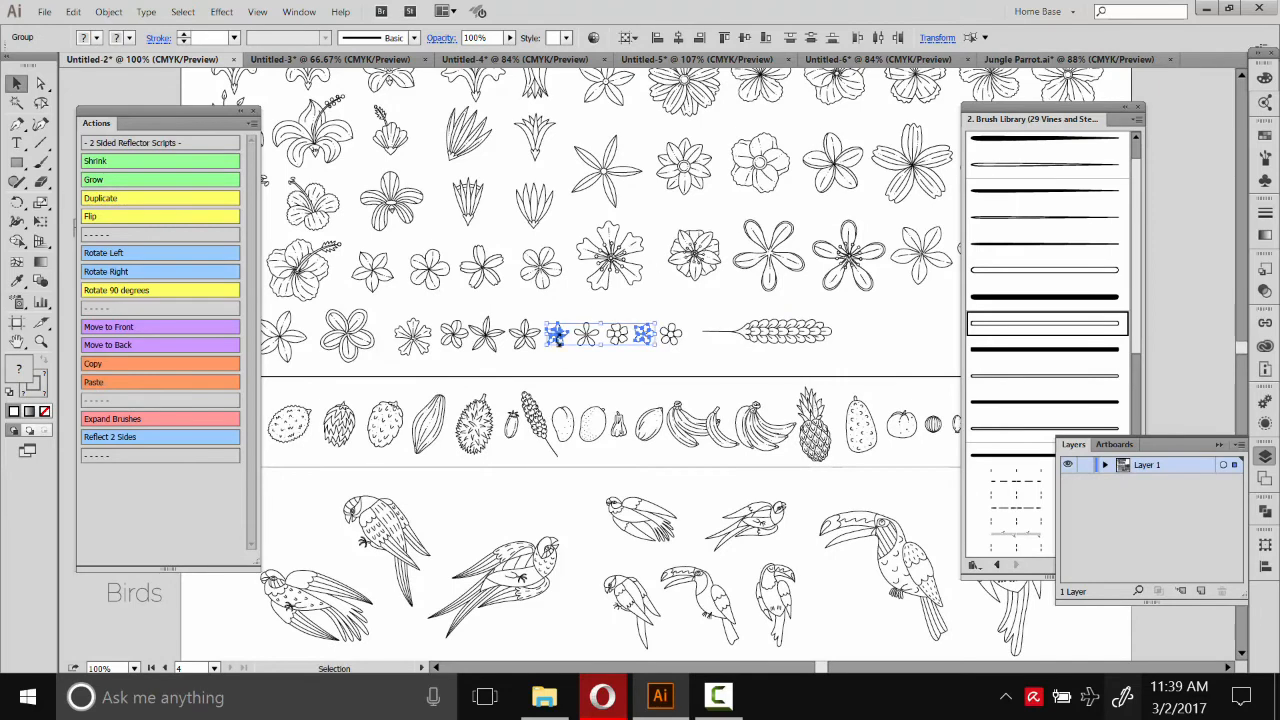
click(990, 60)
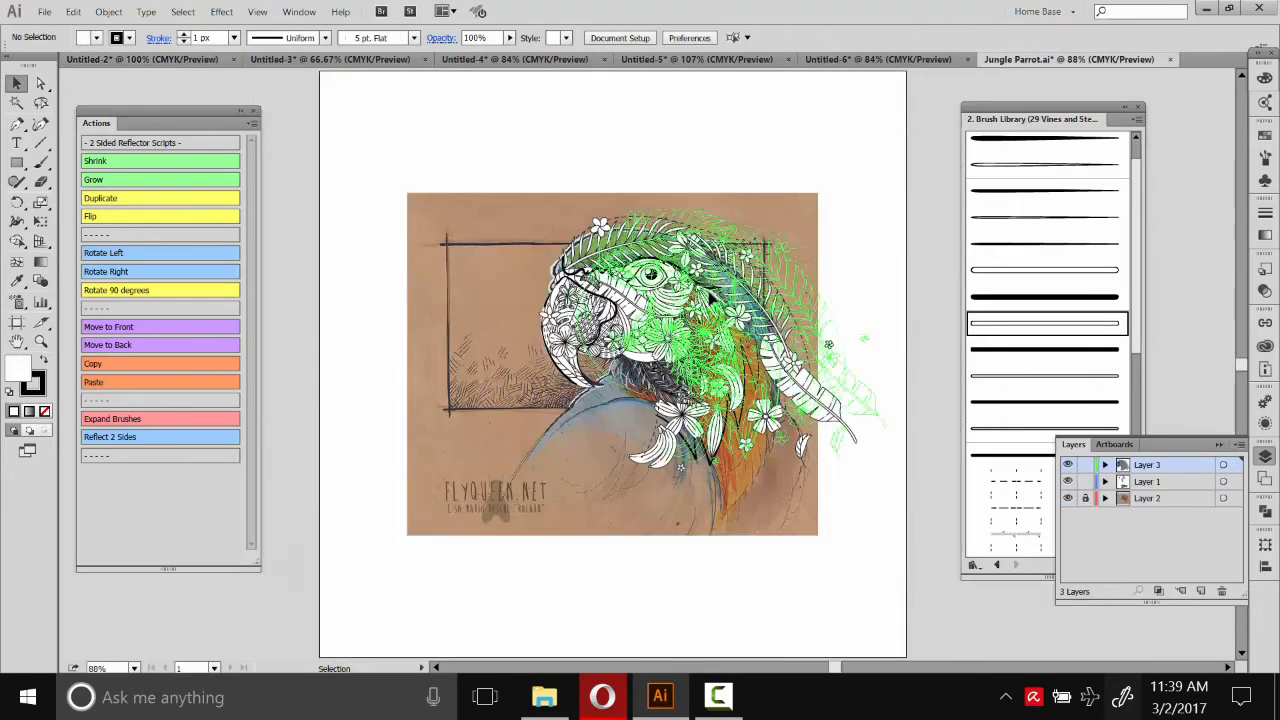
drag(664, 298, 913, 322)
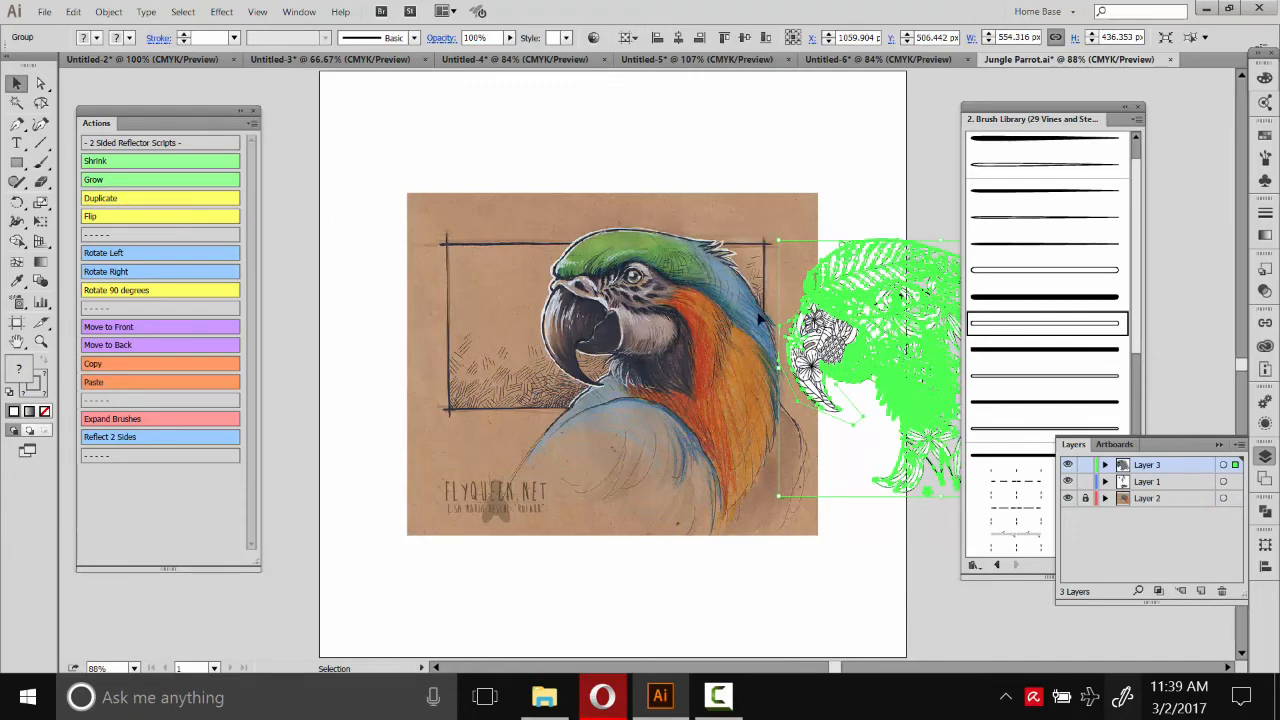
drag(832, 302, 586, 276)
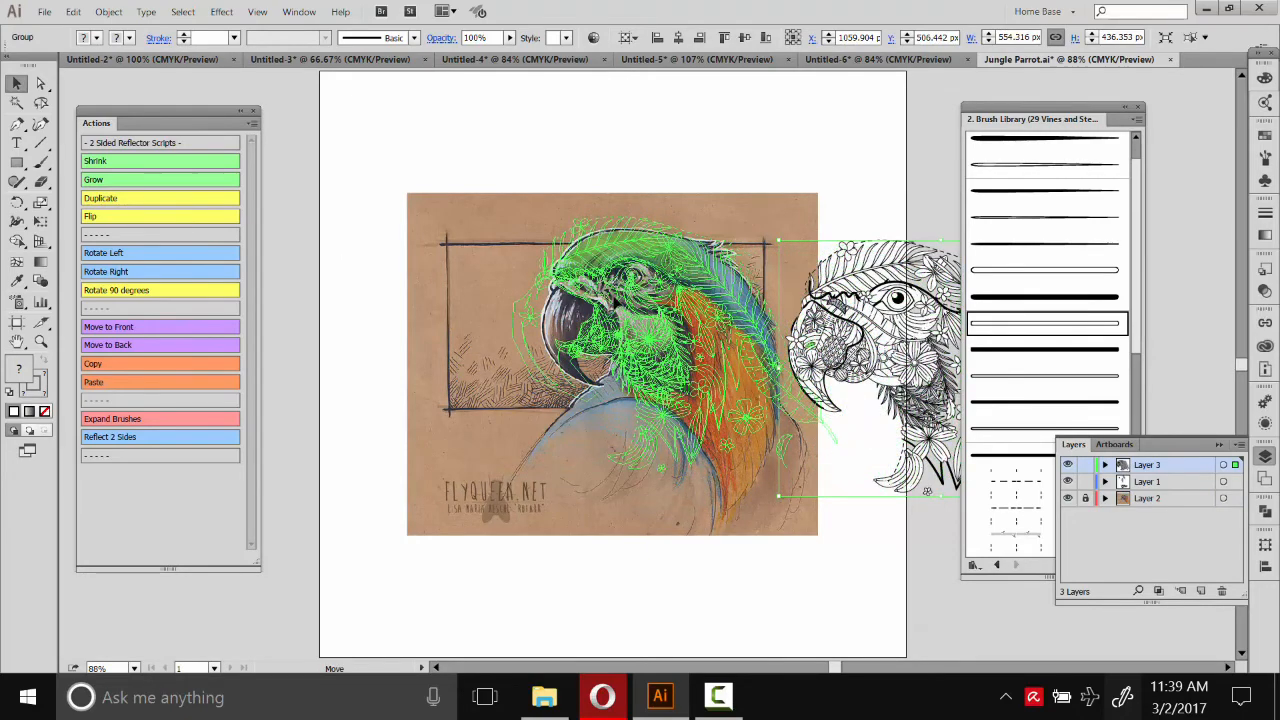
- Hide the macaw reference drawing on Layer 2 and deselect the line art
click(1067, 498)
click(828, 528)
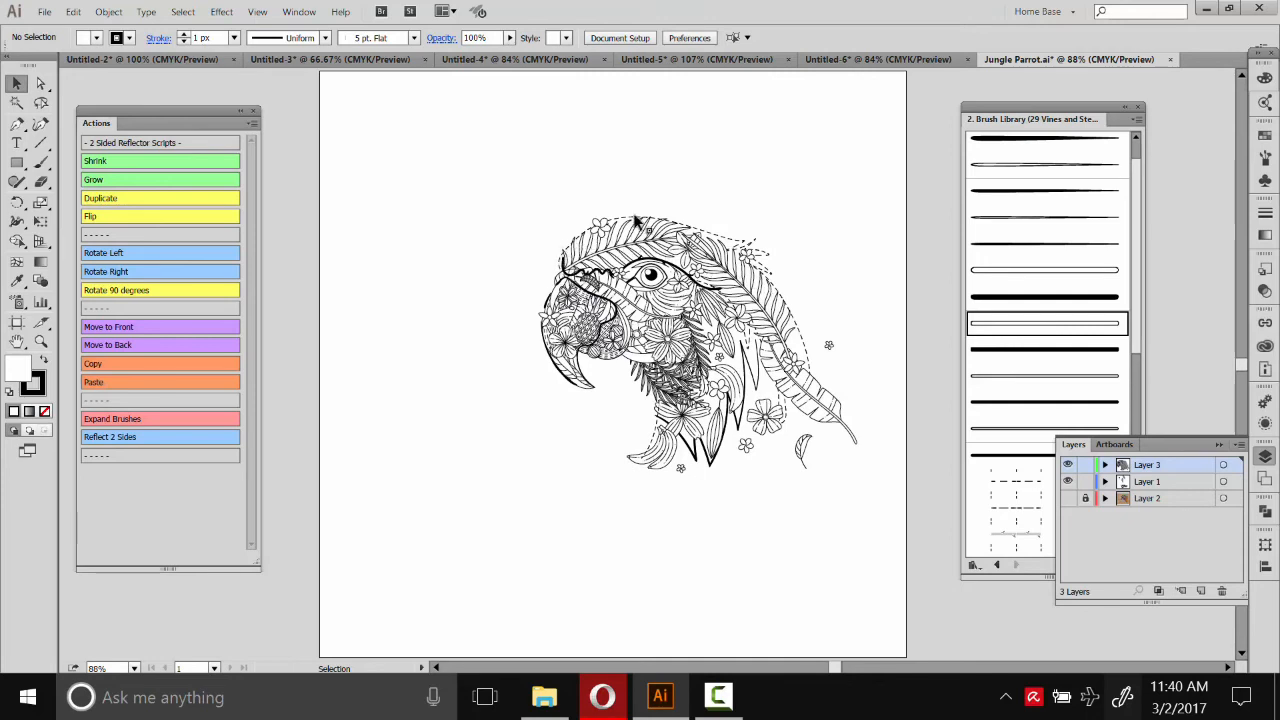
- Paint a long looping stroke with the Paintbrush around the empty area in front of the parrot's beak
drag(1137, 329, 1137, 407)
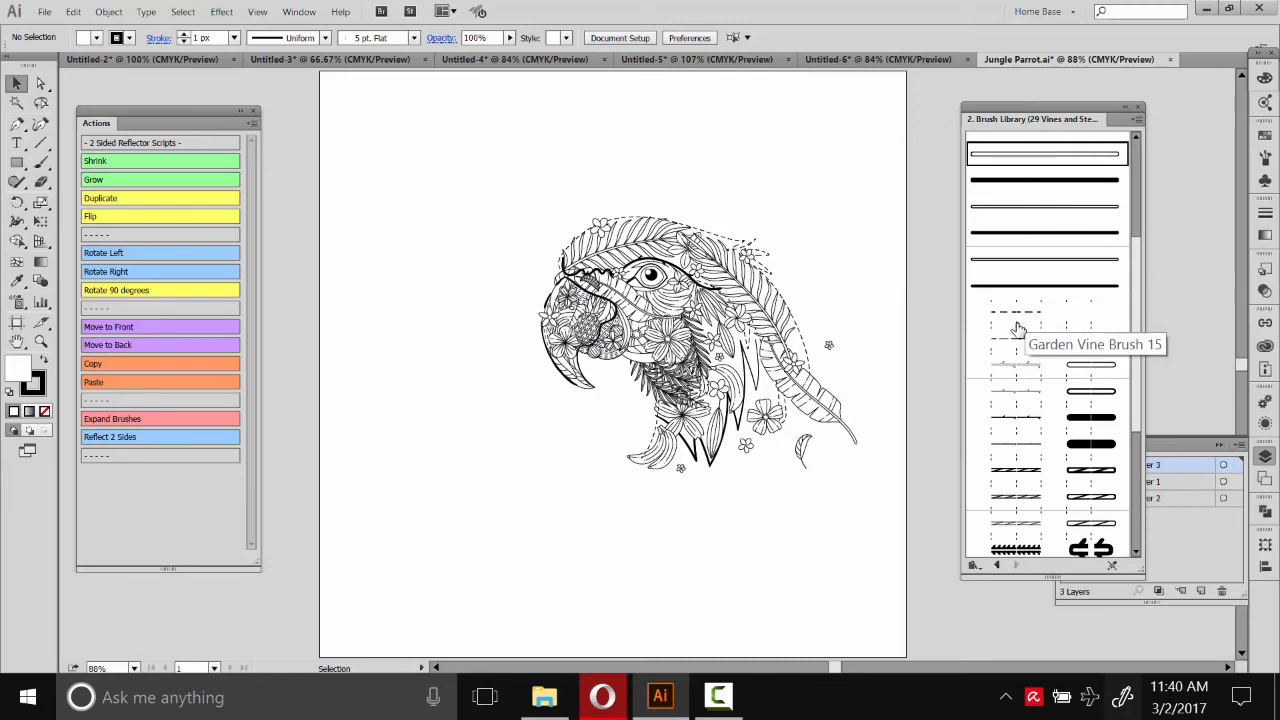
click(40, 162)
mouse_move(493, 449)
mouse_down()
mouse_move(453, 310)
mouse_move(479, 234)
mouse_move(542, 180)
mouse_move(624, 135)
mouse_up()
- Select the looping stroke and apply the second dashed brush from the 29 Vines and Stems library to it
drag(400, 272, 491, 371)
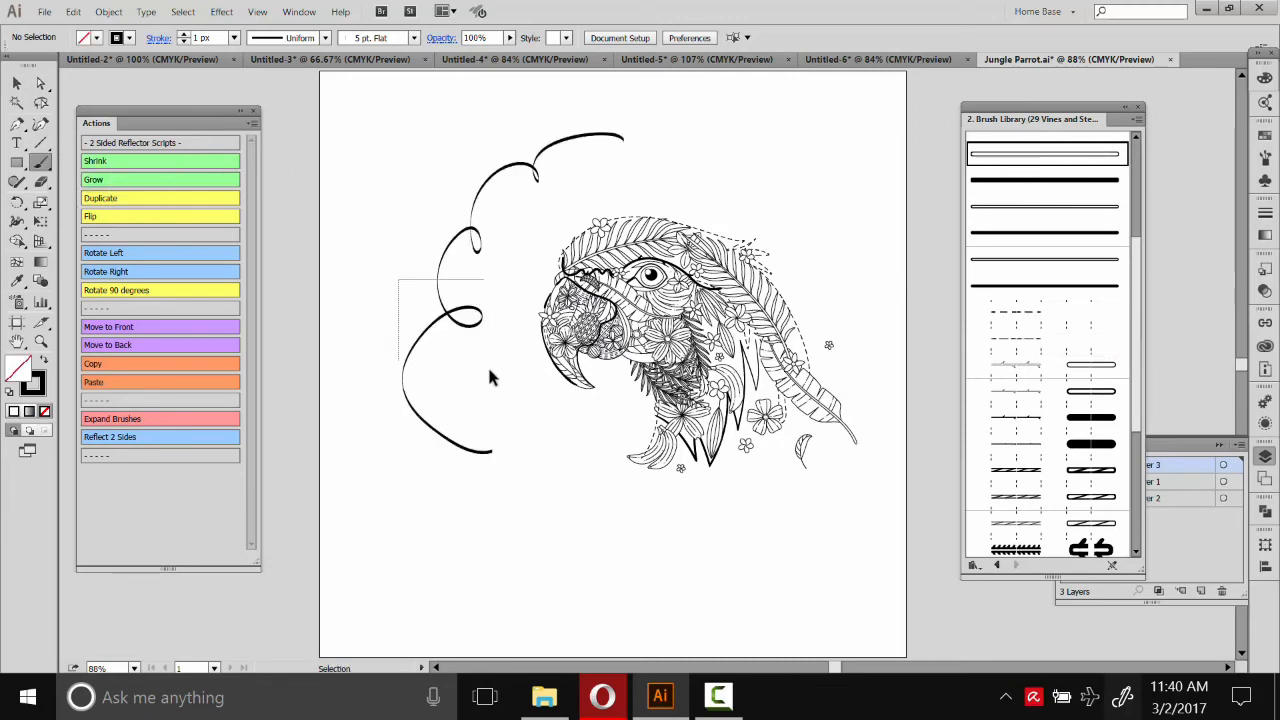
click(1019, 312)
click(1024, 337)
ctrl+click(875, 190)
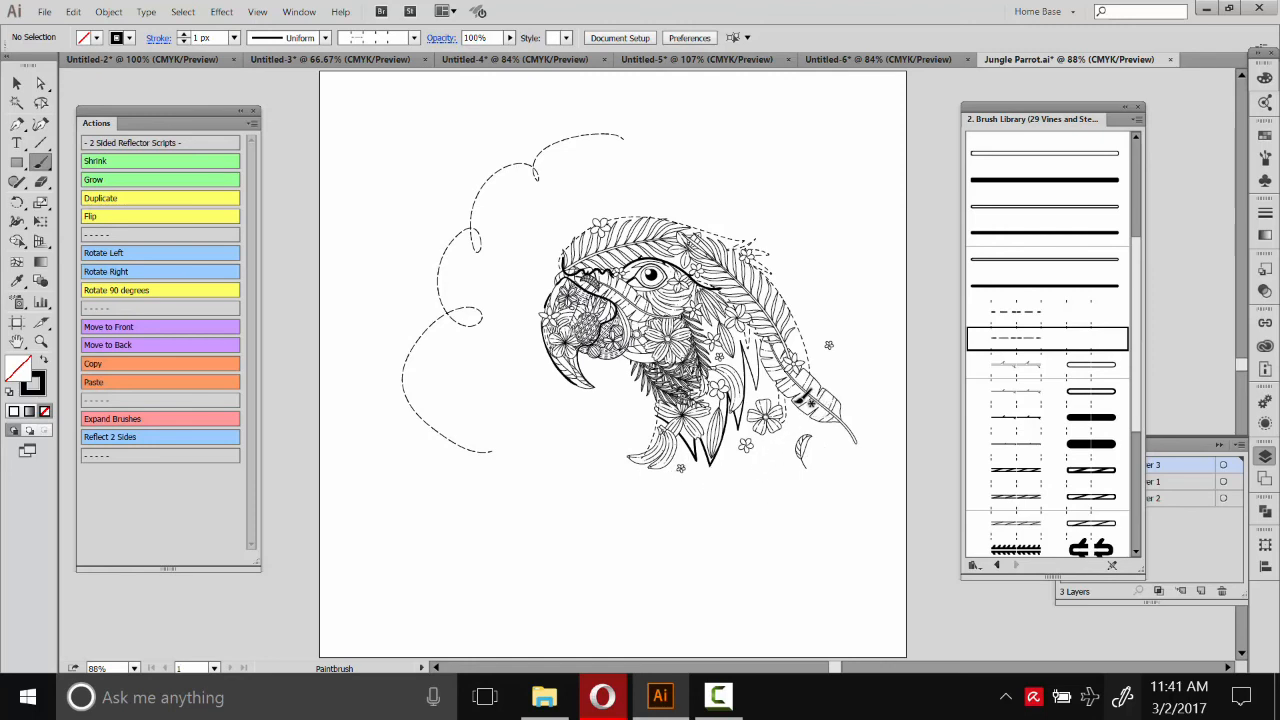
- Delete the looping dashed stroke in front of the parrot's beak
click(16, 83)
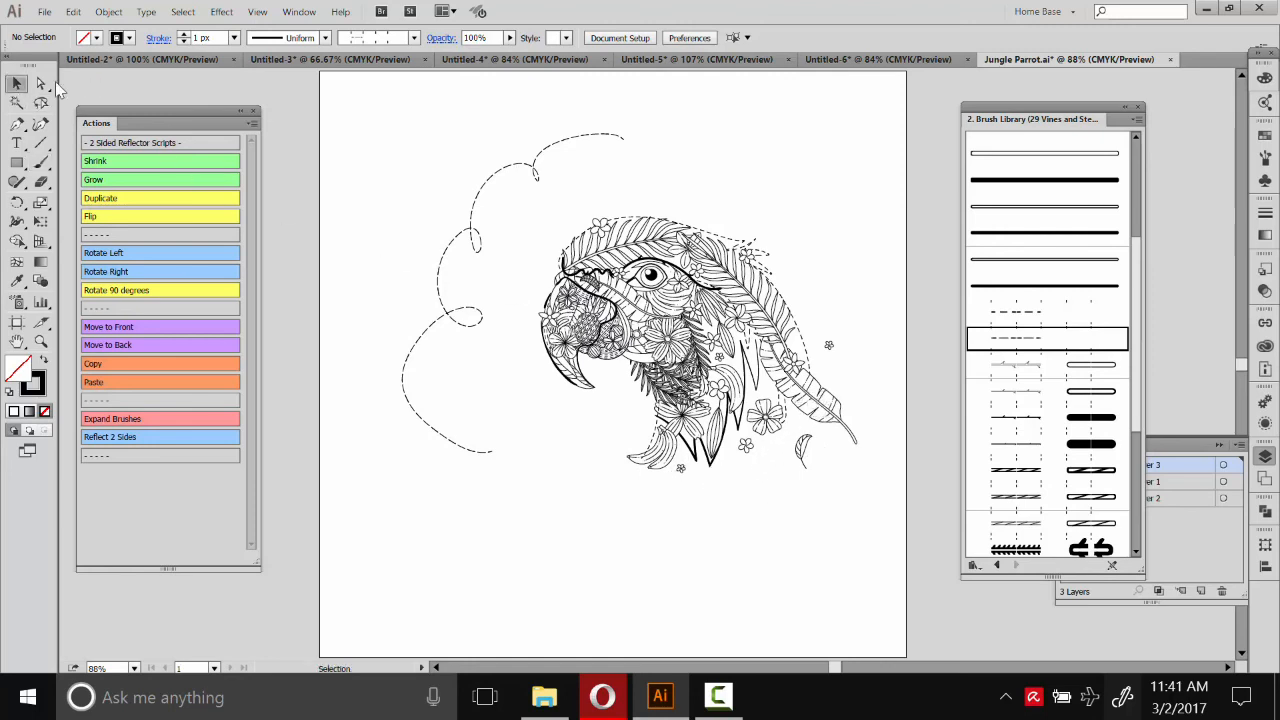
click(619, 134)
key(Delete)
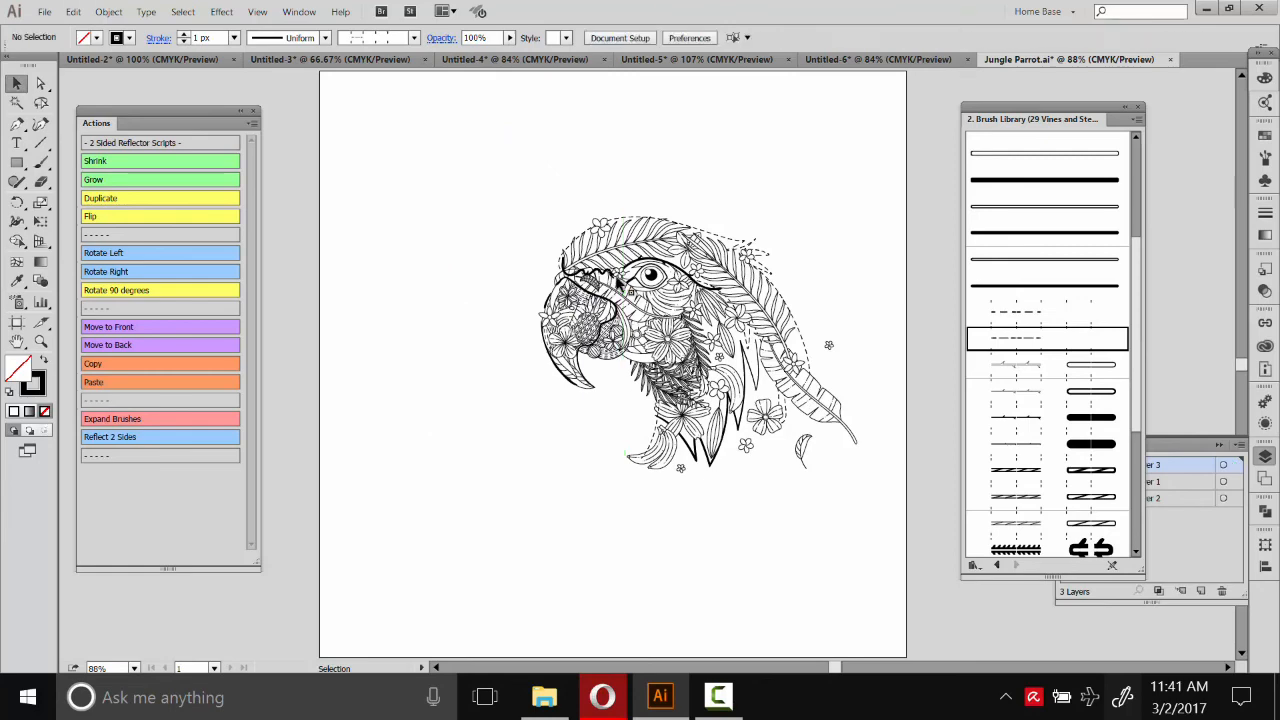
- Move the parrot line art to the middle of the artboard and enlarge it proportionally to about 860 by 677 px
drag(633, 246, 716, 311)
drag(800, 400, 724, 389)
drag(790, 343, 708, 250)
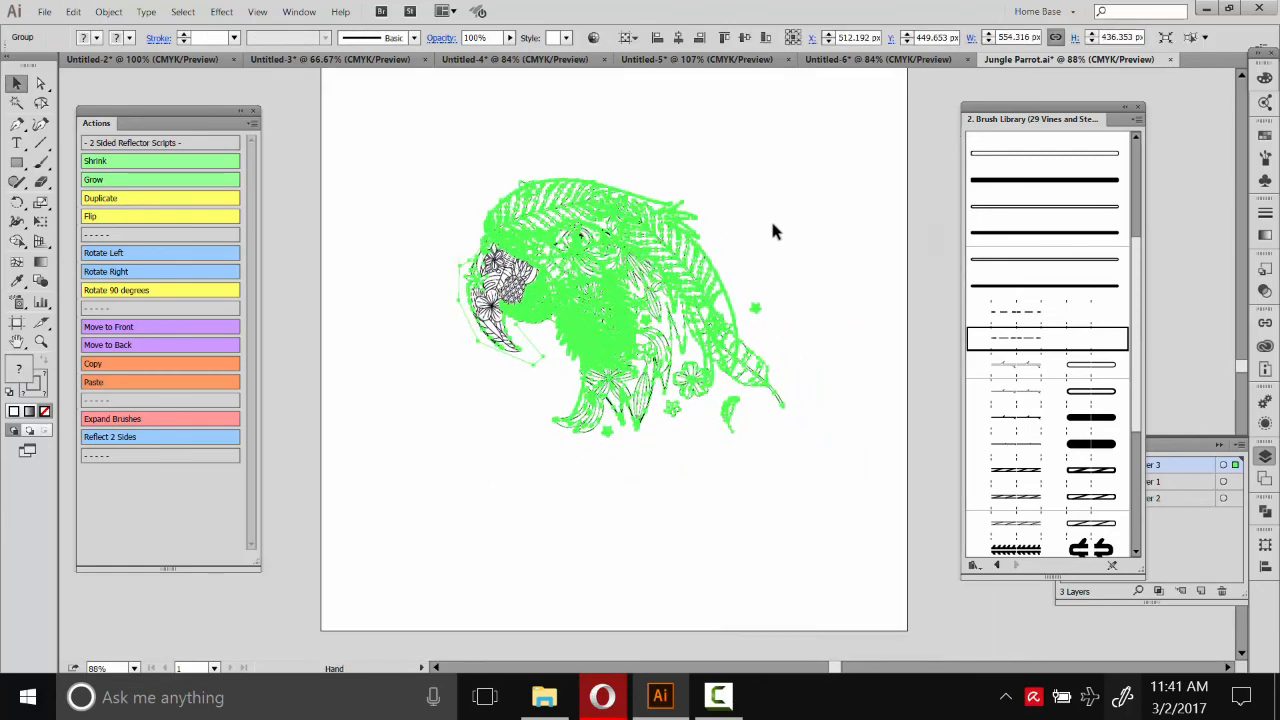
drag(784, 183, 876, 108)
click(840, 140)
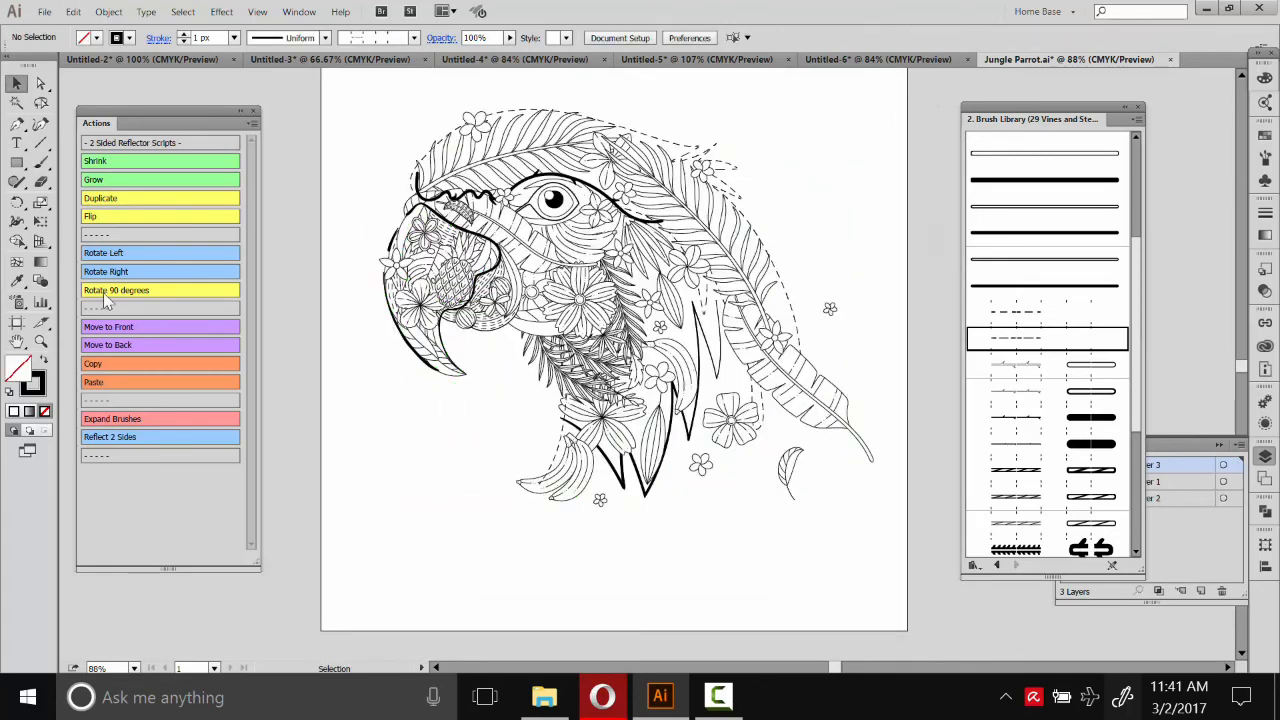
- Select the entire parrot line art, set its stroke weight to 2 px and deselect it to check the thicker lines
click(41, 341)
click(570, 195)
click(16, 83)
drag(654, 219, 625, 162)
click(622, 307)
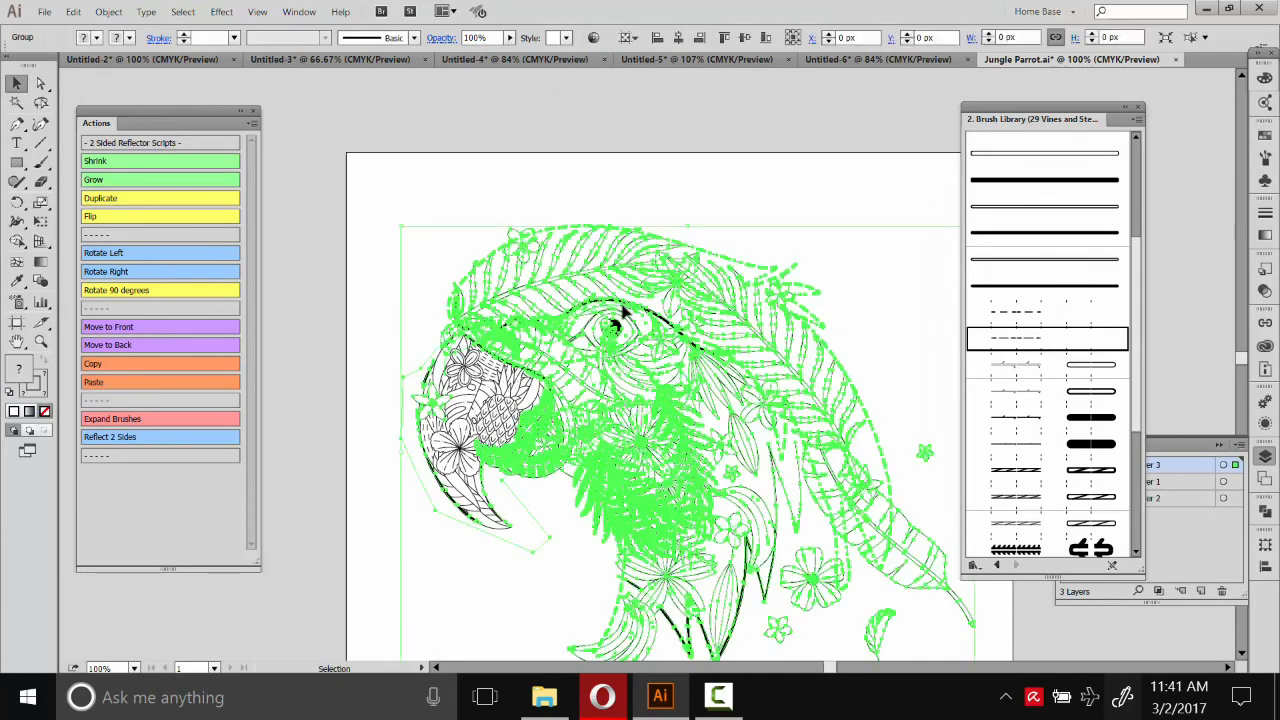
click(697, 194)
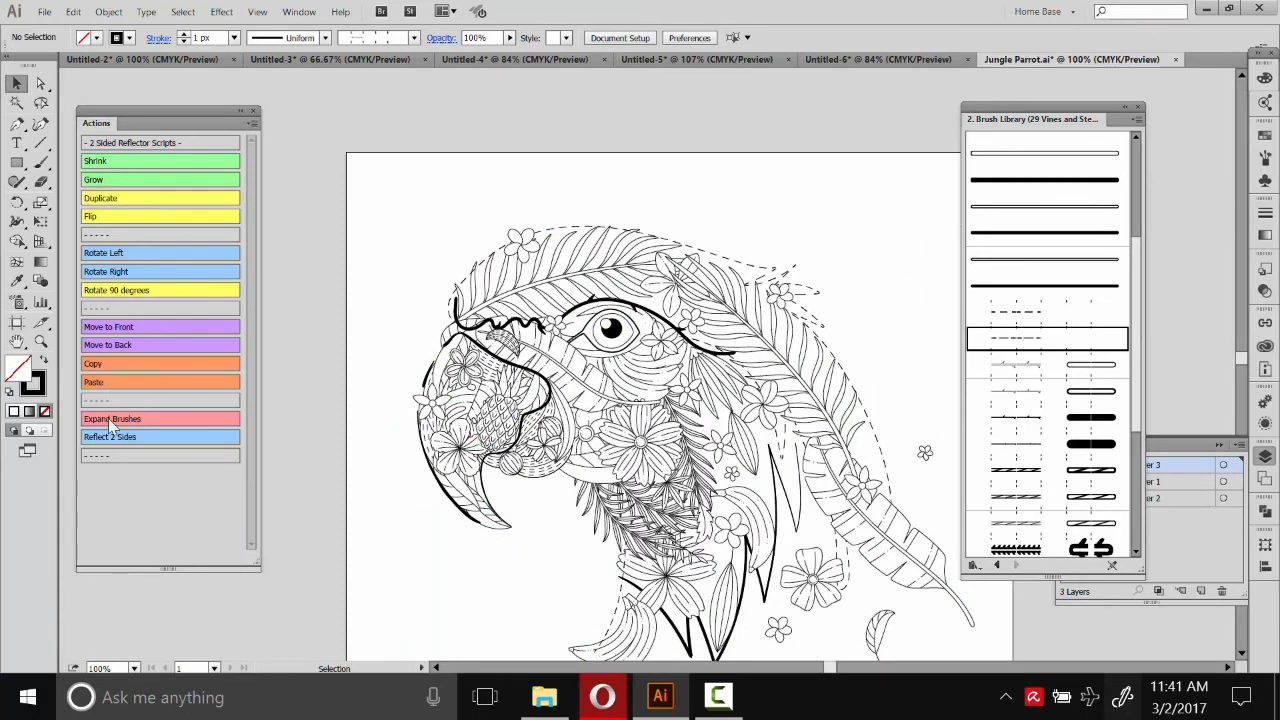
drag(666, 164, 588, 236)
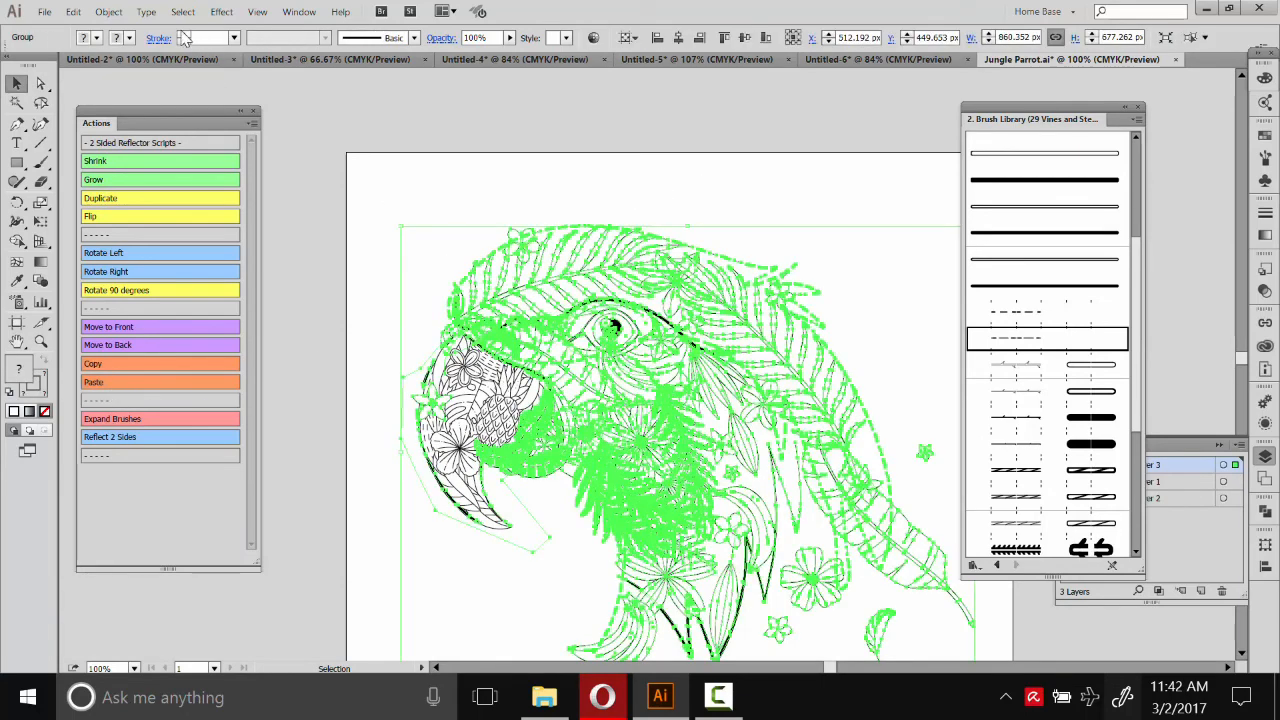
click(185, 35)
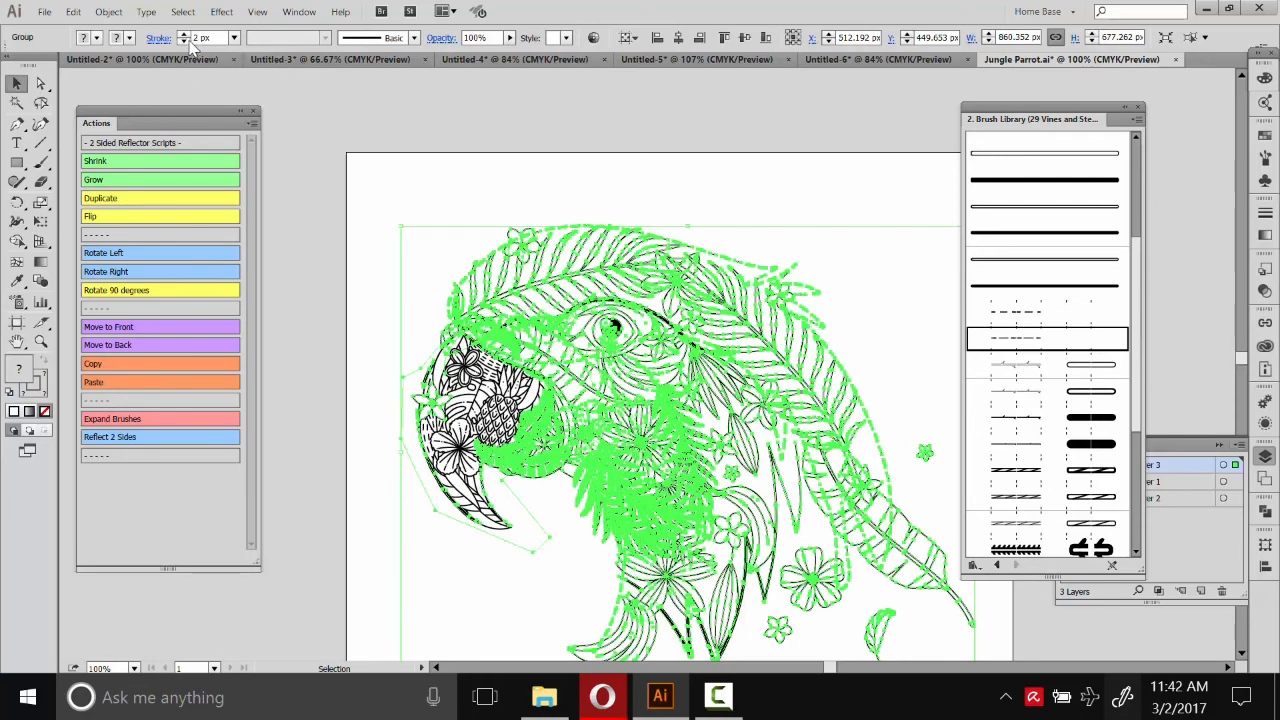
click(407, 155)
- Reselect the entire parrot line art, set its stroke weight to 1 px and deselect it
drag(717, 228, 683, 160)
drag(801, 136, 600, 295)
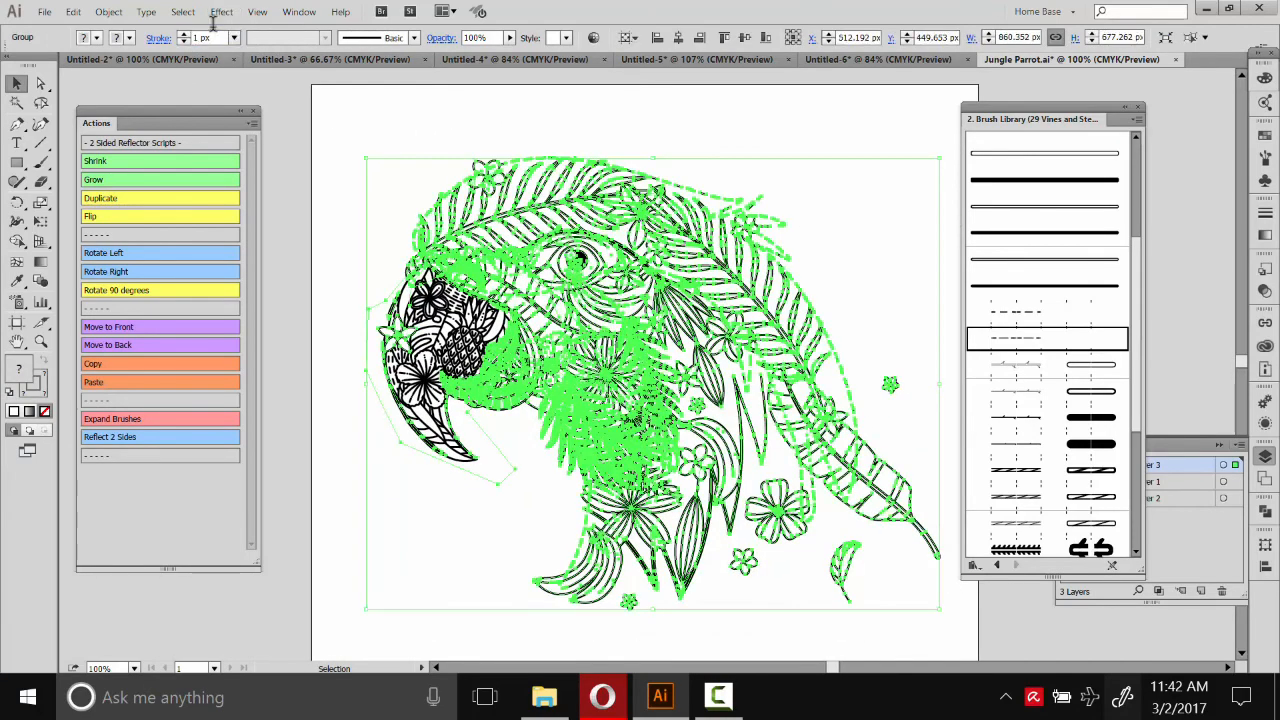
click(803, 138)
drag(856, 255, 822, 261)
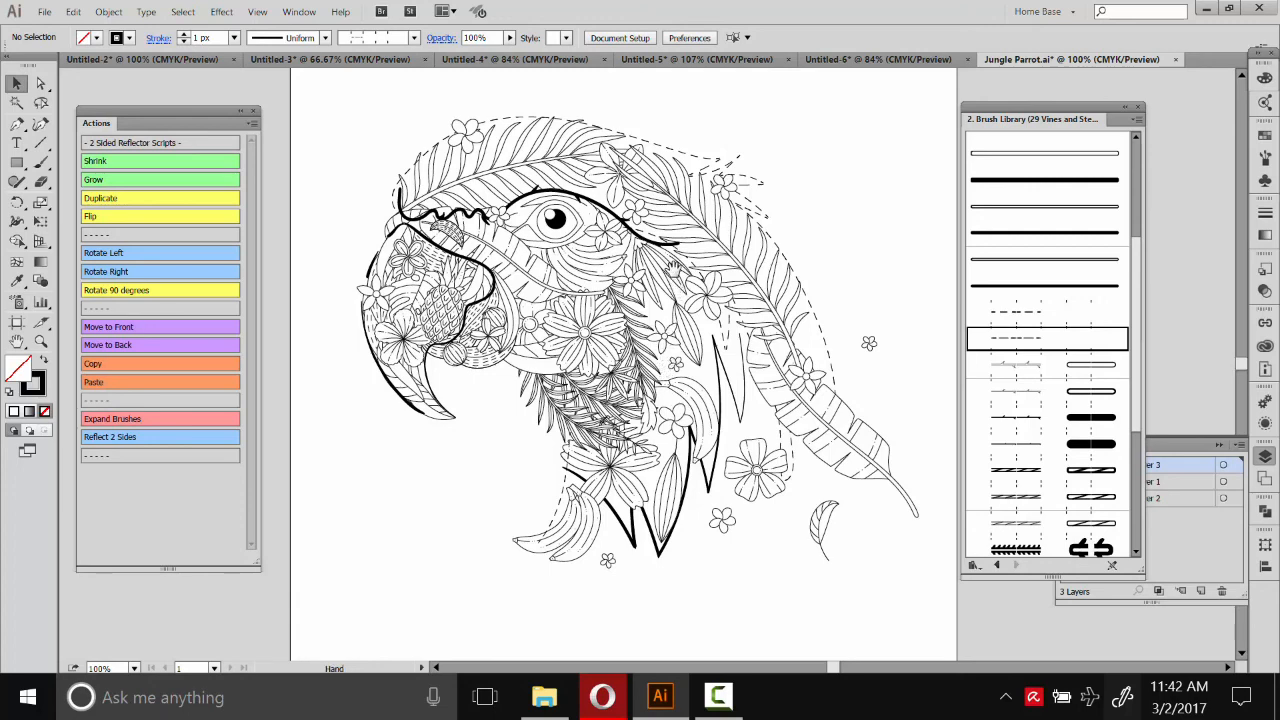
scroll(672, 268, up, 1)
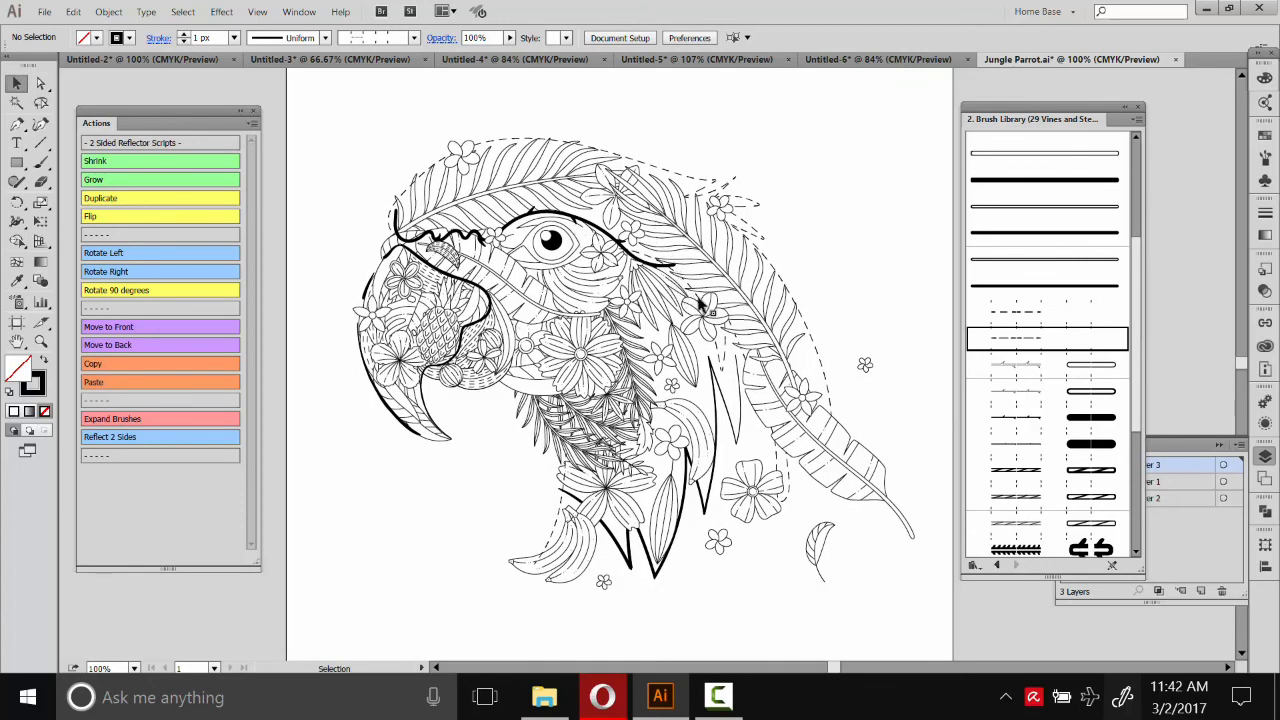